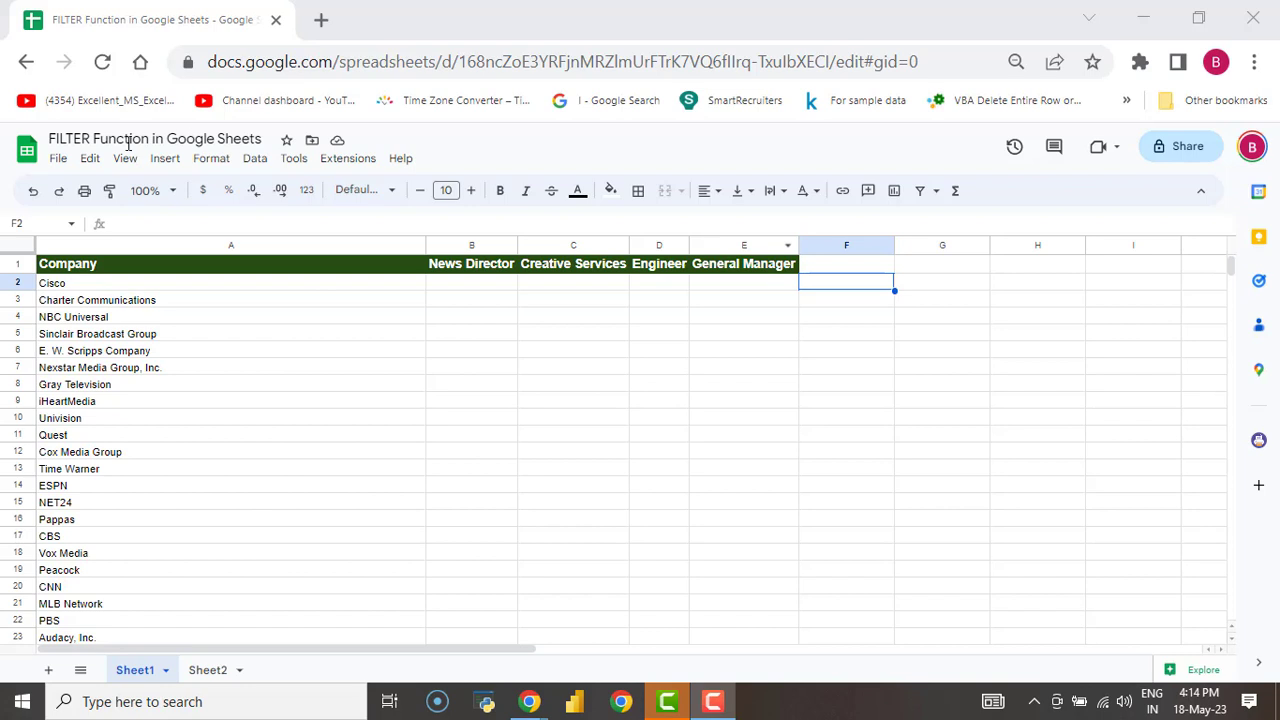
pyautogui.click(256, 168)
pyautogui.click(256, 164)
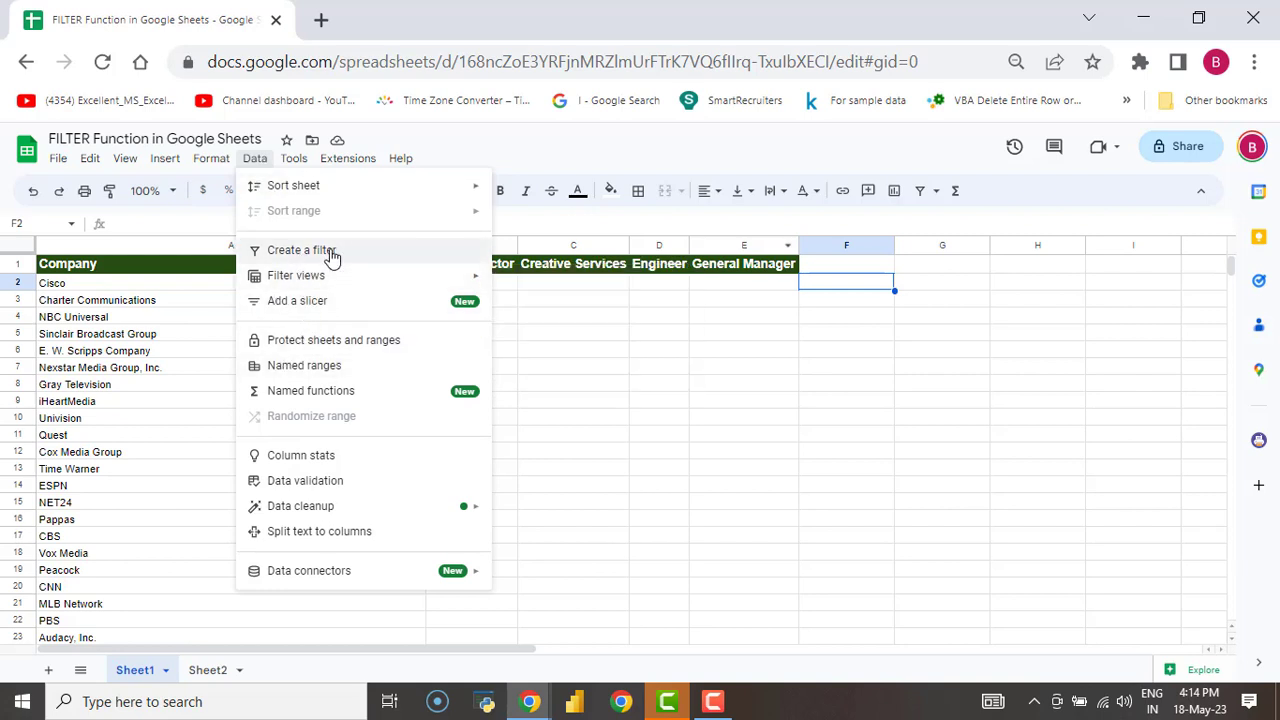
pyautogui.click(540, 286)
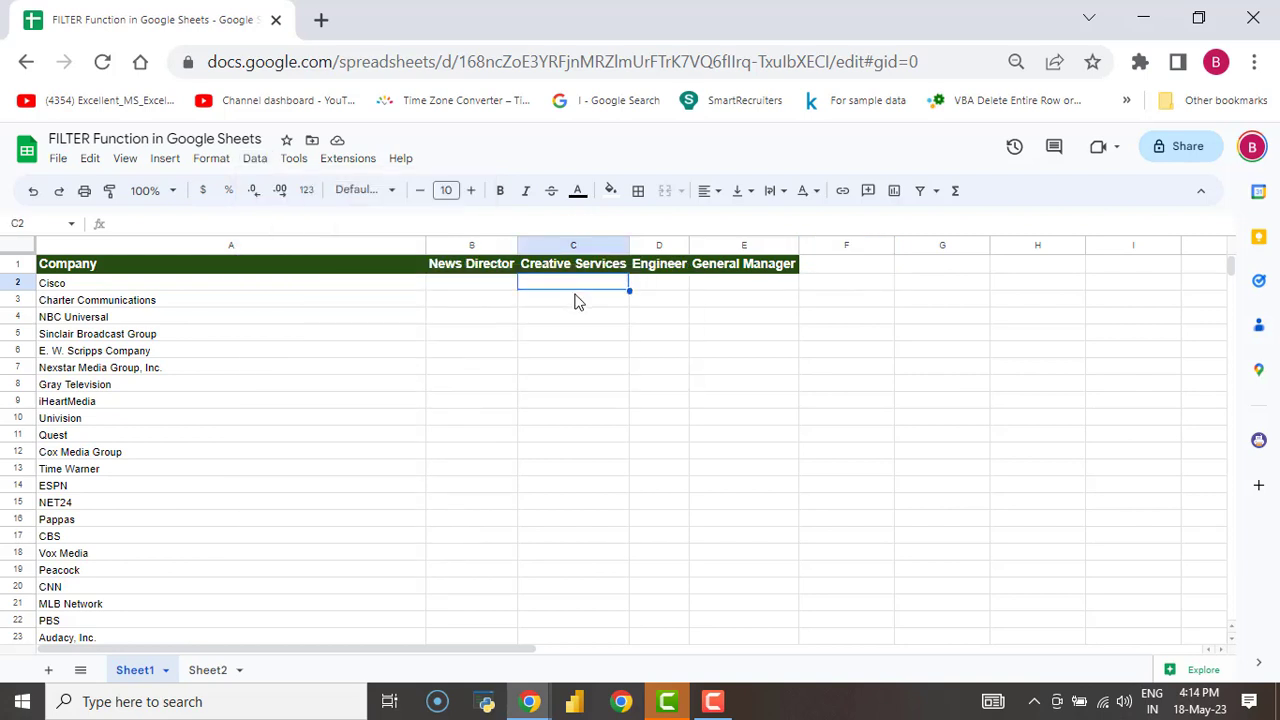
# Examine the company list and the News Director, Creative Services, Engineer and General Manager headers on Sheet1.
pyautogui.click(462, 290)
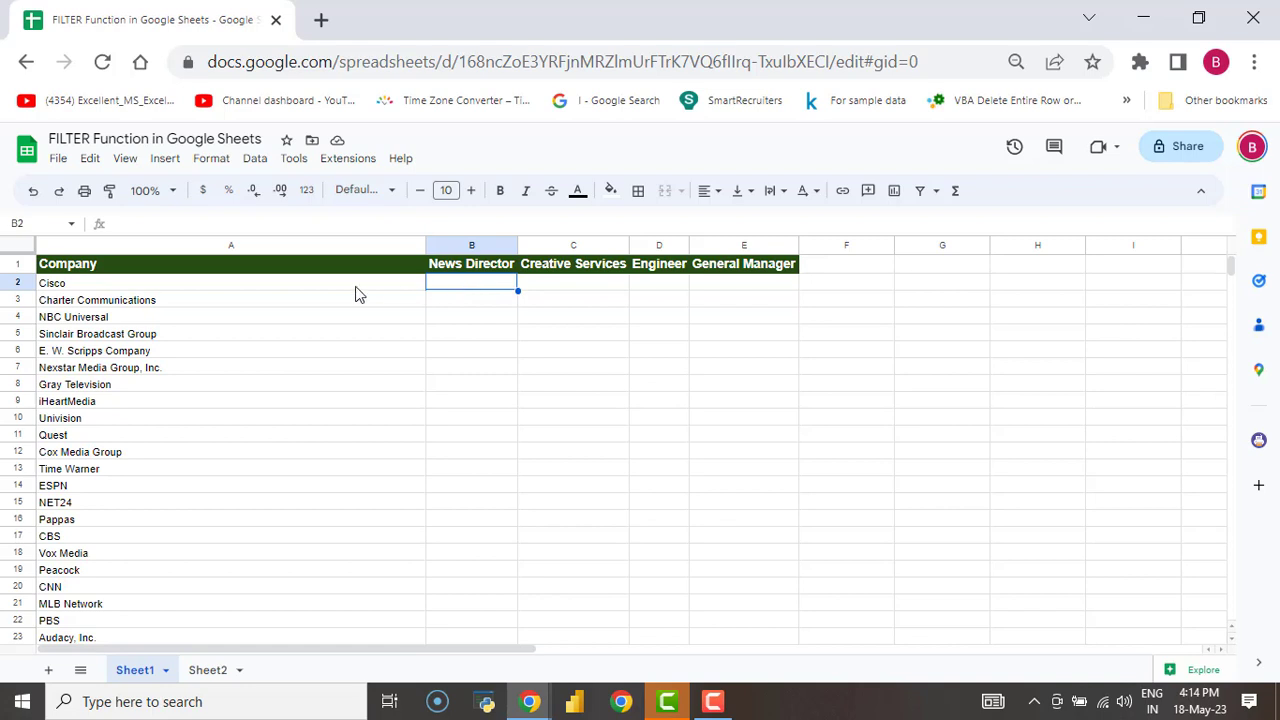
pyautogui.click(243, 300)
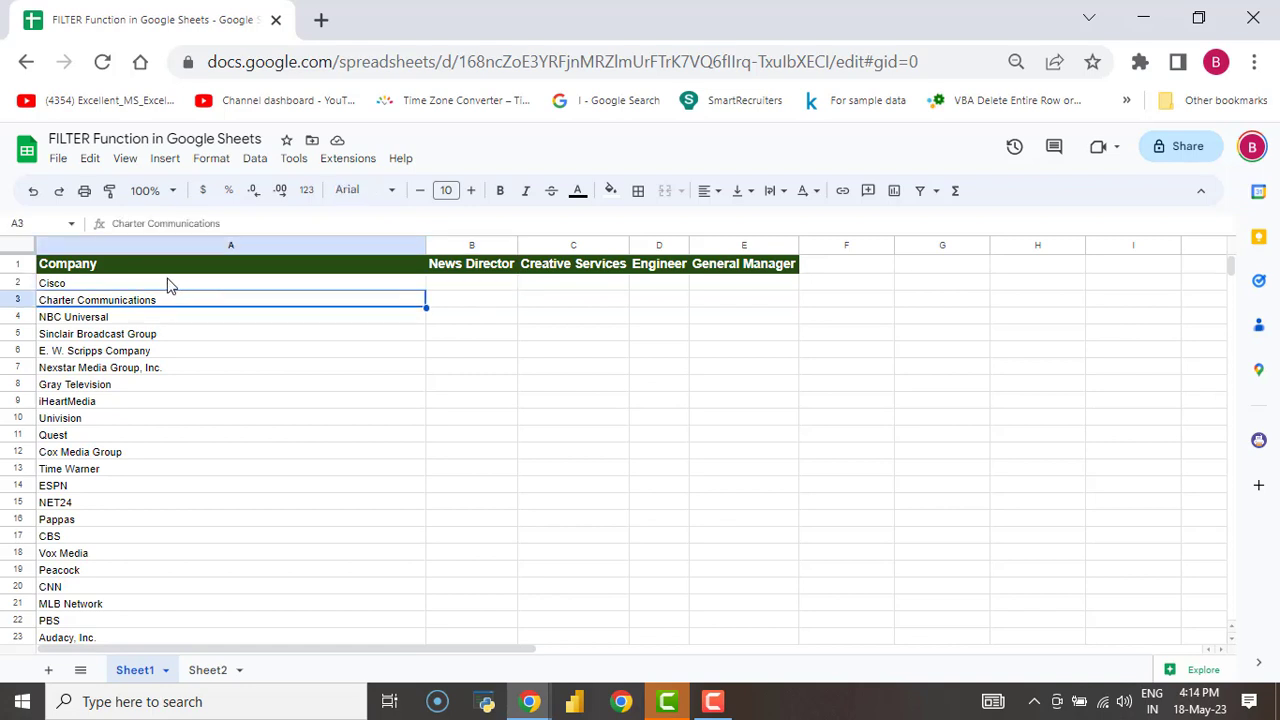
pyautogui.click(182, 286)
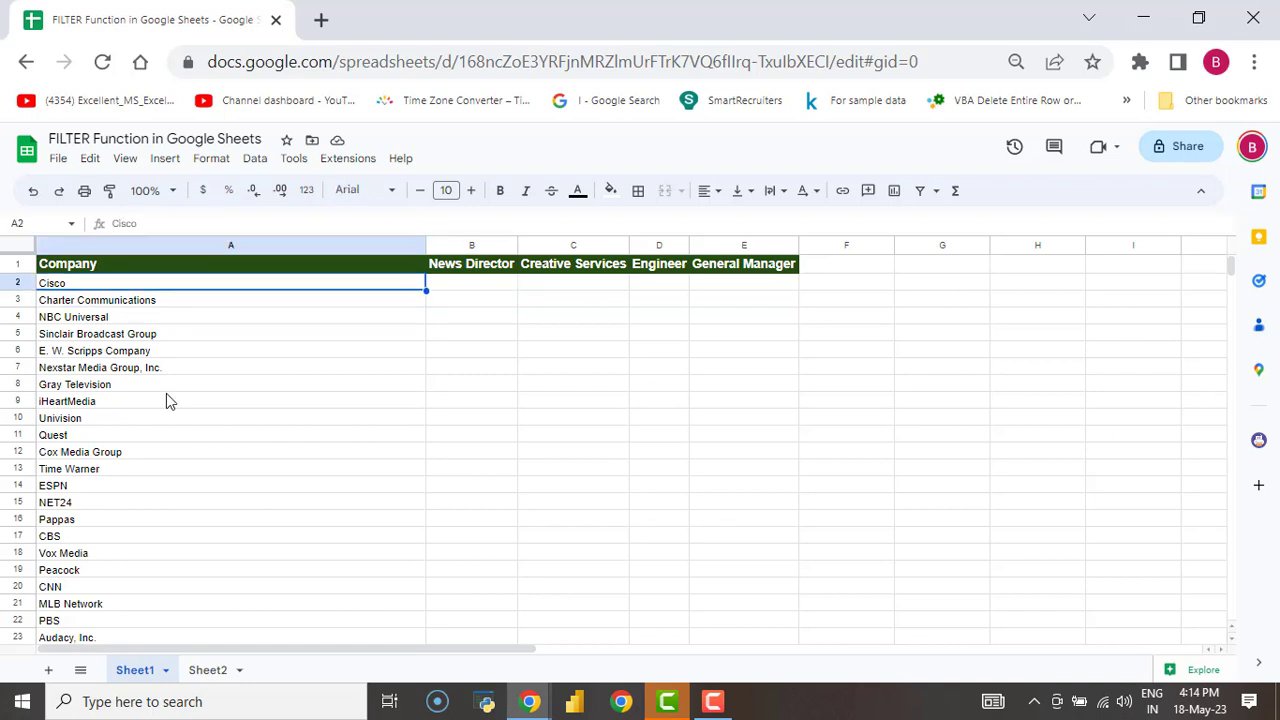
pyautogui.click(470, 268)
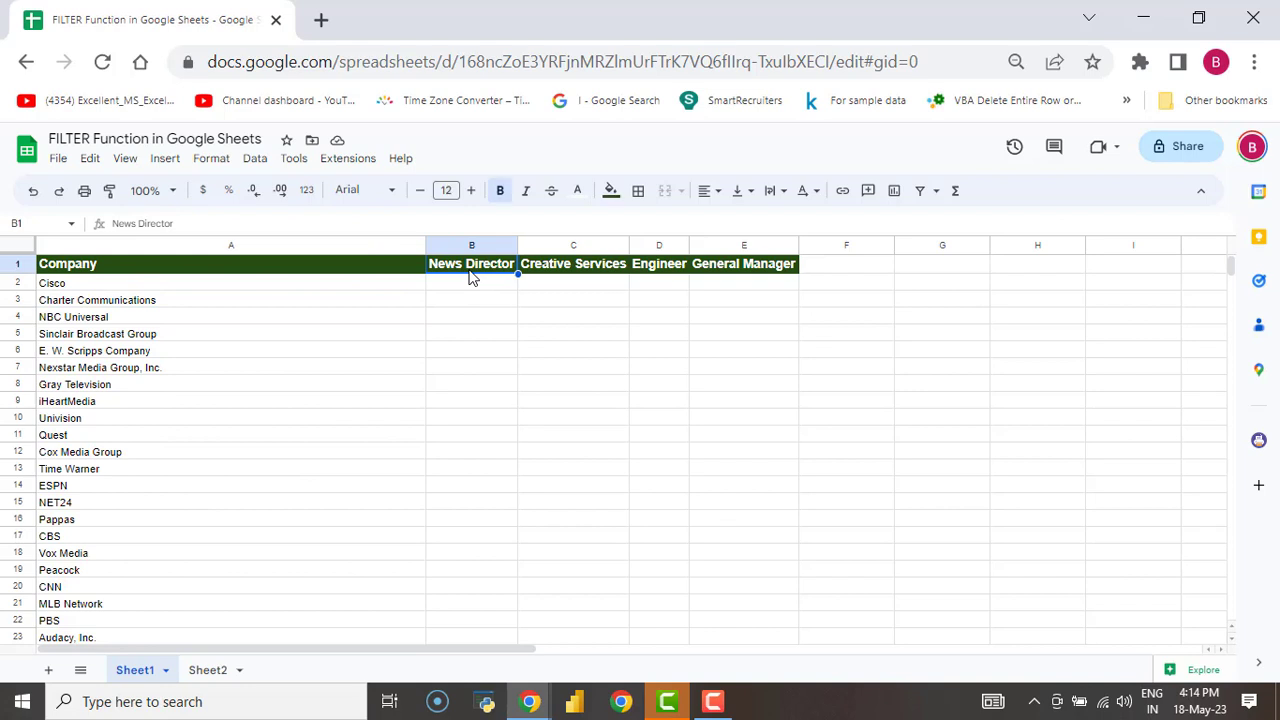
pyautogui.click(560, 265)
pyautogui.click(659, 270)
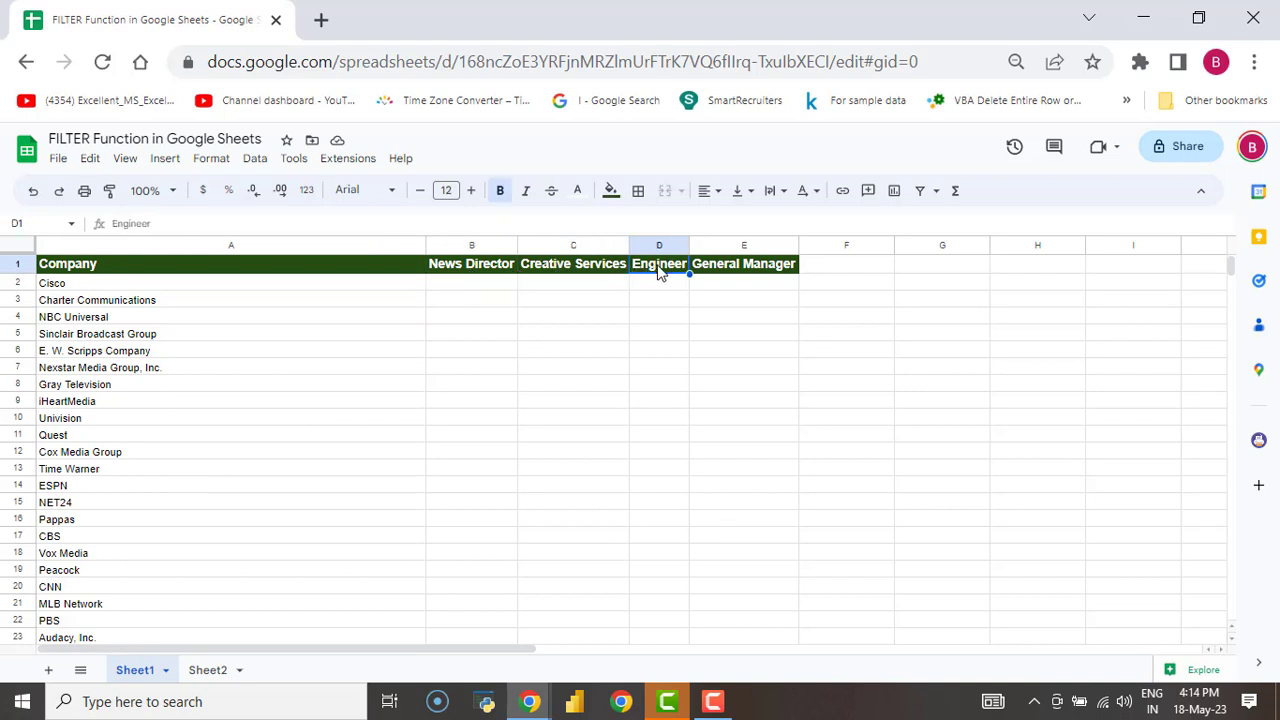
pyautogui.click(720, 270)
pyautogui.click(483, 277)
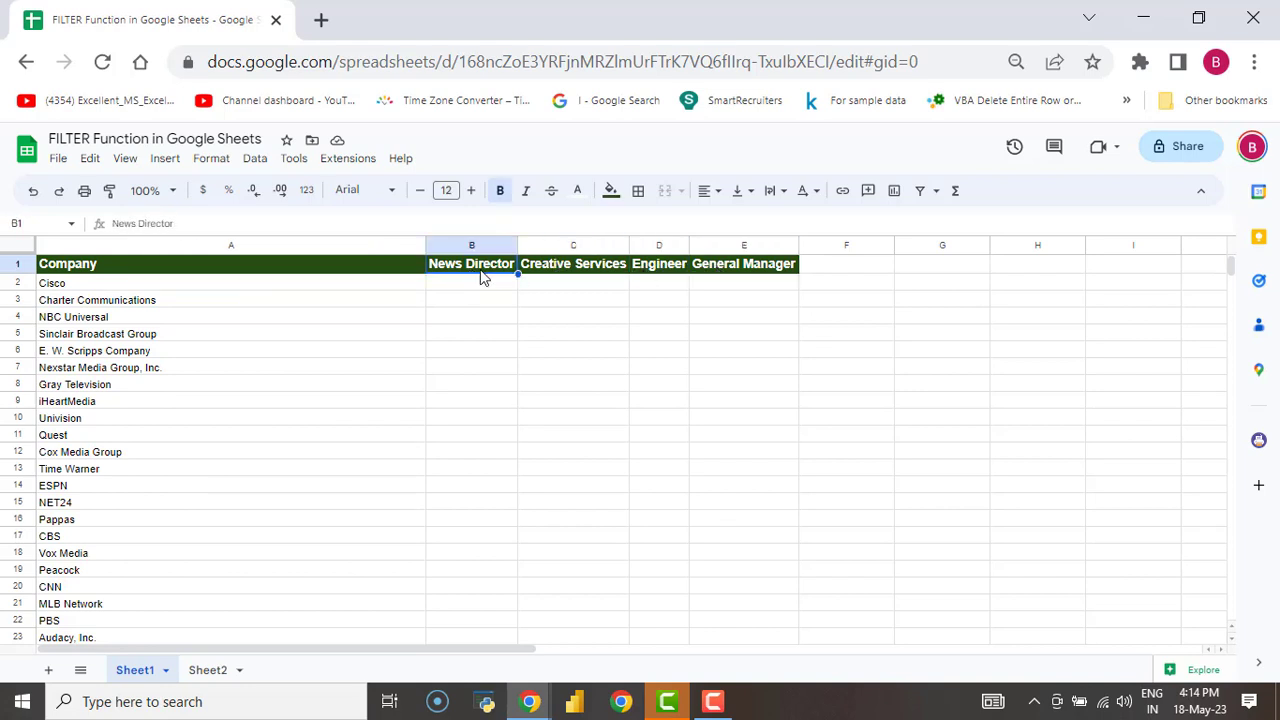
pyautogui.click(575, 273)
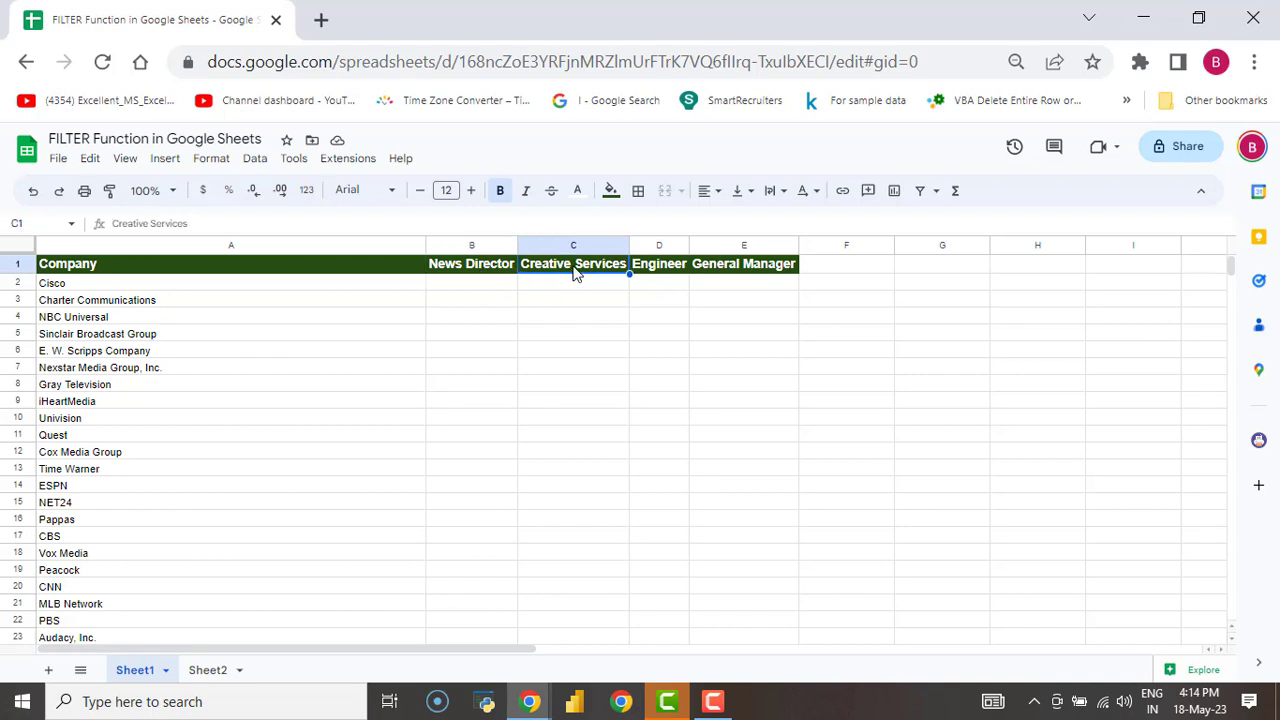
pyautogui.click(663, 270)
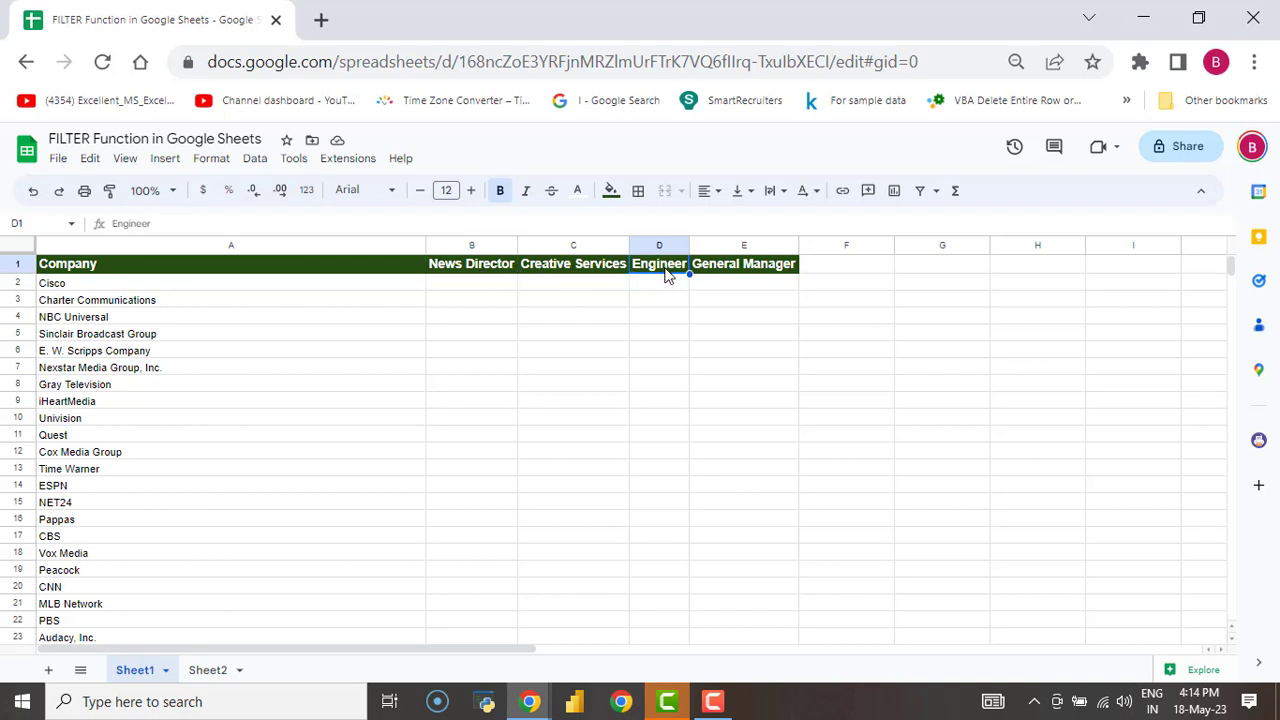
pyautogui.click(735, 272)
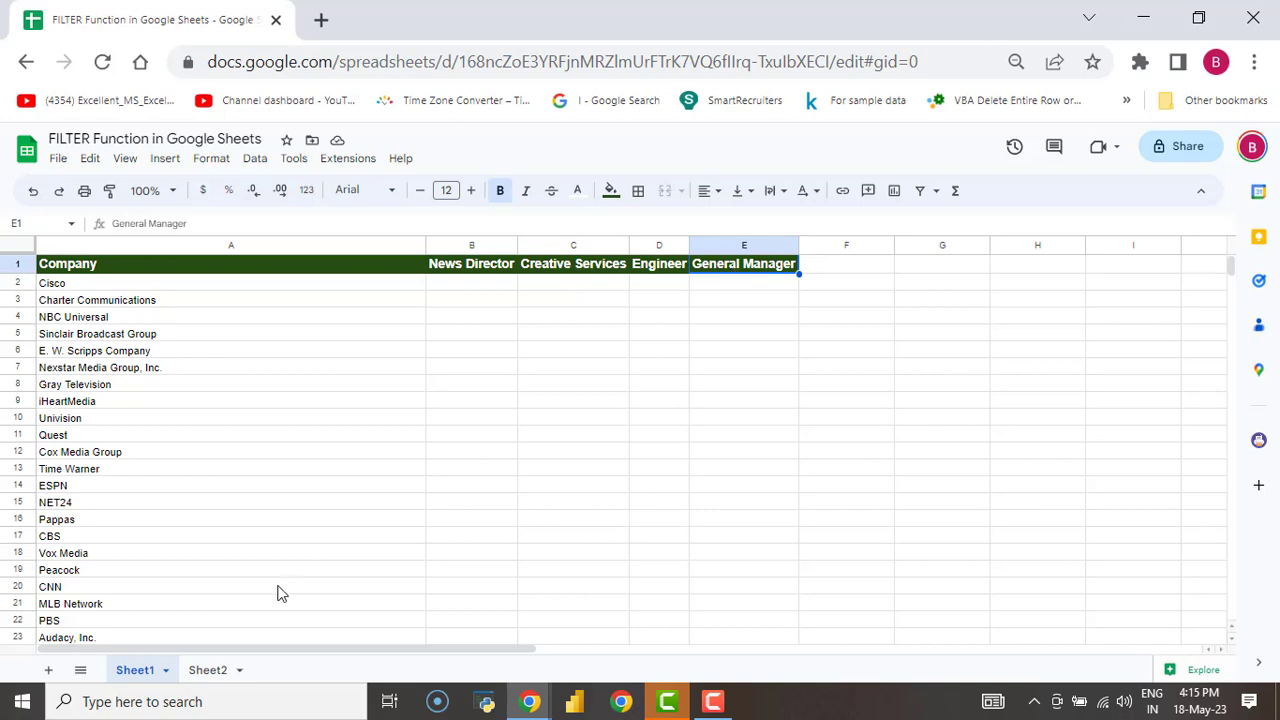
# On Sheet2, replace the header in cell C1 with "Designation".
pyautogui.click(205, 678)
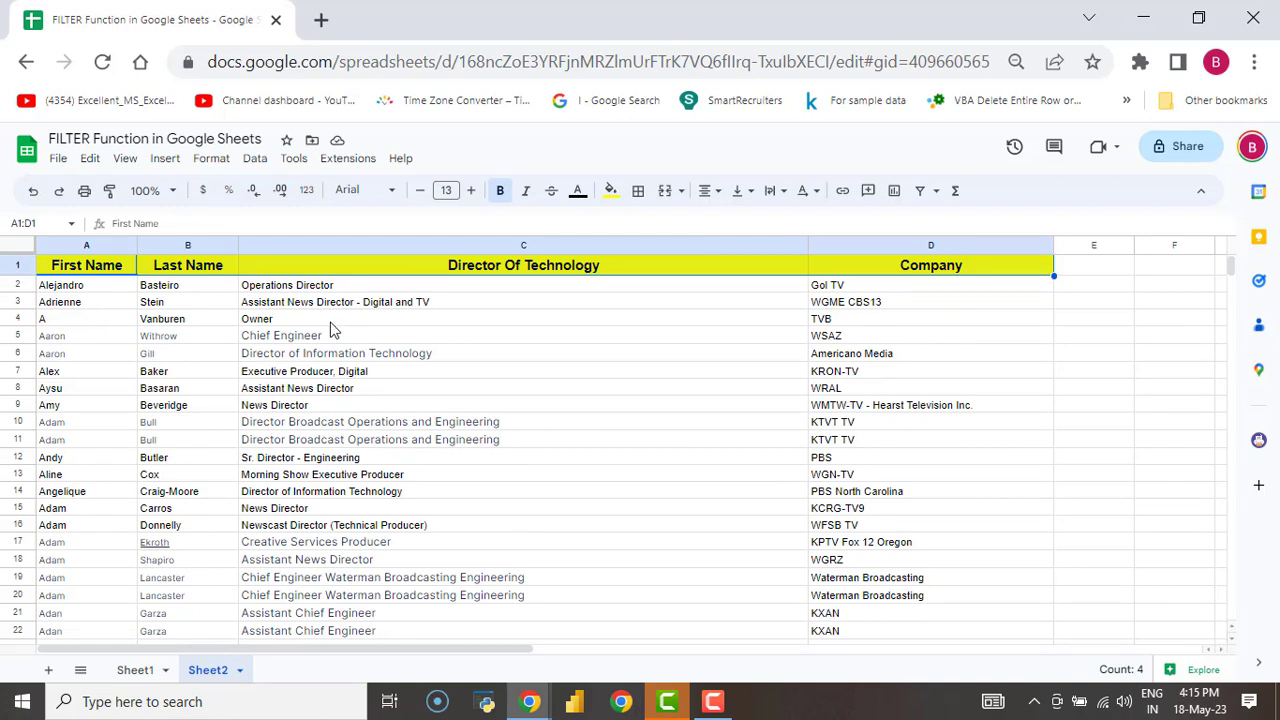
pyautogui.click(595, 270)
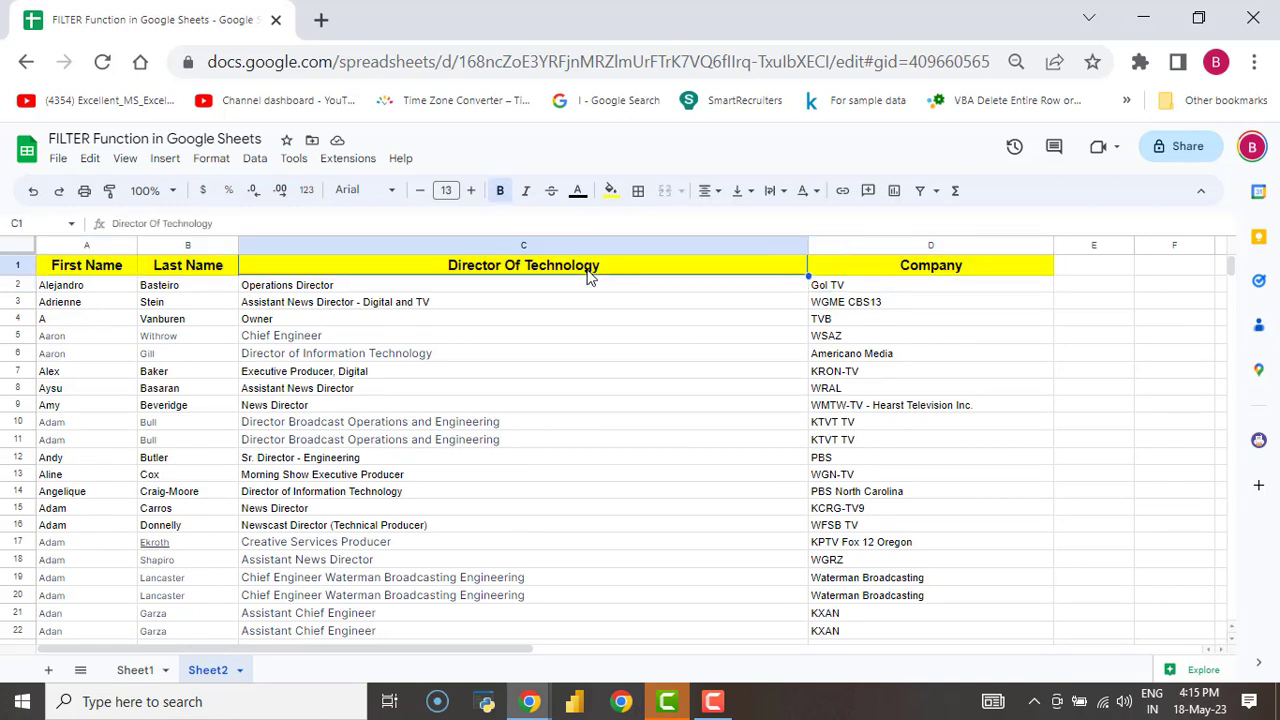
pyautogui.write('Desug')
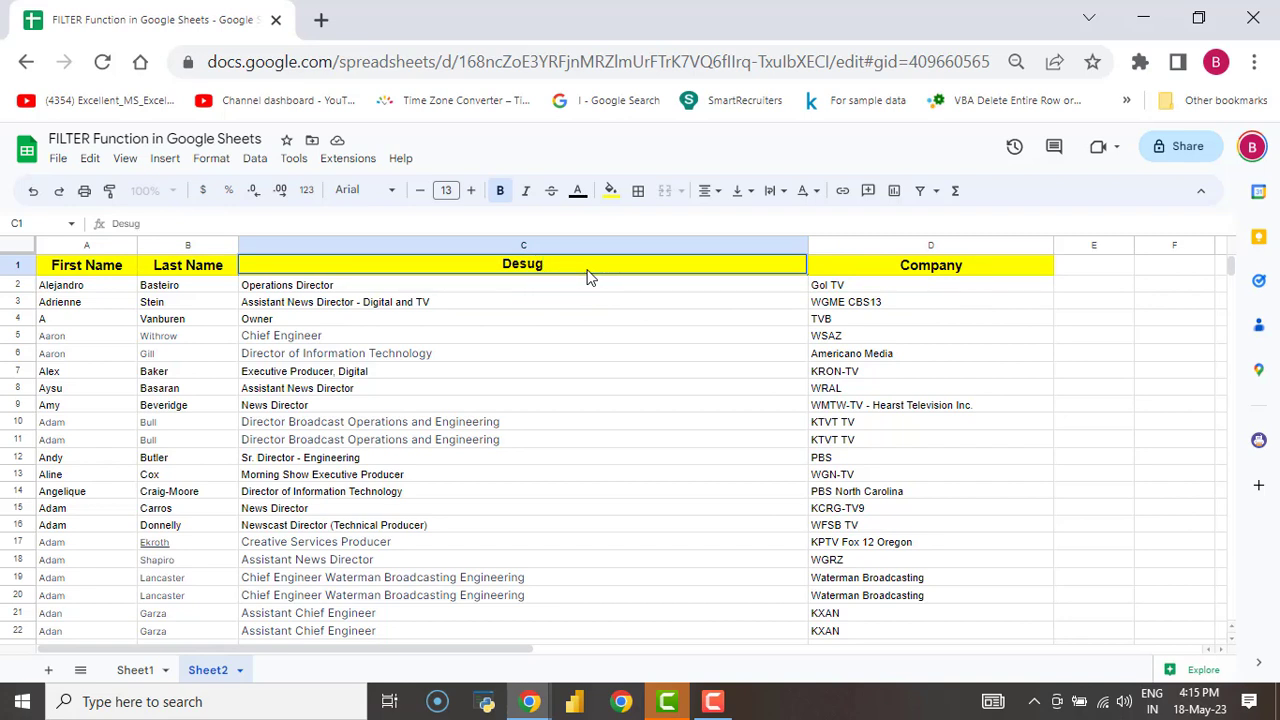
pyautogui.press('BackSpace')
pyautogui.press('BackSpace')
pyautogui.write('ignations')
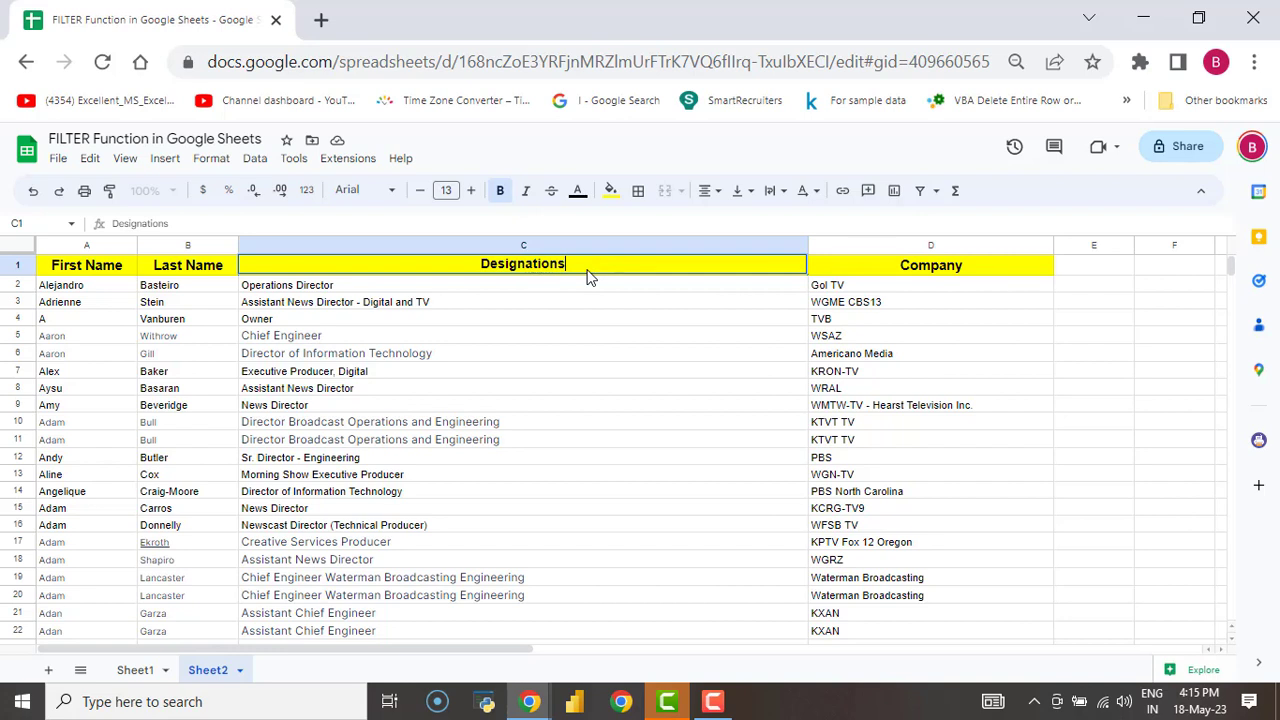
pyautogui.press('Return')
pyautogui.press('Up')
pyautogui.press('F2')
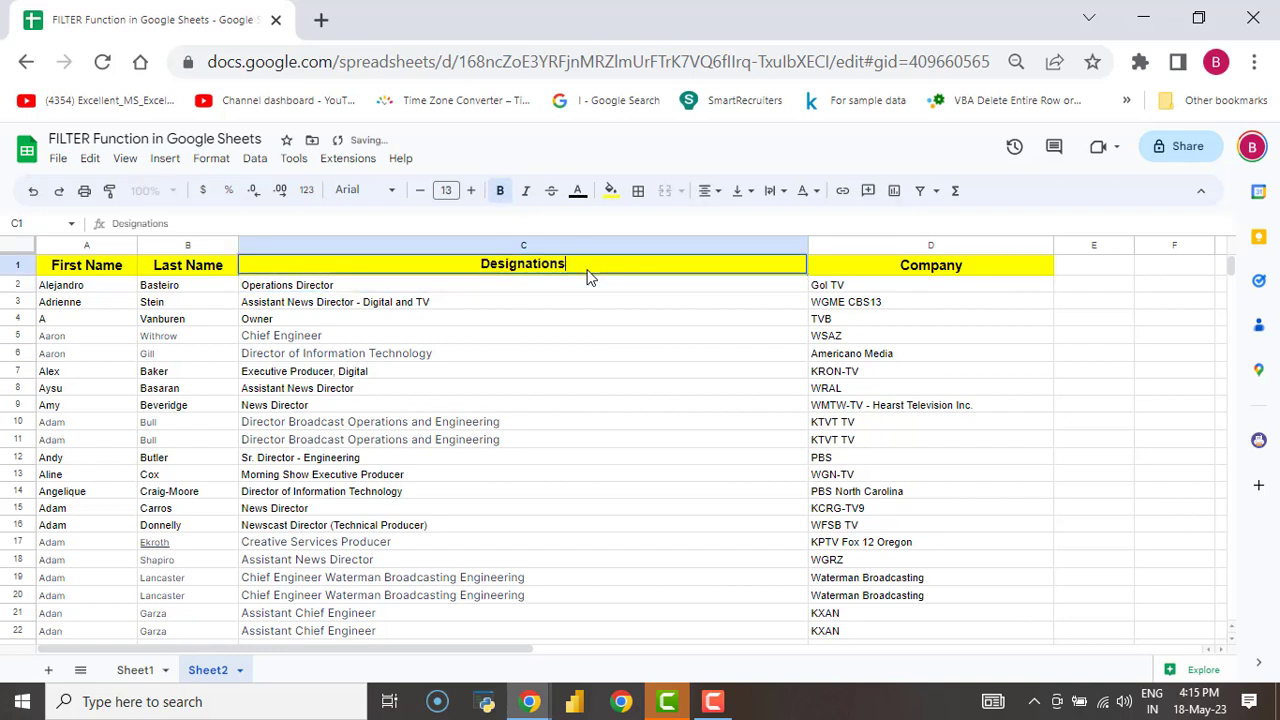
pyautogui.press('BackSpace')
pyautogui.press('Return')
pyautogui.hotkey('ctrl', 'Home')
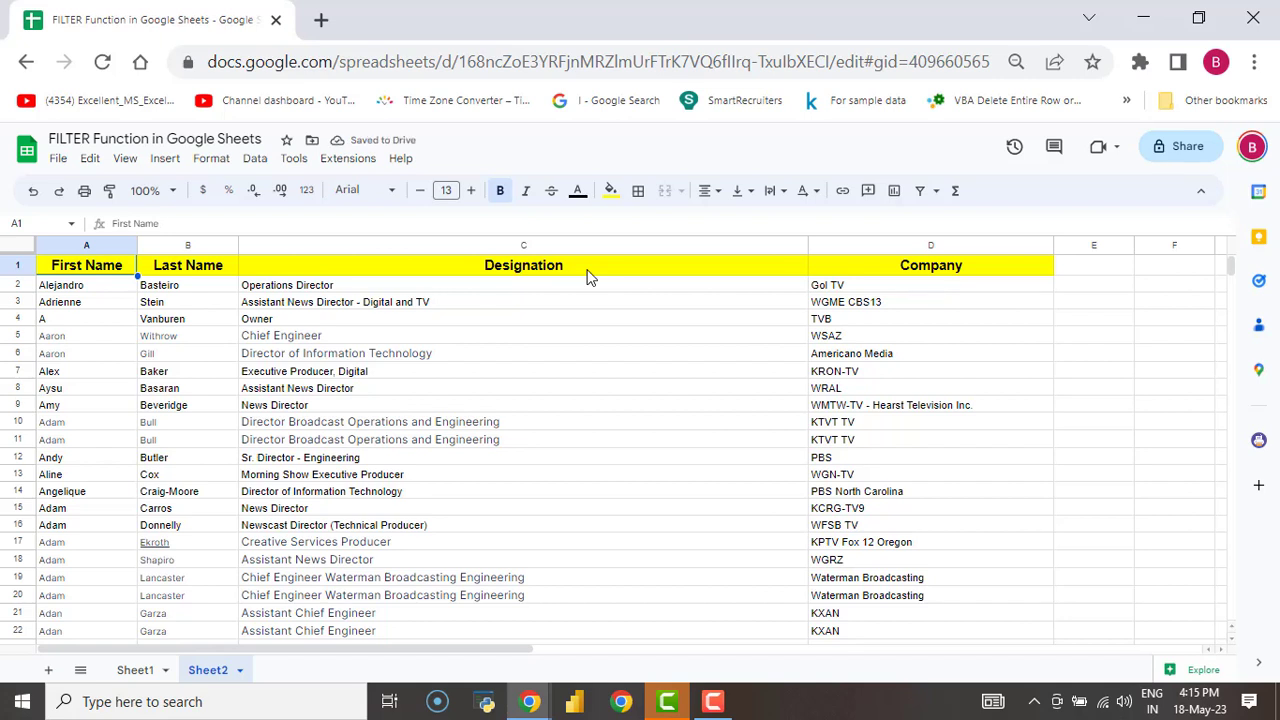
pyautogui.press('Down')
pyautogui.press('Right')
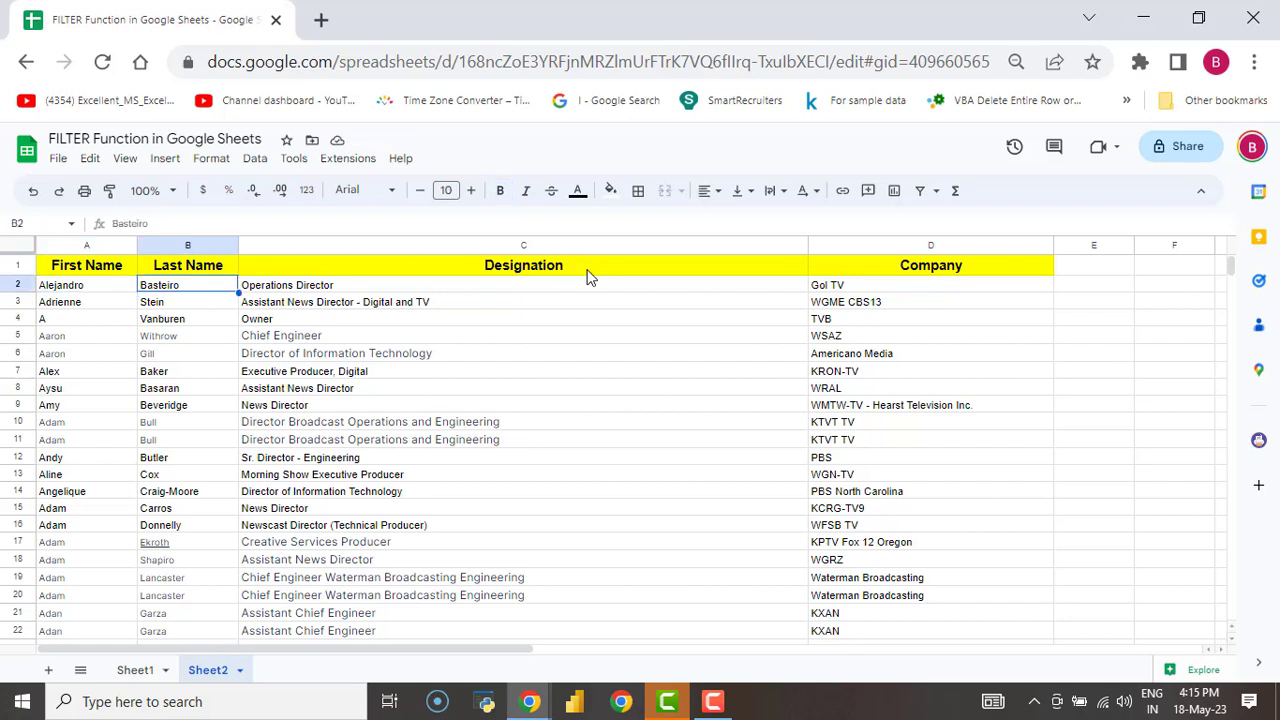
pyautogui.click(524, 246)
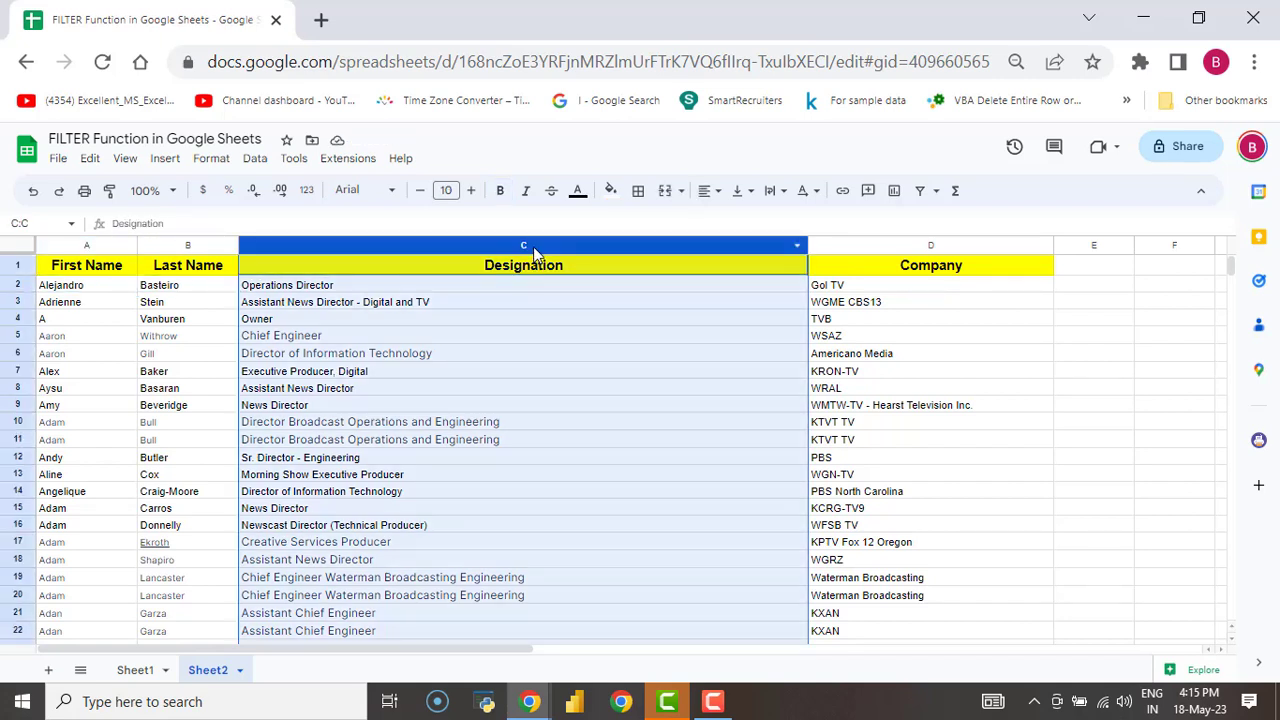
# Rename Sheet2 as "Data".
pyautogui.rightClick(218, 677)
pyautogui.click(234, 474)
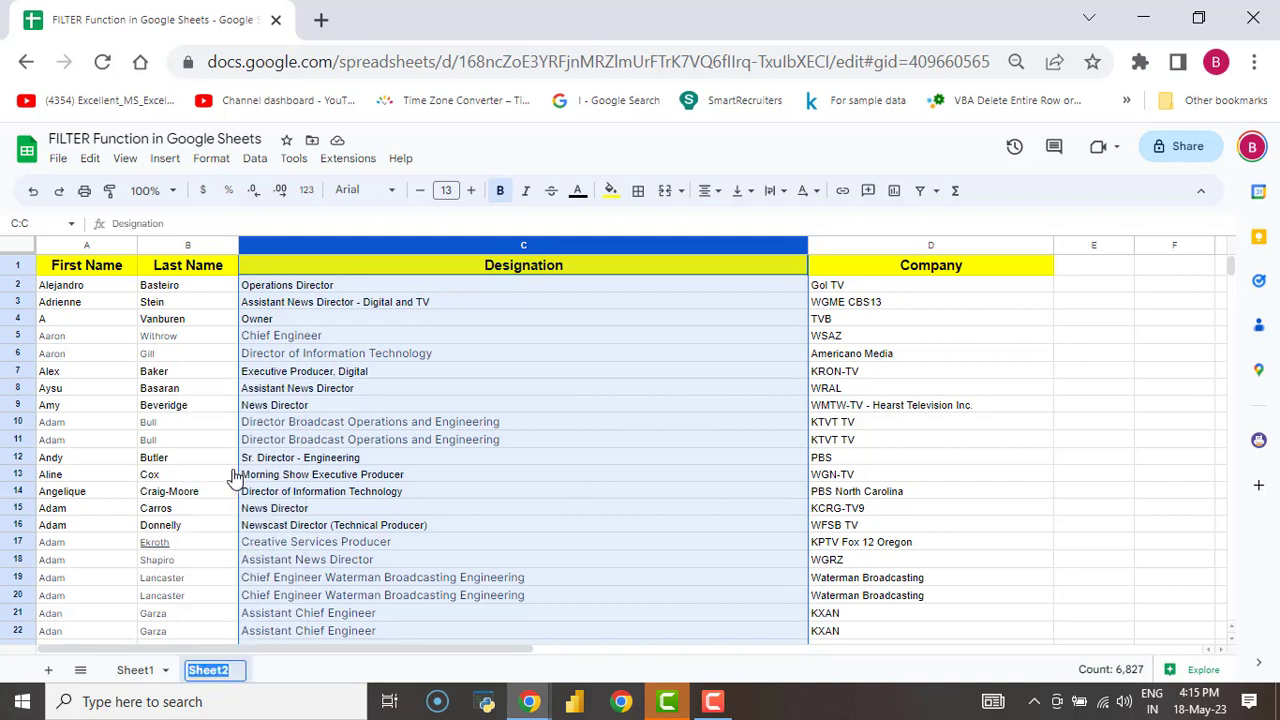
pyautogui.write('Data')
pyautogui.press('Return')
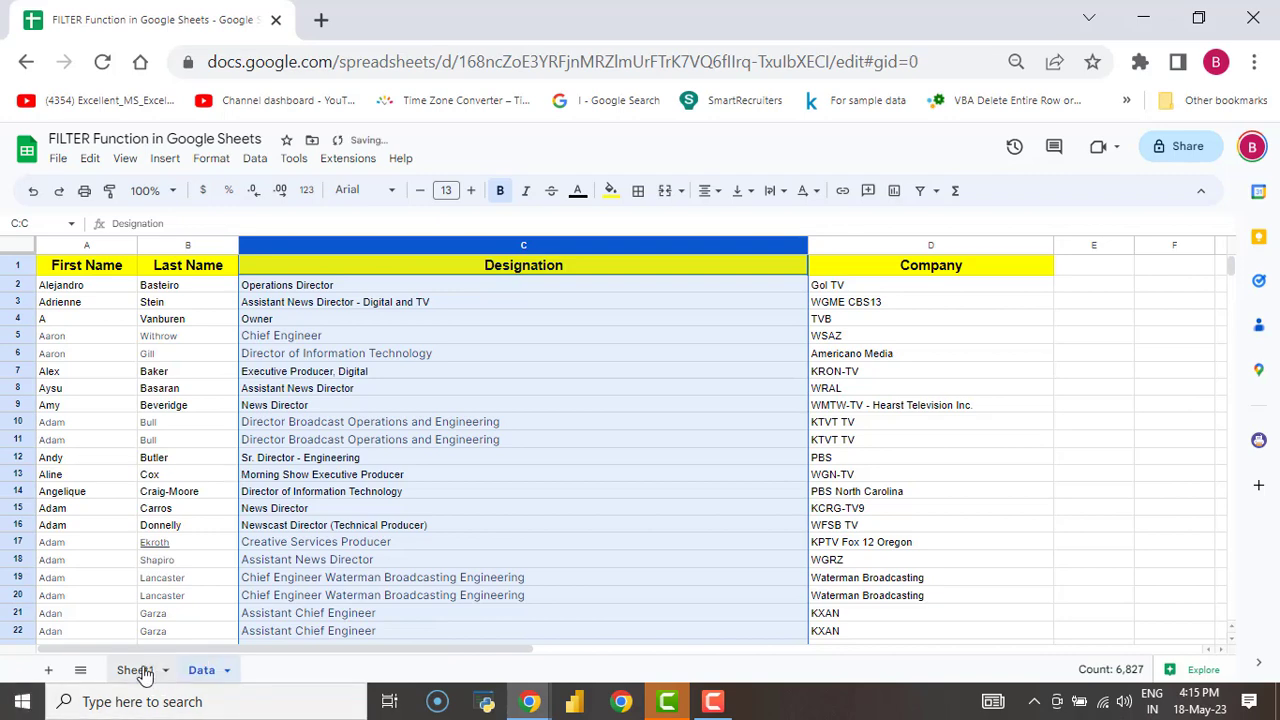
# Rename Sheet1 as "Filter Function".
pyautogui.click(145, 673)
pyautogui.rightClick(140, 670)
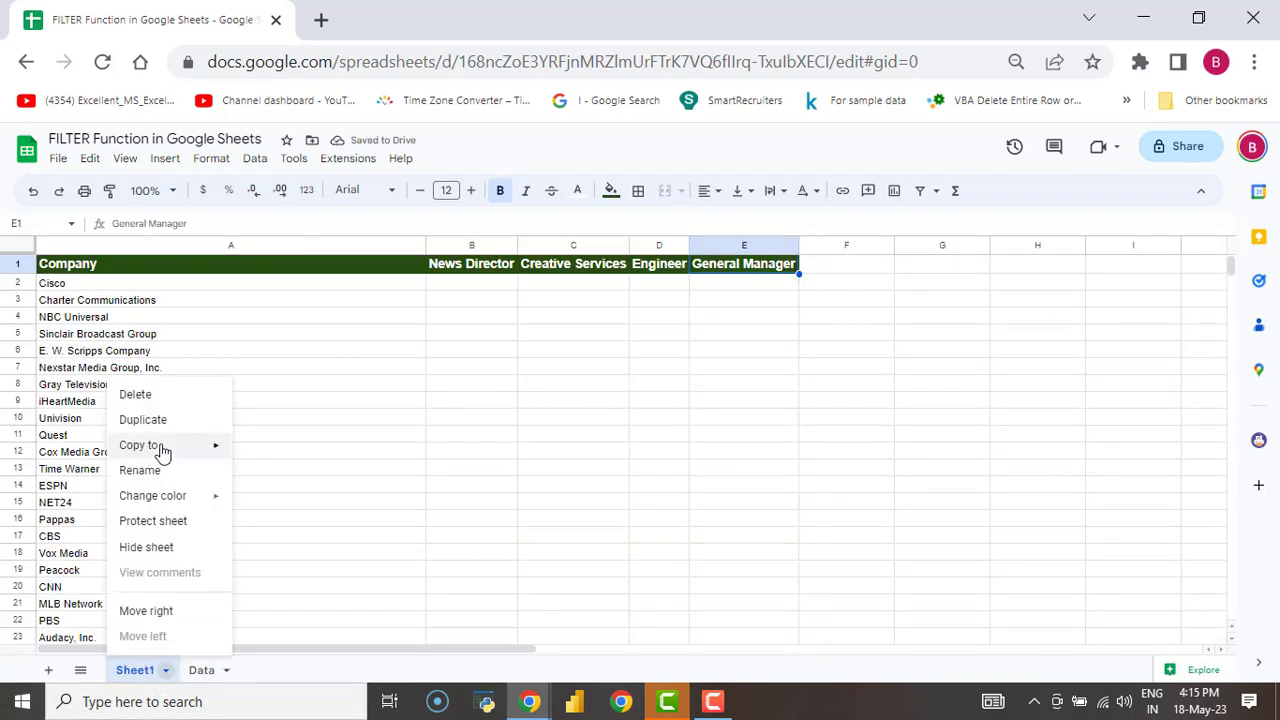
pyautogui.click(163, 474)
pyautogui.write('F')
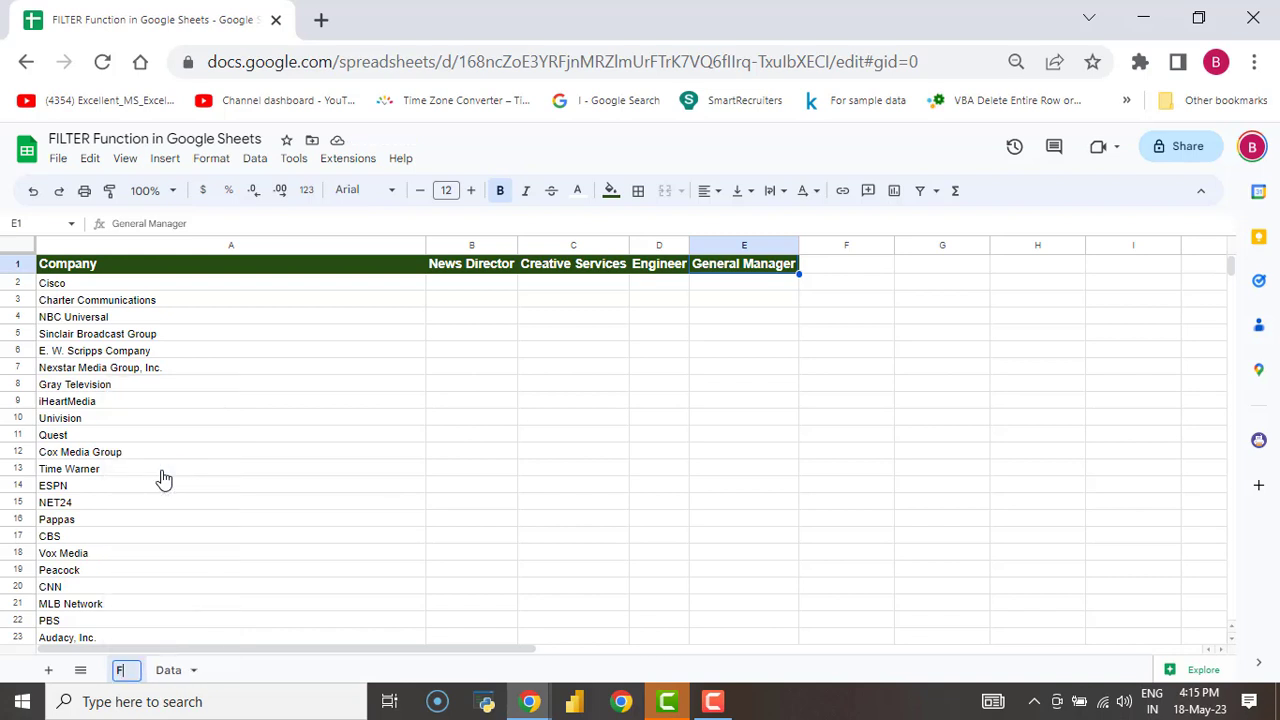
pyautogui.write('ilter F')
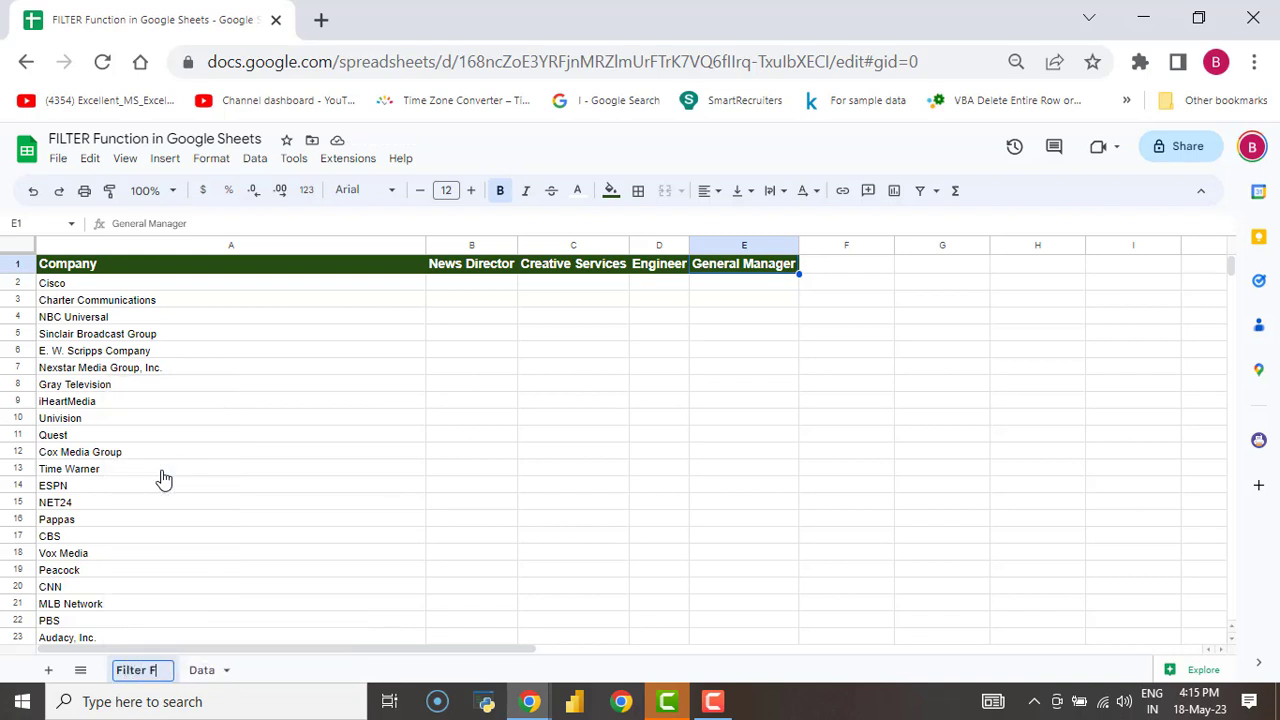
pyautogui.write('unction')
pyautogui.press('Return')
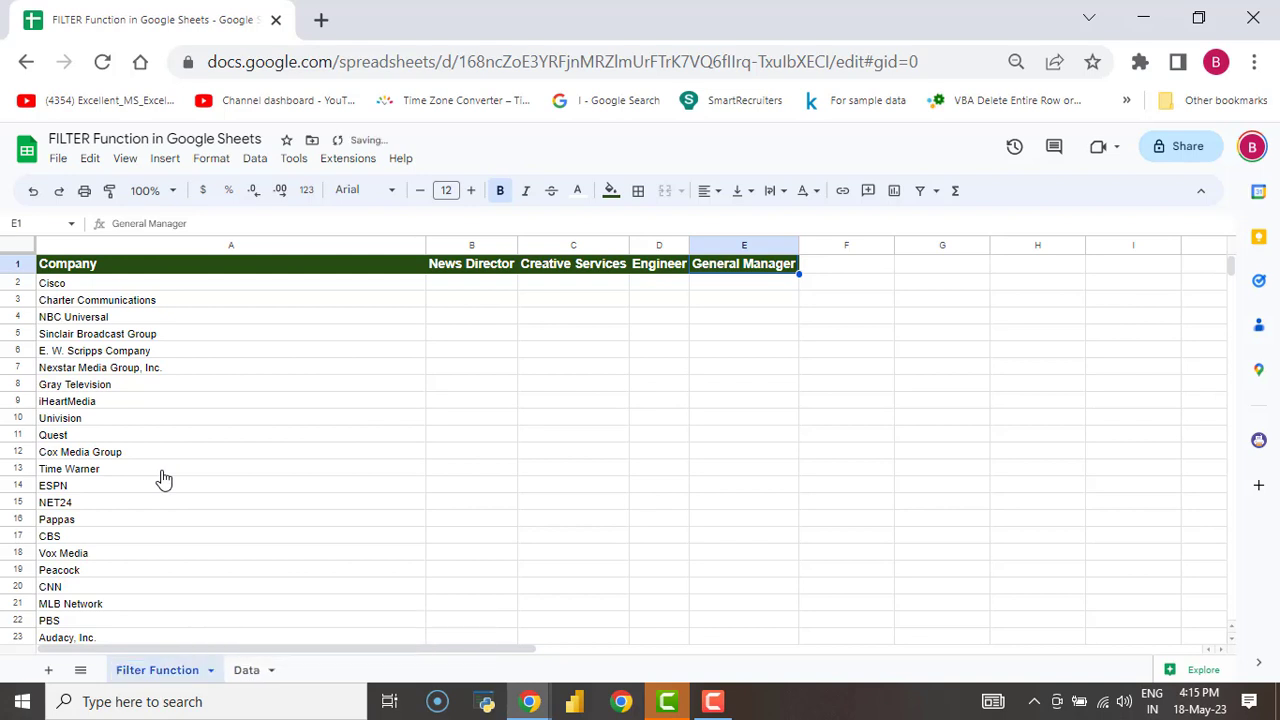
# Select the whole table on the Data sheet, from the First Name header through the last row, and remove its filter.
pyautogui.click(256, 160)
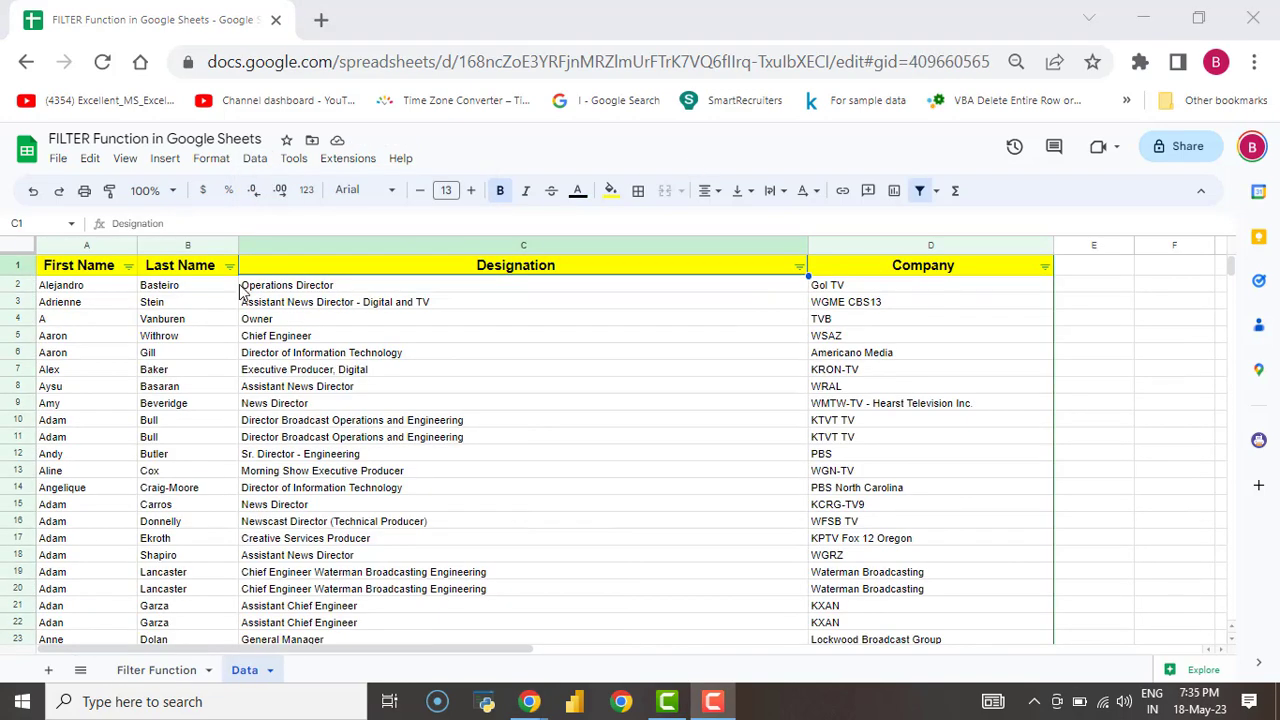
pyautogui.click(97, 269)
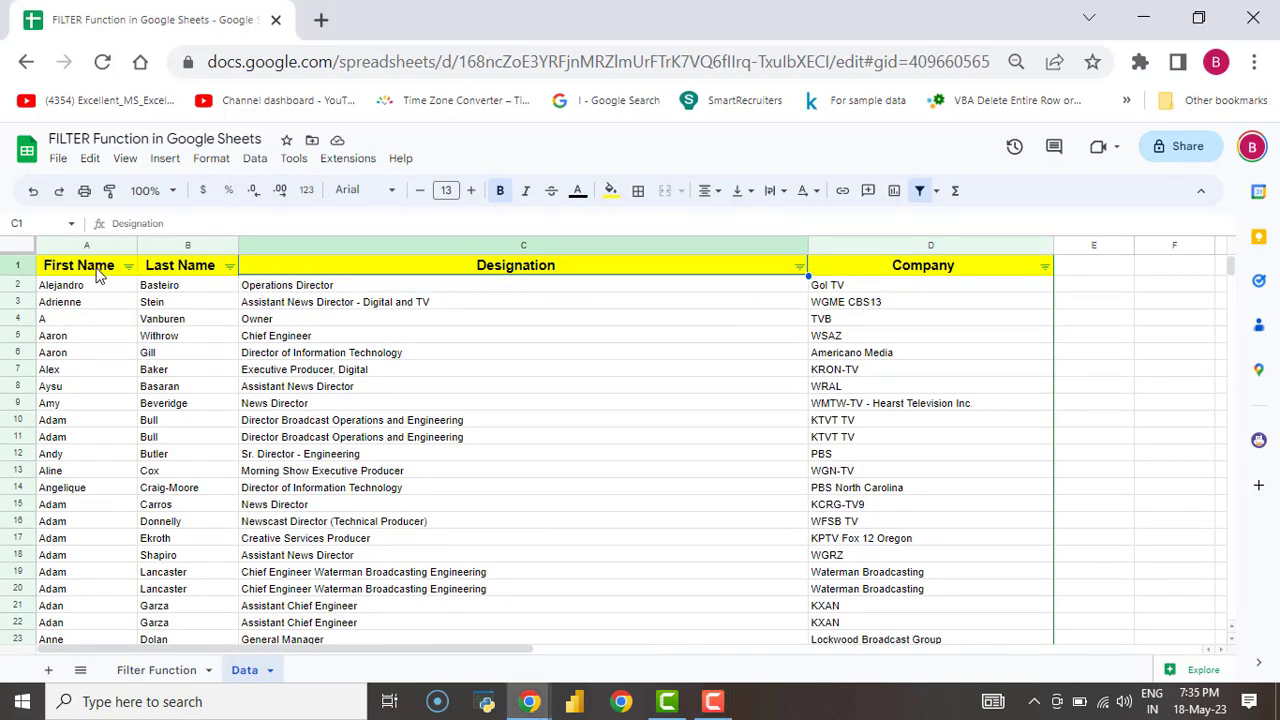
pyautogui.click(97, 273)
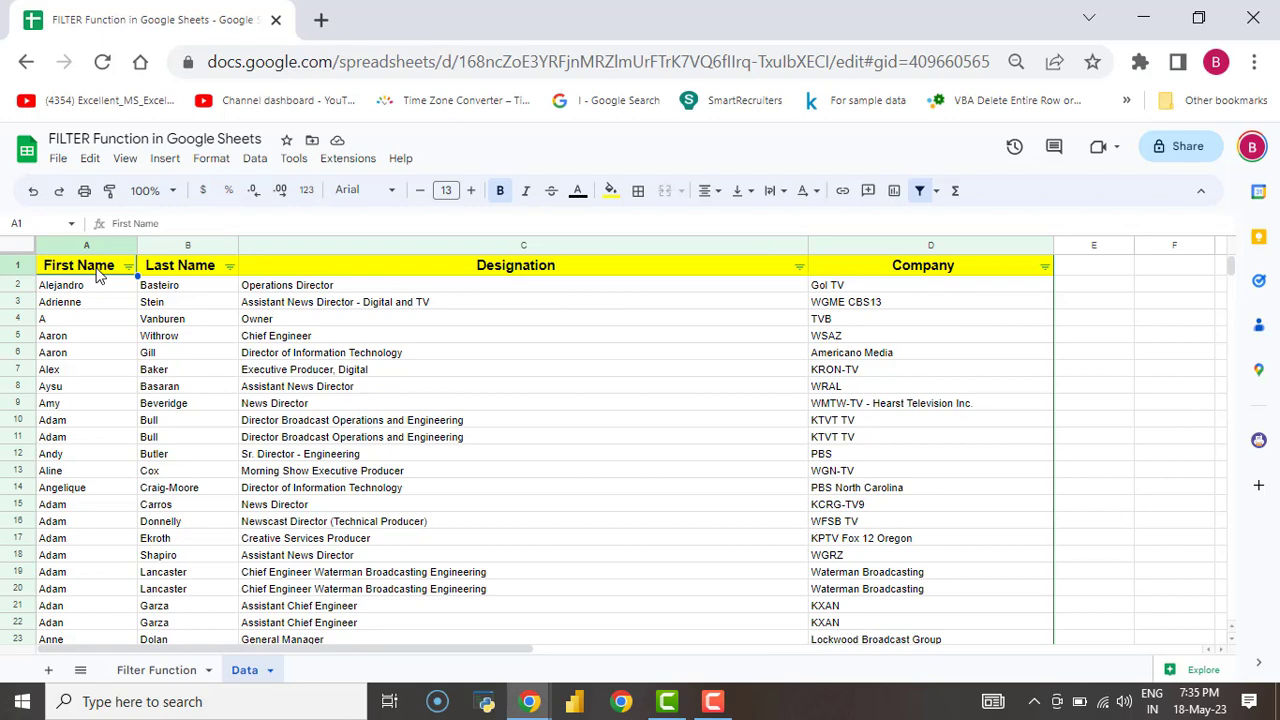
pyautogui.hotkey('ctrl', 'shift', 'Right')
pyautogui.hotkey('ctrl', 'shift', 'Down')
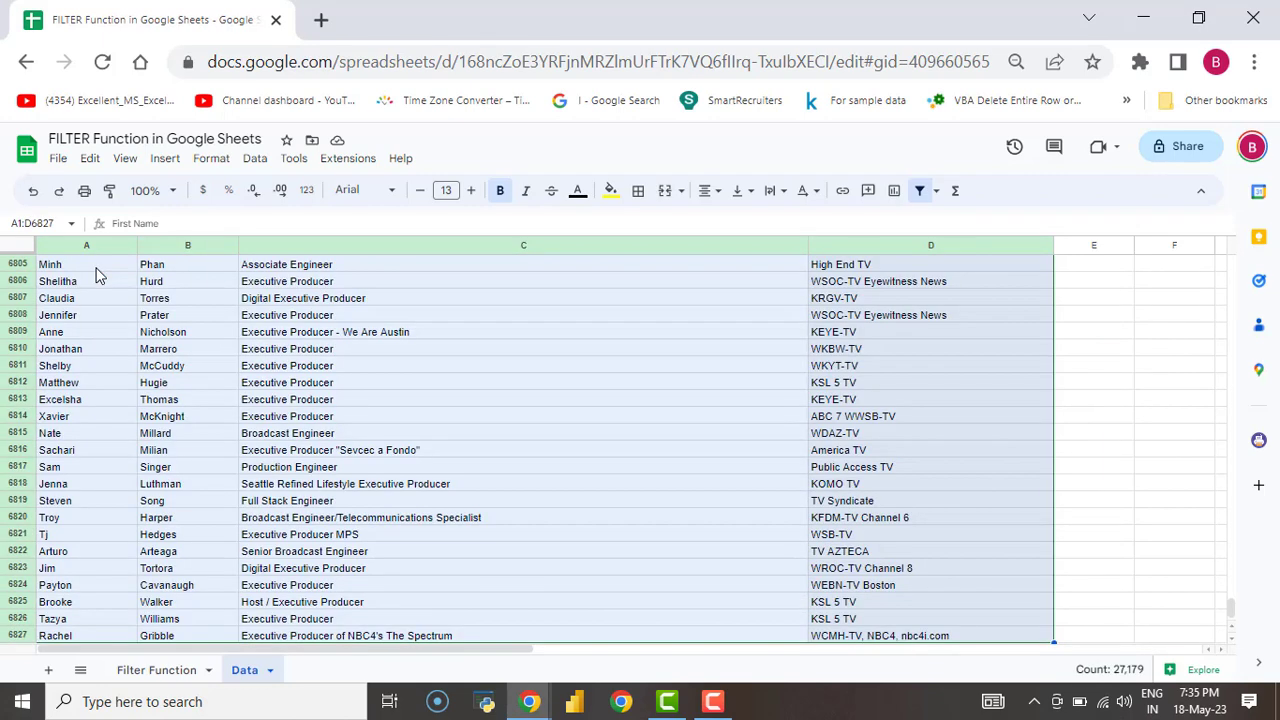
pyautogui.click(253, 160)
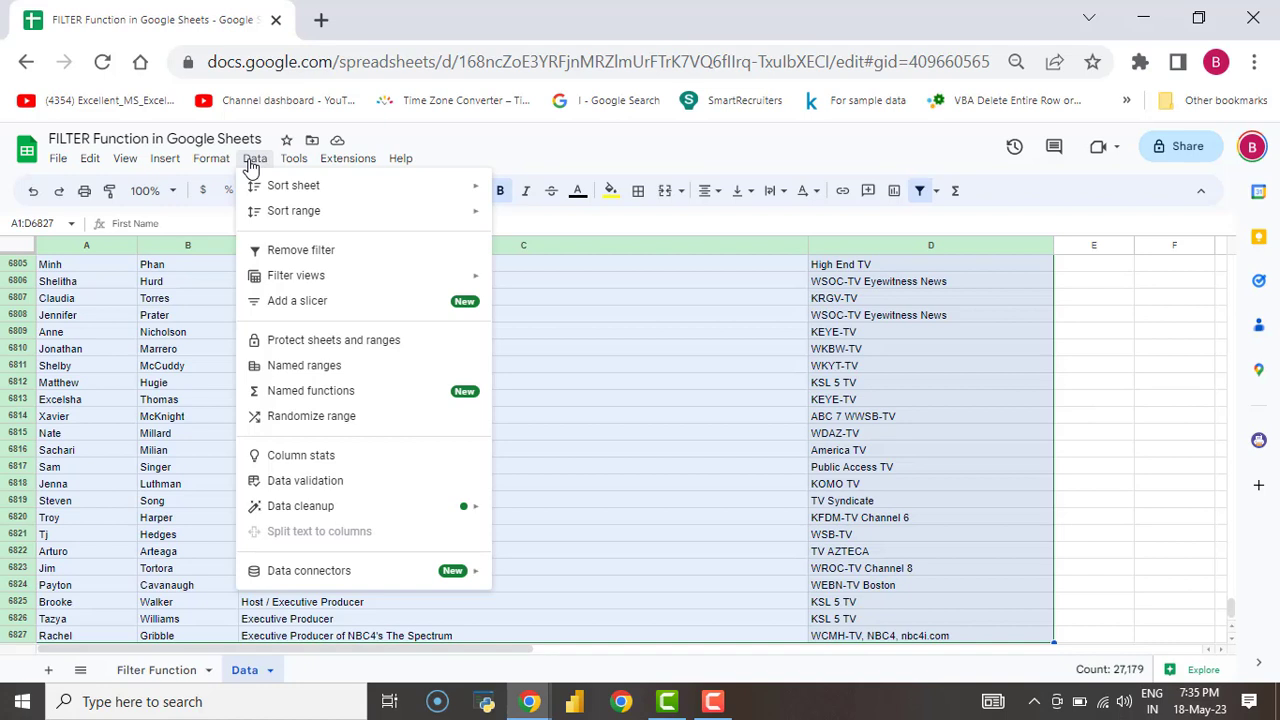
pyautogui.click(305, 252)
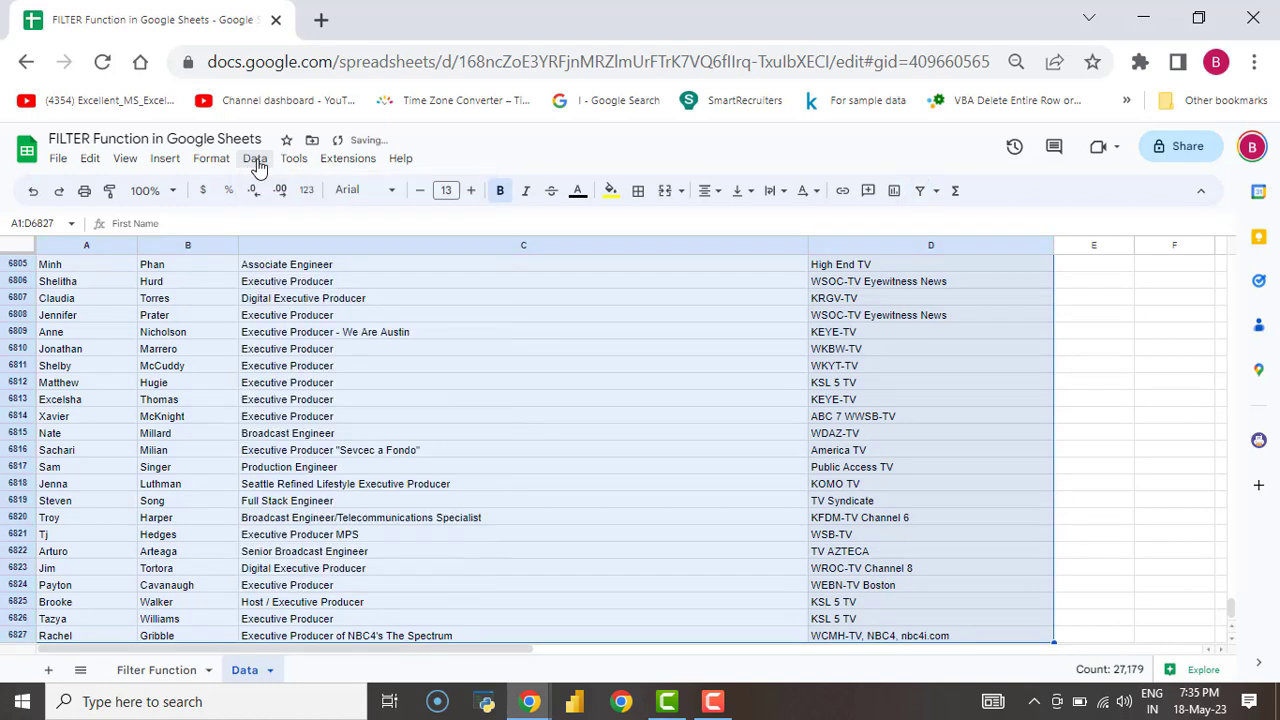
# Create a filter on the selected range A1:D6827 and return to the Designation header.
pyautogui.click(255, 160)
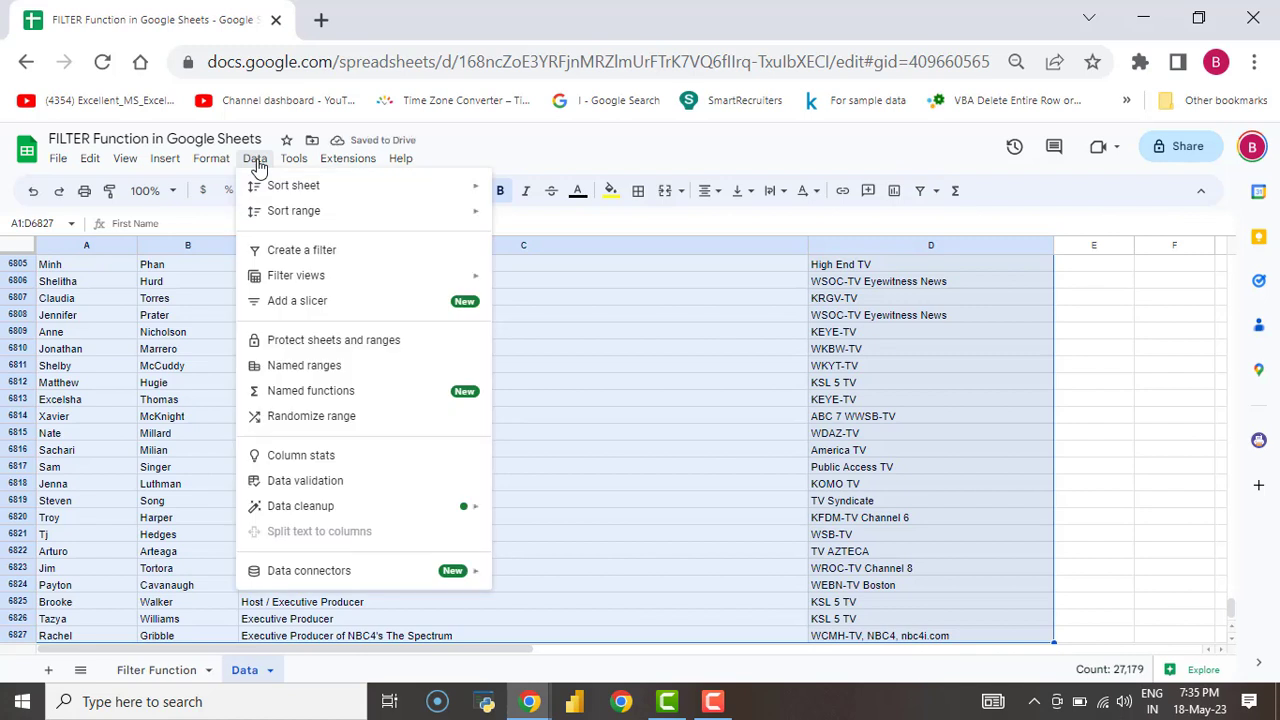
pyautogui.click(318, 252)
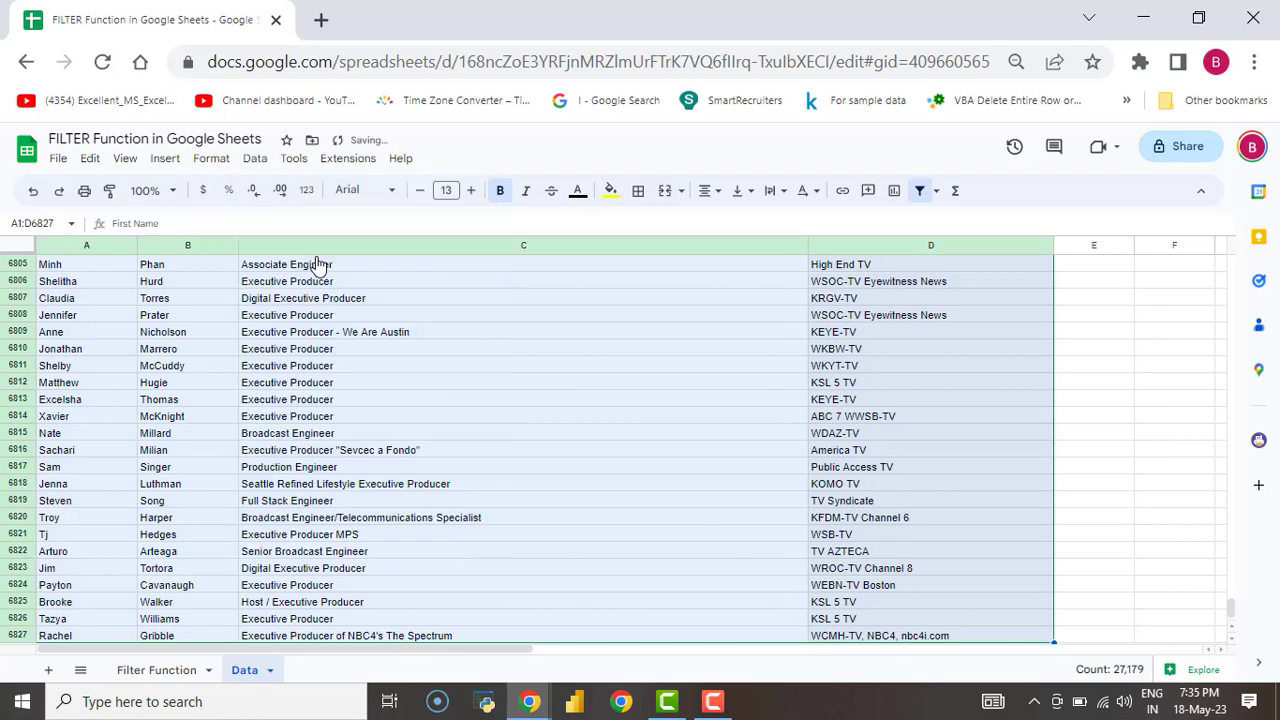
pyautogui.click(533, 353)
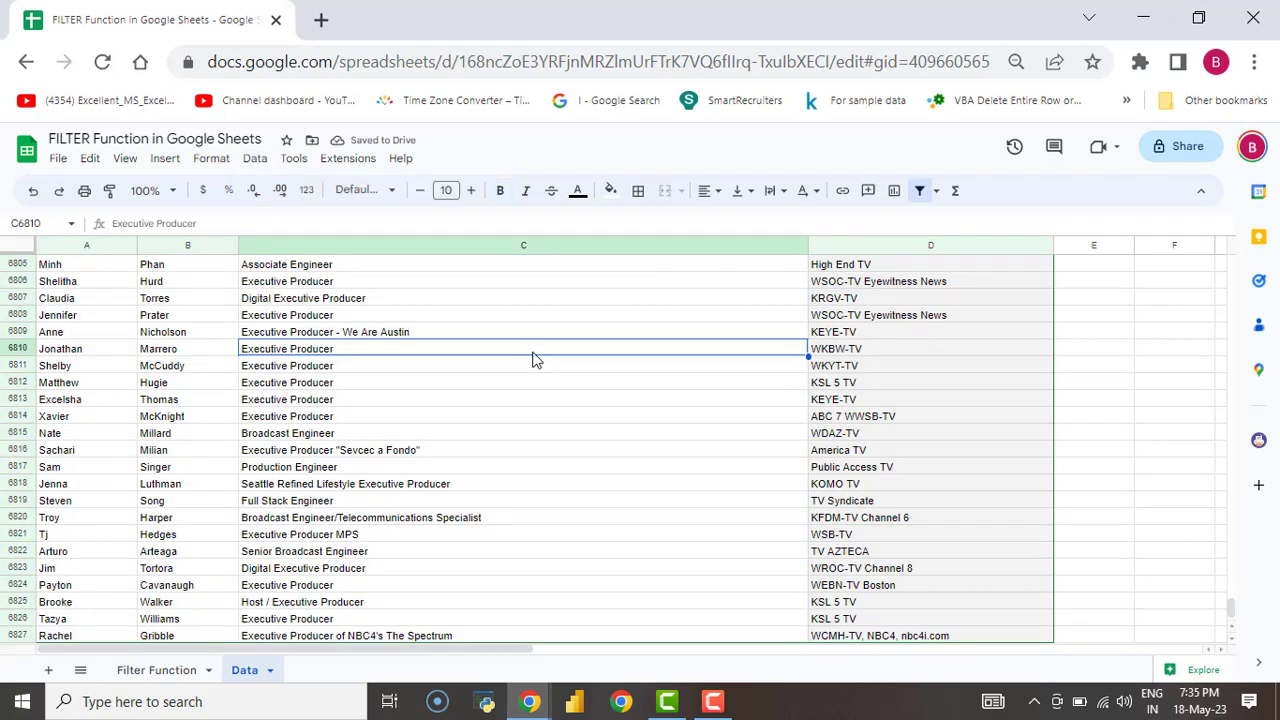
pyautogui.hotkey('ctrl', 'Up')
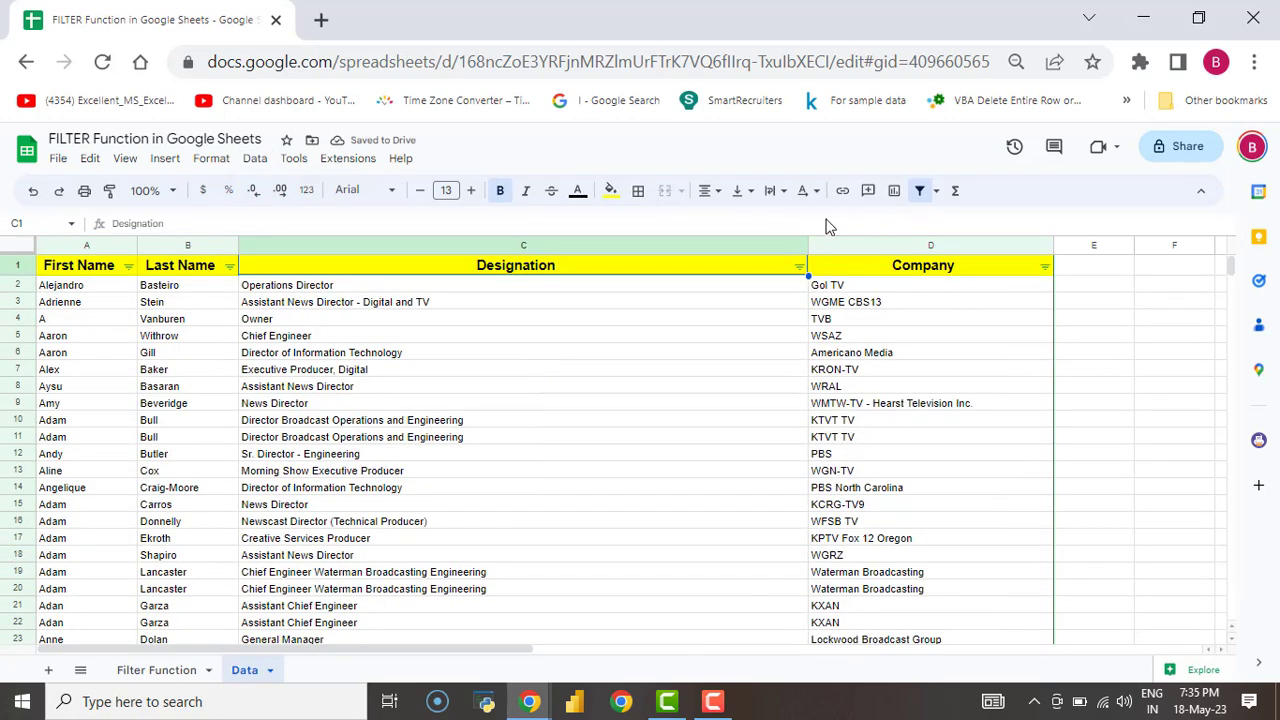
# Filter the Designation column by condition so that the text is exactly "General Manager".
pyautogui.click(799, 265)
pyautogui.click(685, 443)
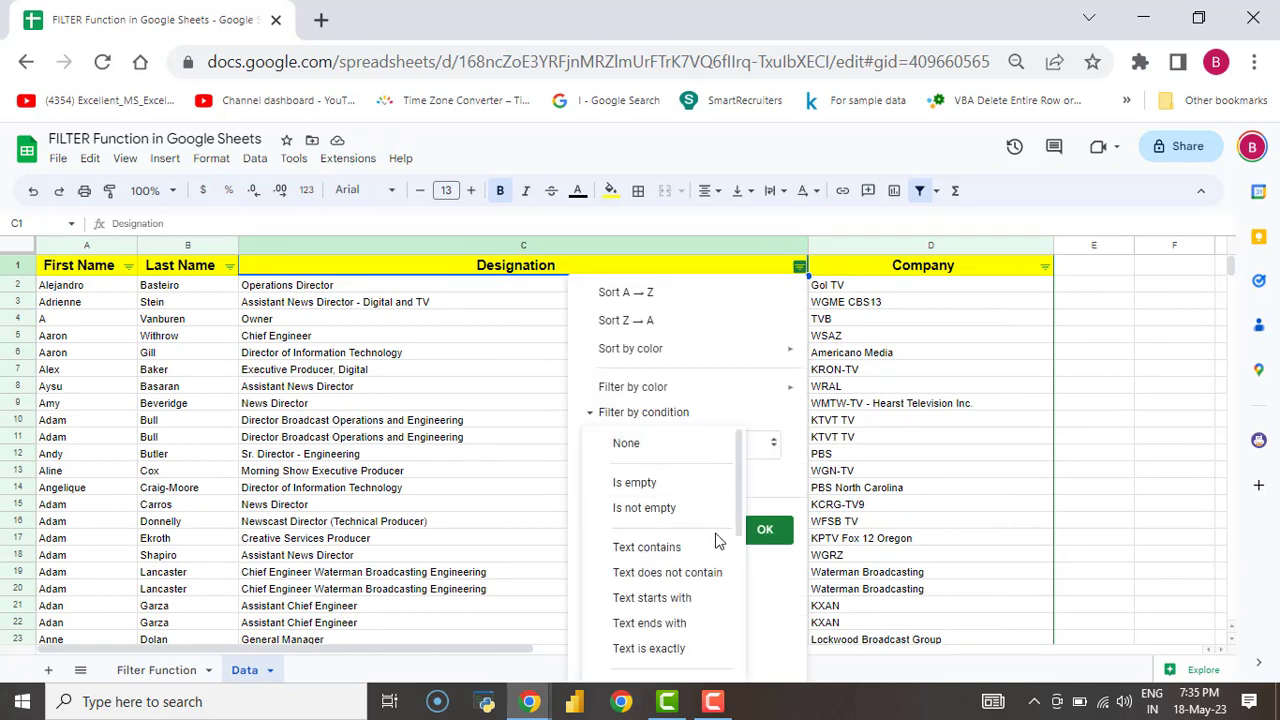
pyautogui.scroll(-1, 741, 497)
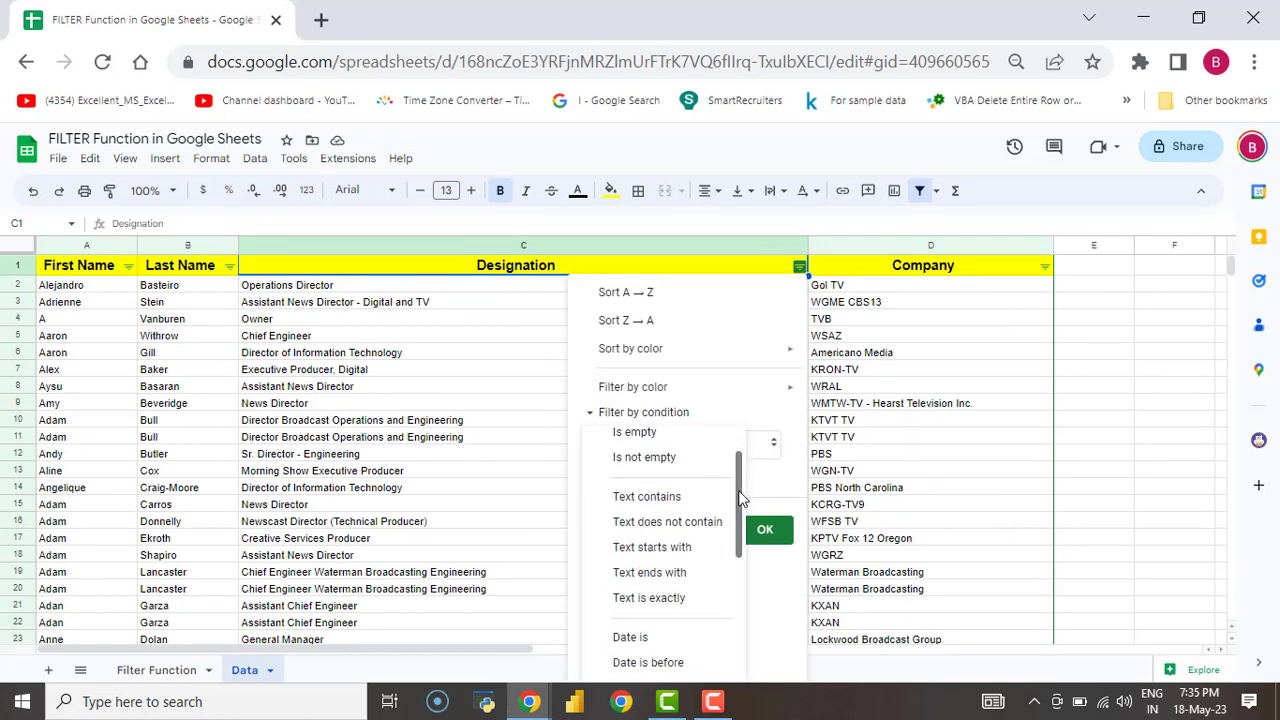
pyautogui.click(652, 598)
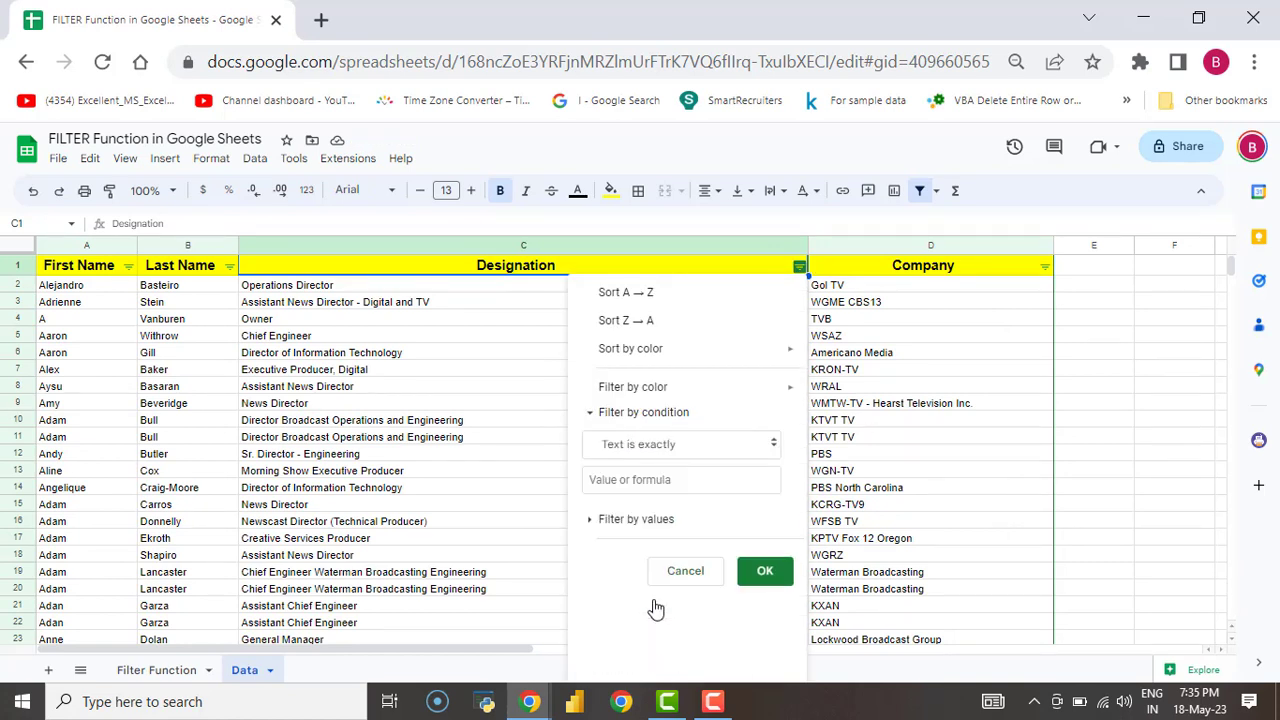
pyautogui.click(655, 480)
pyautogui.write('G')
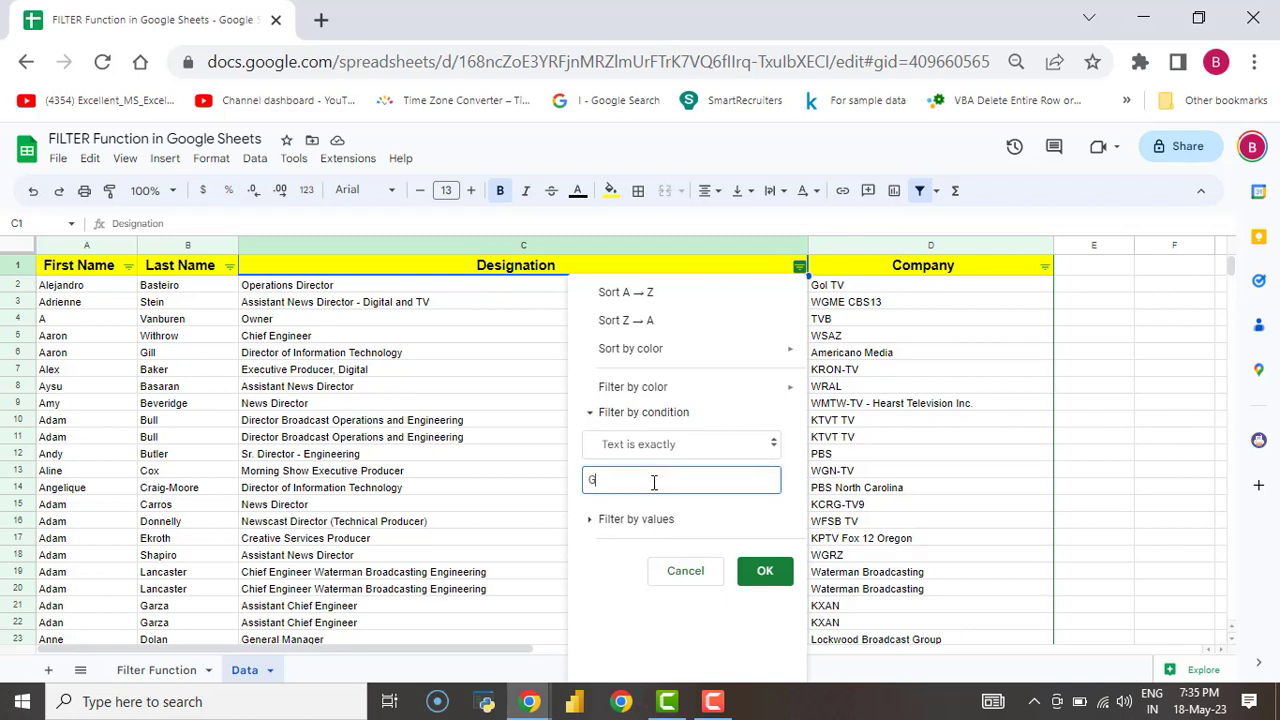
pyautogui.write('eneral Manager')
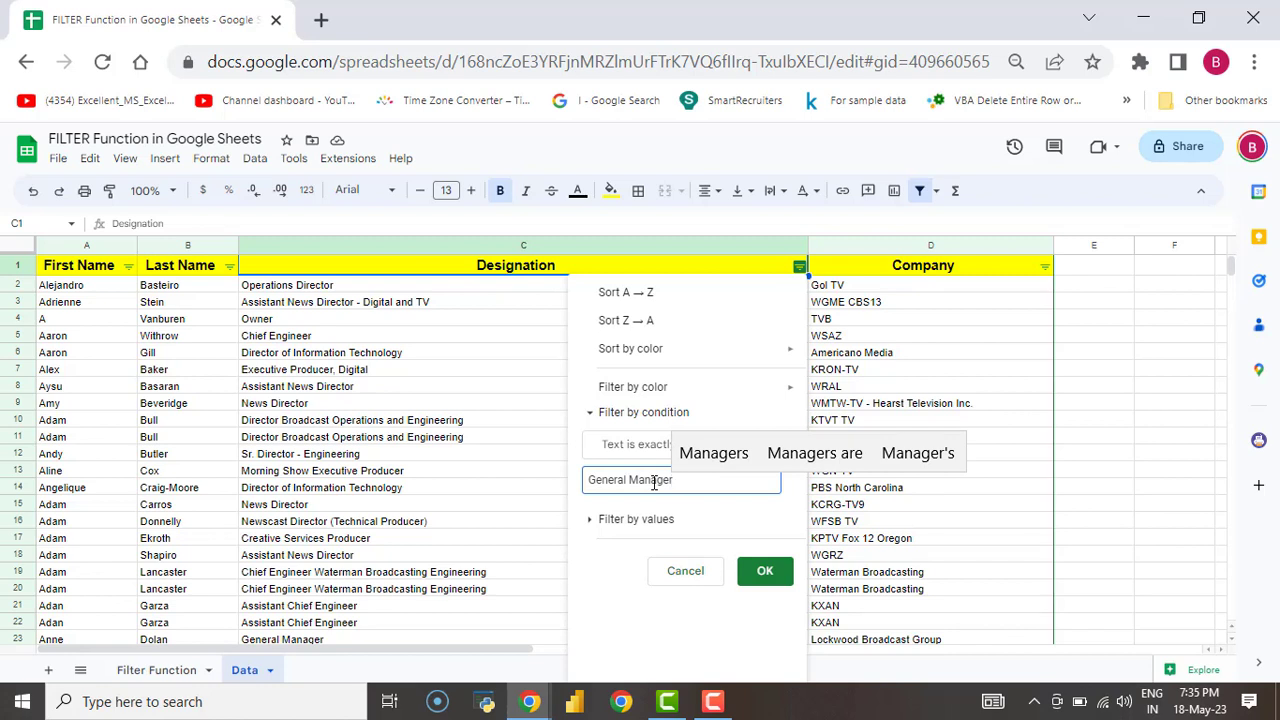
pyautogui.click(764, 572)
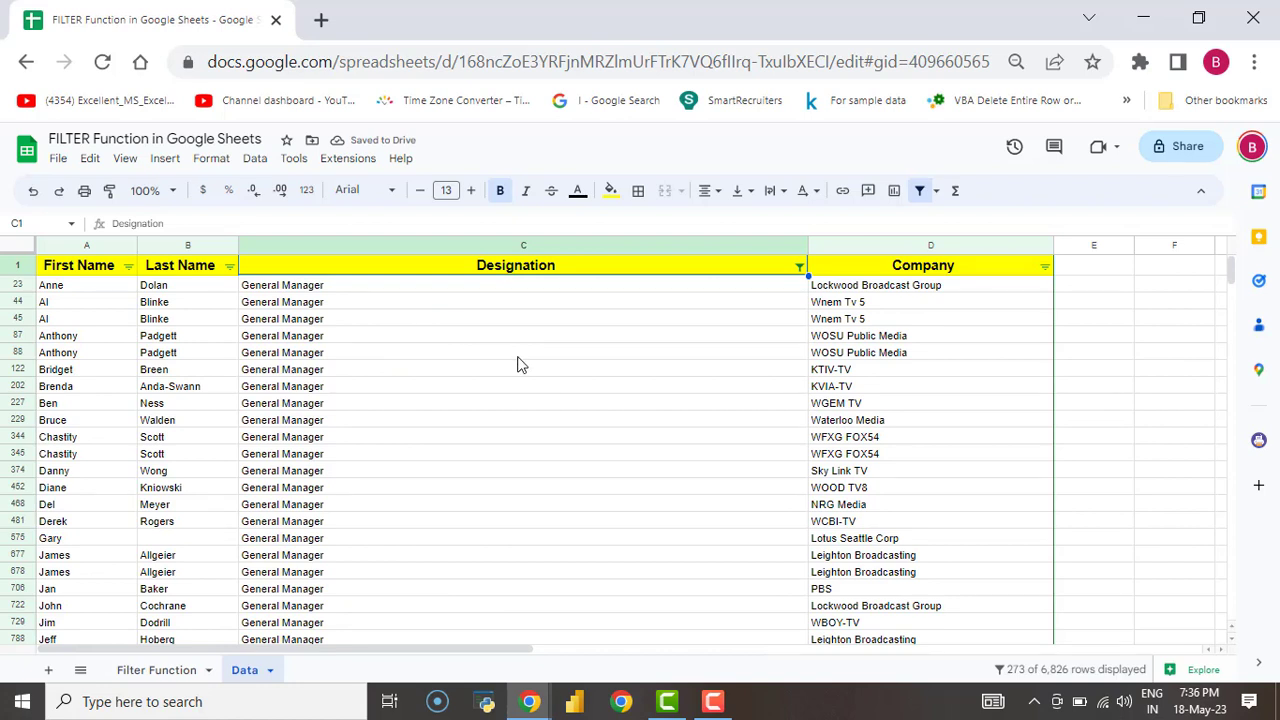
# Copy the company name from the first General Manager row on the Data sheet.
pyautogui.click(412, 352)
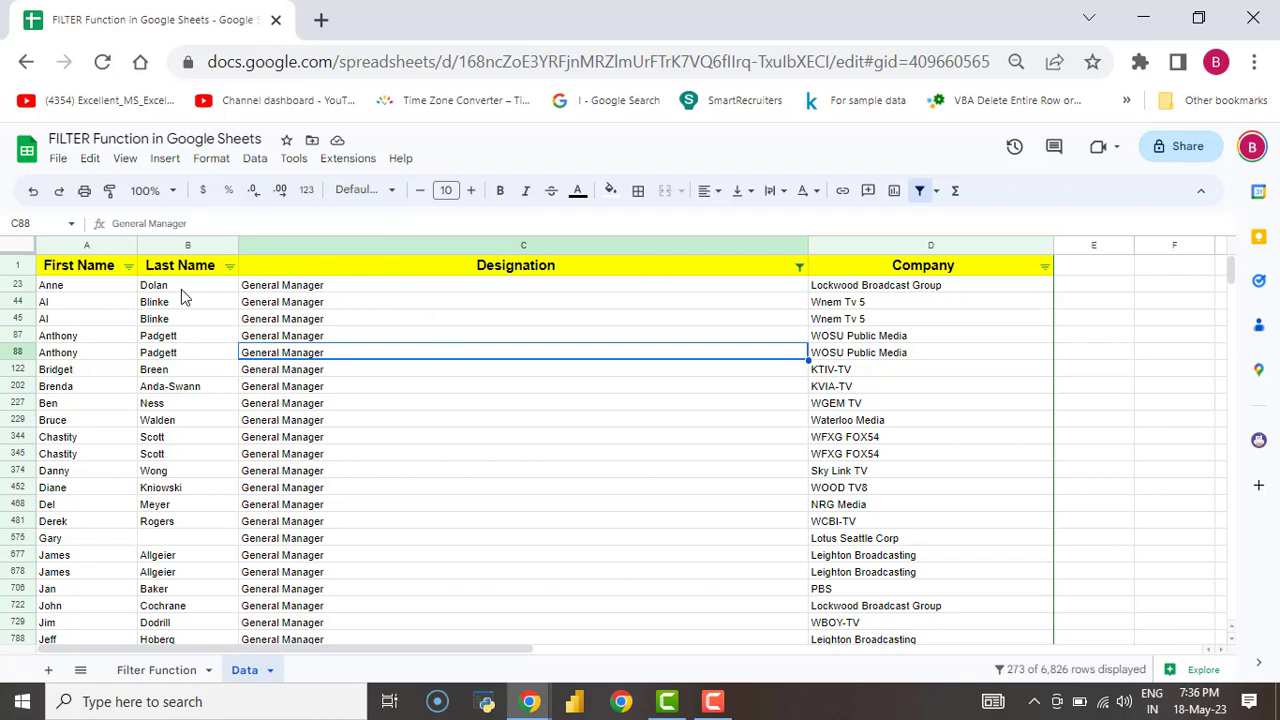
pyautogui.click(287, 287)
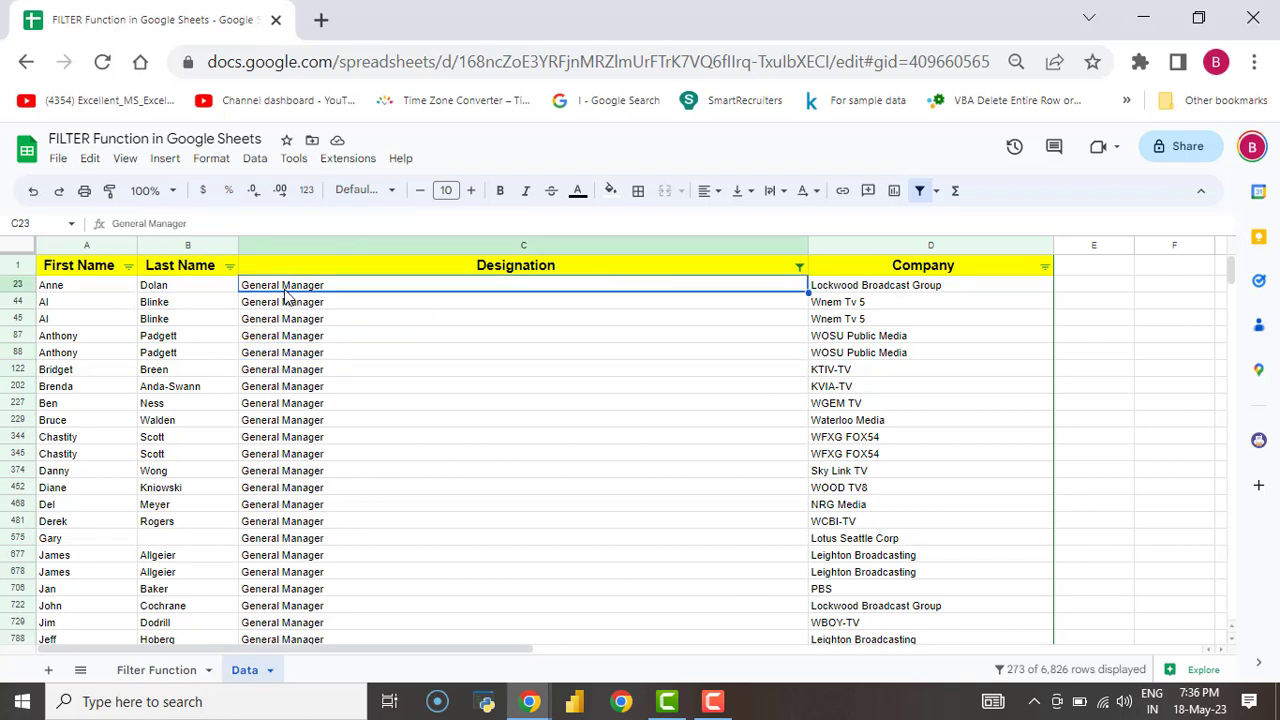
pyautogui.click(935, 289)
pyautogui.hotkey('ctrl', 'c')
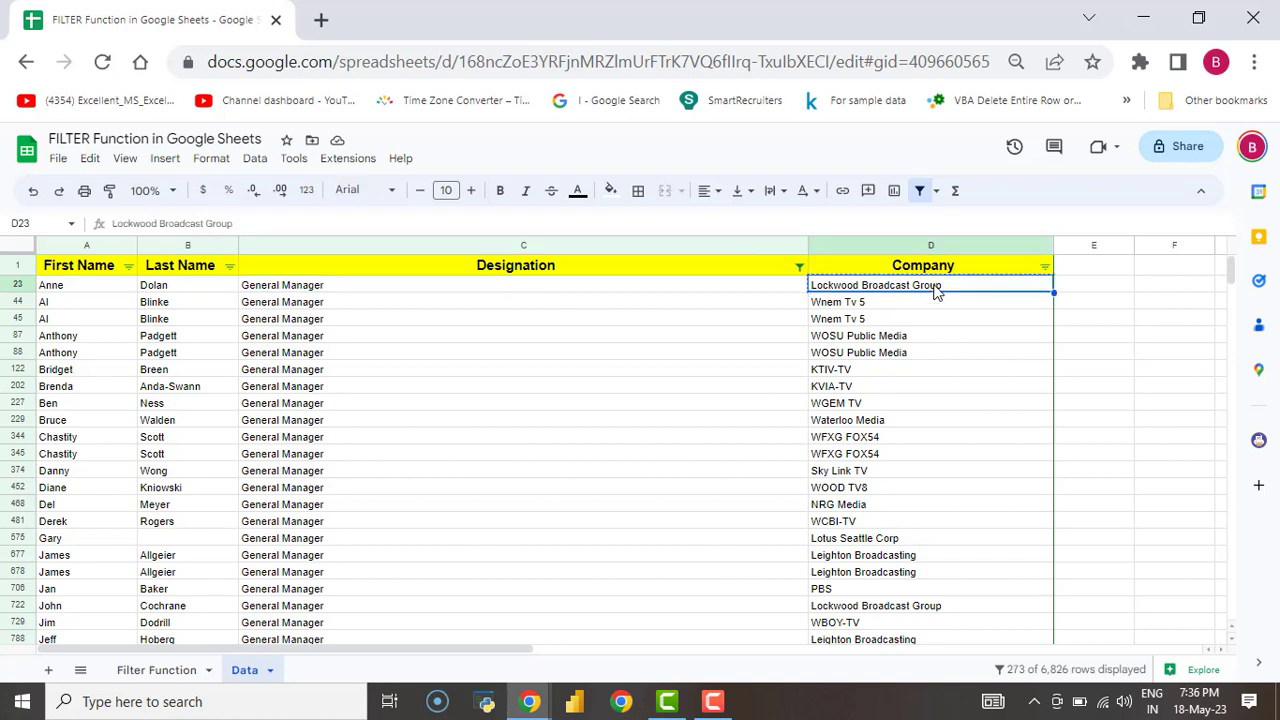
# Search the Filter Function sheet for the copied company name, Lockwood Broadcast Group, and return to the header row.
pyautogui.click(143, 672)
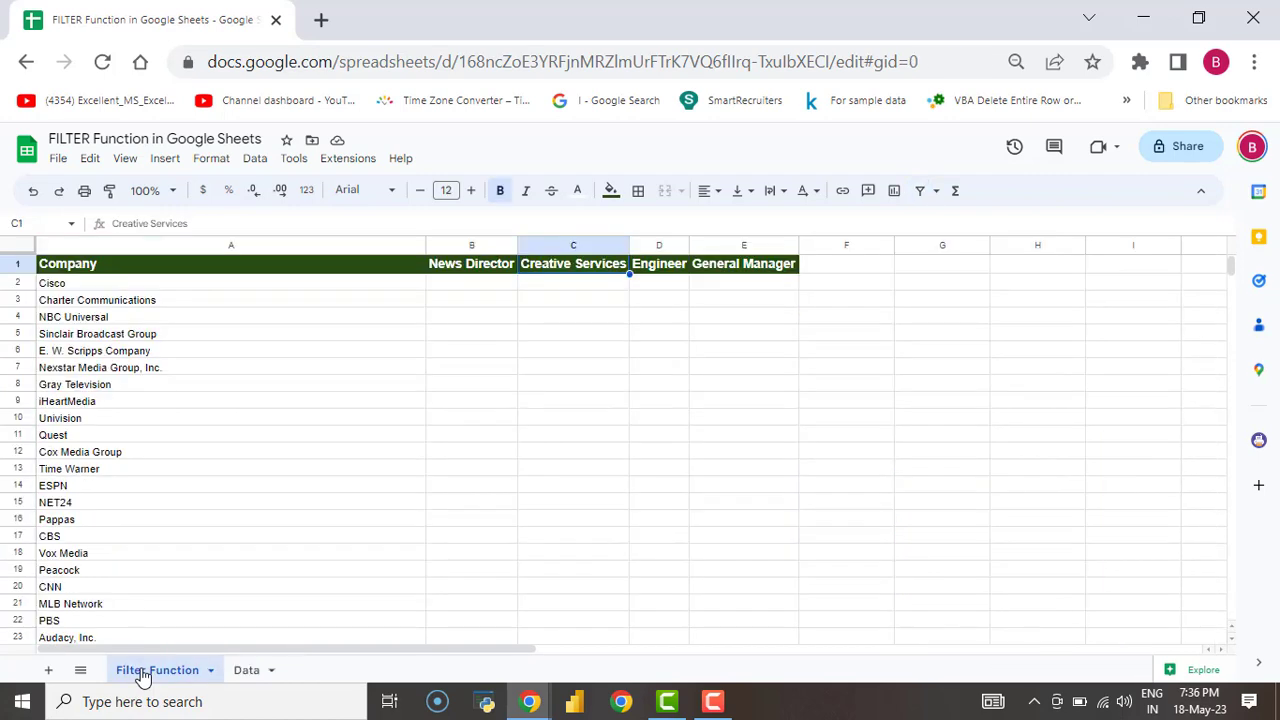
pyautogui.click(490, 437)
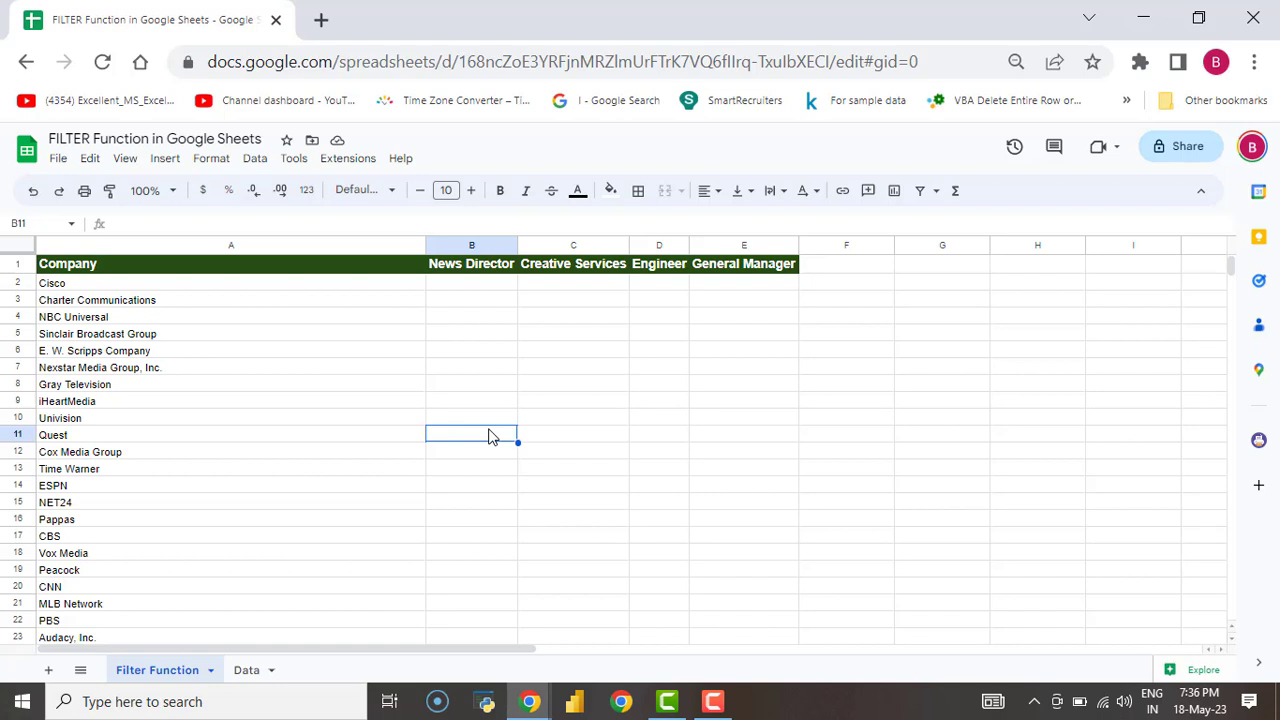
pyautogui.hotkey('ctrl', 'f')
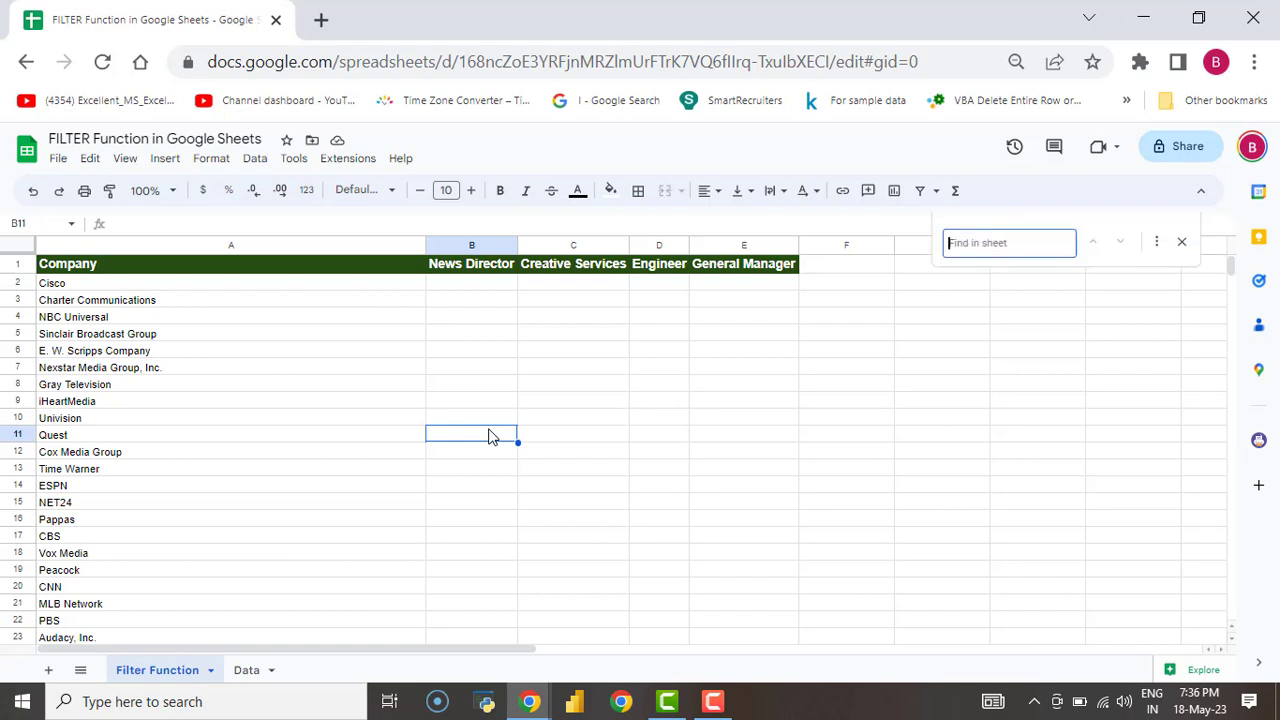
pyautogui.hotkey('ctrl', 'v')
pyautogui.press('Return')
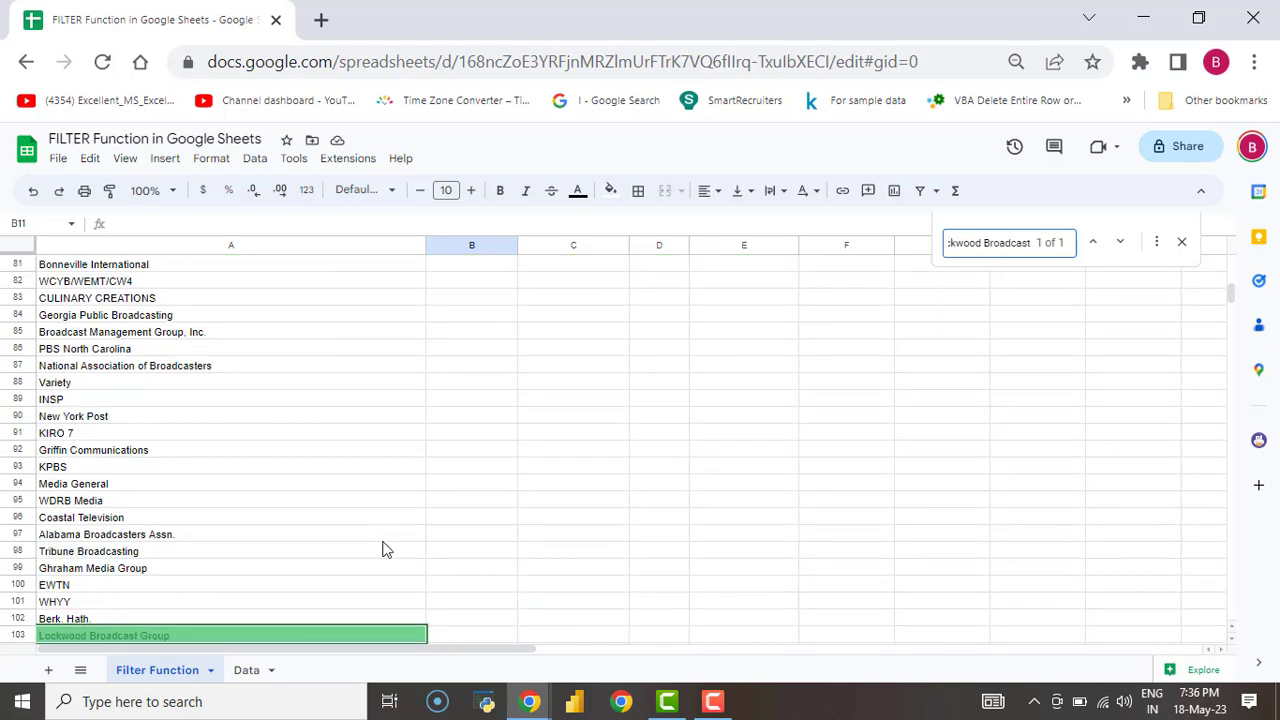
pyautogui.click(462, 636)
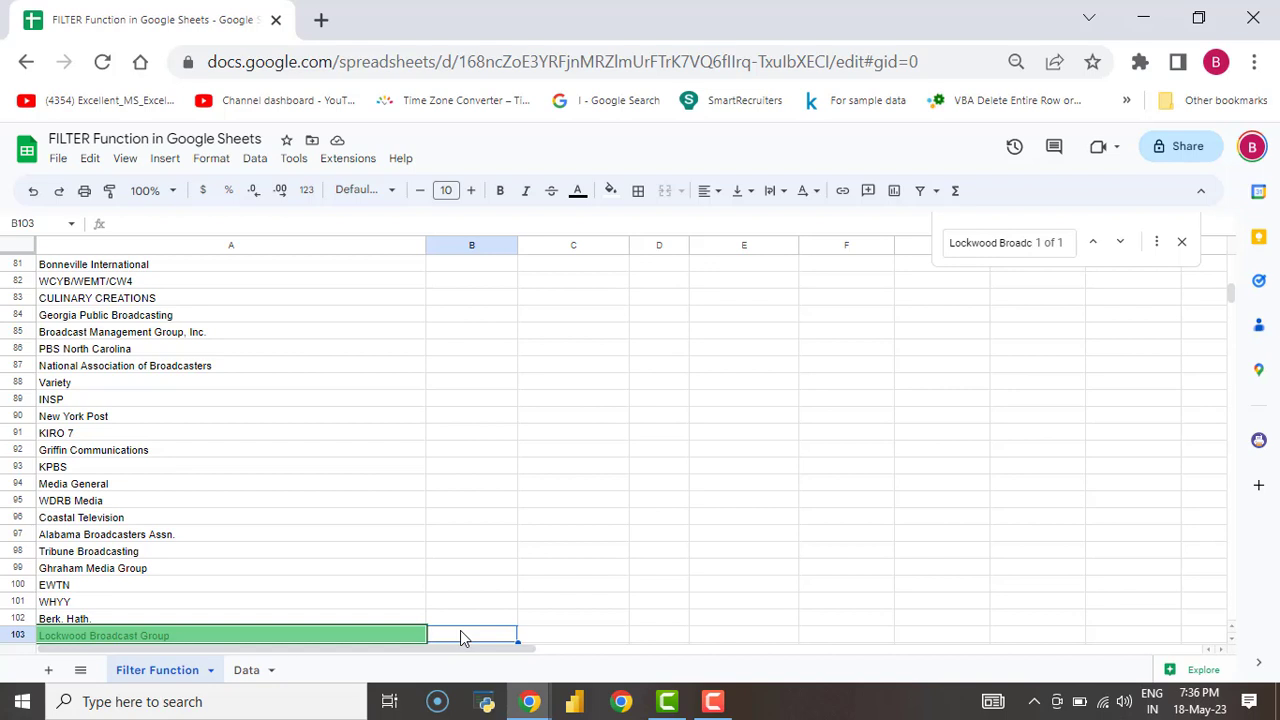
pyautogui.click(1182, 242)
pyautogui.moveTo(1231, 293); pyautogui.dragTo(1231, 265)
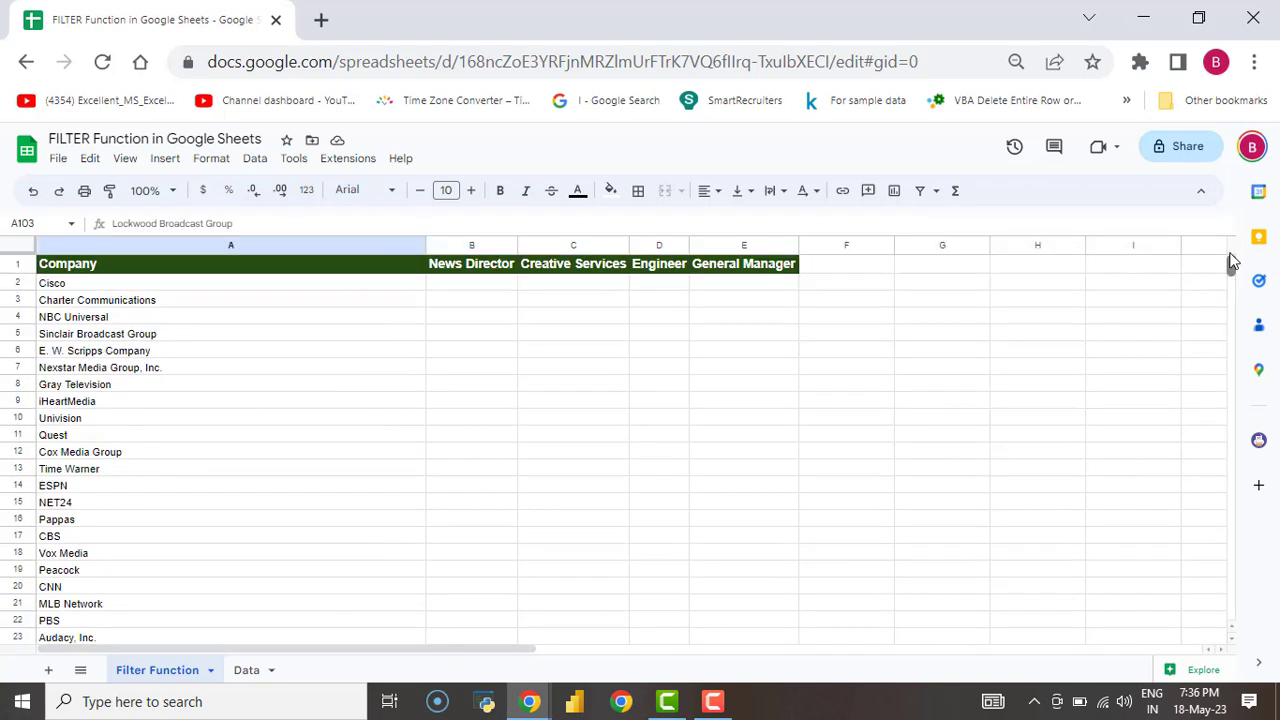
# Freeze the Filter Function sheet up to row 1 so the header row stays in view.
pyautogui.click(18, 266)
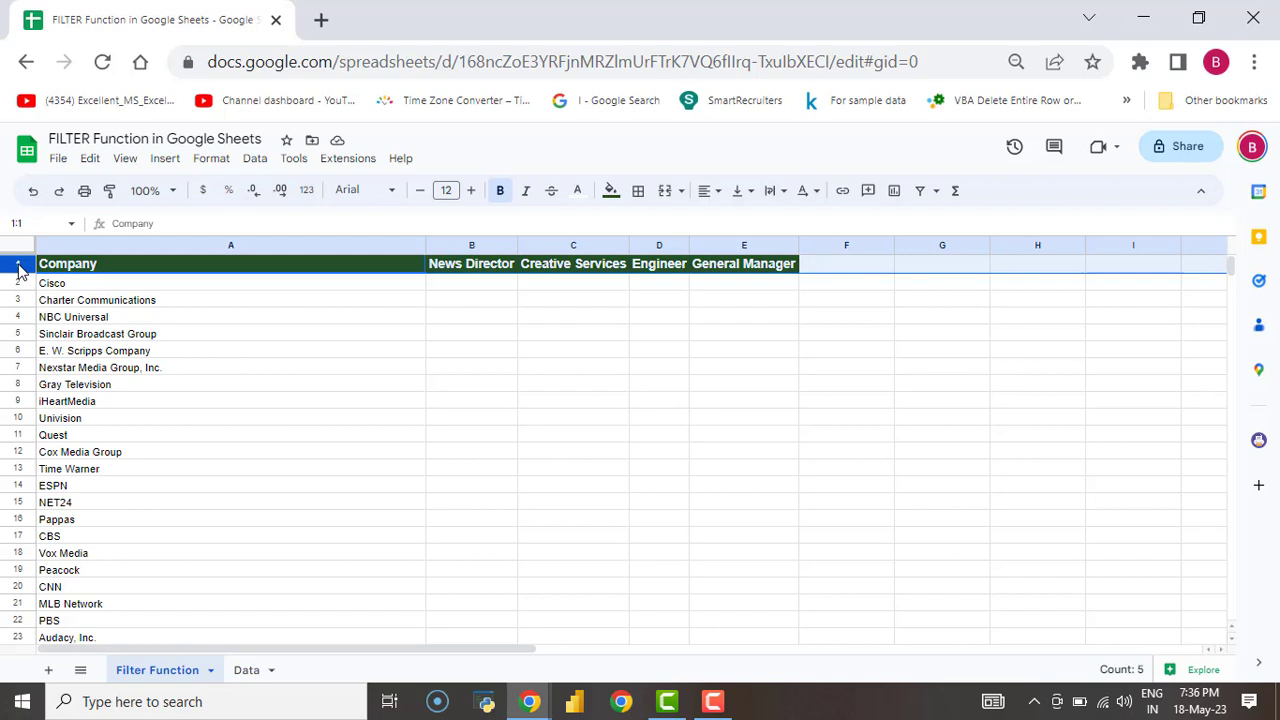
pyautogui.click(125, 160)
pyautogui.moveTo(172, 218)
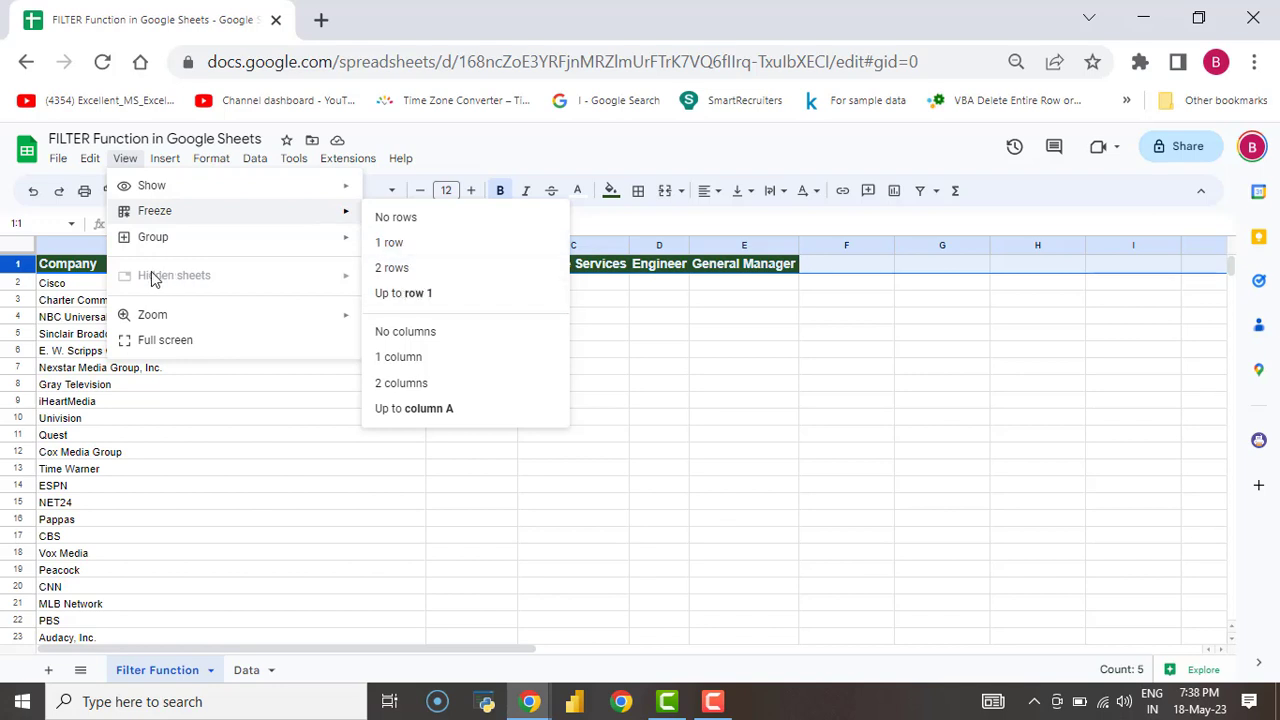
pyautogui.click(432, 294)
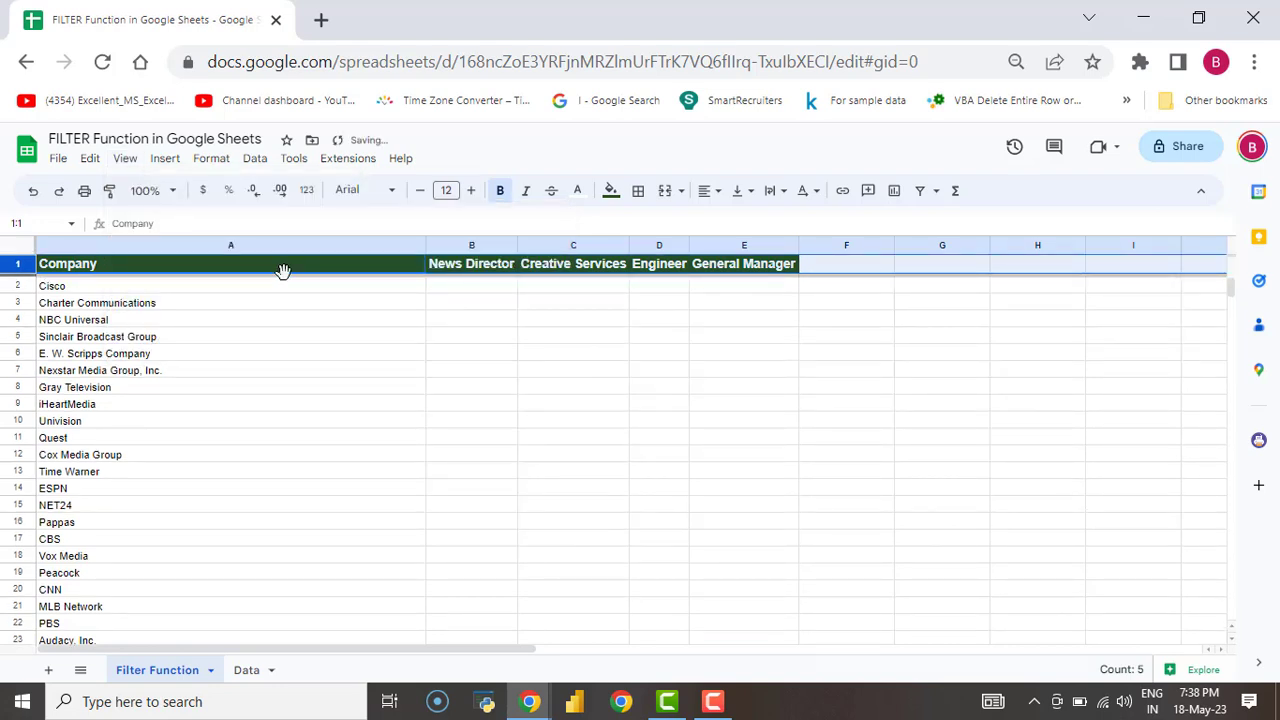
# Find Lockwood Broadcast Group again and enter "Yes" in its General Manager cell, E103.
pyautogui.click(475, 343)
pyautogui.hotkey('ctrl', 'f')
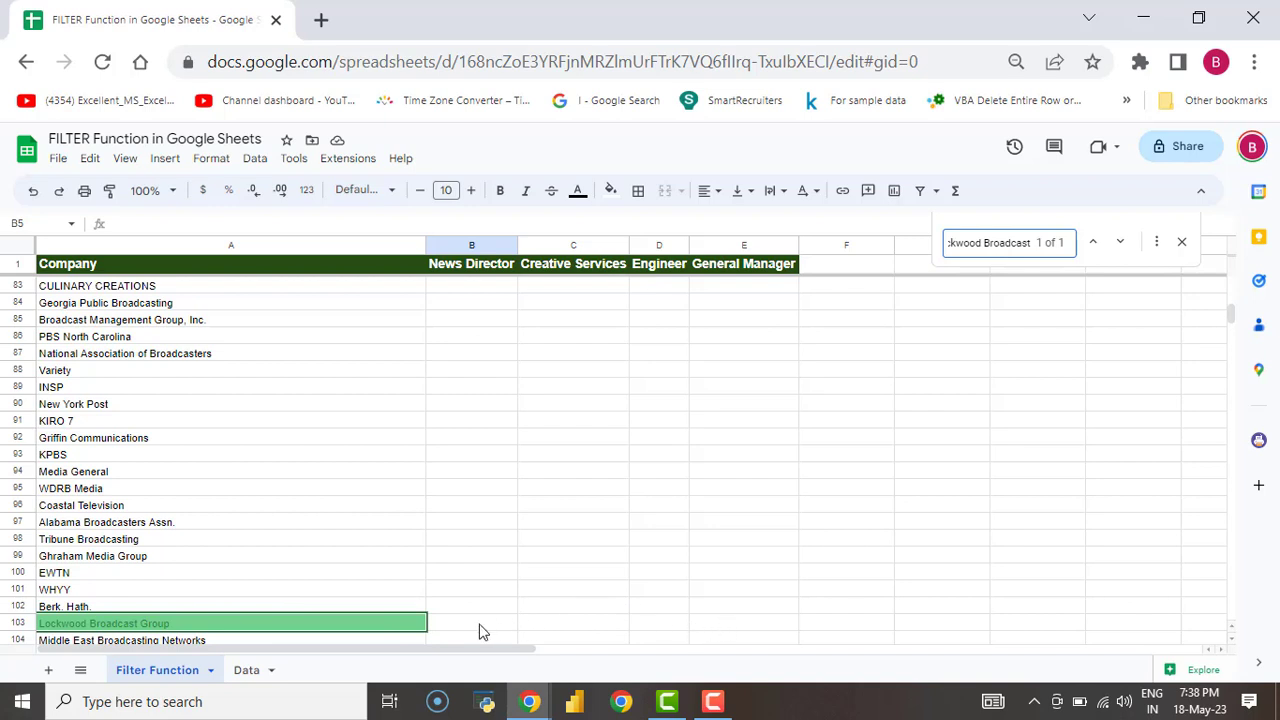
pyautogui.click(716, 626)
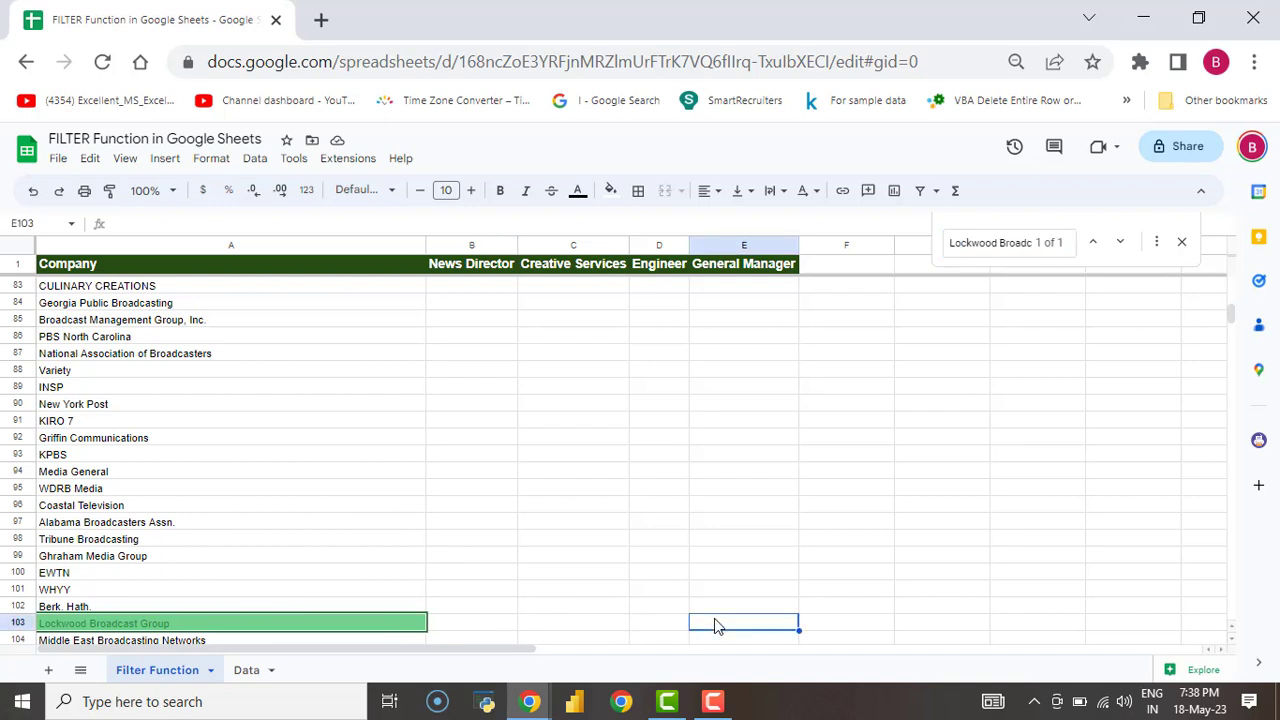
pyautogui.write('Yes')
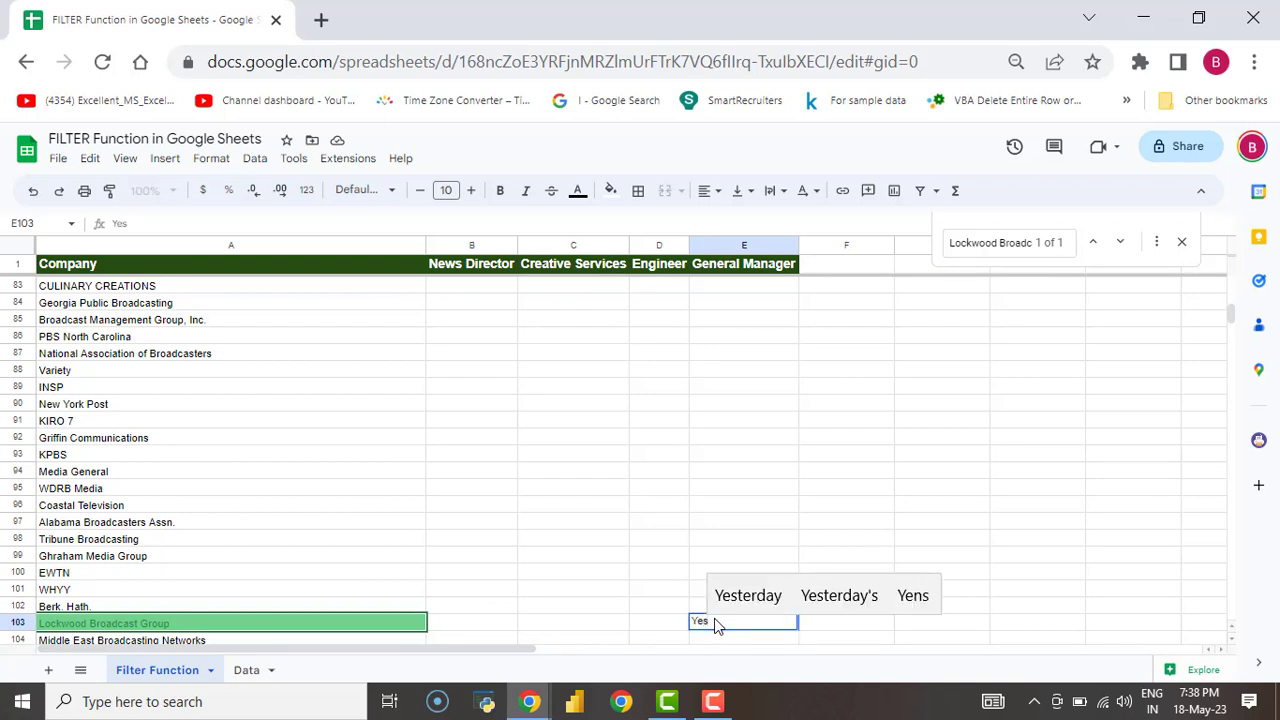
pyautogui.press('Return')
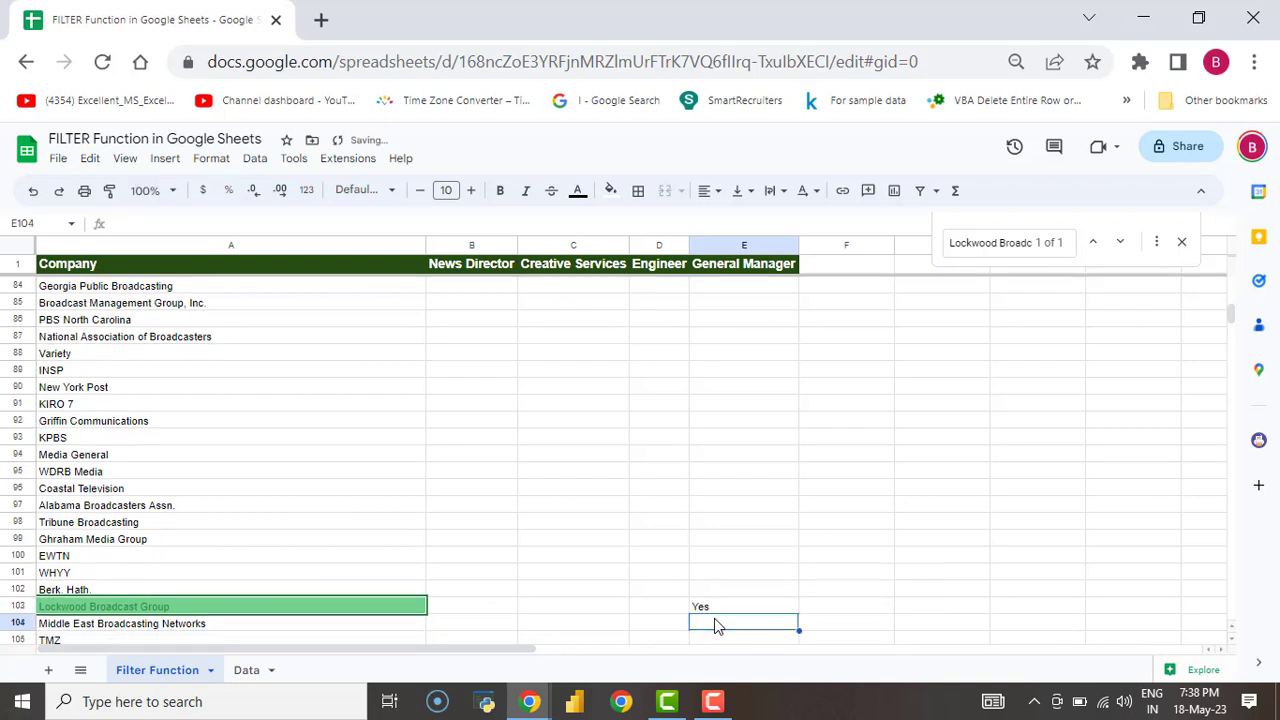
# Check the end of the company list, close the search, and clear the "Yes" from cell E103.
pyautogui.click(712, 610)
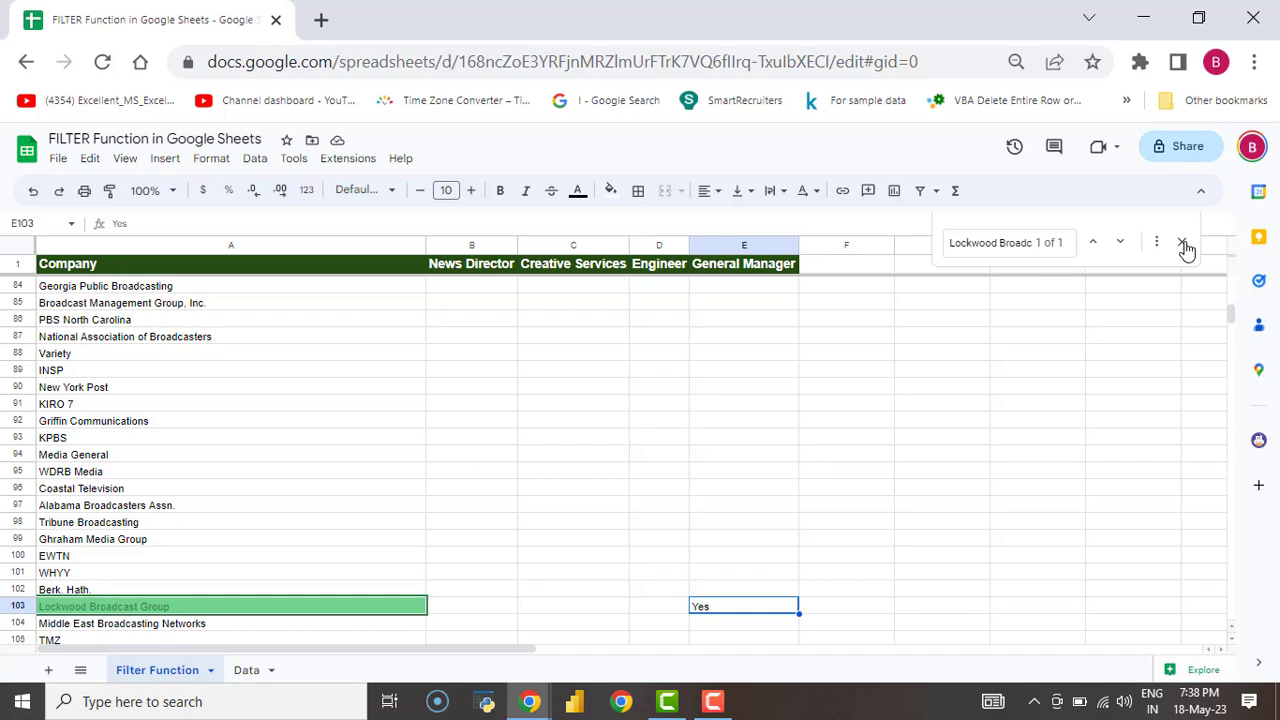
pyautogui.click(244, 541)
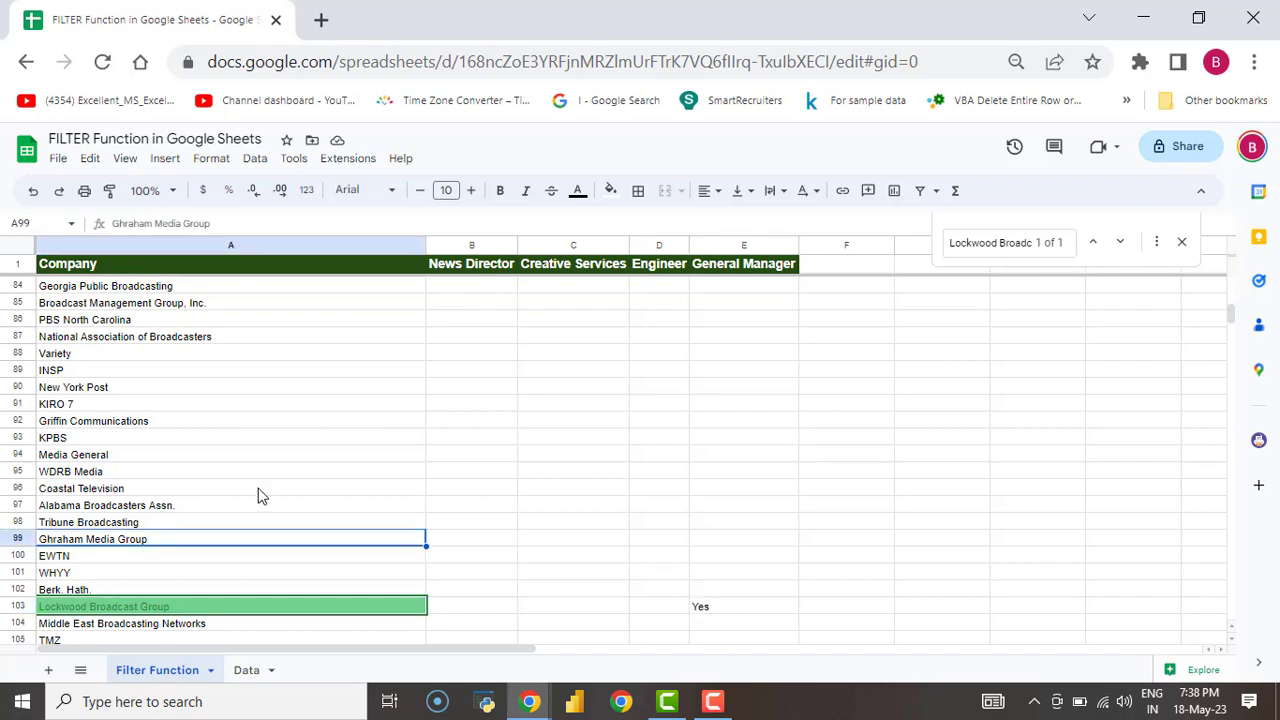
pyautogui.hotkey('ctrl', 'Down')
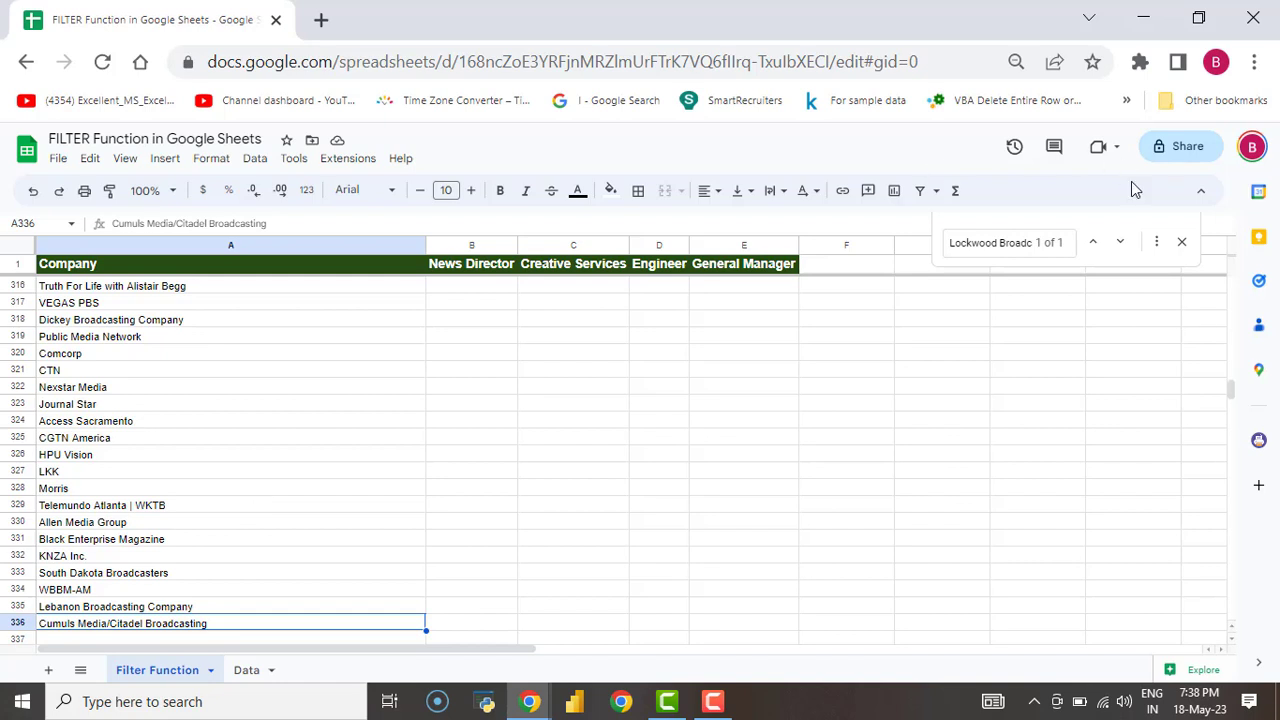
pyautogui.click(1183, 245)
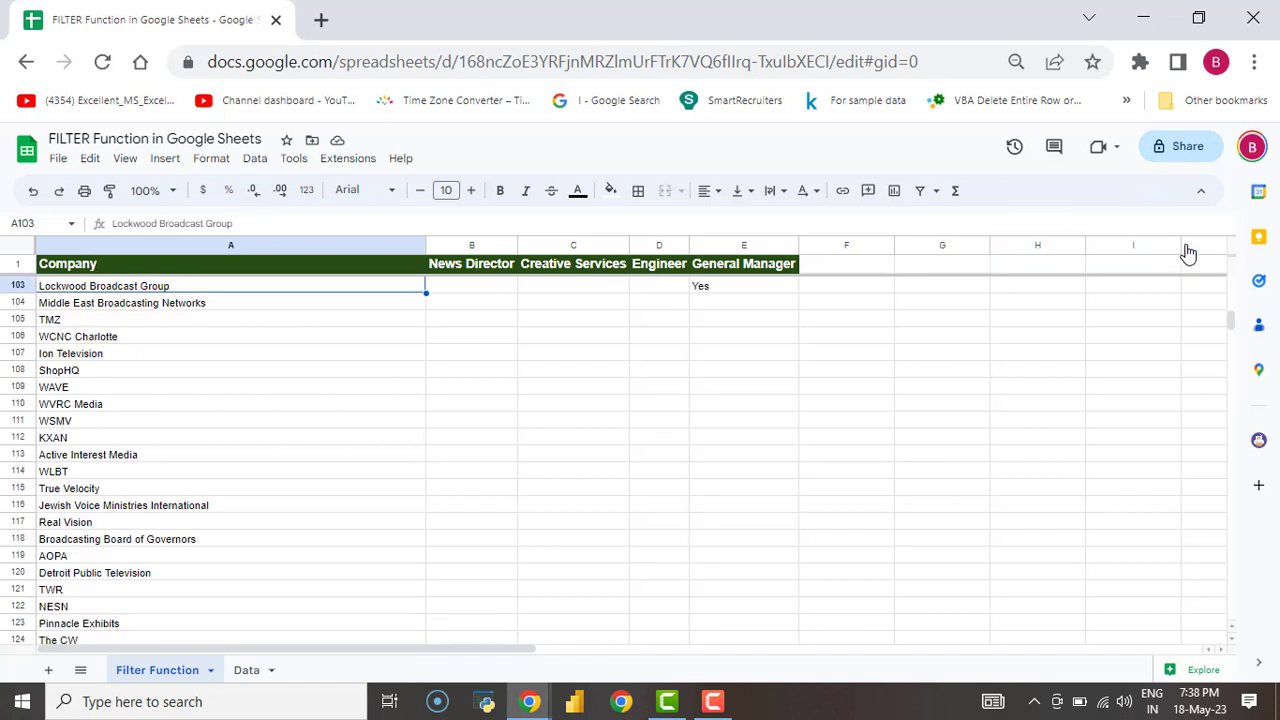
pyautogui.click(708, 290)
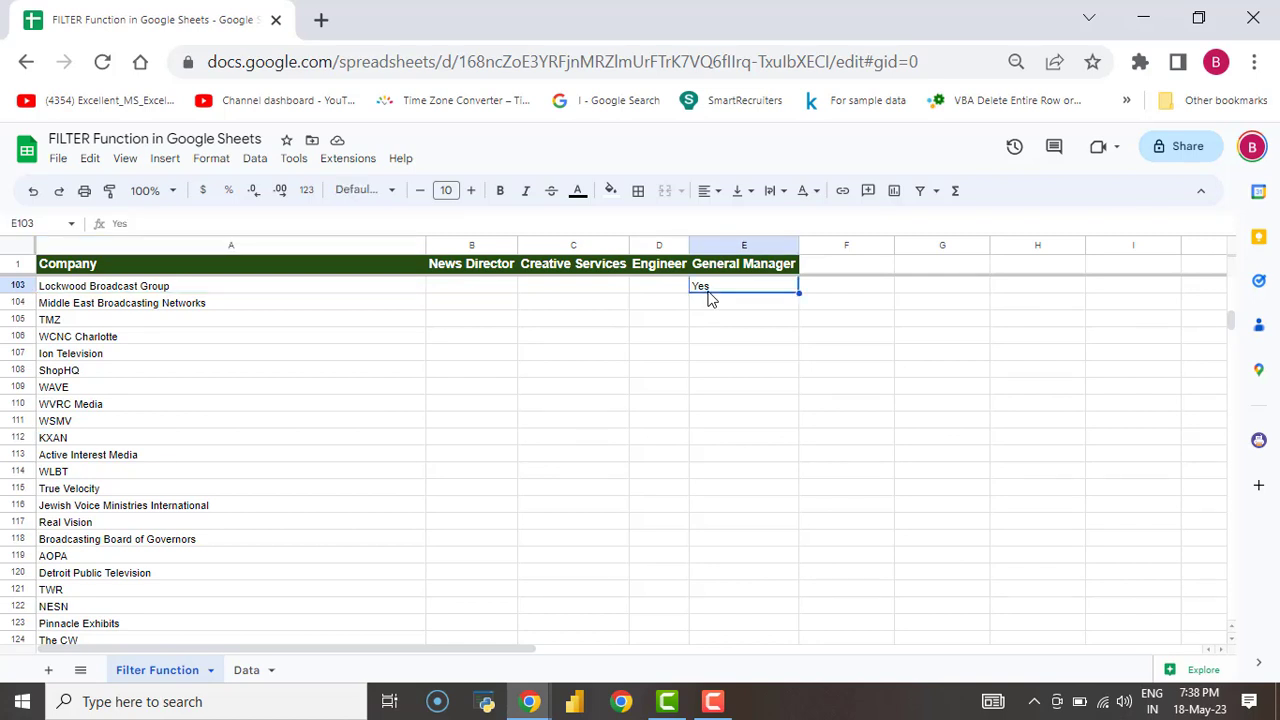
pyautogui.press('Delete')
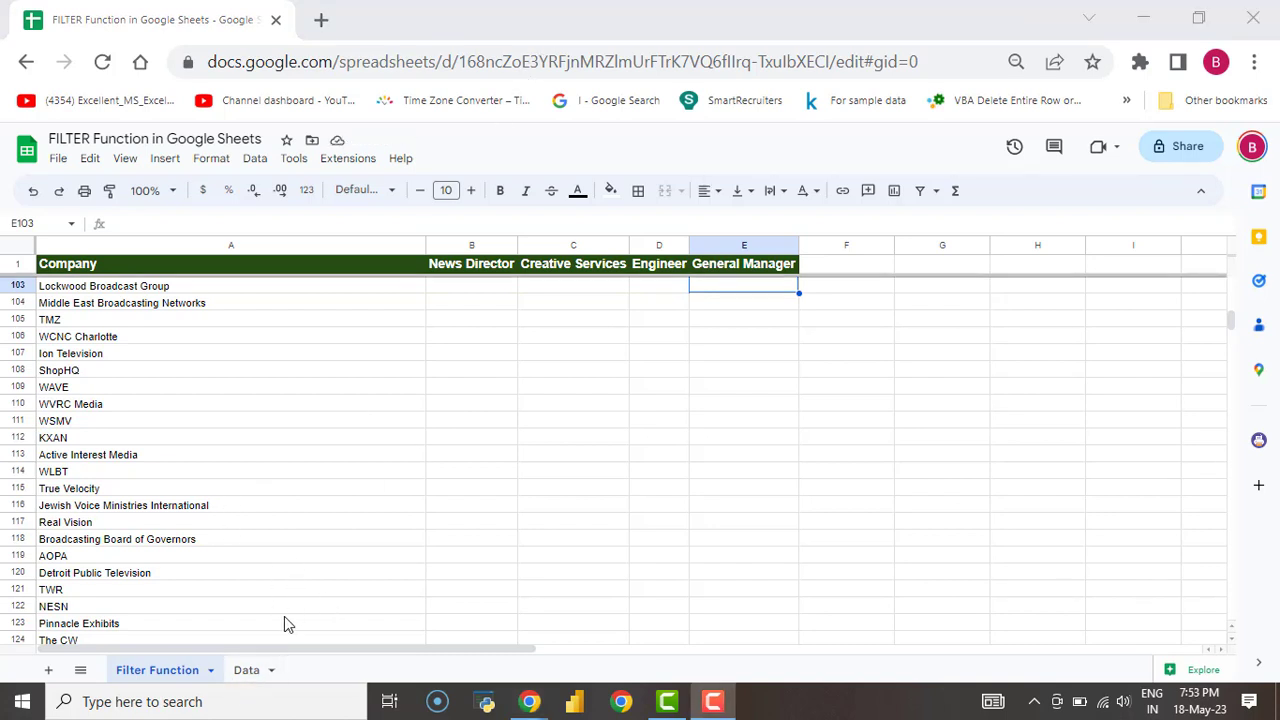
# Return to the Data sheet and set the Designation filter condition to None to show all rows.
pyautogui.click(249, 673)
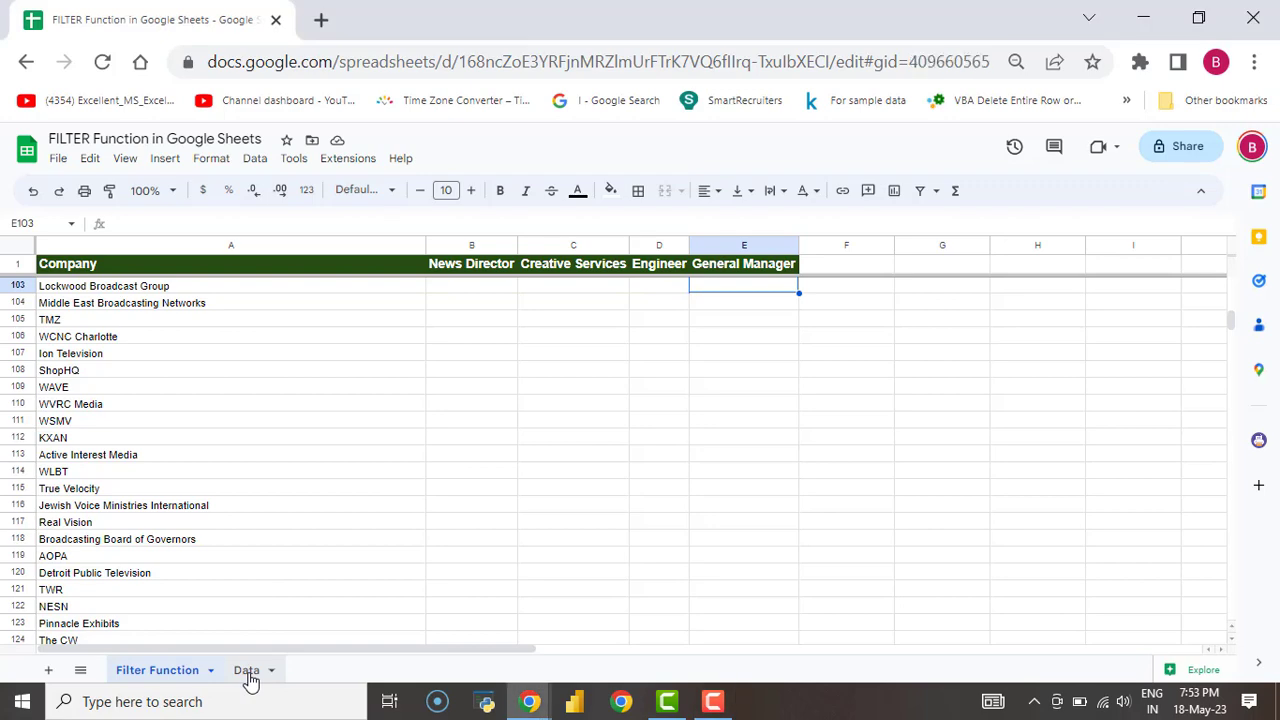
pyautogui.click(251, 683)
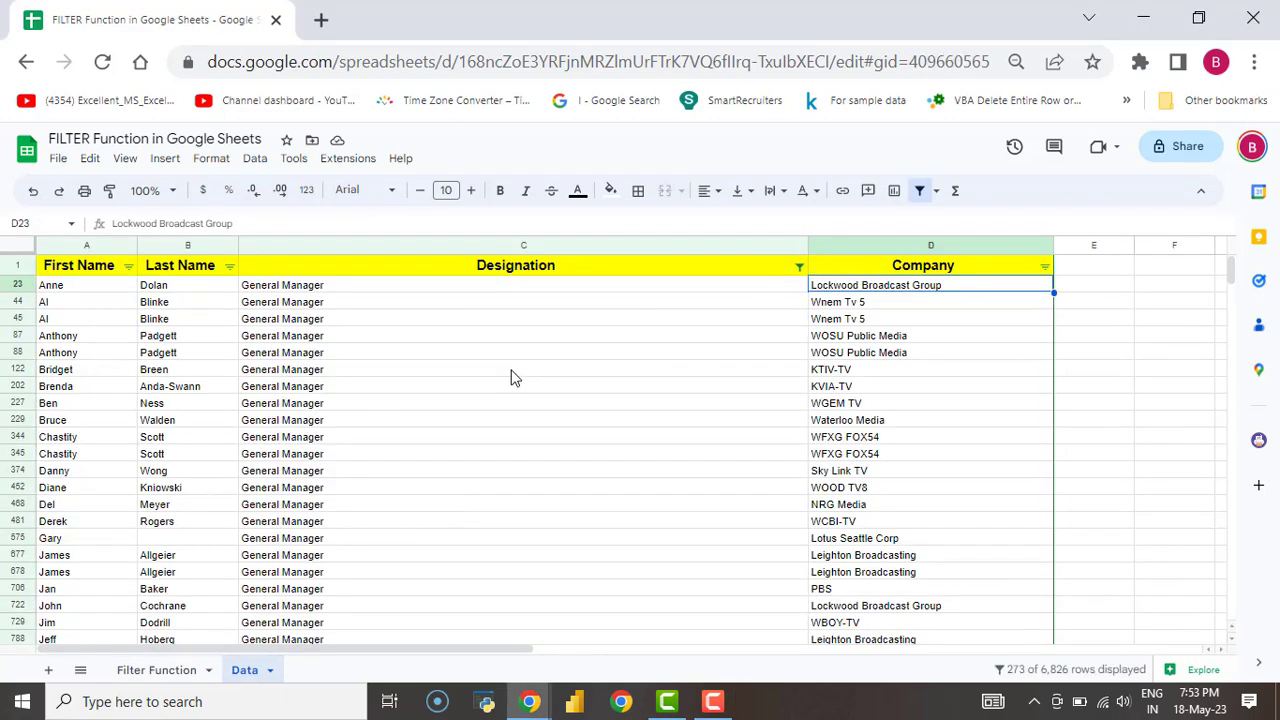
pyautogui.click(670, 314)
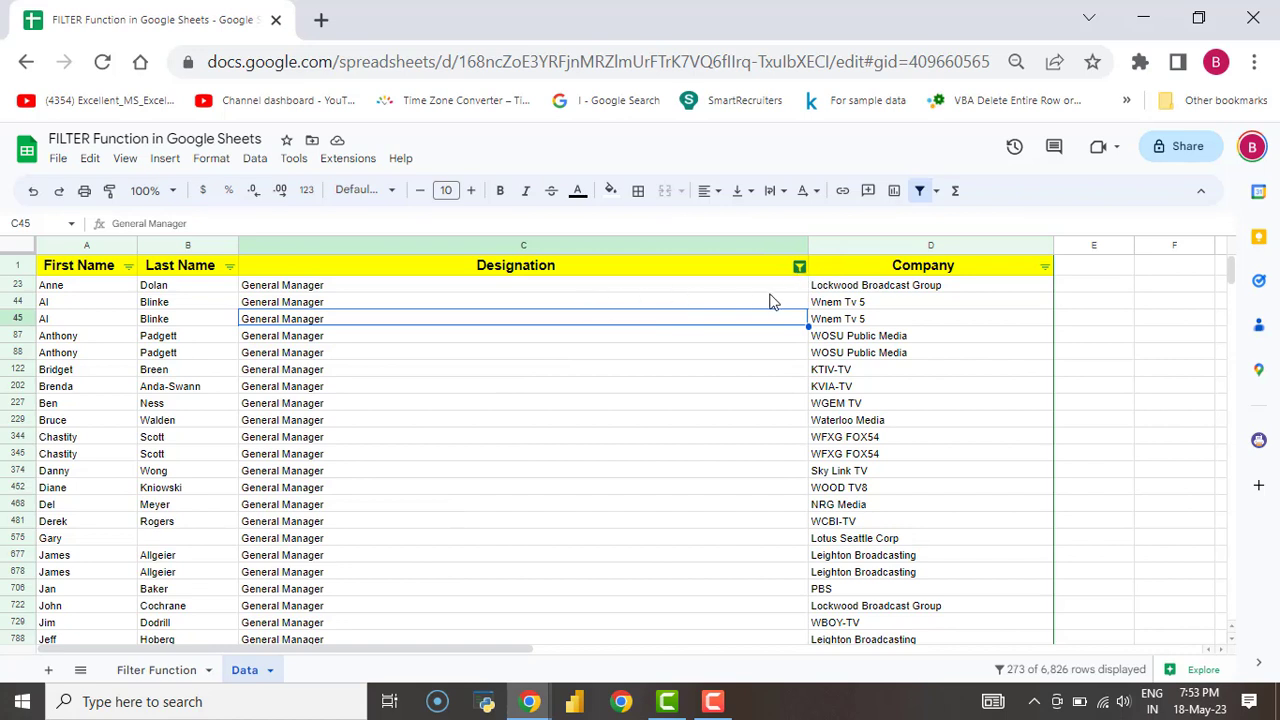
pyautogui.click(799, 266)
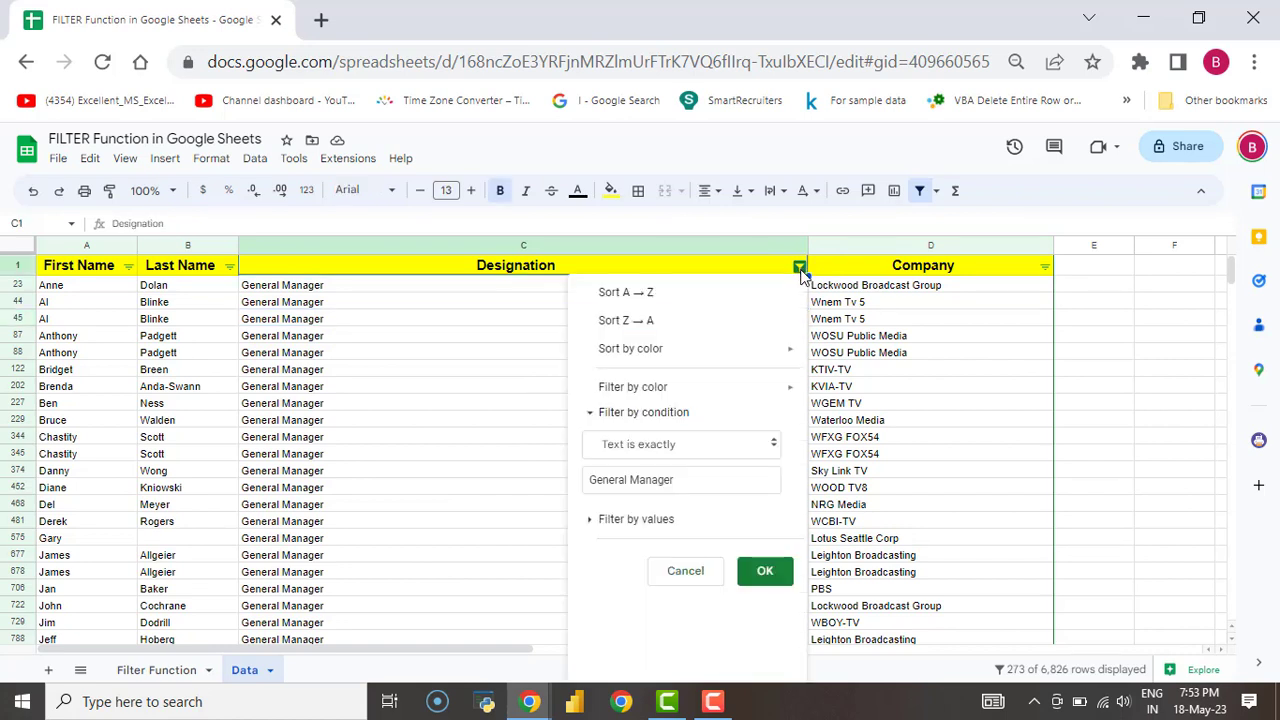
pyautogui.click(654, 447)
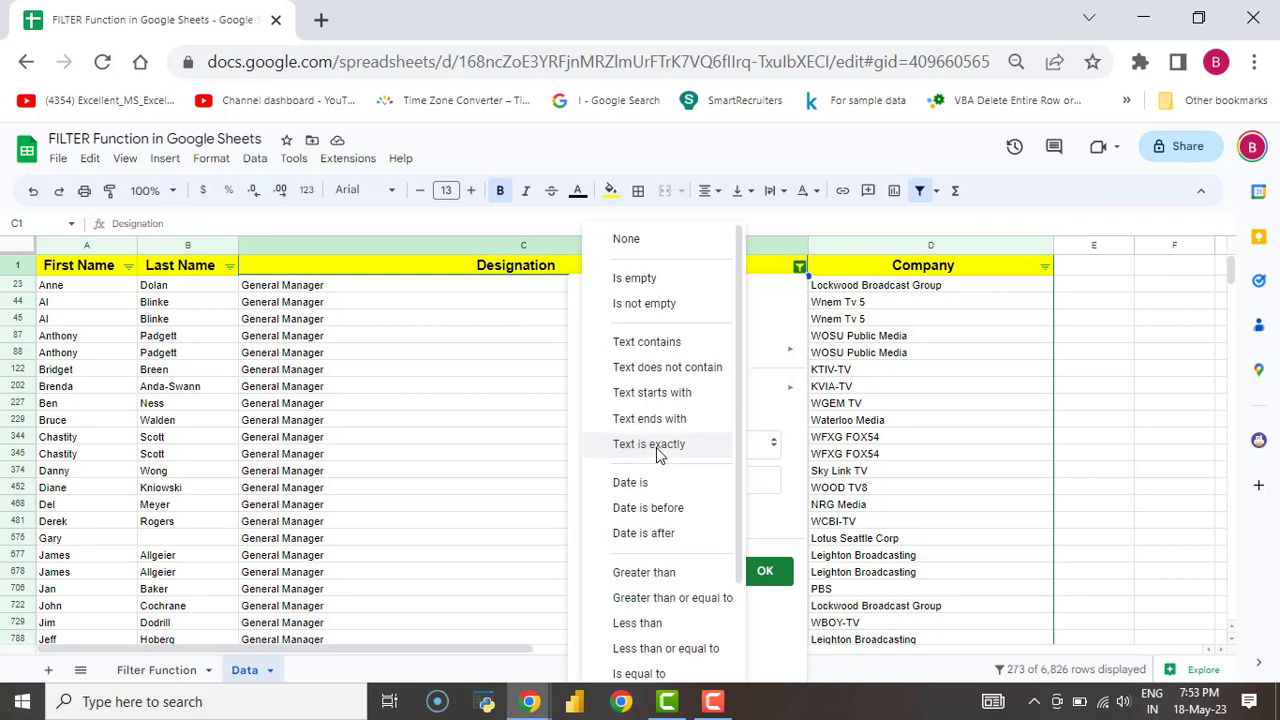
pyautogui.click(627, 239)
pyautogui.click(768, 538)
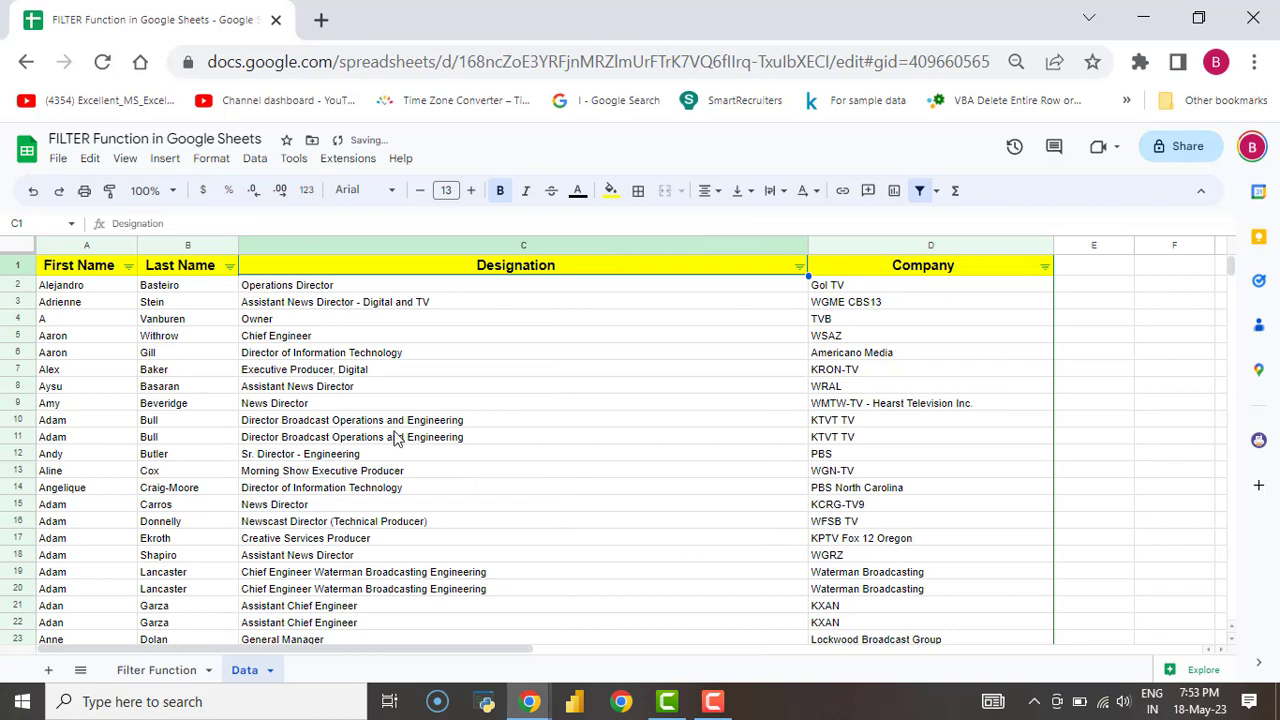
pyautogui.click(338, 369)
pyautogui.press('Down')
pyautogui.press('Down')
pyautogui.press('Down')
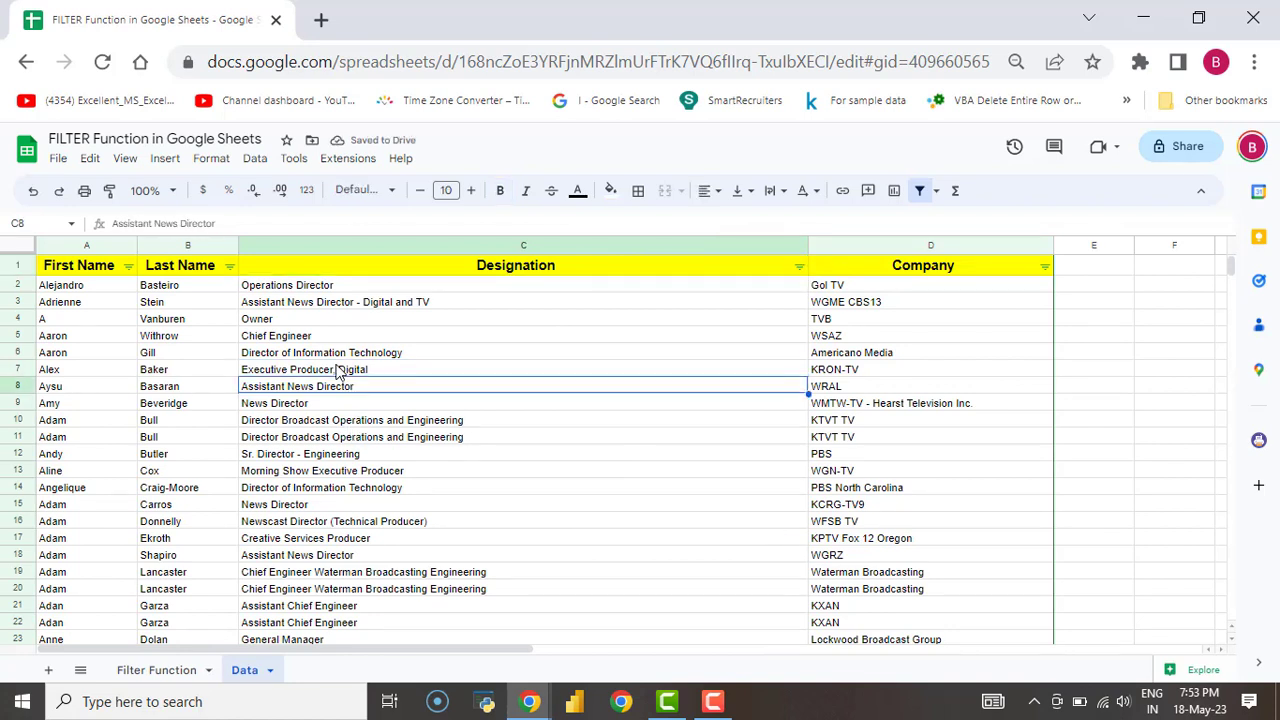
# Look through the entries in the Designation column of the Data sheet down to about row 39.
pyautogui.click(333, 505)
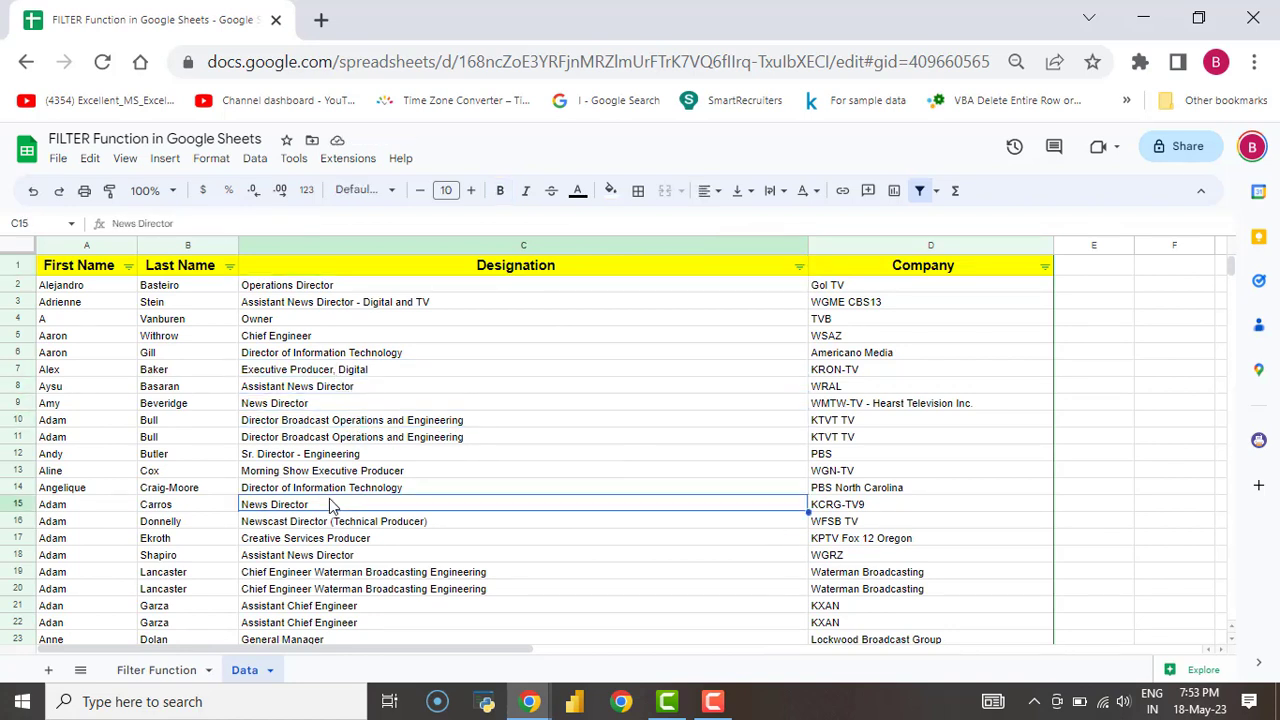
pyautogui.press('Down')
pyautogui.press('Down')
pyautogui.press('Down')
pyautogui.press('Down')
pyautogui.press('Down')
pyautogui.press('Down')
pyautogui.press('Down')
pyautogui.press('Down')
pyautogui.press('Down')
pyautogui.press('Down')
pyautogui.press('Down')
pyautogui.press('Down')
pyautogui.press('Down')
pyautogui.press('Down')
pyautogui.press('Down')
pyautogui.press('Down')
pyautogui.press('Down')
pyautogui.press('Down')
pyautogui.press('Down')
pyautogui.press('Down')
pyautogui.press('Down')
pyautogui.press('Down')
pyautogui.press('Down')
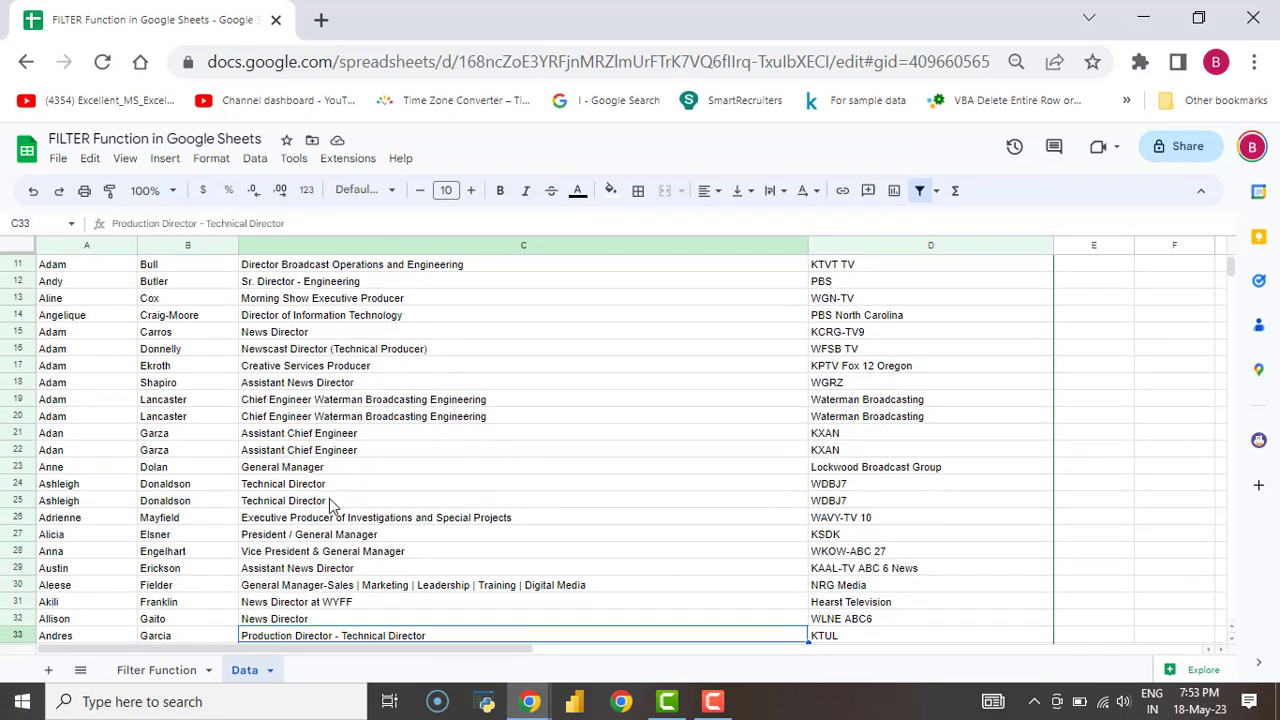
pyautogui.press('Down')
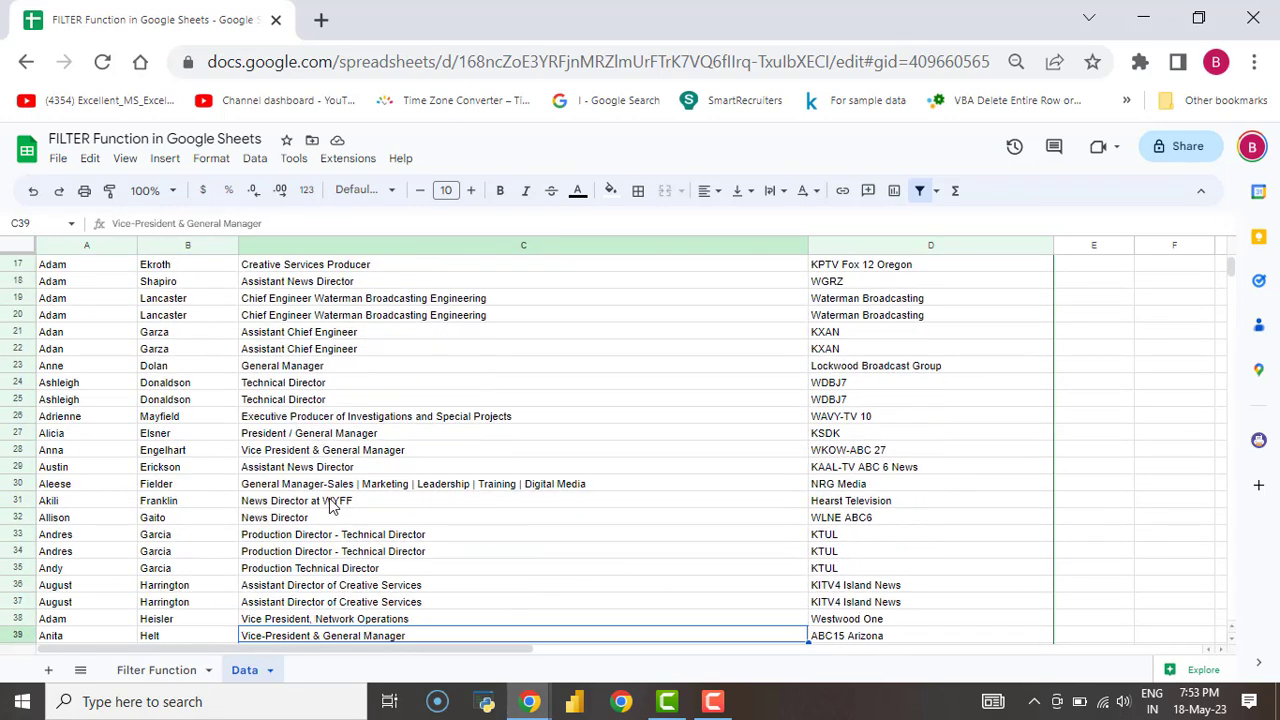
pyautogui.press('Up')
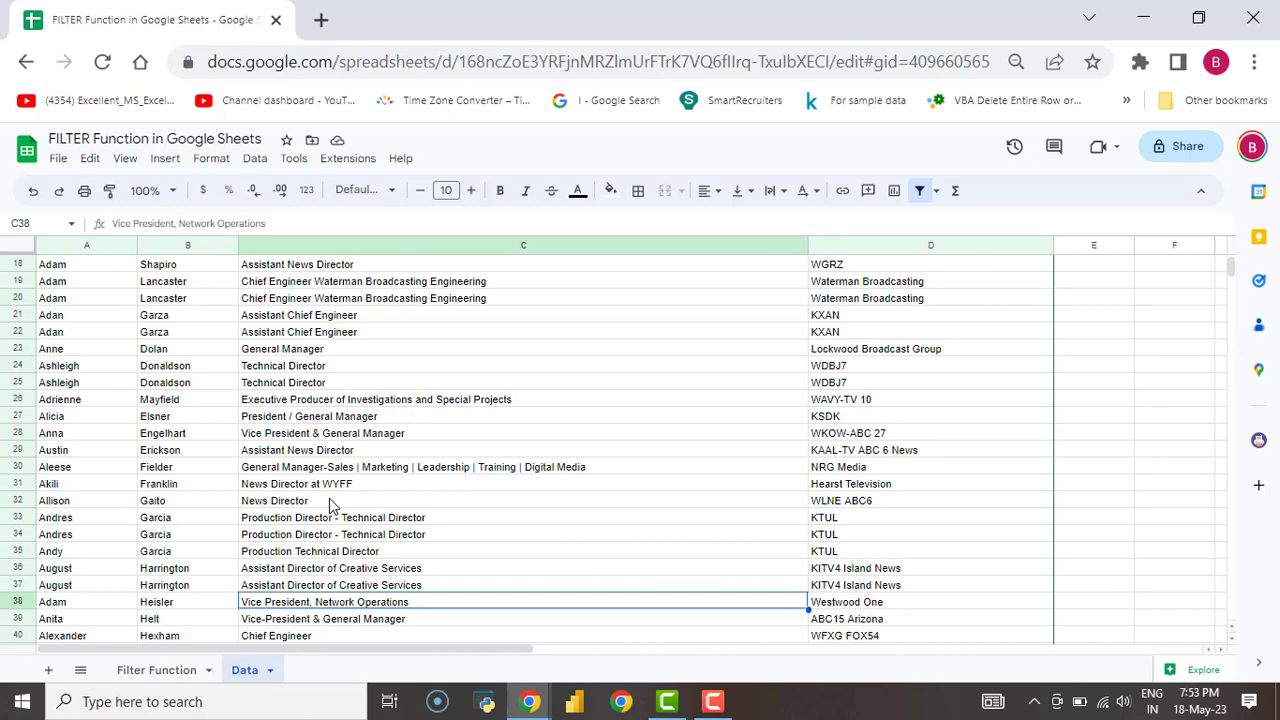
# Enter the formula =ArrayFormula(trim(SPLIT(C2,","))) in cell E2 to split the first designation at its commas.
pyautogui.hotkey('ctrl', 'Up')
pyautogui.press('Right')
pyautogui.press('Right')
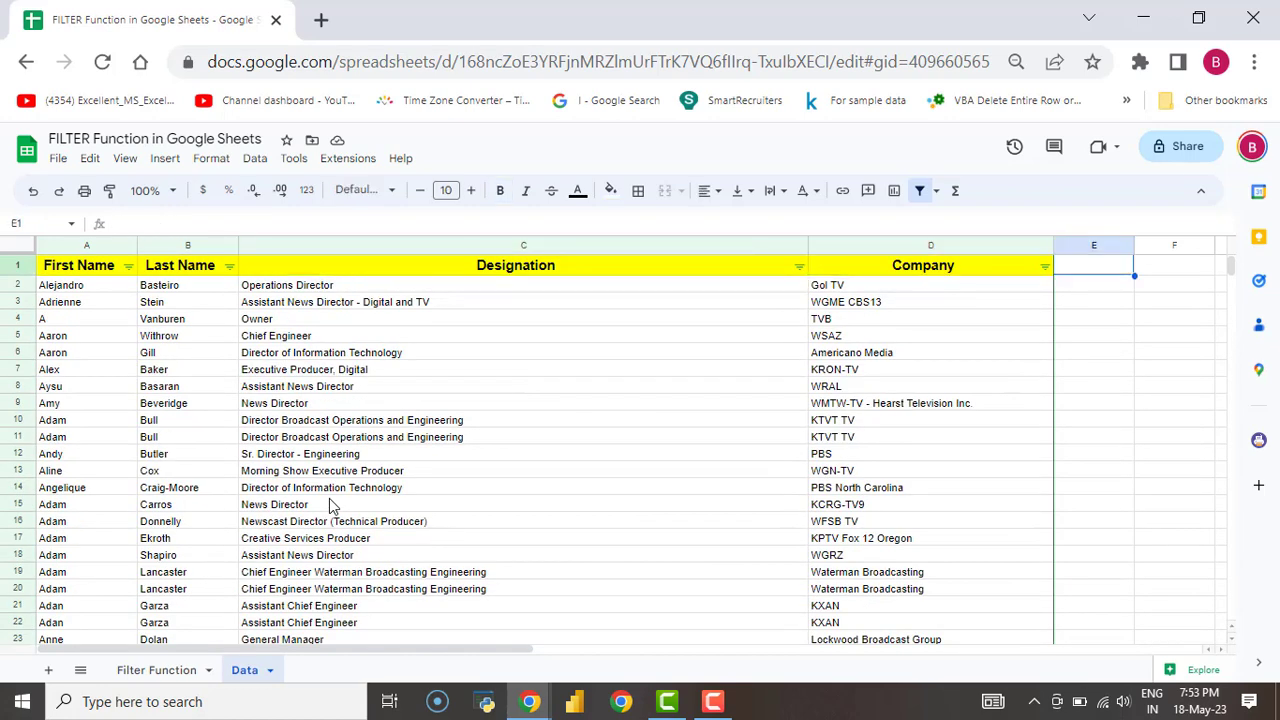
pyautogui.press('Right')
pyautogui.press('Right')
pyautogui.press('Right')
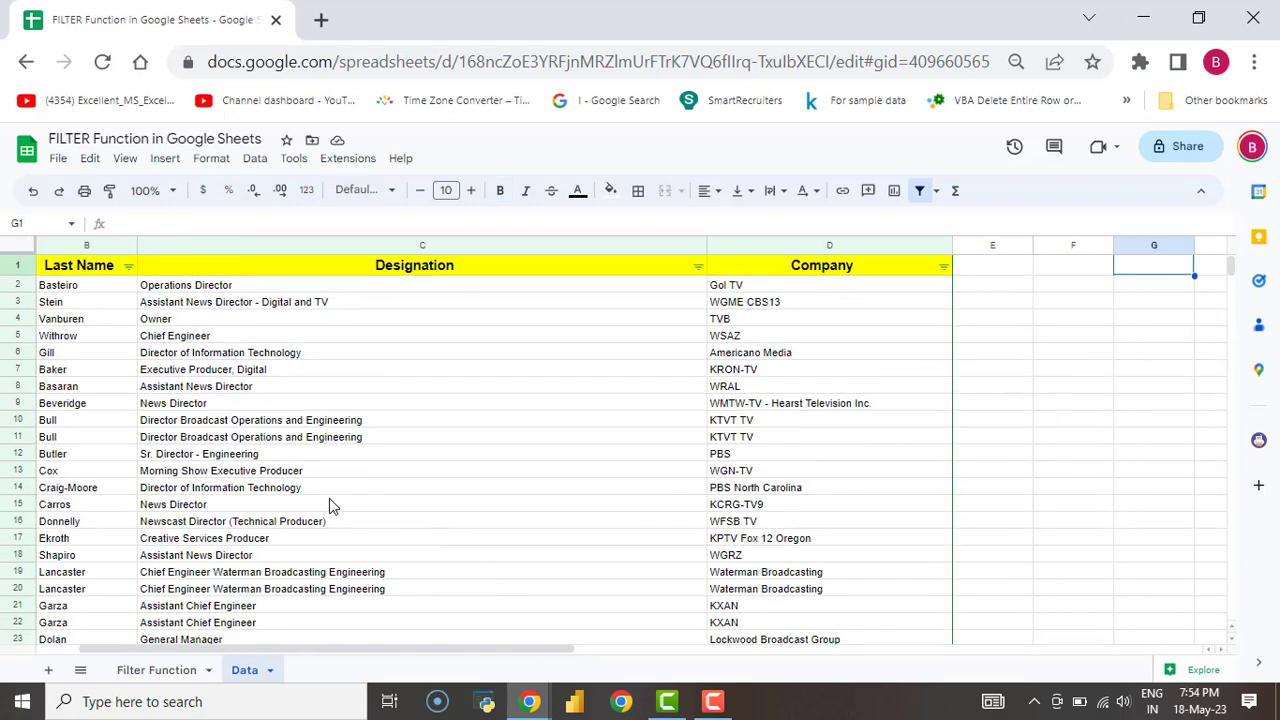
pyautogui.press('Left')
pyautogui.press('Left')
pyautogui.press('Left')
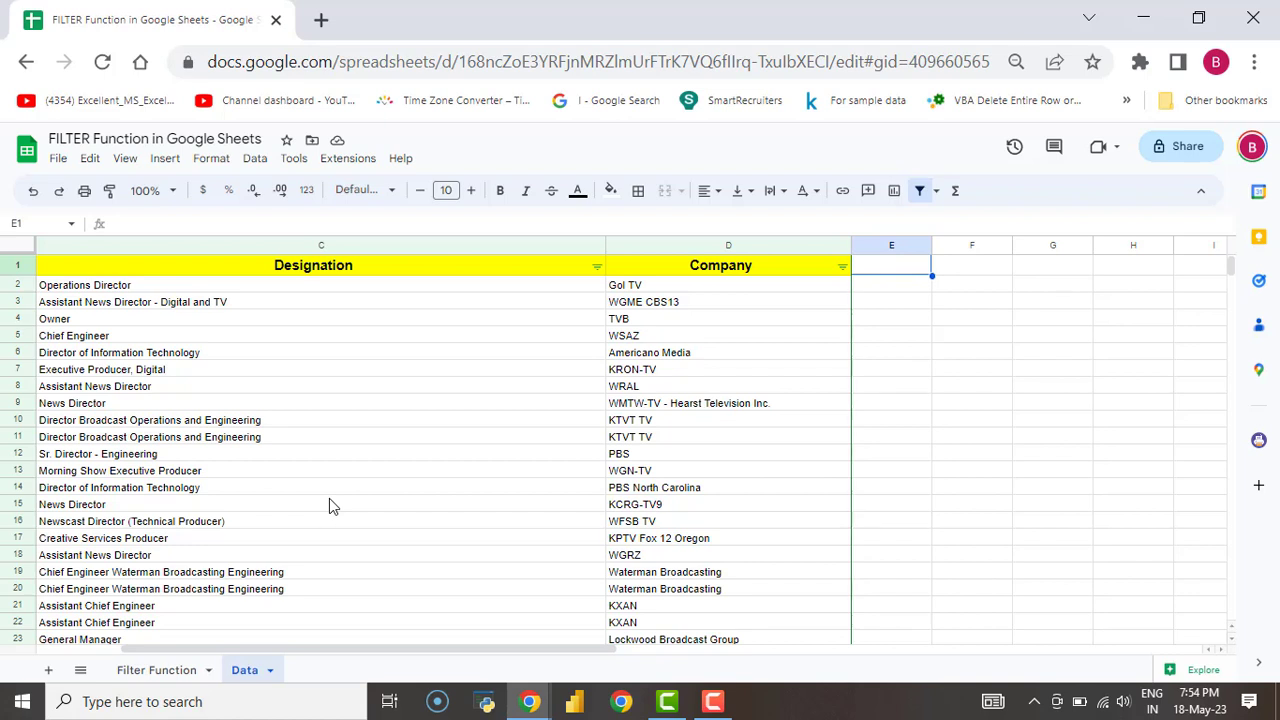
pyautogui.press('Down')
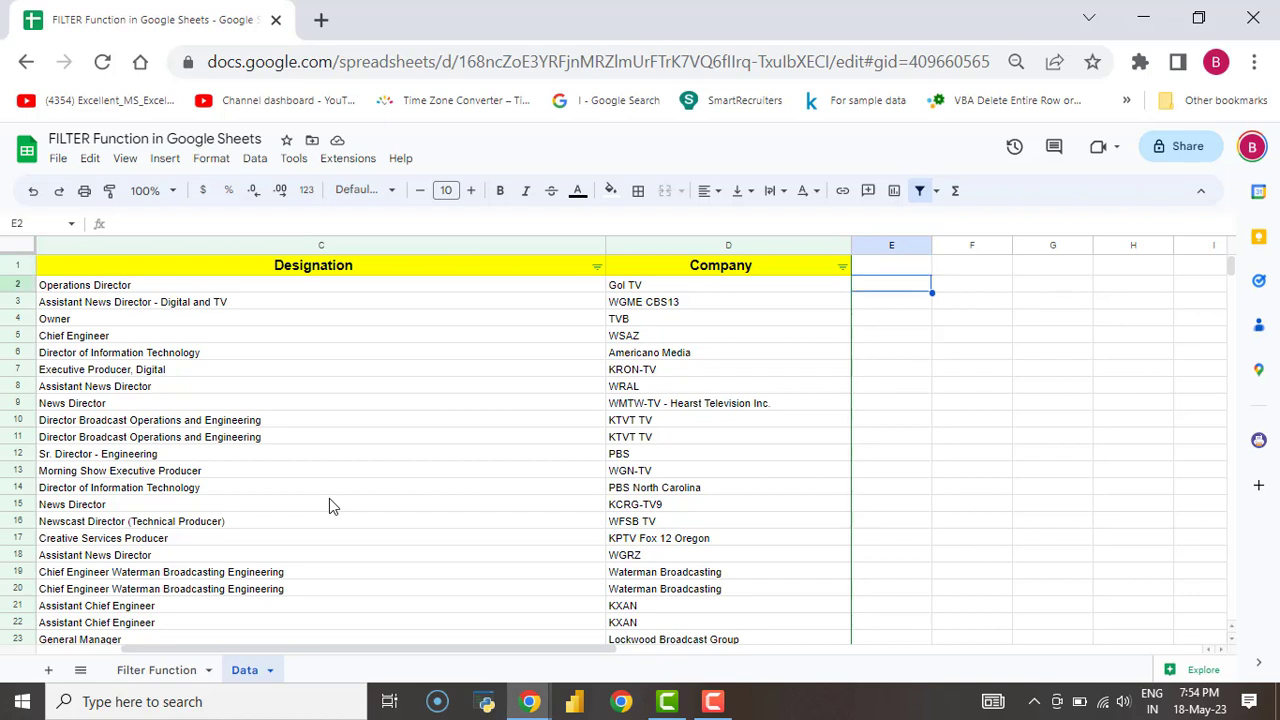
pyautogui.write('=')
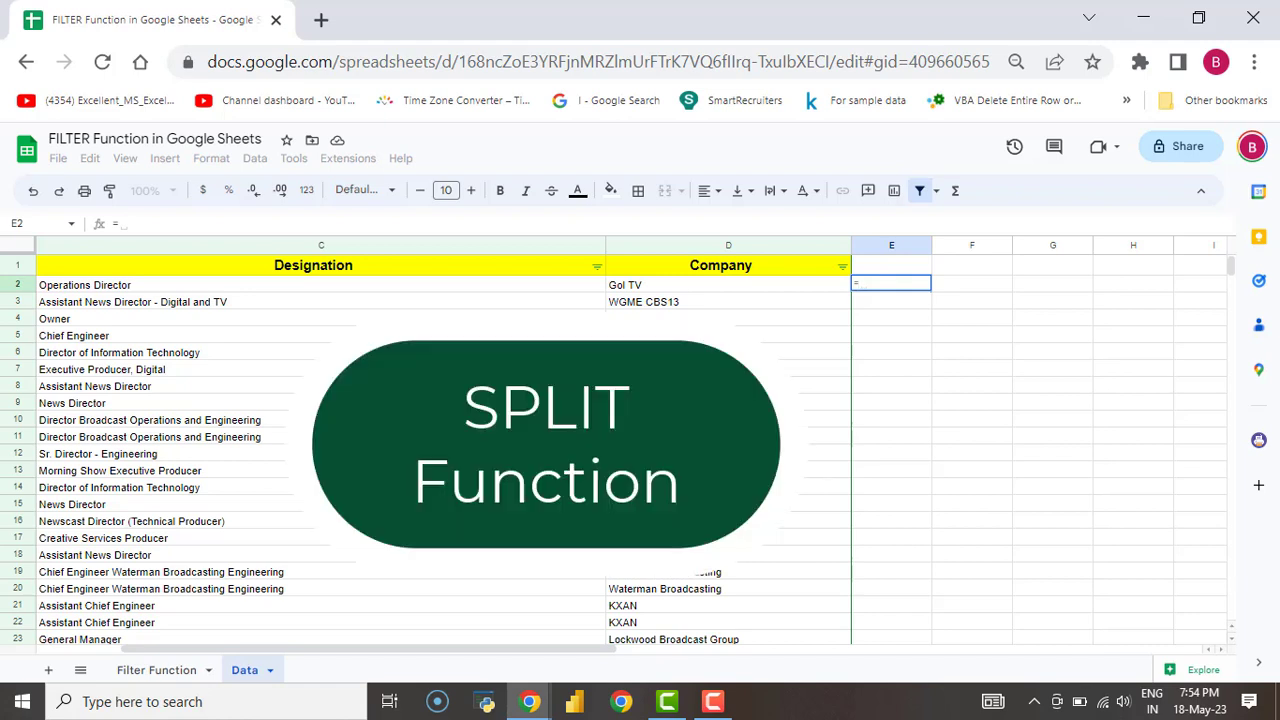
pyautogui.write('trim')
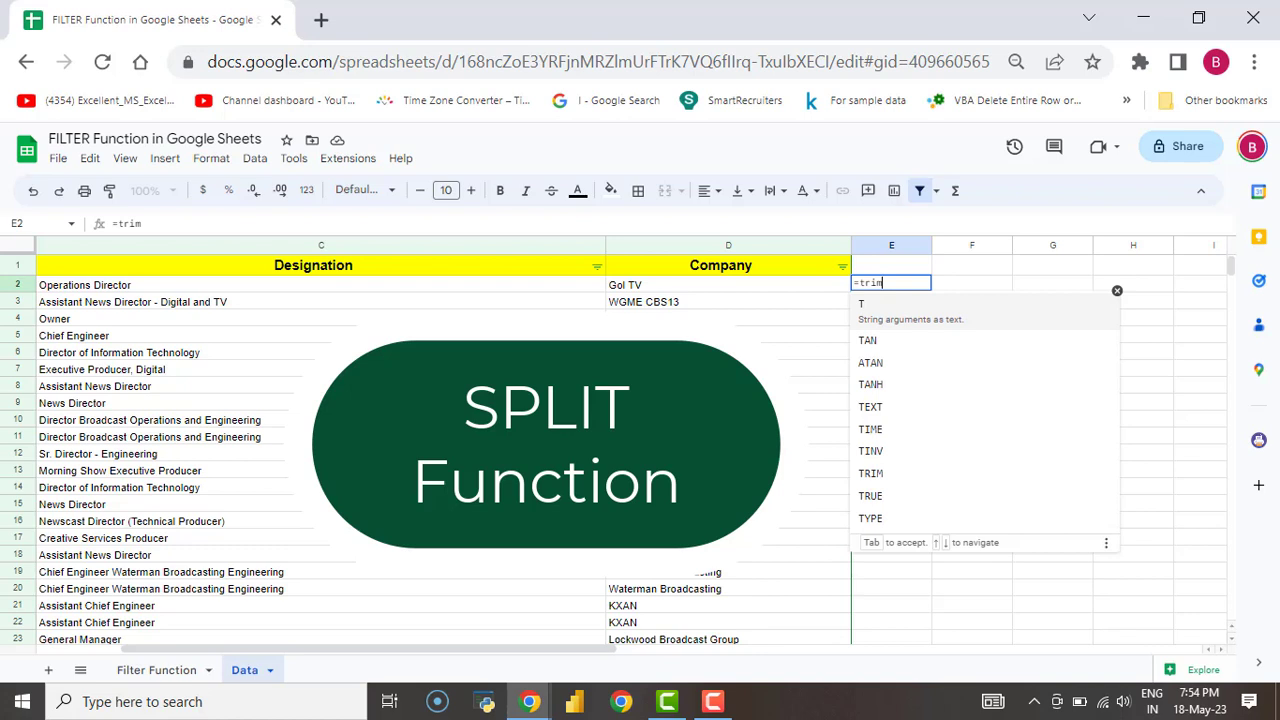
pyautogui.write('(spl')
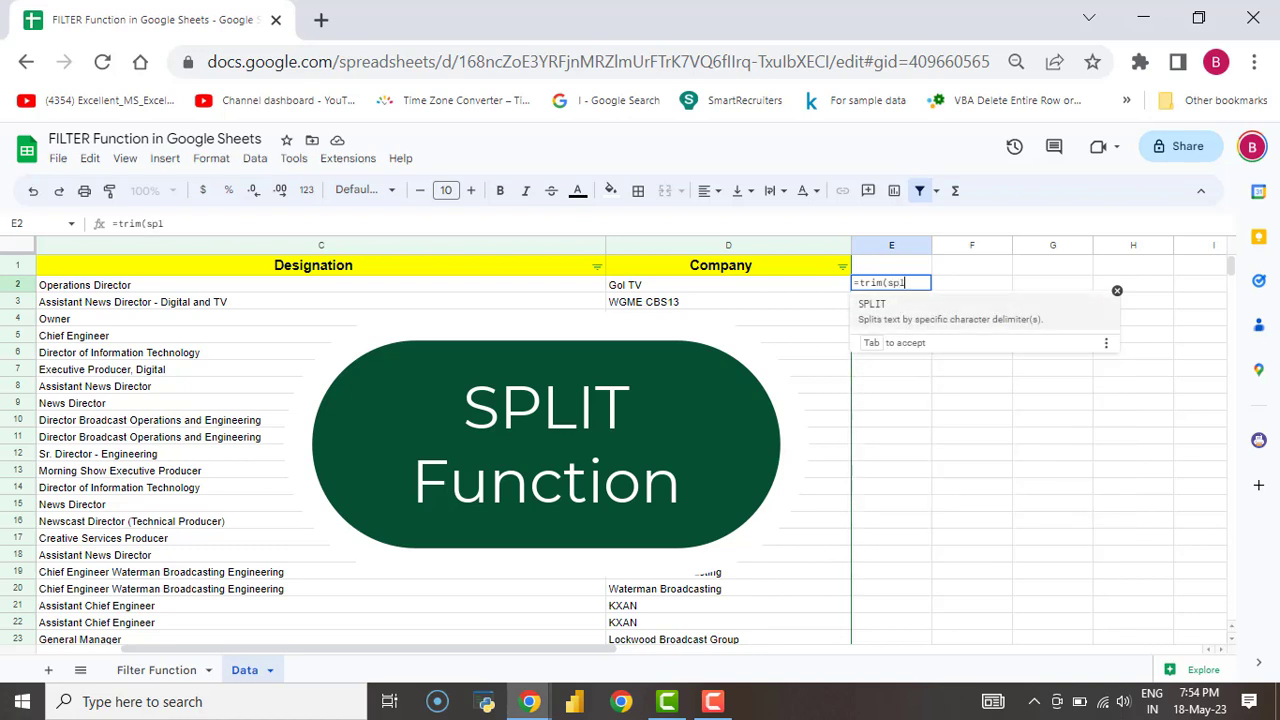
pyautogui.press('Tab')
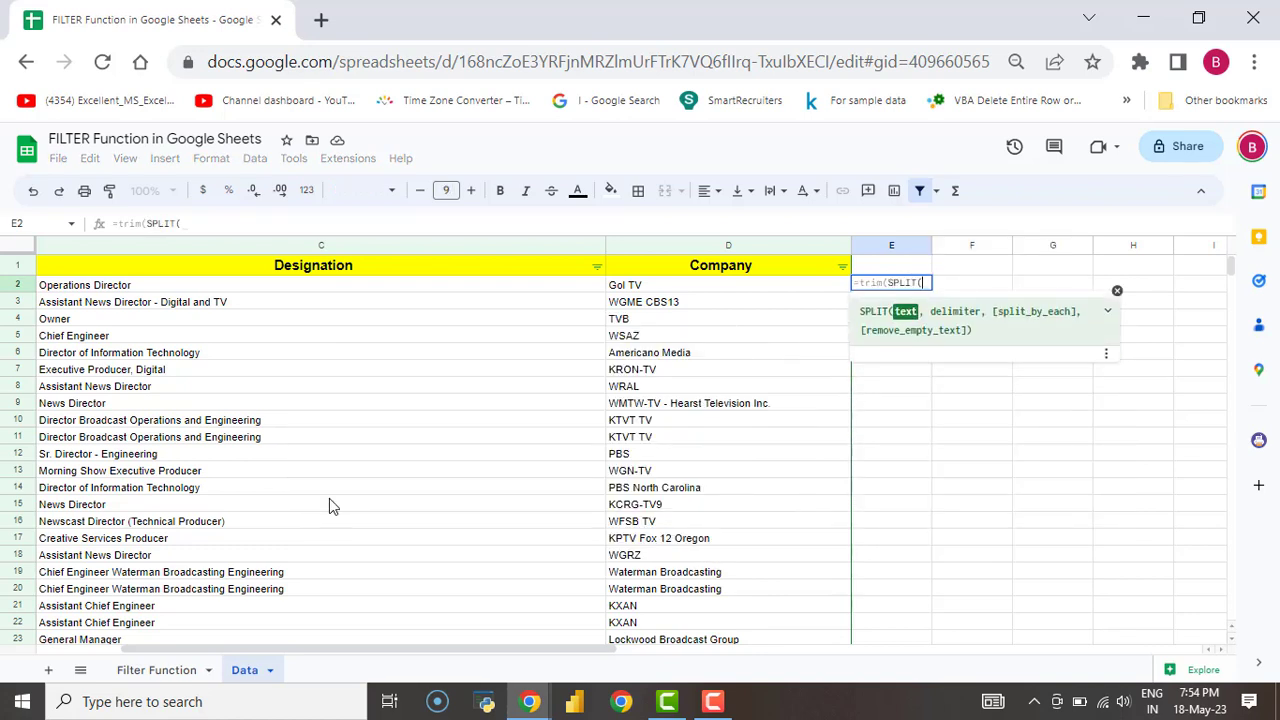
pyautogui.press('Left')
pyautogui.press('Left')
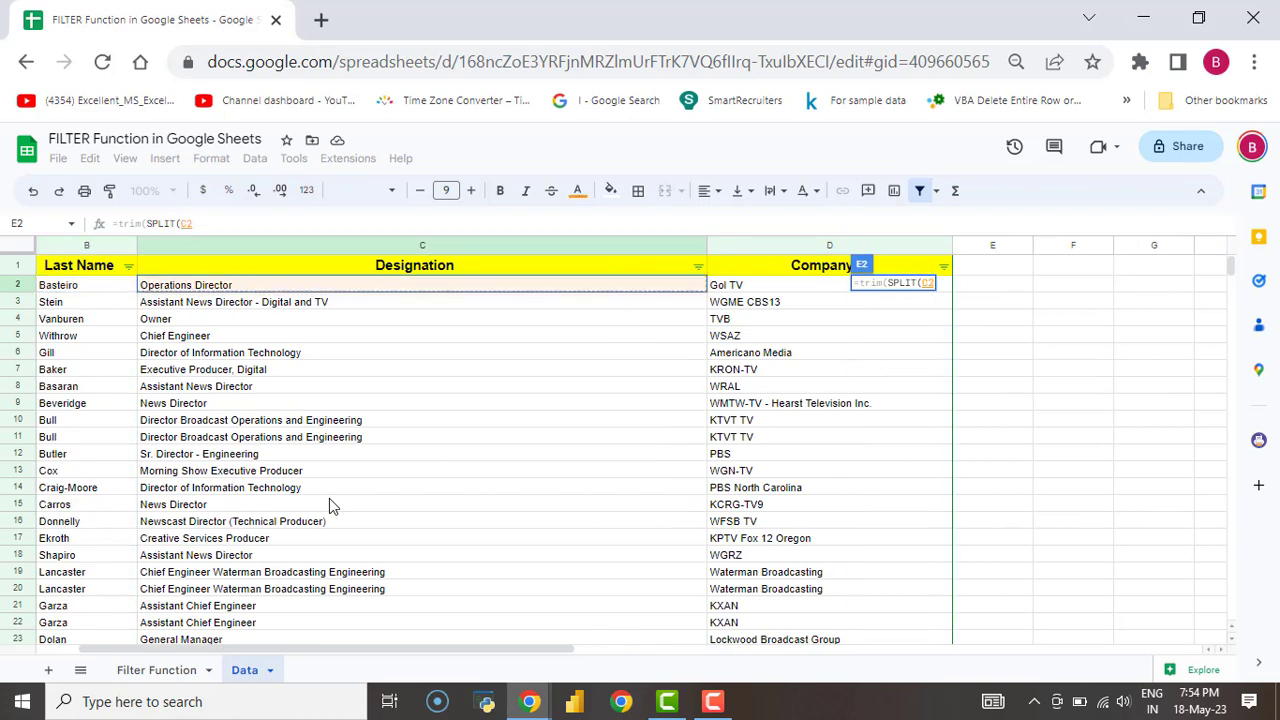
pyautogui.write(',')
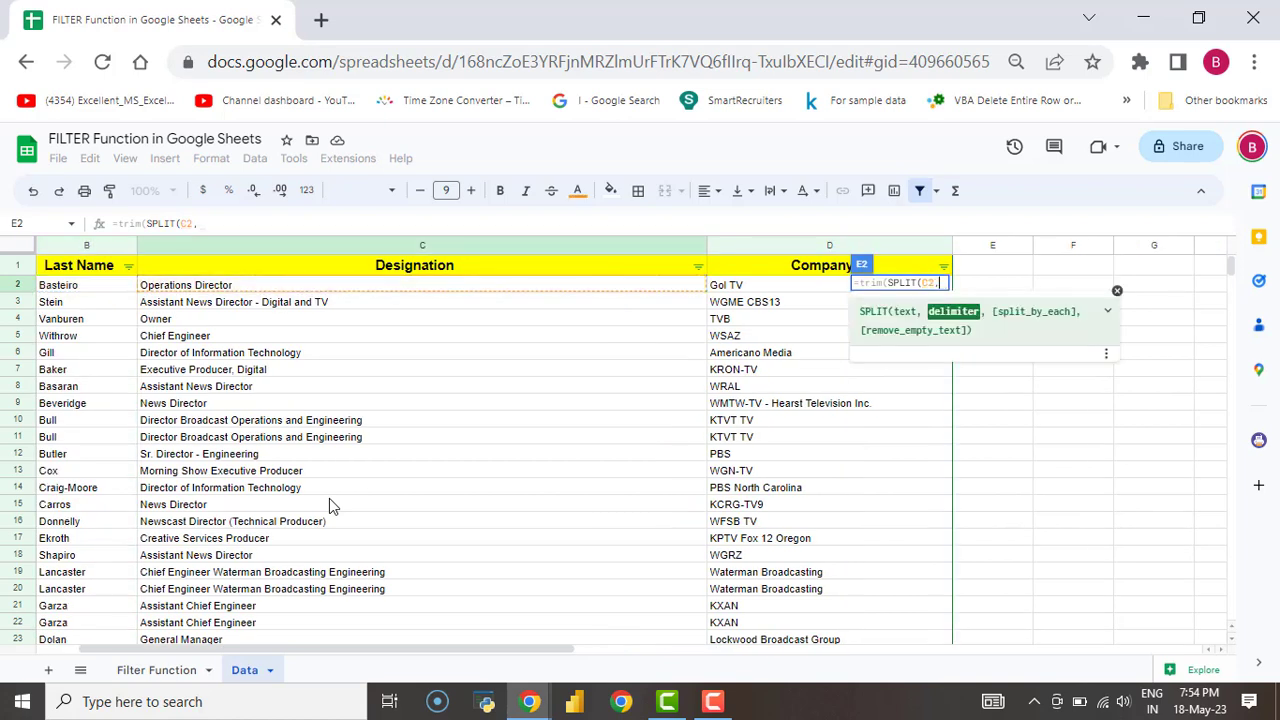
pyautogui.write('",')
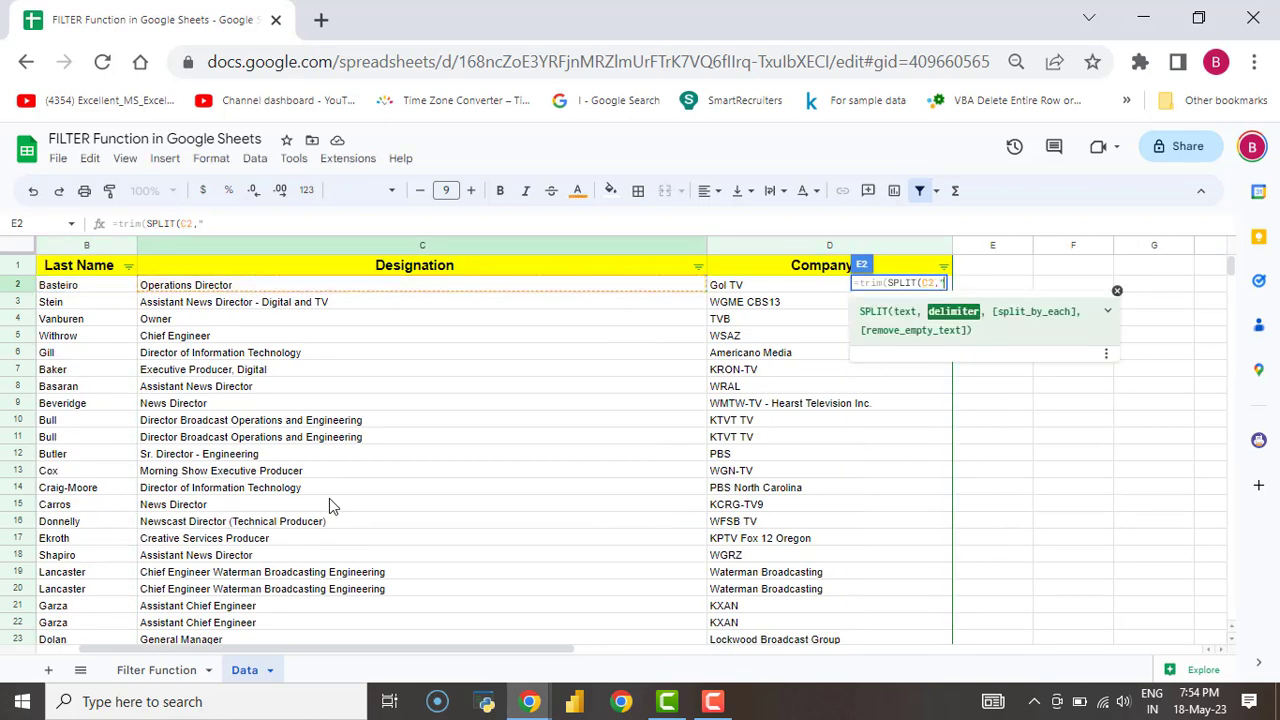
pyautogui.write('"')
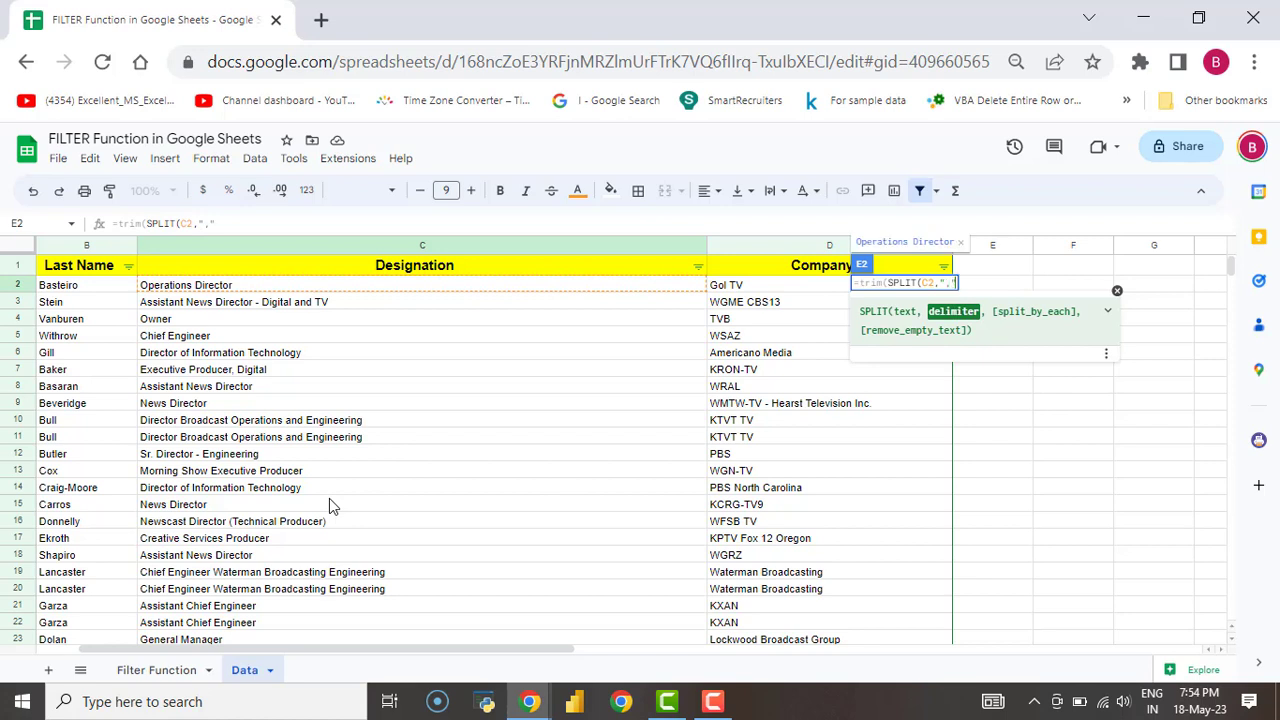
pyautogui.write(')')
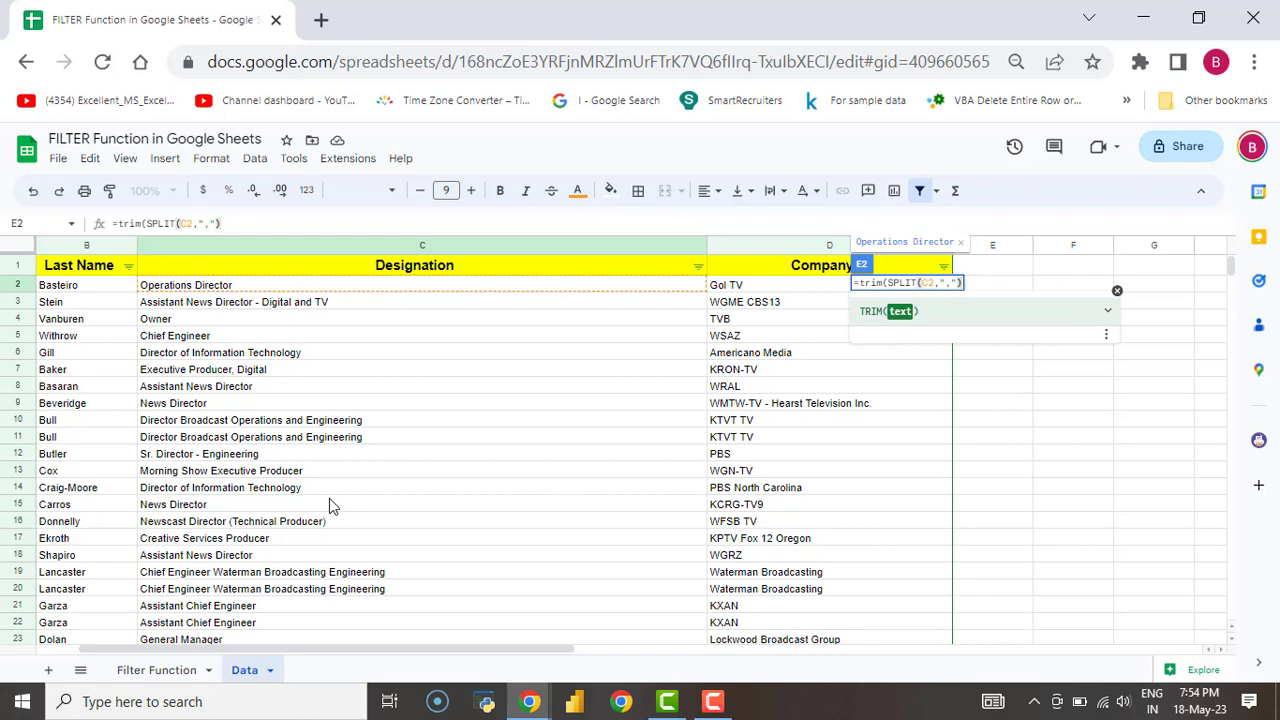
pyautogui.write(')')
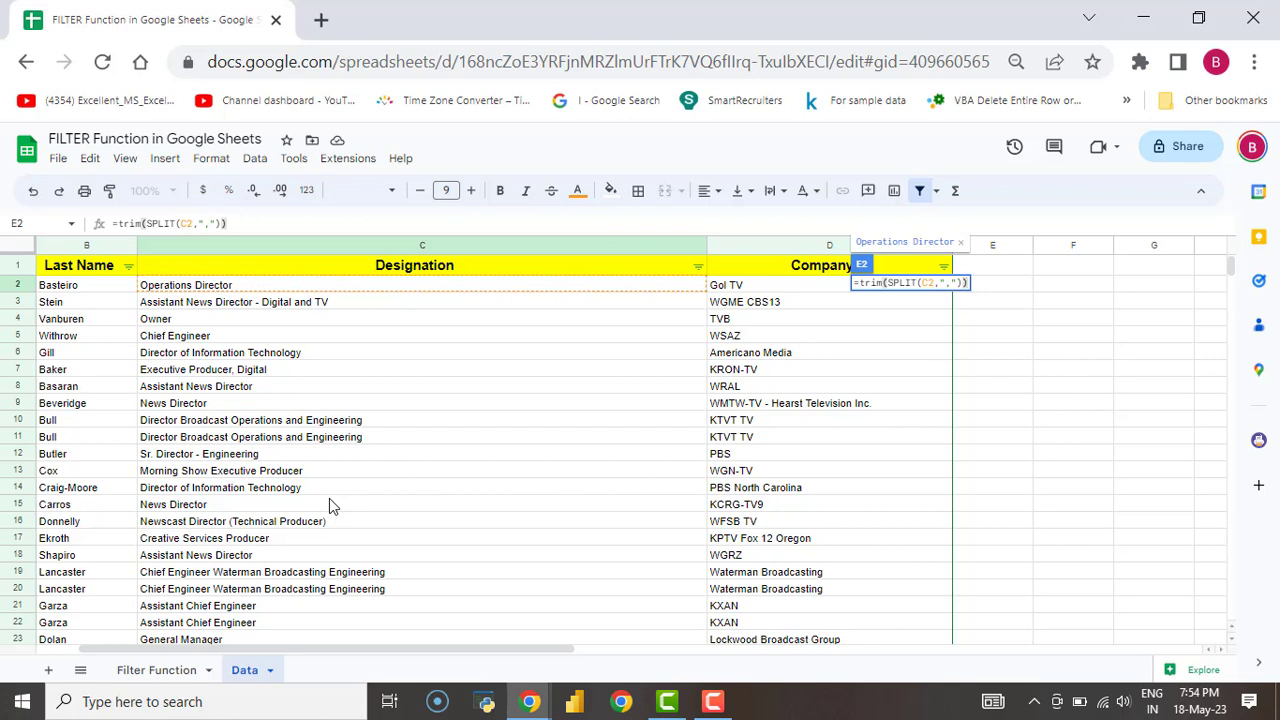
pyautogui.hotkey('ctrl', 'shift', 'Return')
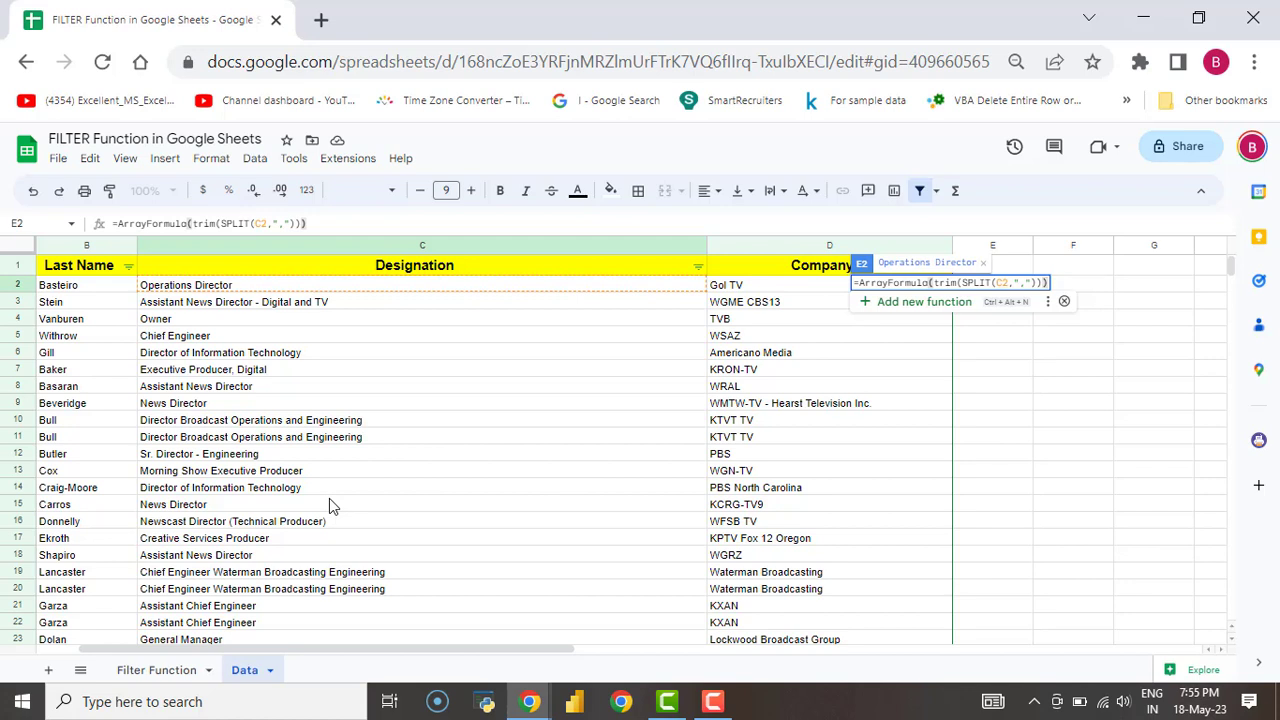
pyautogui.press('Return')
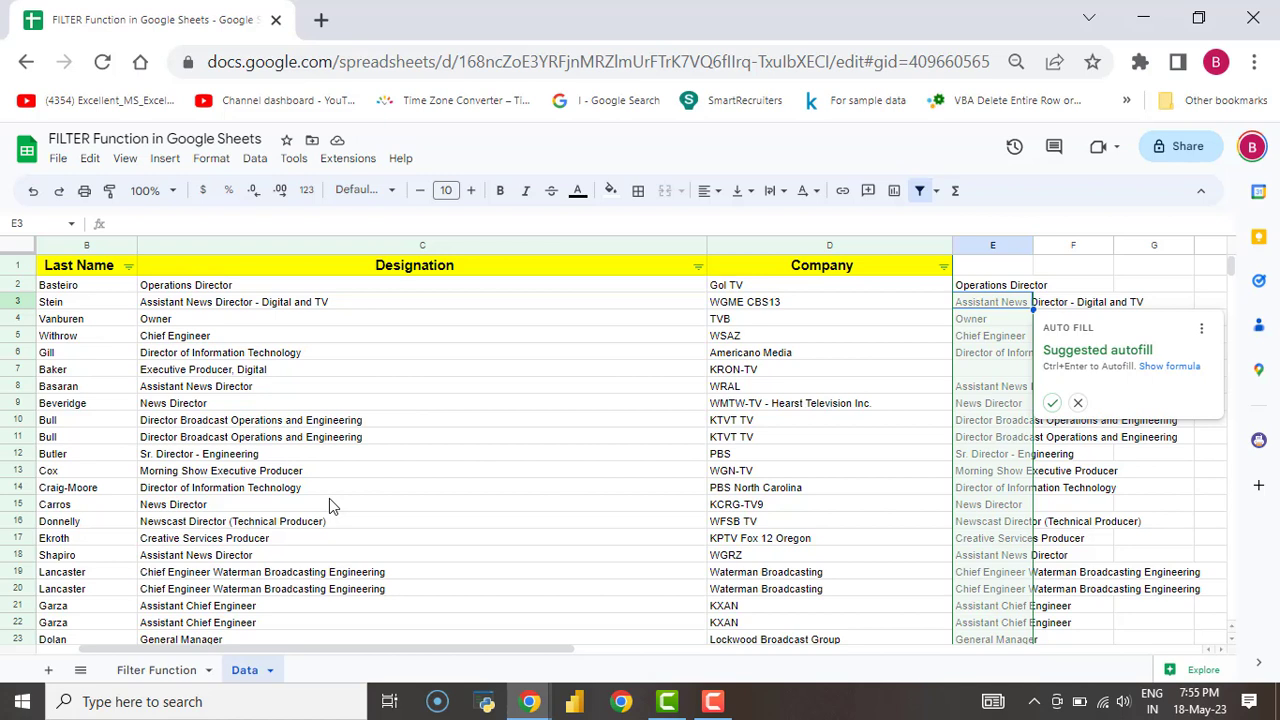
# Accept the suggested autofill of the split formula down column E and fit the column's width to its contents.
pyautogui.hotkey('ctrl', 'Return')
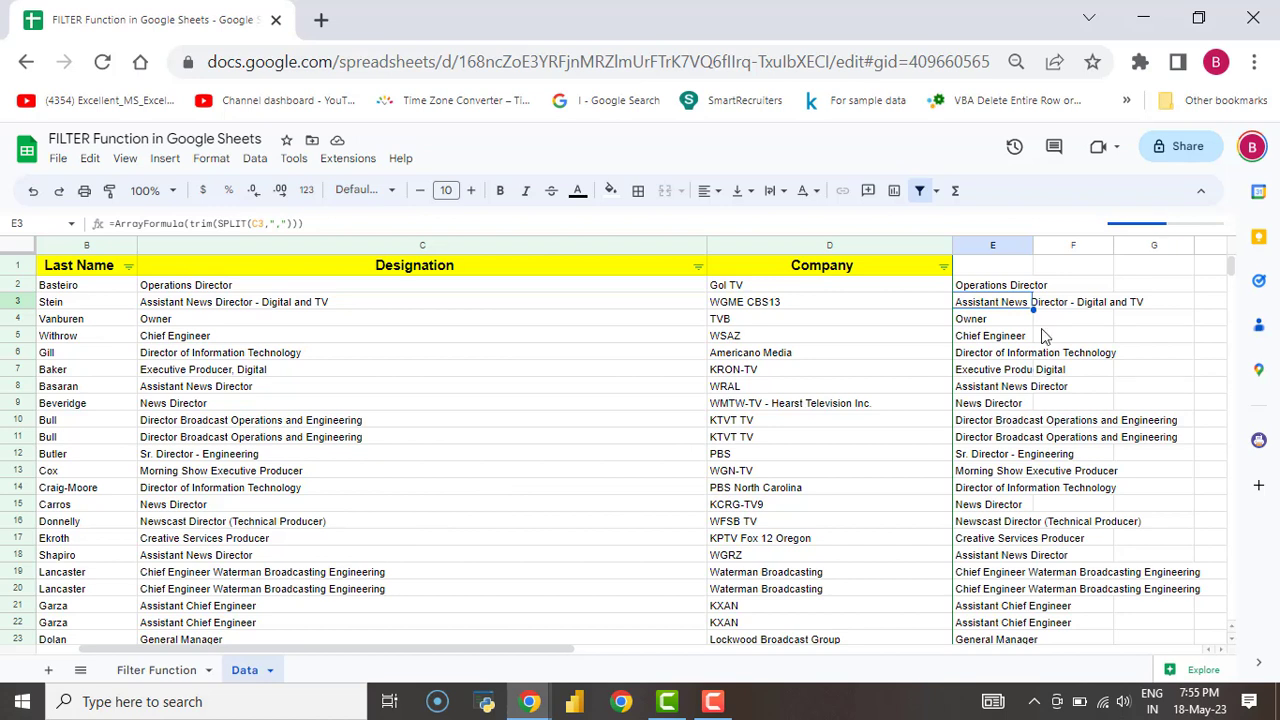
pyautogui.doubleClick(1033, 244)
pyautogui.click(1048, 410)
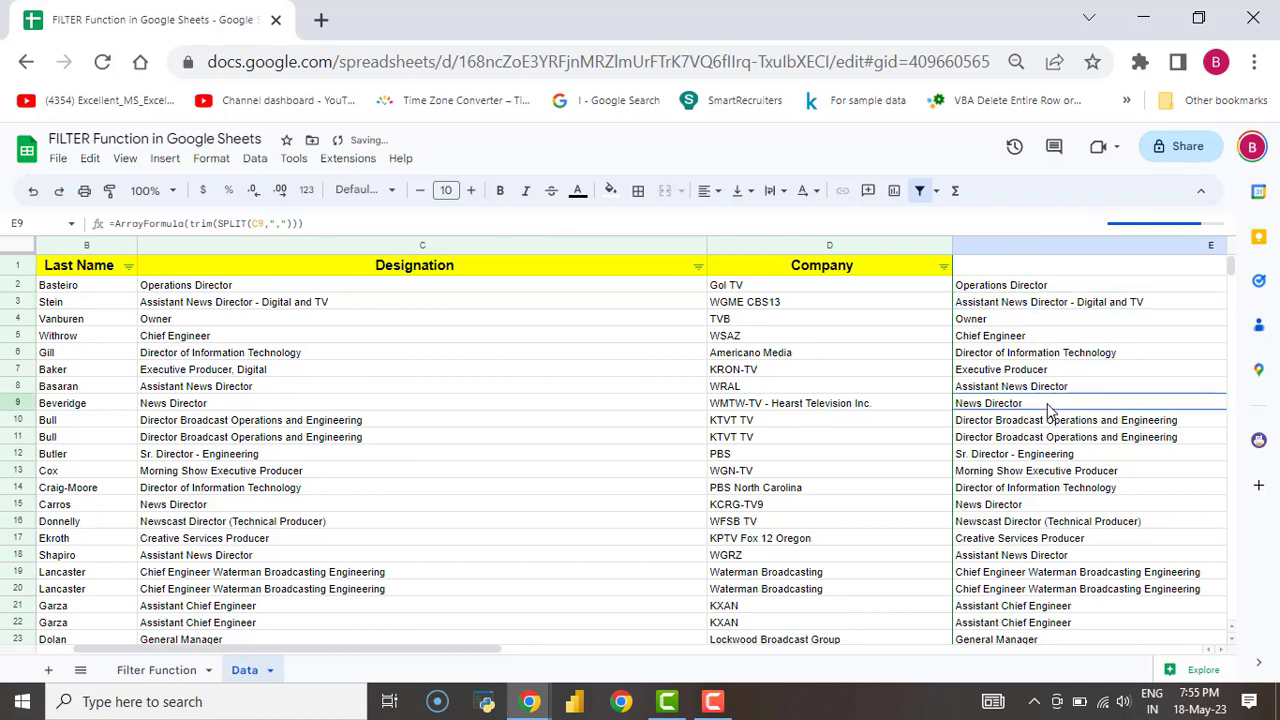
# Compare the original designation in C7 with its split parts in E7 and F7.
pyautogui.press('Right')
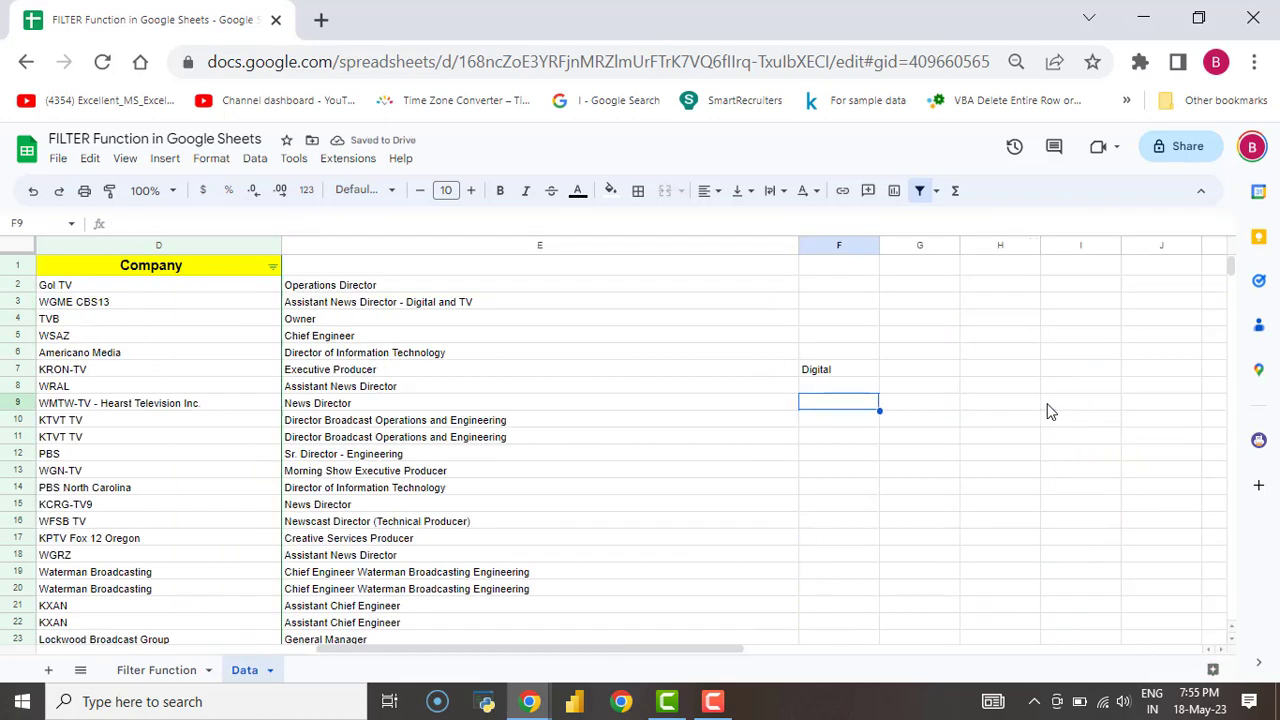
pyautogui.press('Up')
pyautogui.press('Up')
pyautogui.press('Left')
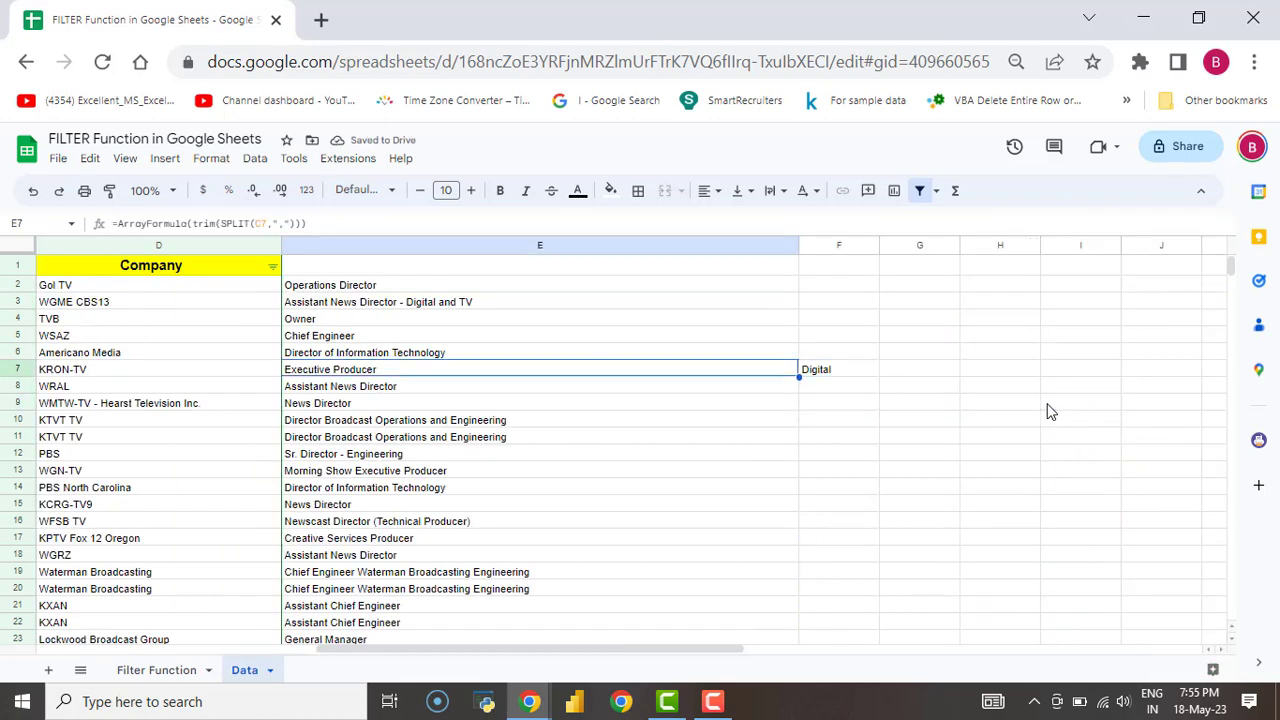
pyautogui.press('Left')
pyautogui.press('Up')
pyautogui.press('Left')
pyautogui.press('Left')
pyautogui.press('Down')
pyautogui.press('Right')
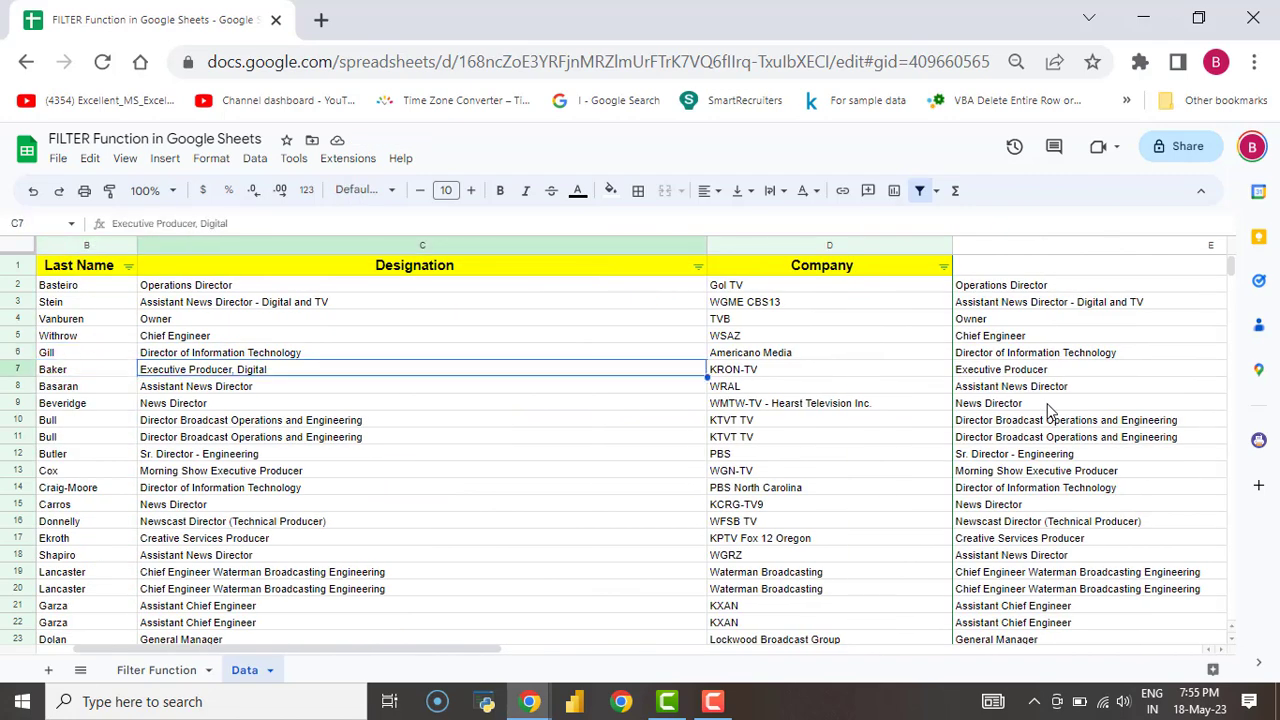
pyautogui.press('Right')
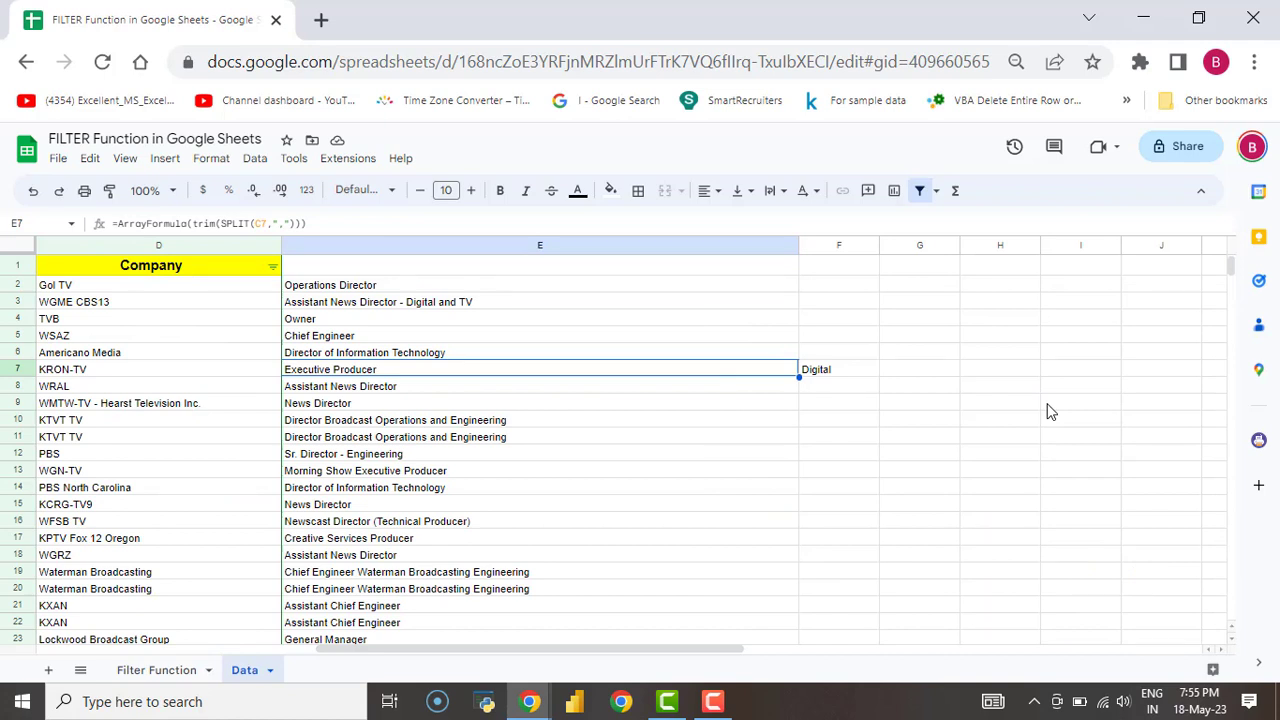
pyautogui.press('Right')
pyautogui.press('Right')
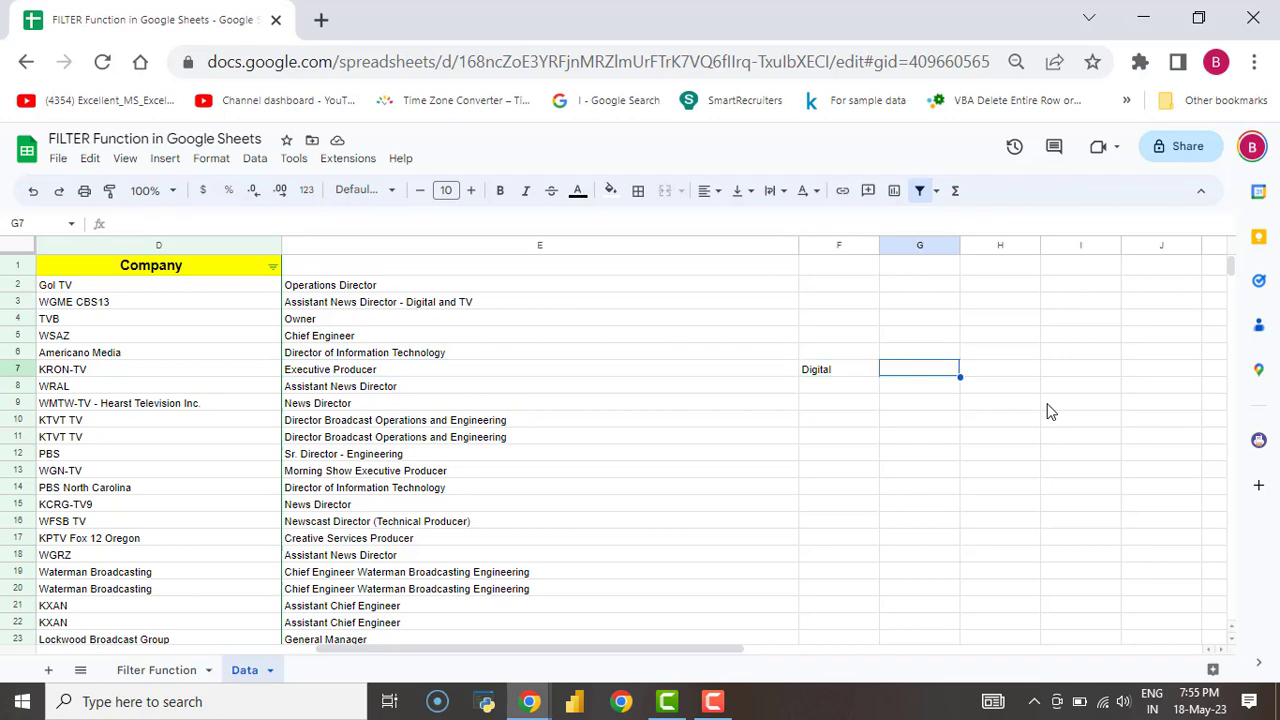
# Check columns G through J down to the last row to see how far the split designations extend.
pyautogui.hotkey('ctrl', 'Down')
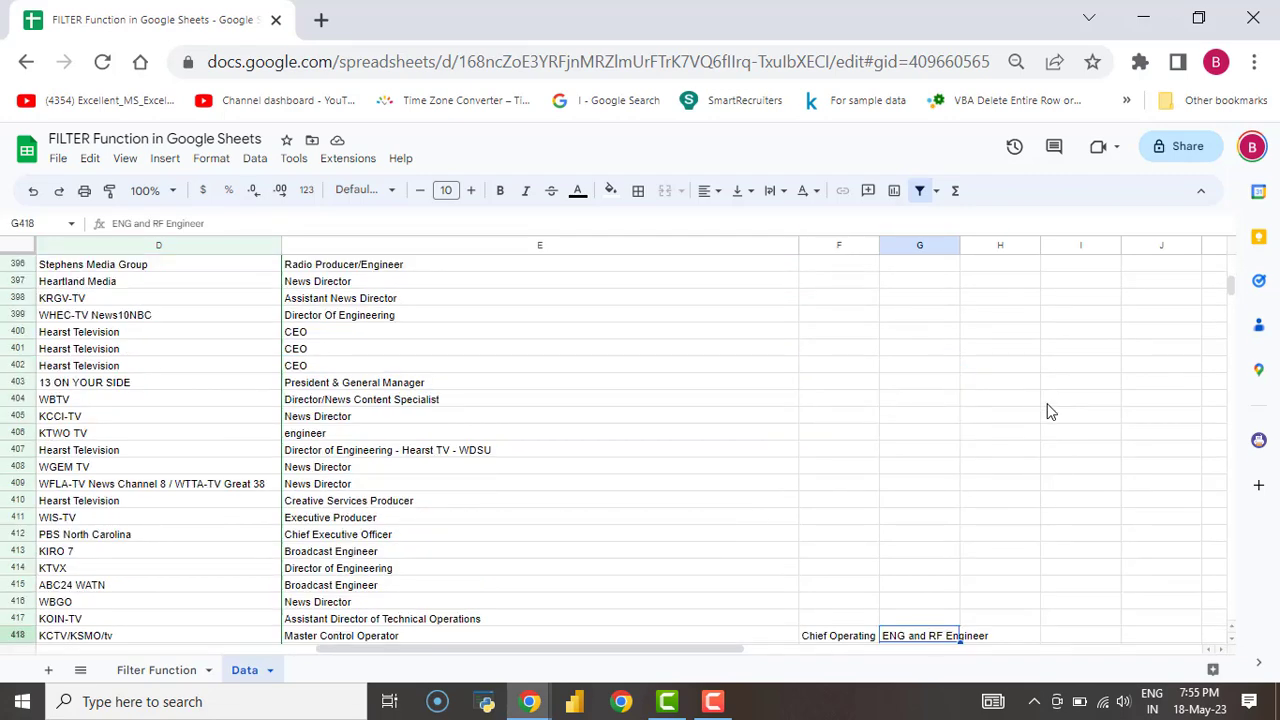
pyautogui.press('Right')
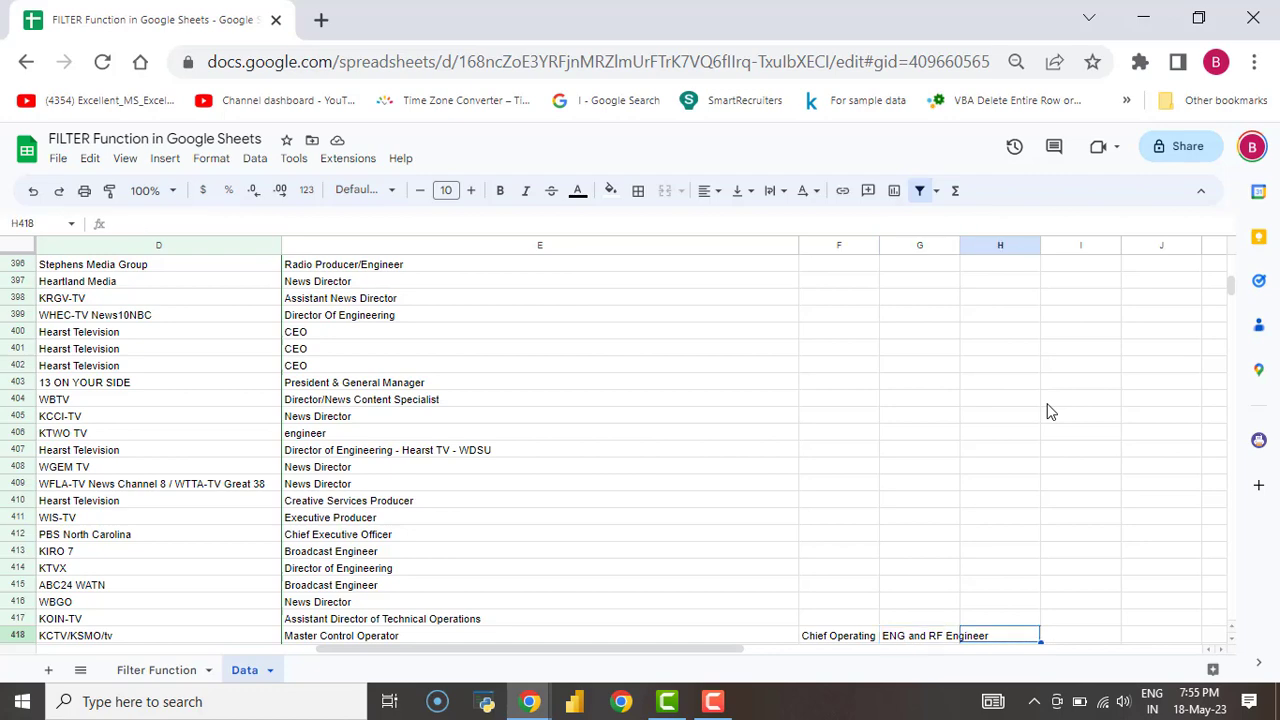
pyautogui.hotkey('ctrl', 'Down')
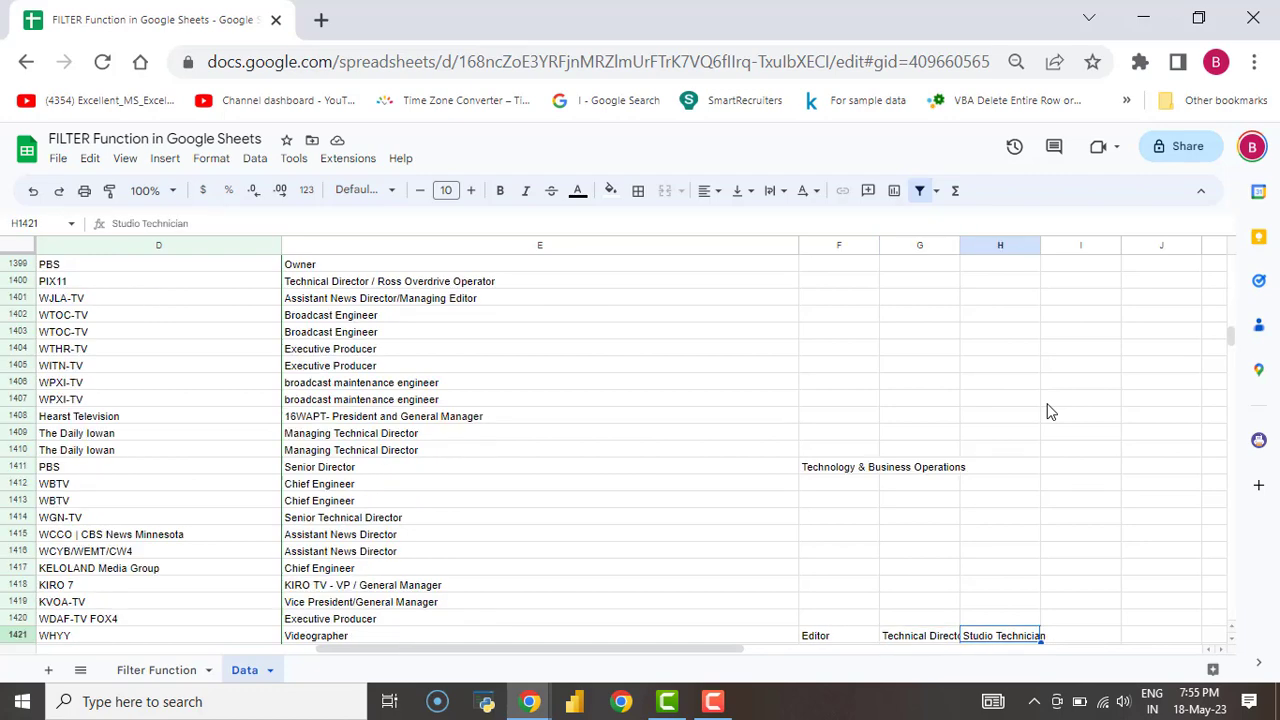
pyautogui.press('Right')
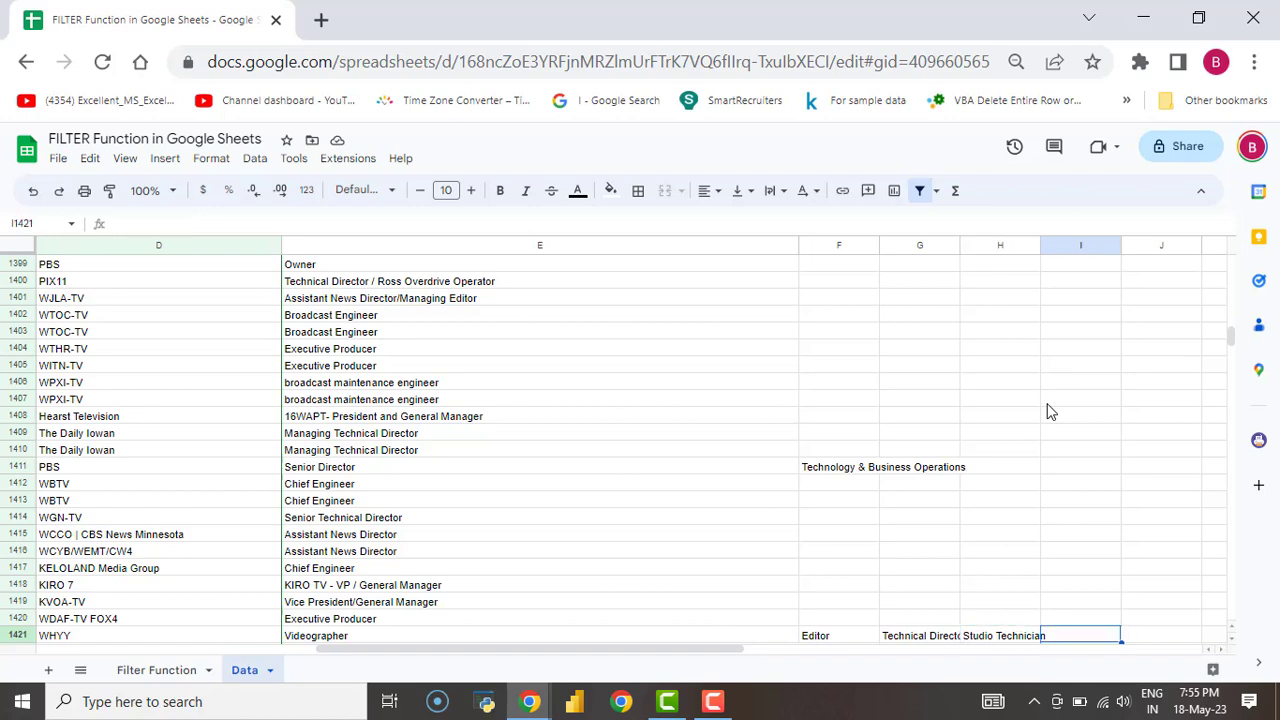
pyautogui.hotkey('ctrl', 'Down')
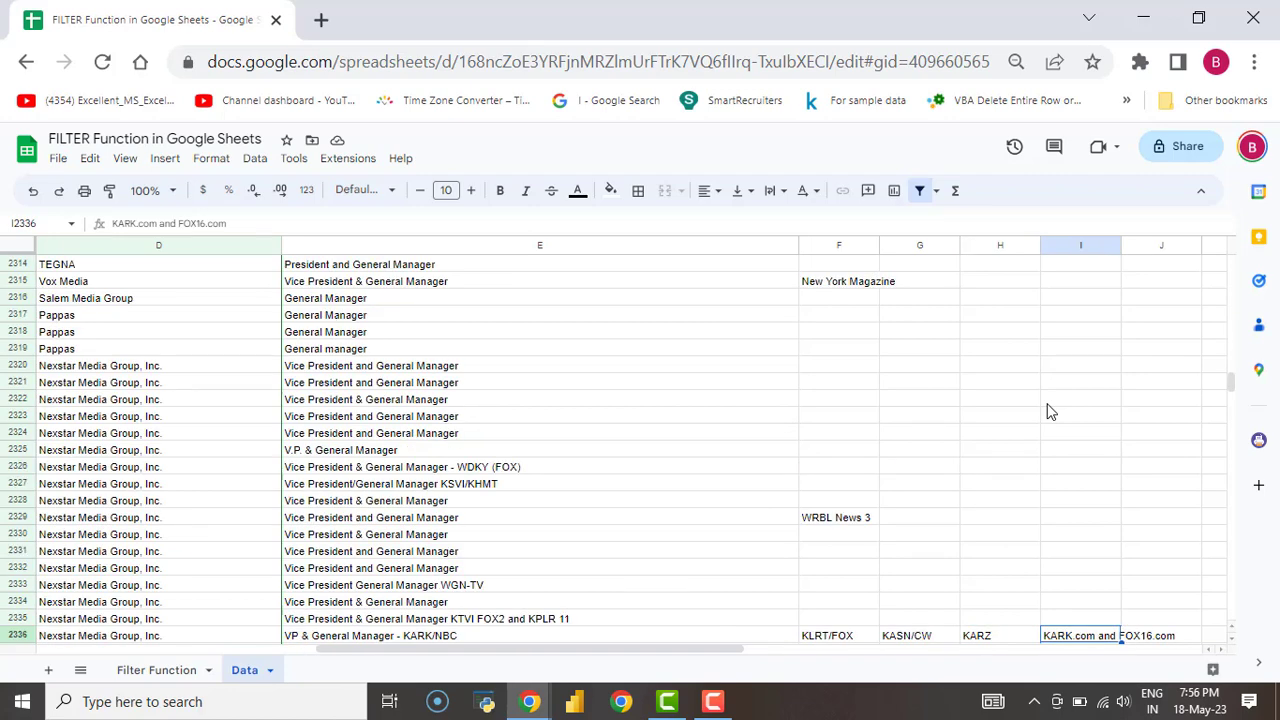
pyautogui.press('Right')
pyautogui.hotkey('ctrl', 'Down')
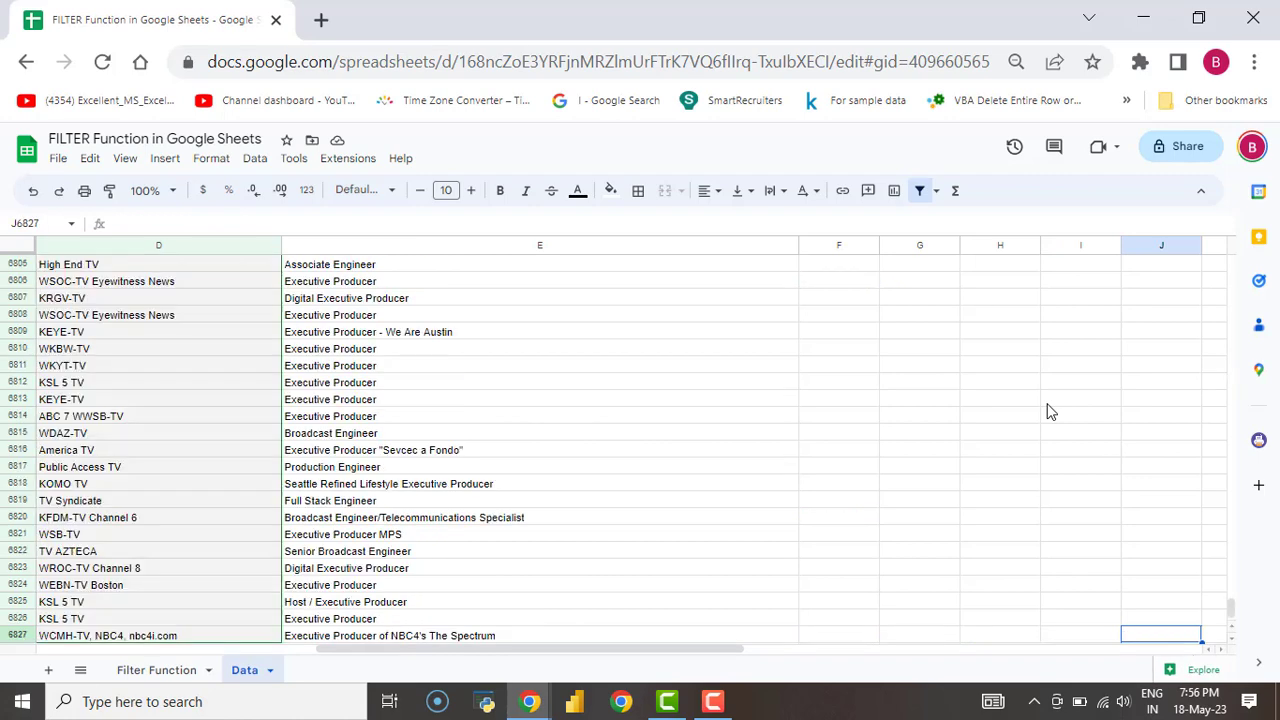
# Enter the headers Designation 1 in cell E1 and Designation 2 in cell F1.
pyautogui.hotkey('ctrl', 'Up')
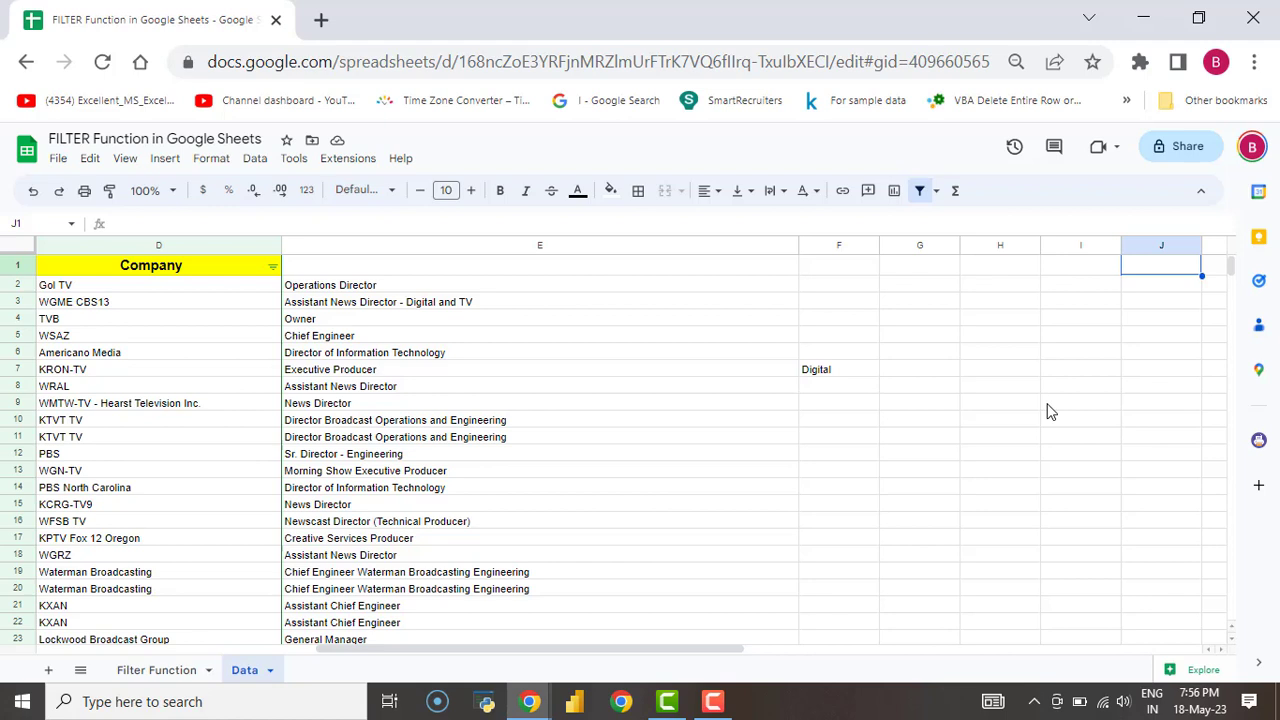
pyautogui.click(485, 272)
pyautogui.write('Des')
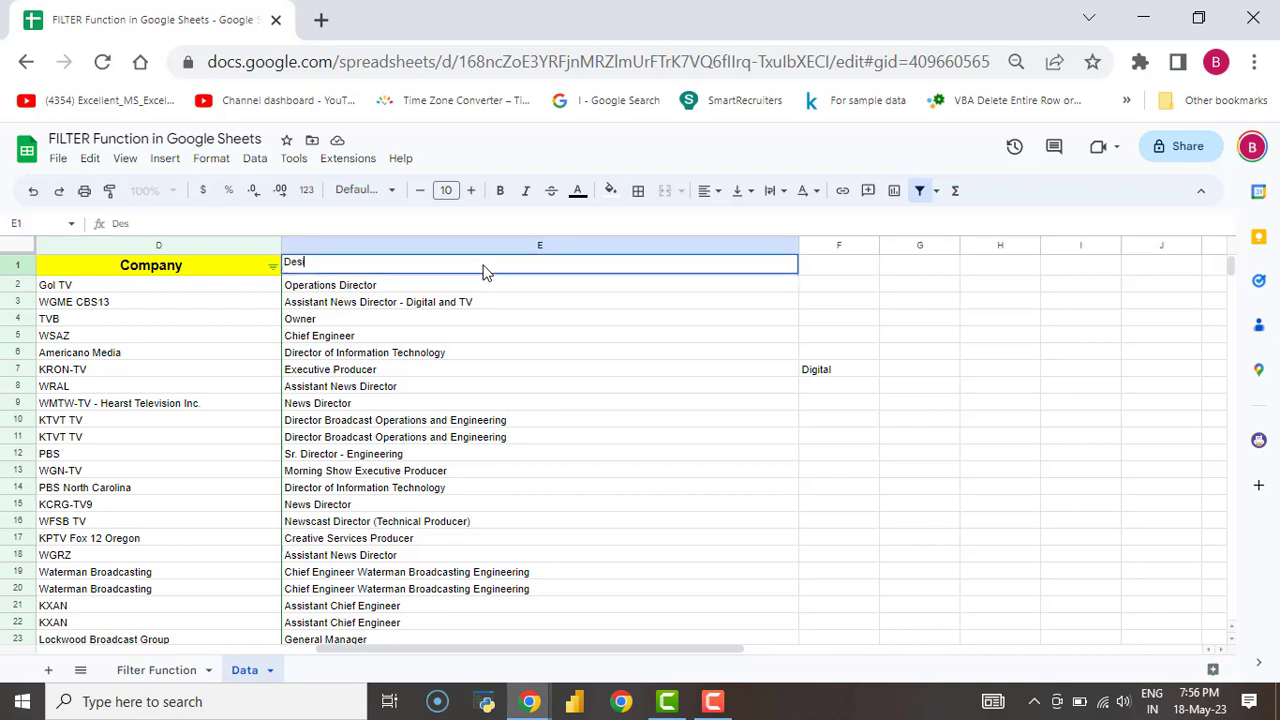
pyautogui.write('ignation 1')
pyautogui.press('Tab')
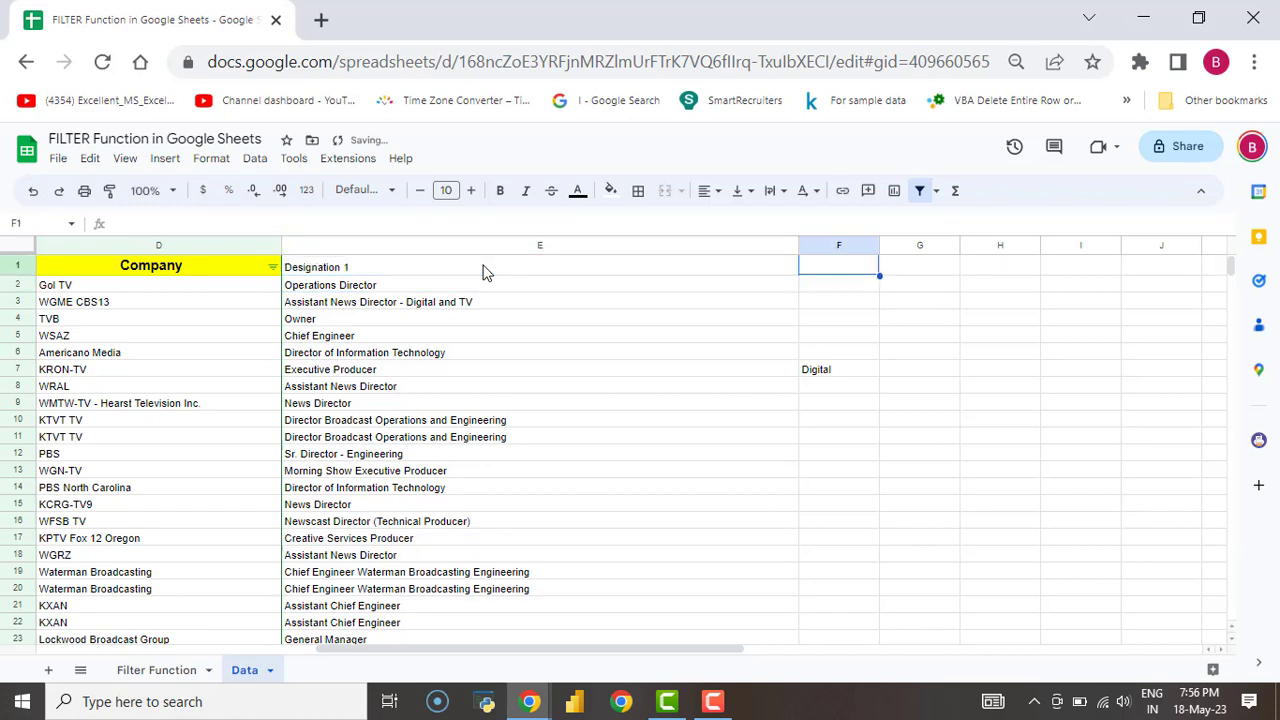
pyautogui.write('Designation ')
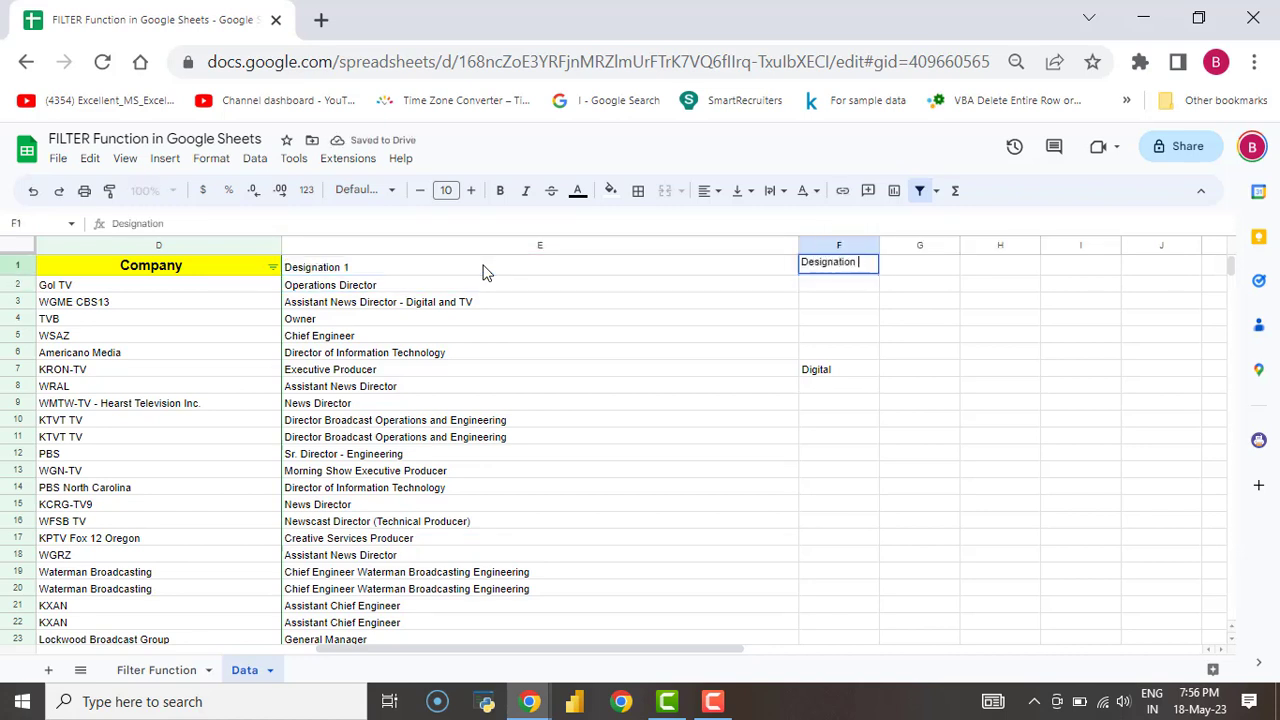
pyautogui.write('2')
pyautogui.press('Return')
# Add the headers Designation 3 in cell G1 and Designation 4 in cell H1.
pyautogui.press('Up')
pyautogui.press('Right')
pyautogui.write('De')
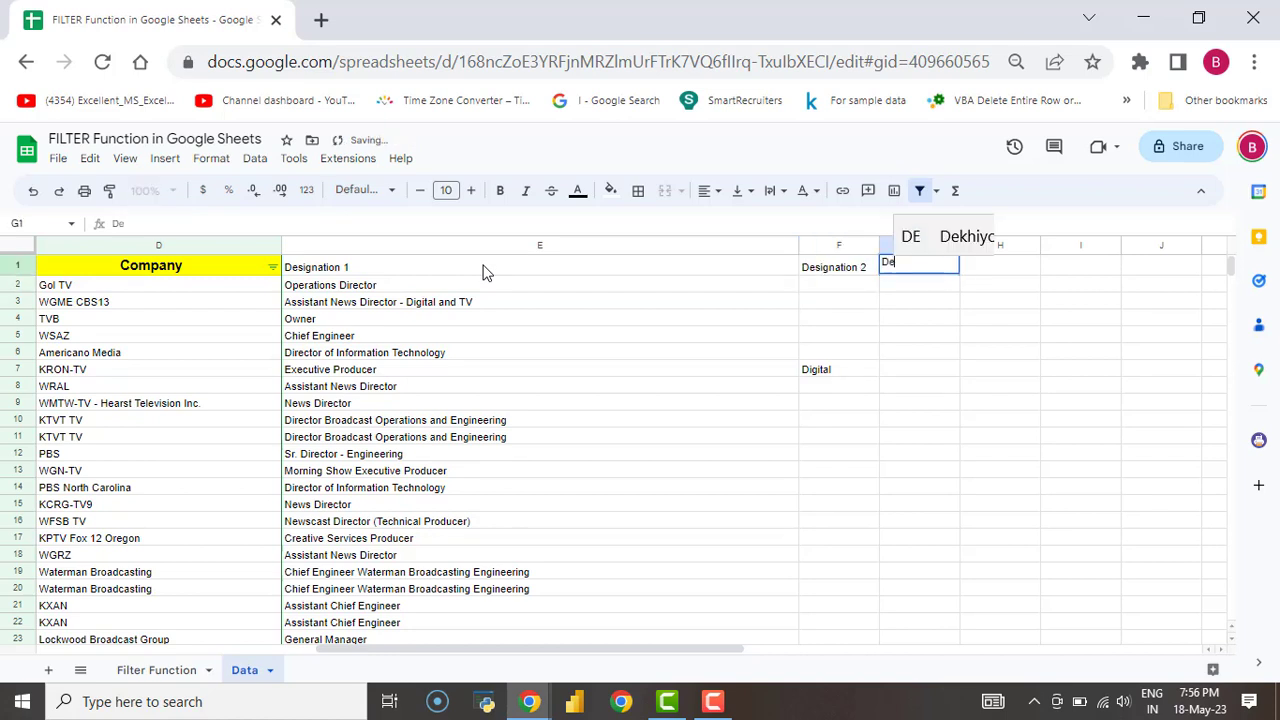
pyautogui.write('signation 3')
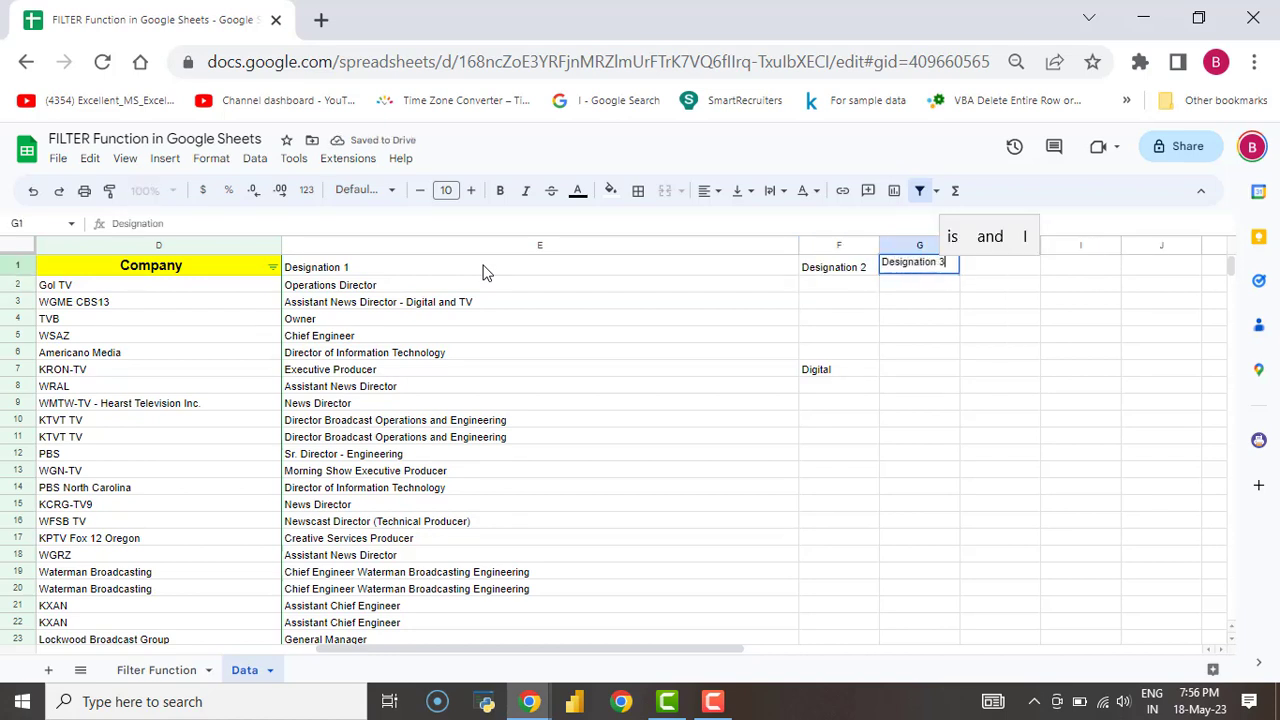
pyautogui.press('Return')
pyautogui.press('Up')
pyautogui.press('Right')
pyautogui.write('De')
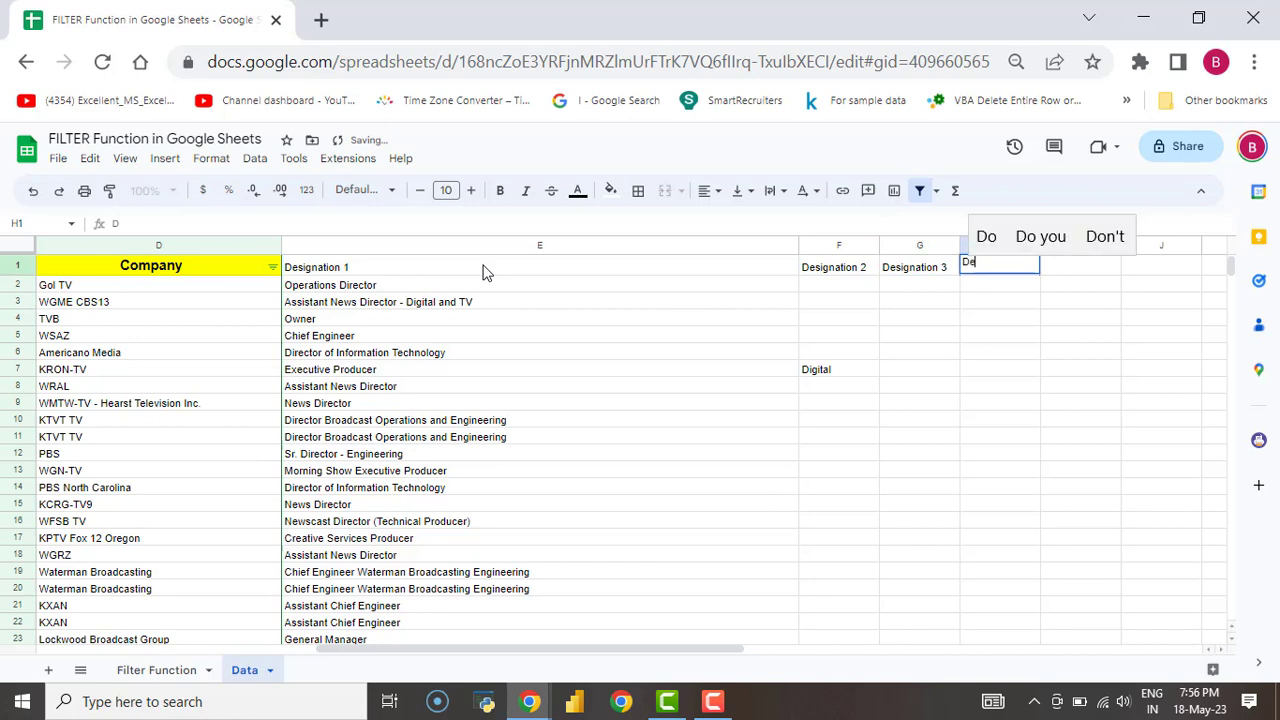
pyautogui.write('signat')
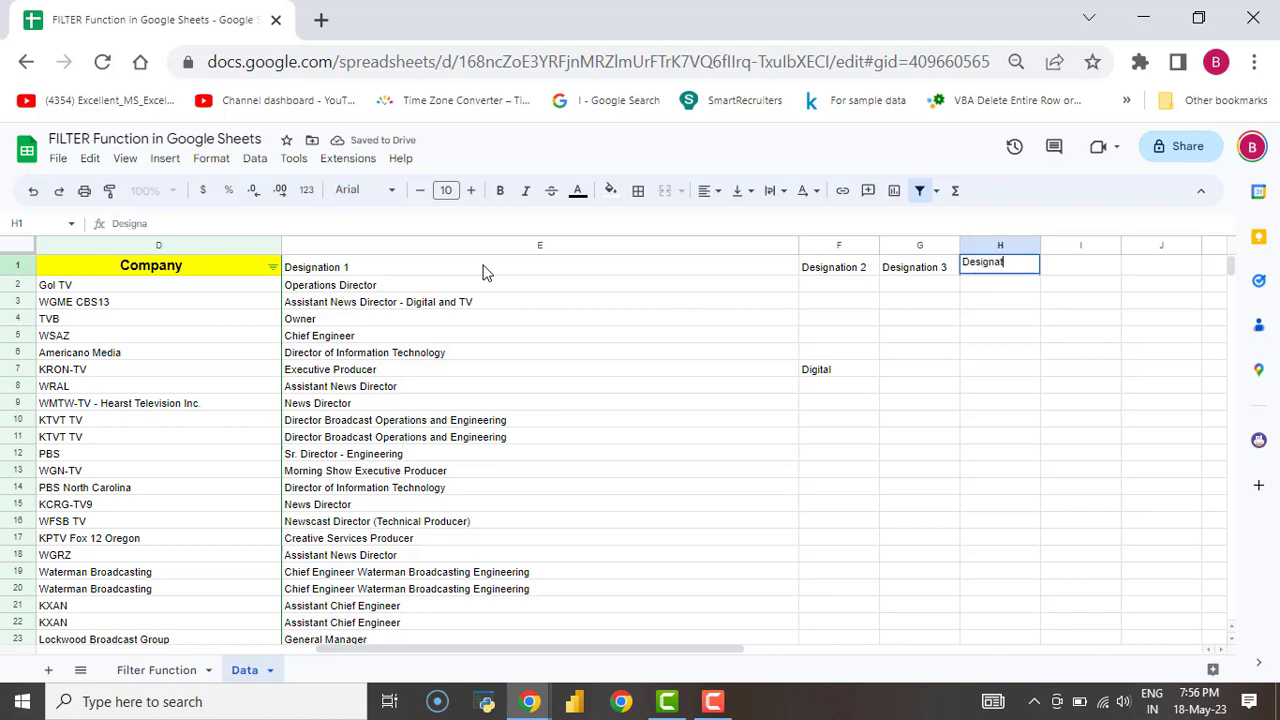
pyautogui.write('ion 4')
pyautogui.press('Return')
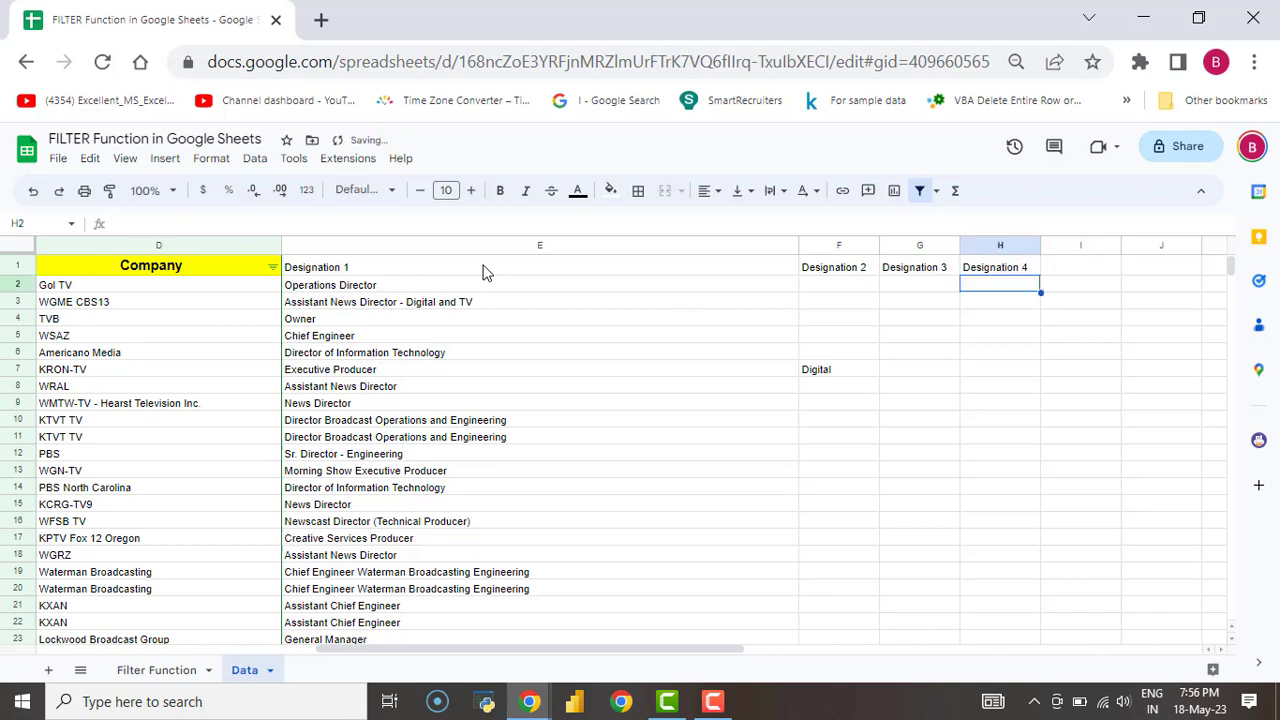
# Add the header Designation 5 in cell I1.
pyautogui.press('Up')
pyautogui.press('Right')
pyautogui.write('Des')
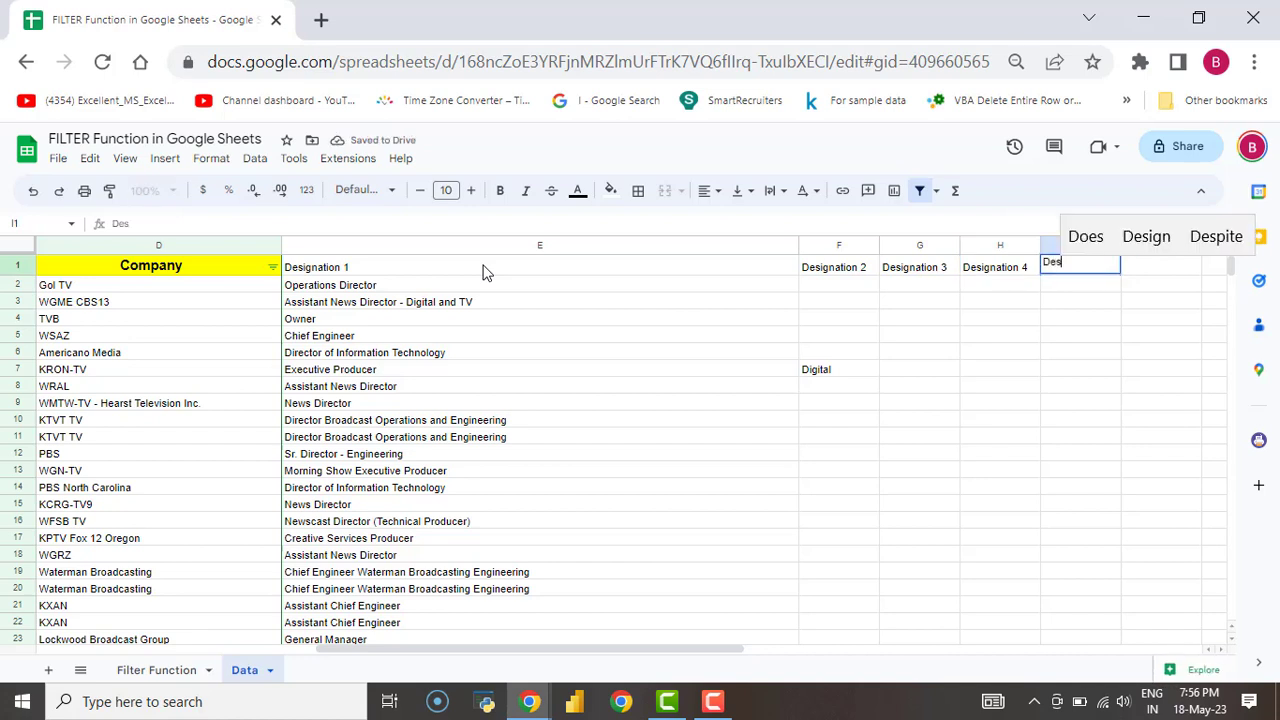
pyautogui.write('ignation 5')
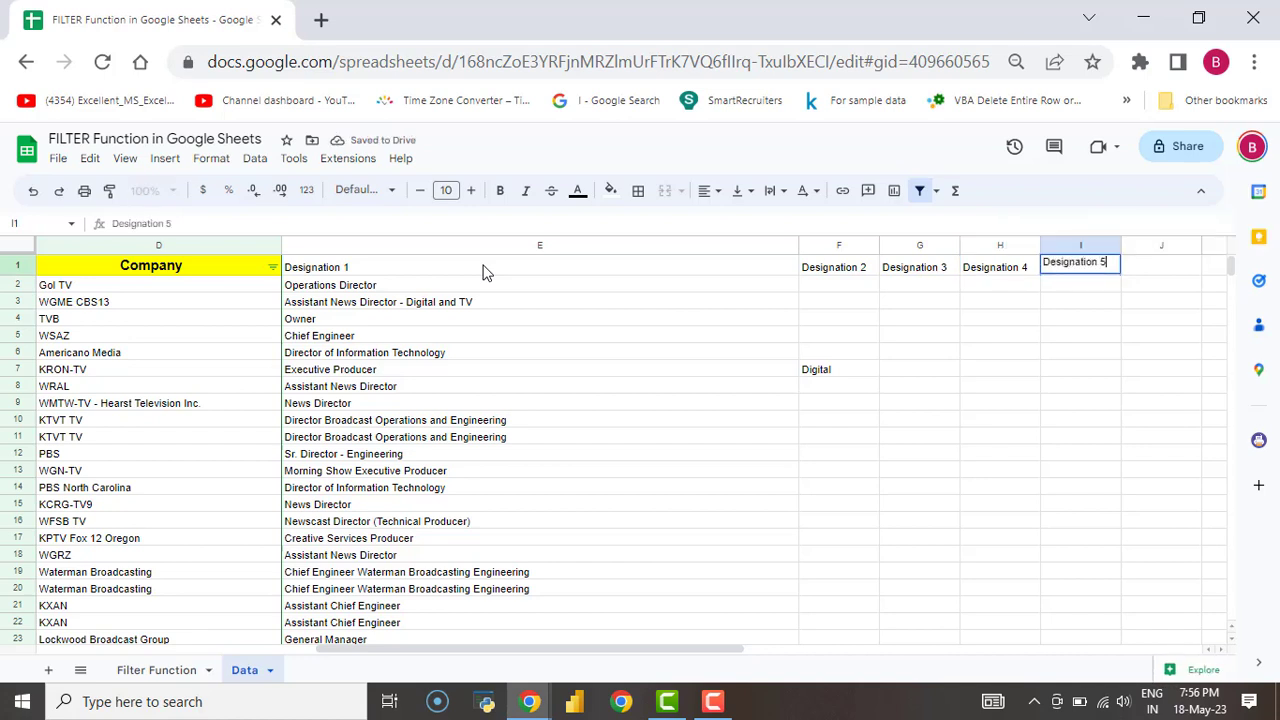
pyautogui.press('Return')
pyautogui.press('Up')
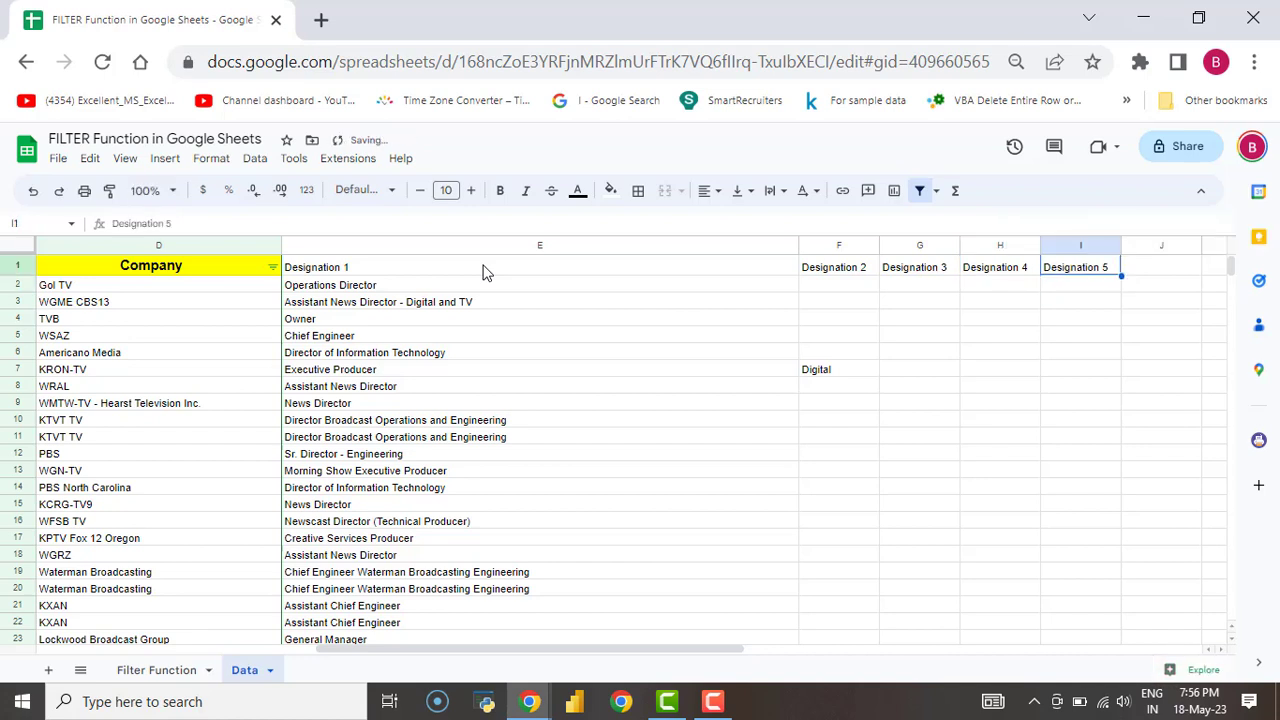
pyautogui.press('Right')
pyautogui.press('Left')
pyautogui.press('Left')
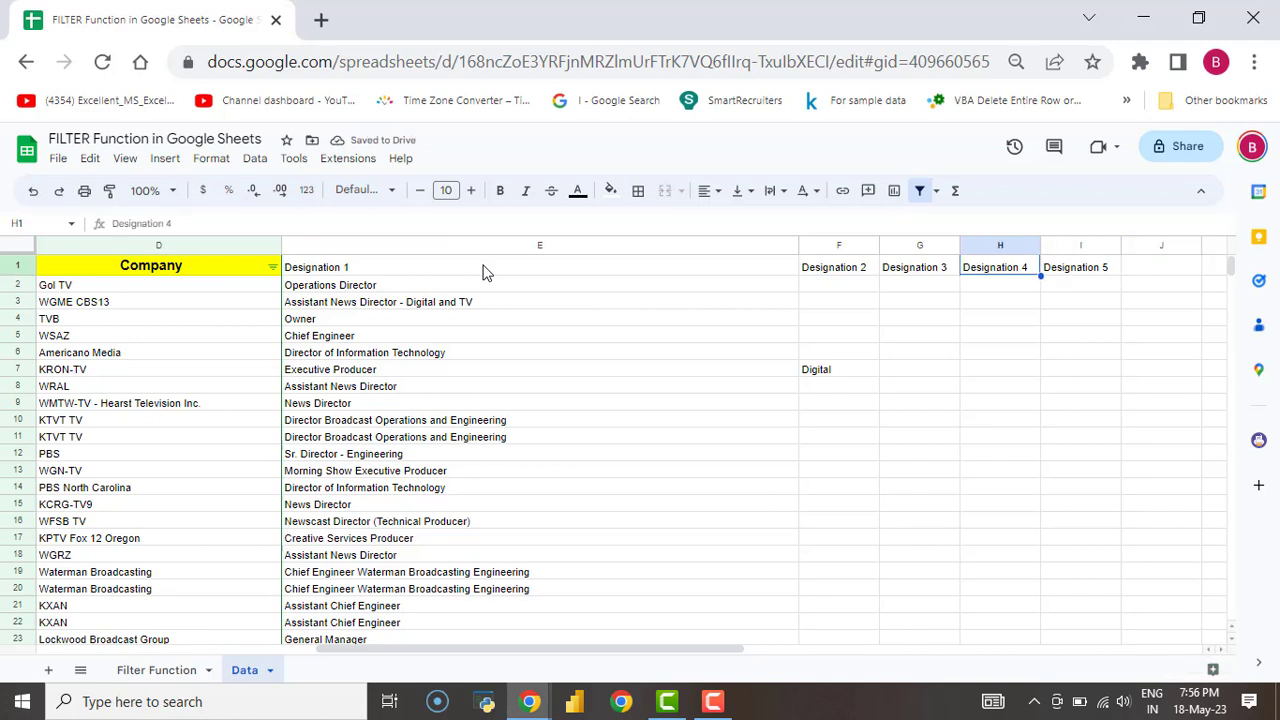
pyautogui.click(204, 271)
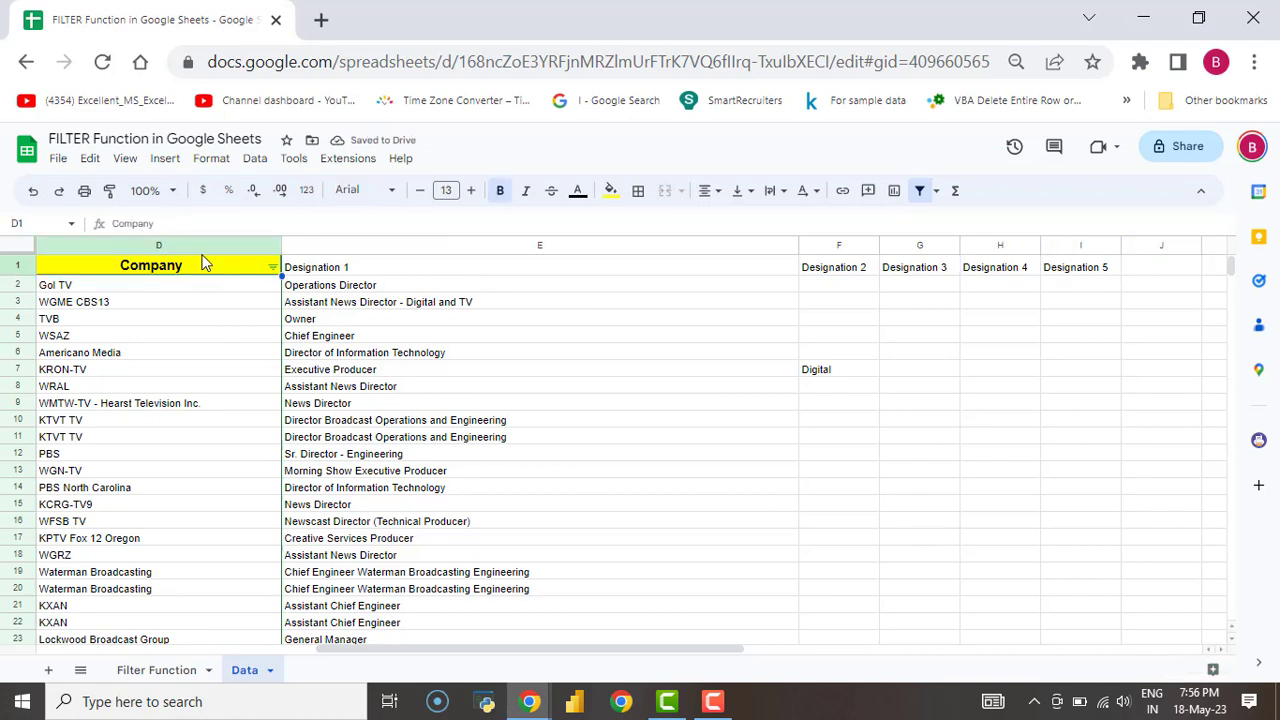
pyautogui.click(112, 198)
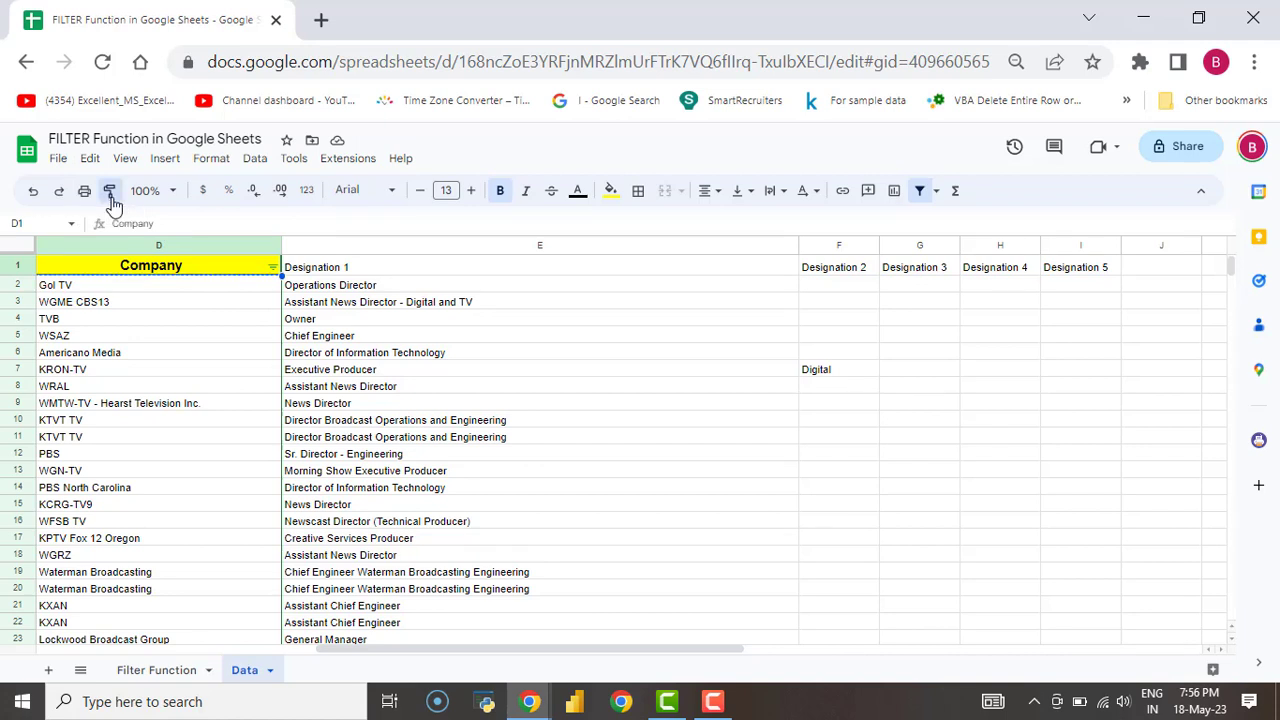
pyautogui.click(112, 198)
pyautogui.moveTo(547, 277); pyautogui.dragTo(1050, 276)
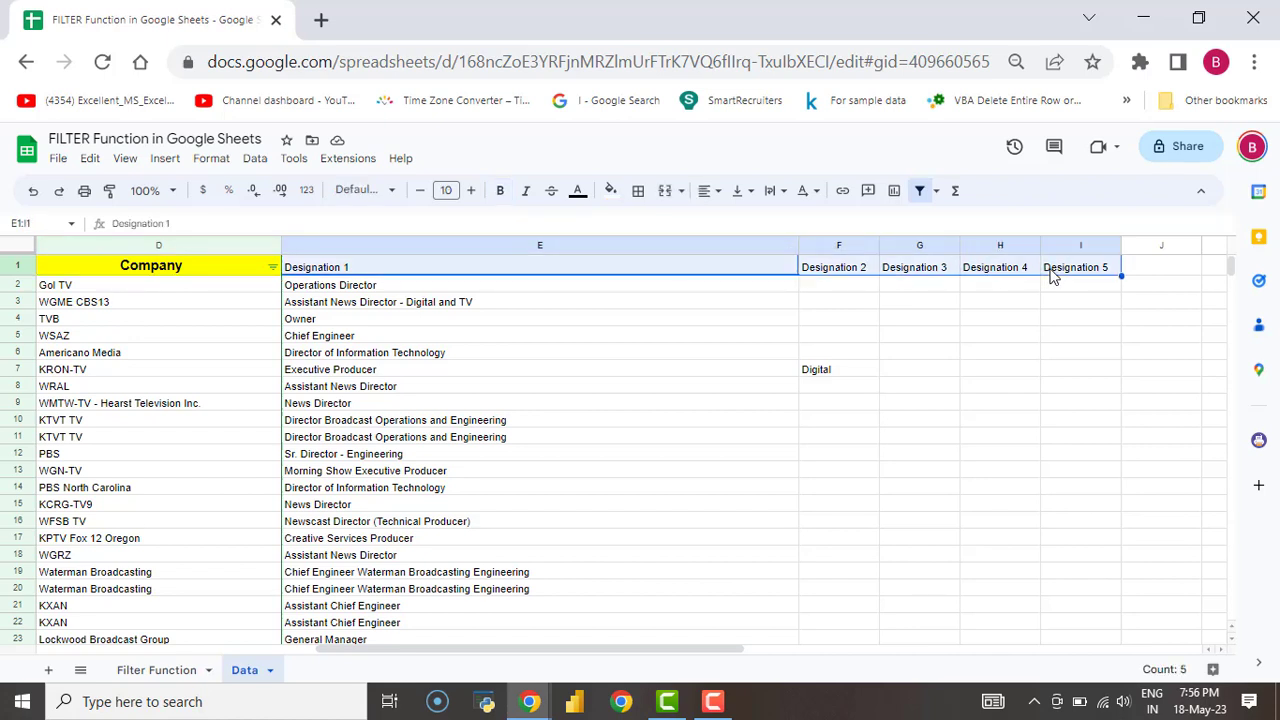
# Copy the Company header's formatting across cells E1 to J1, covering the Designation 1 to Designation 5 headers.
pyautogui.click(128, 276)
pyautogui.click(110, 192)
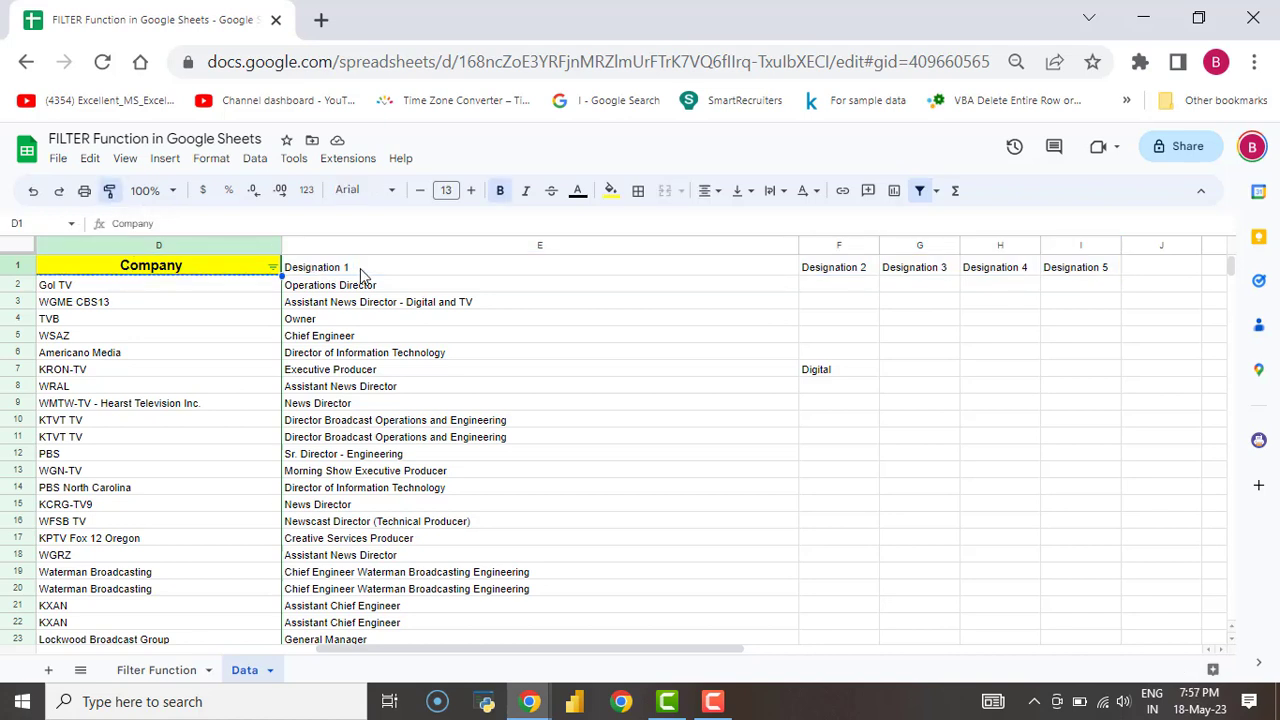
pyautogui.moveTo(360, 268); pyautogui.dragTo(946, 275)
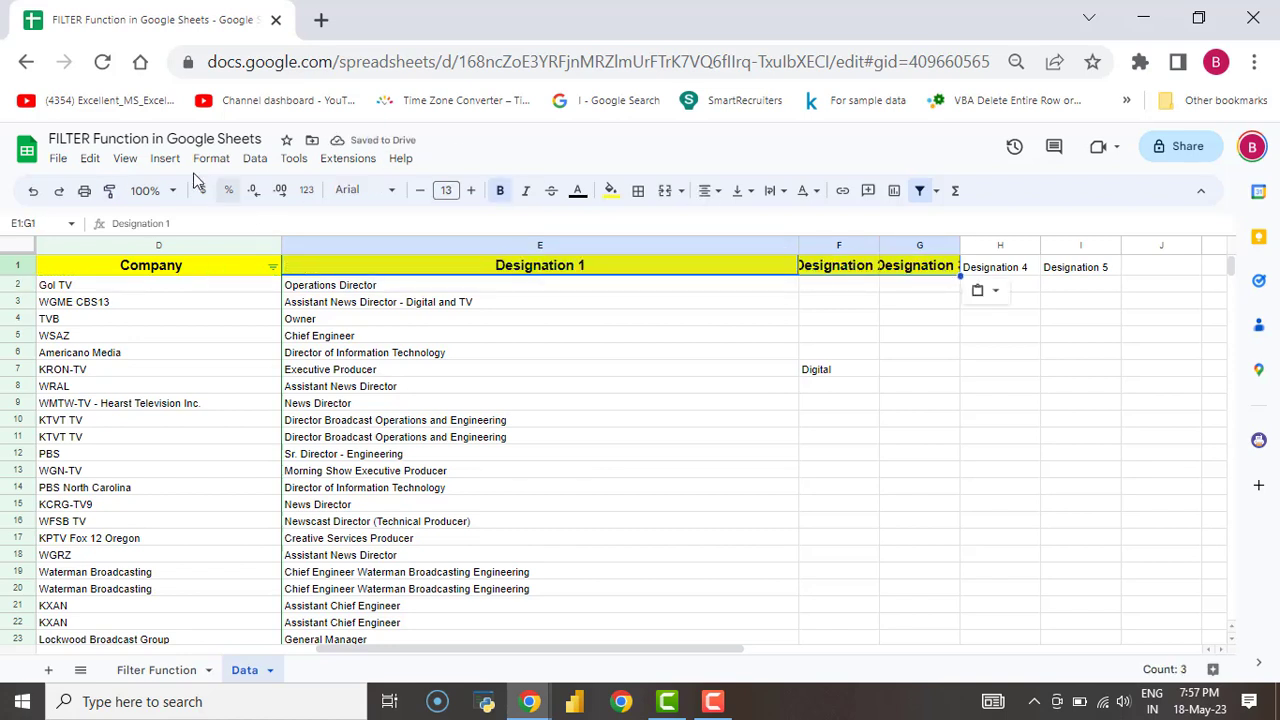
pyautogui.click(109, 195)
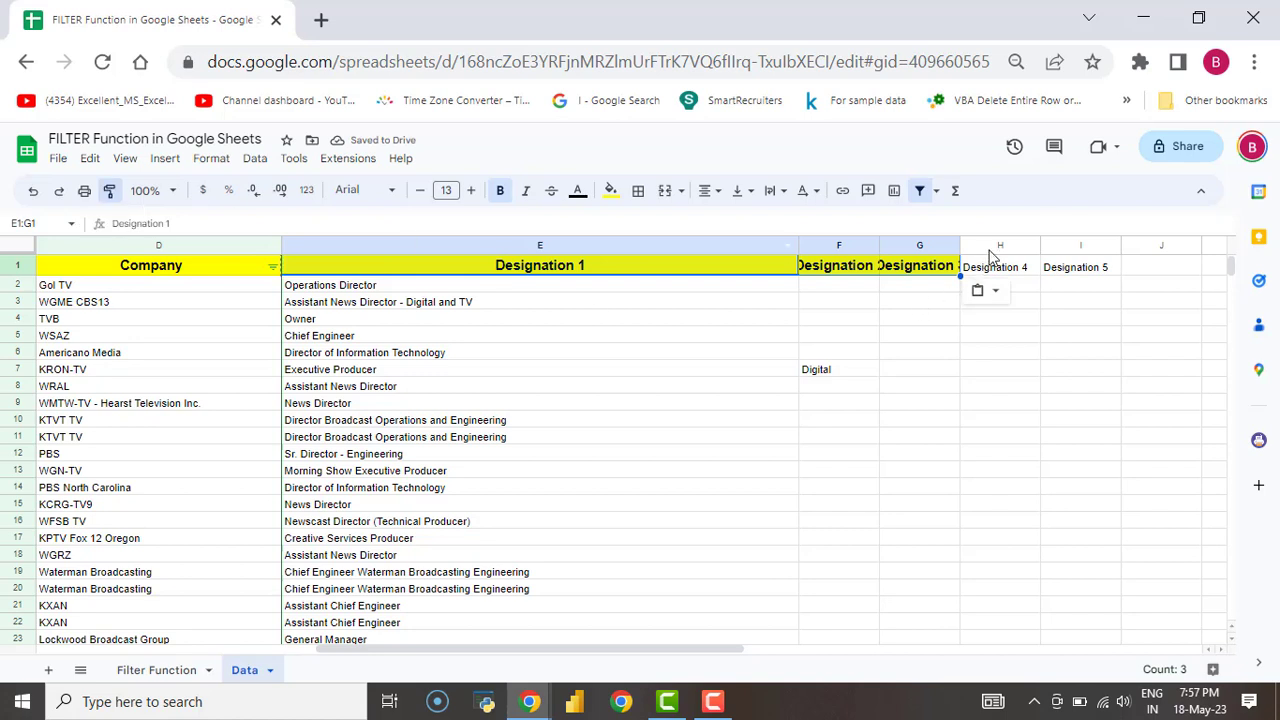
pyautogui.moveTo(1003, 267); pyautogui.dragTo(1091, 268)
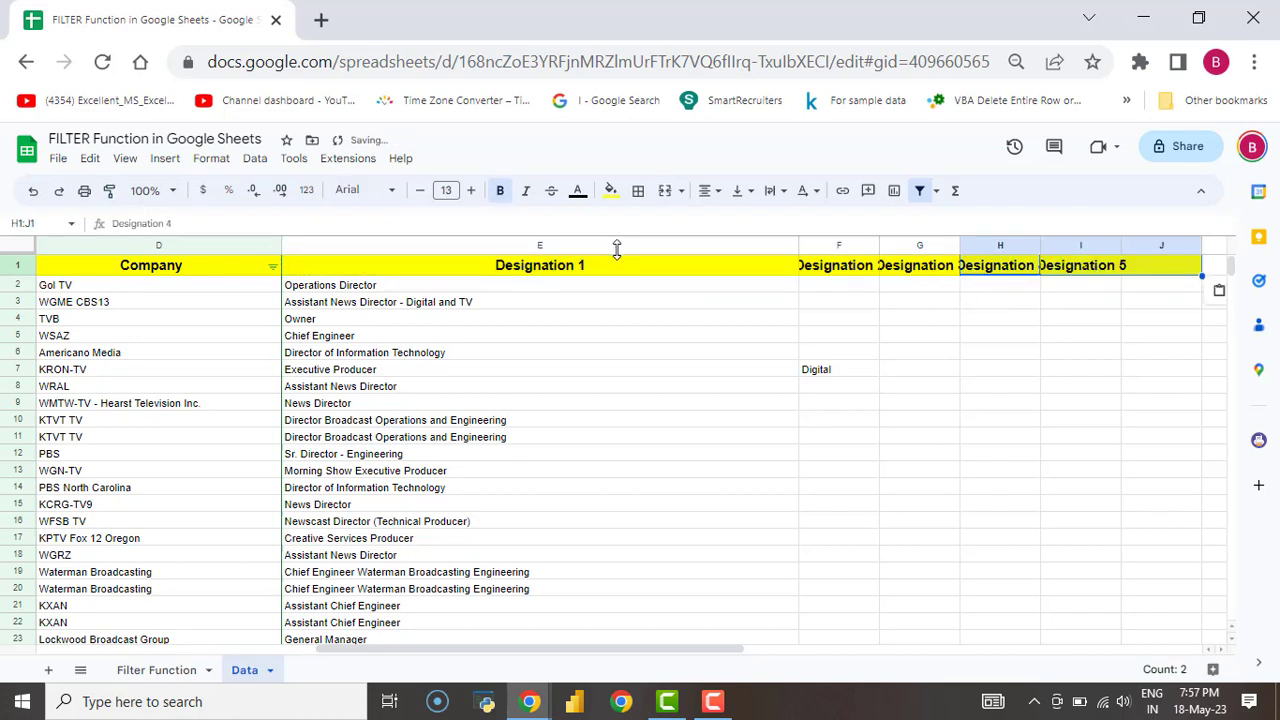
pyautogui.click(679, 355)
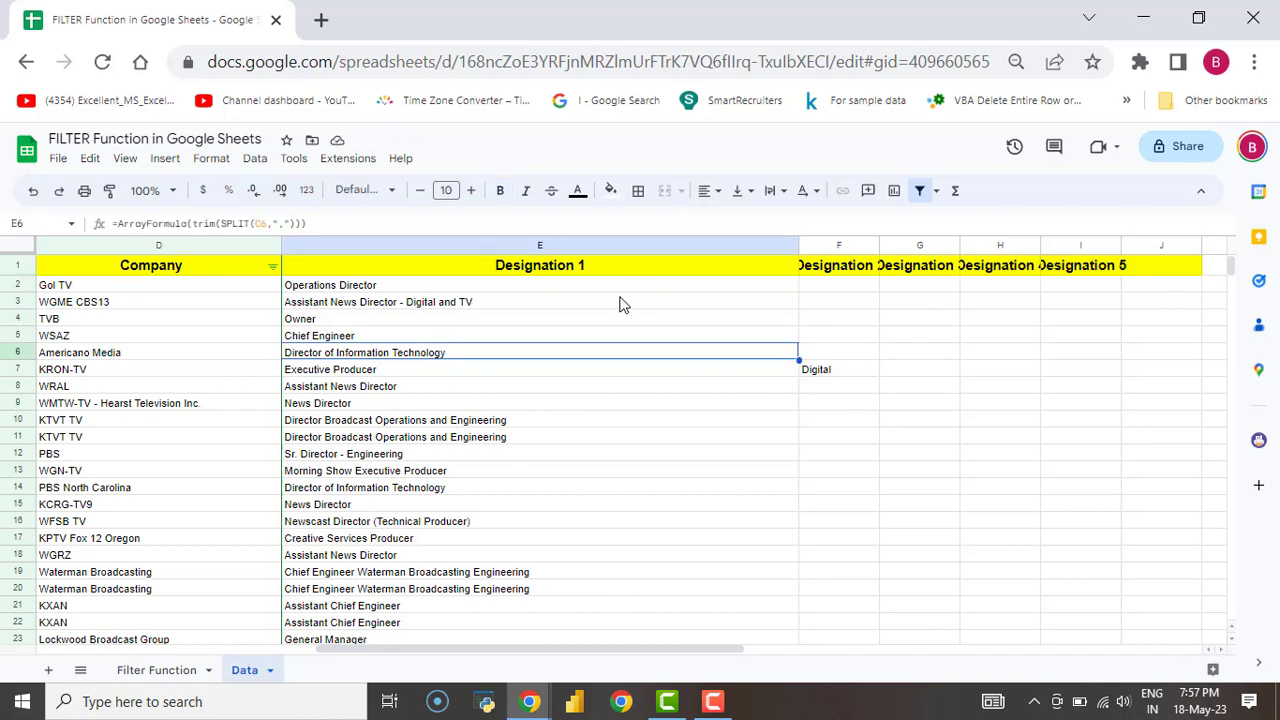
pyautogui.click(843, 318)
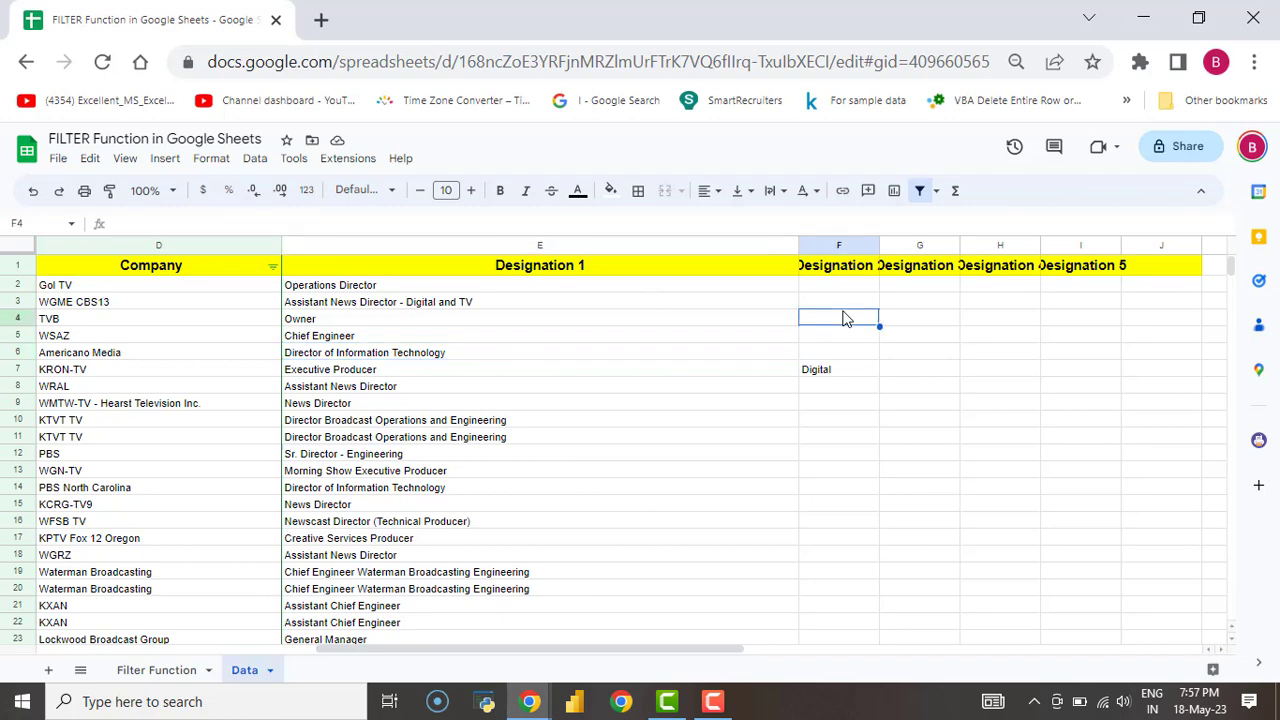
# Remove the filter from the header row of the Data sheet.
pyautogui.click(208, 372)
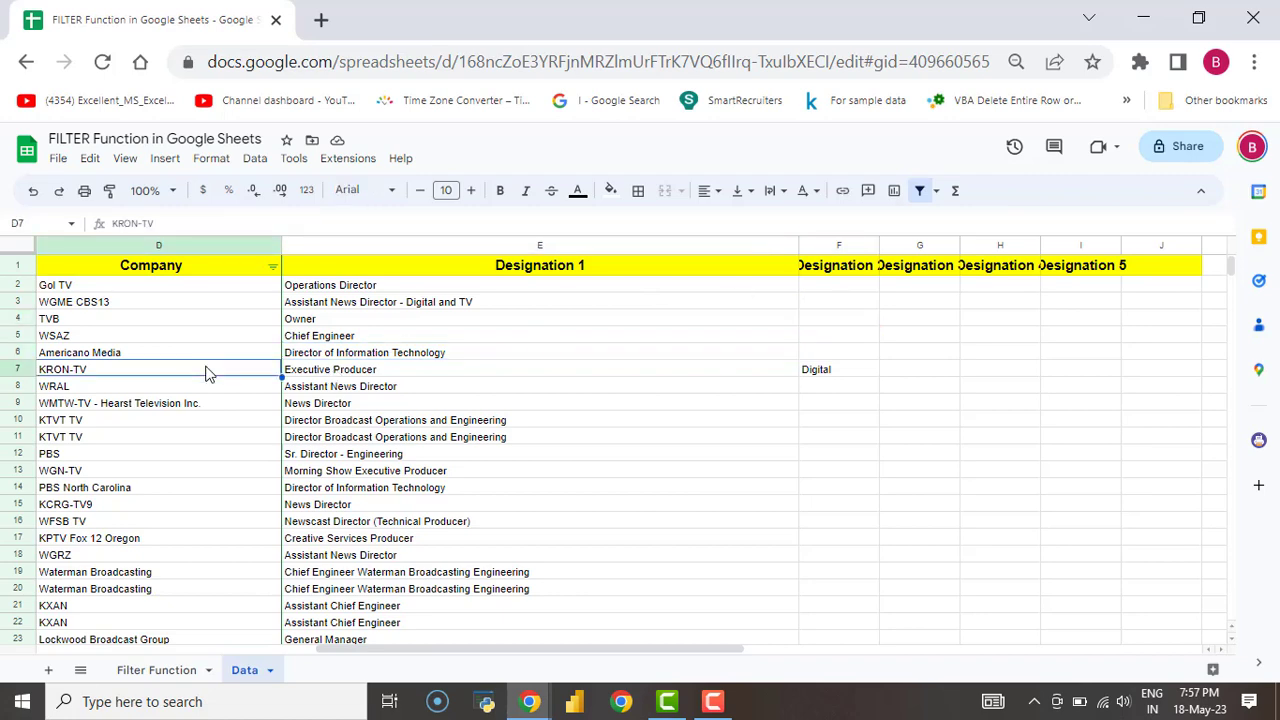
pyautogui.press('Home')
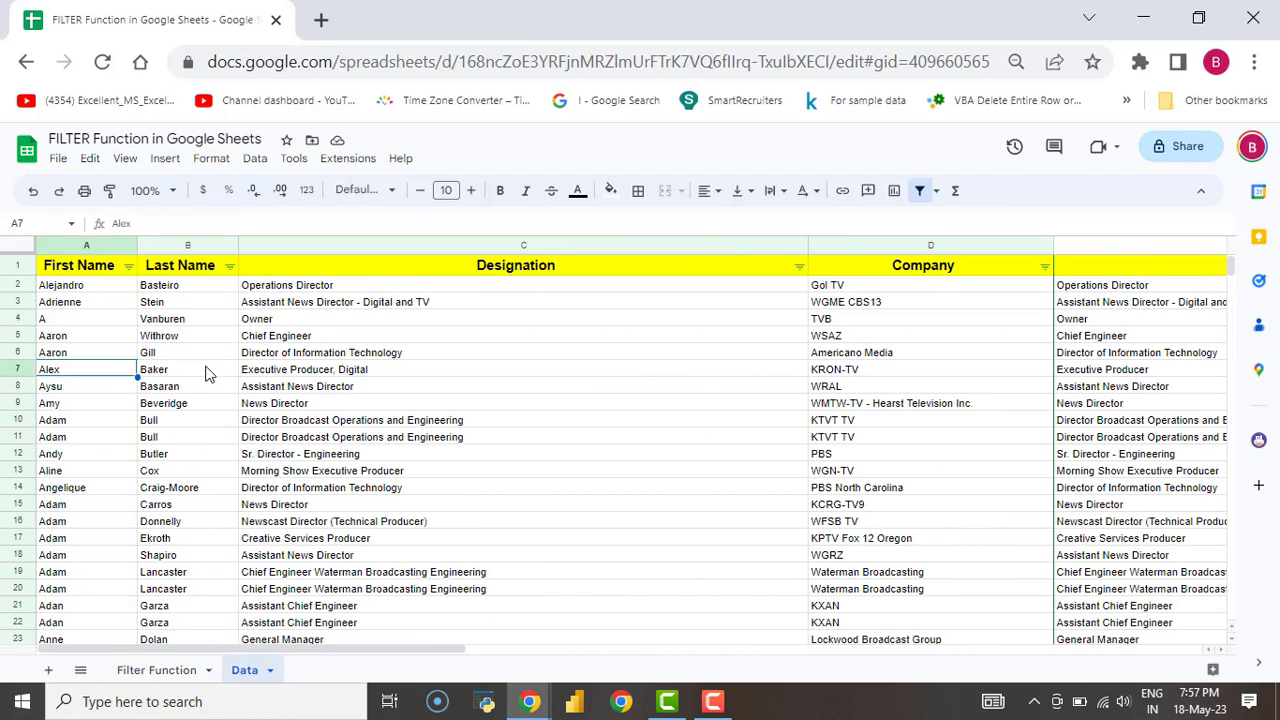
pyautogui.press('Right')
pyautogui.press('Right')
pyautogui.press('Right')
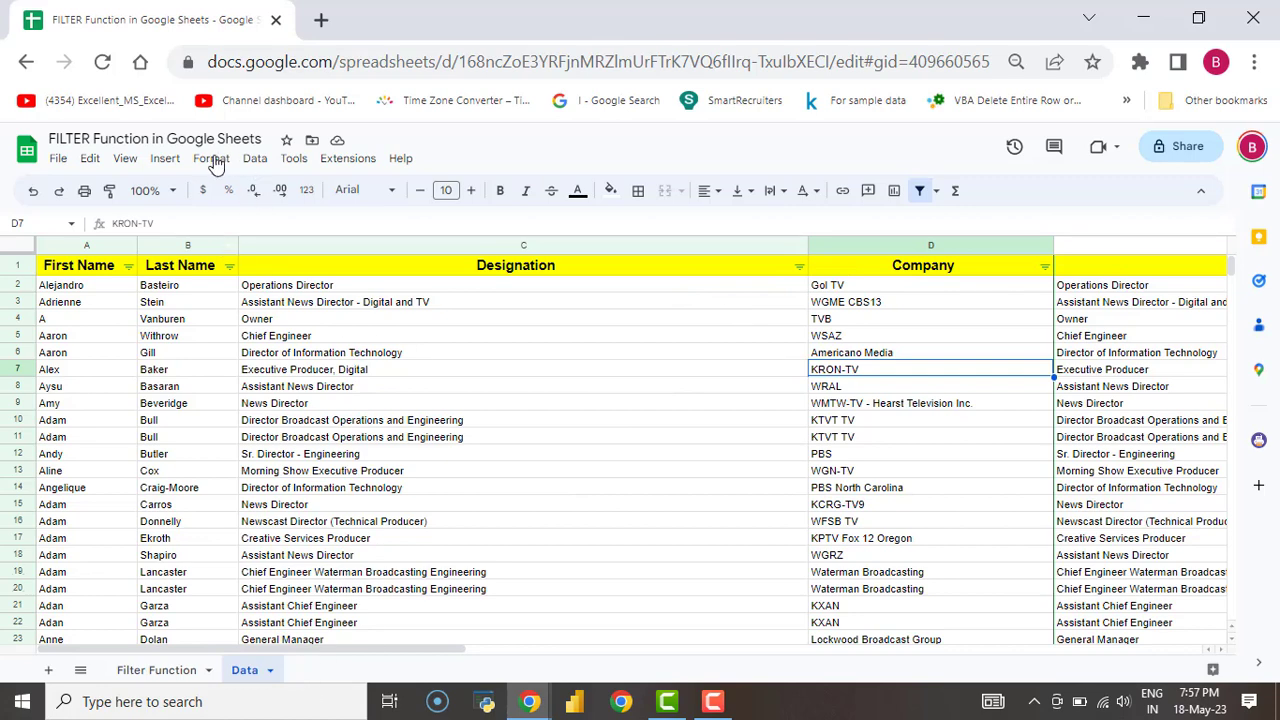
pyautogui.click(259, 172)
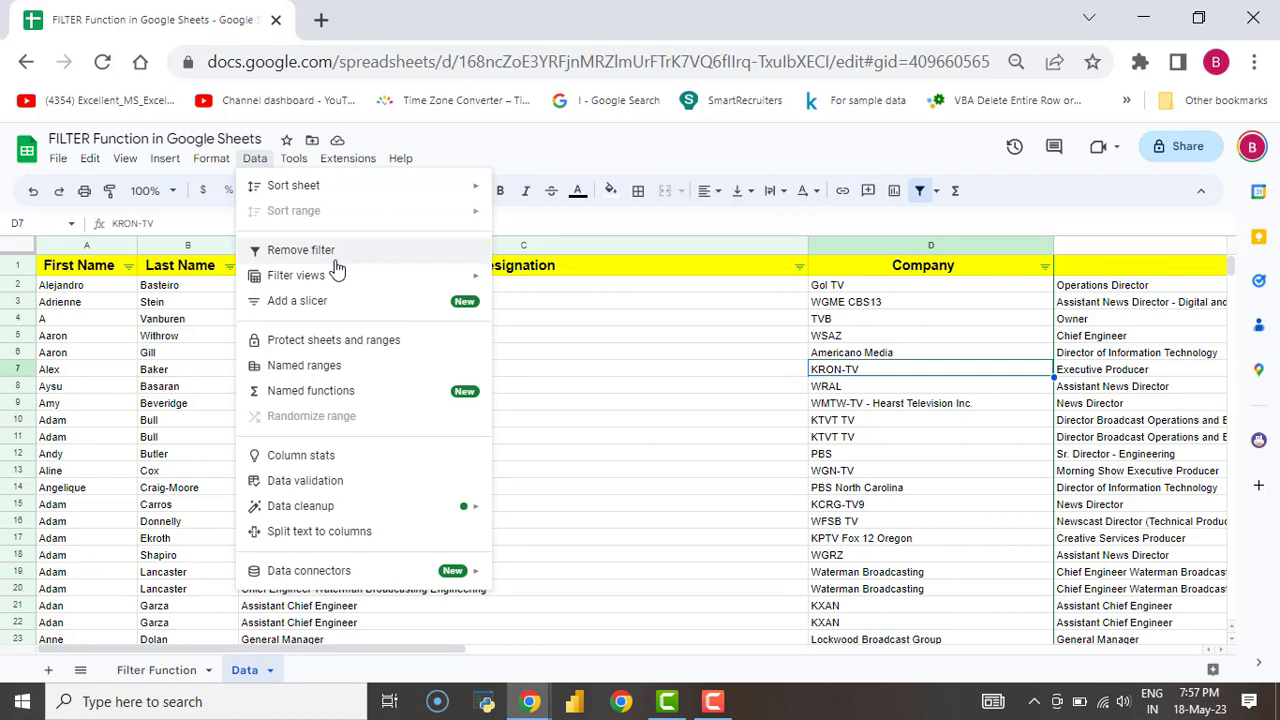
pyautogui.click(300, 250)
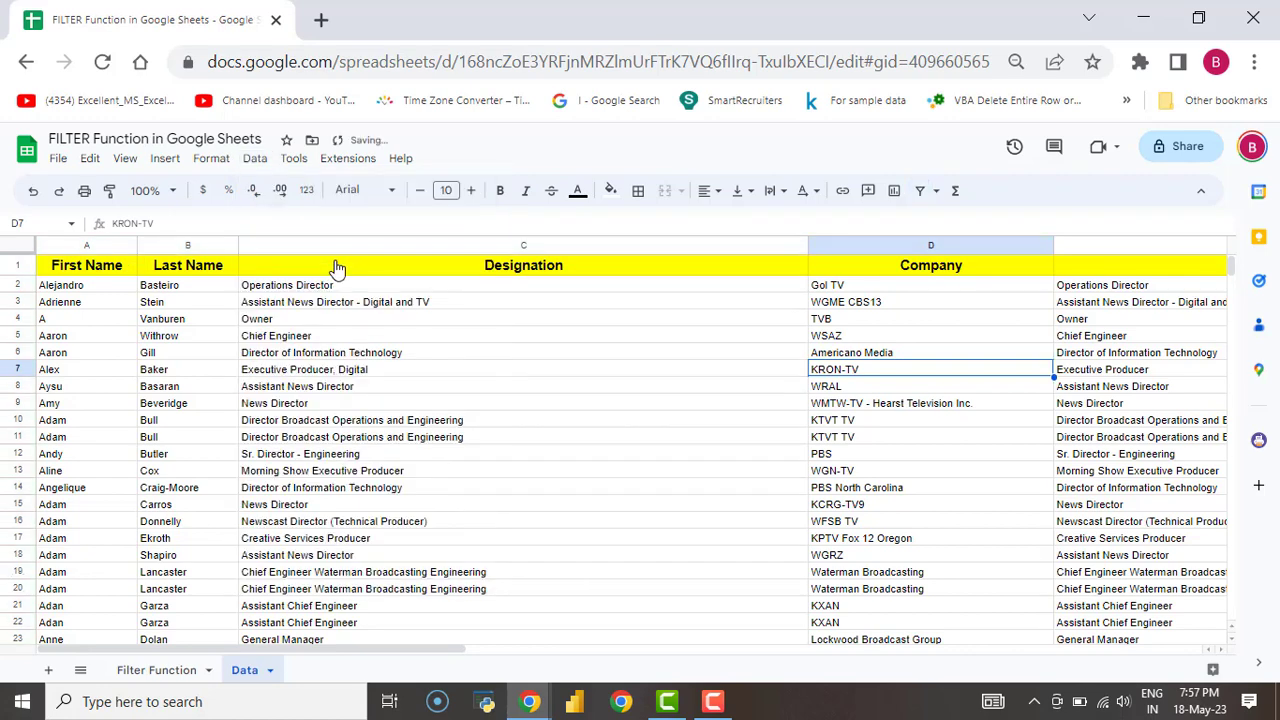
pyautogui.click(560, 386)
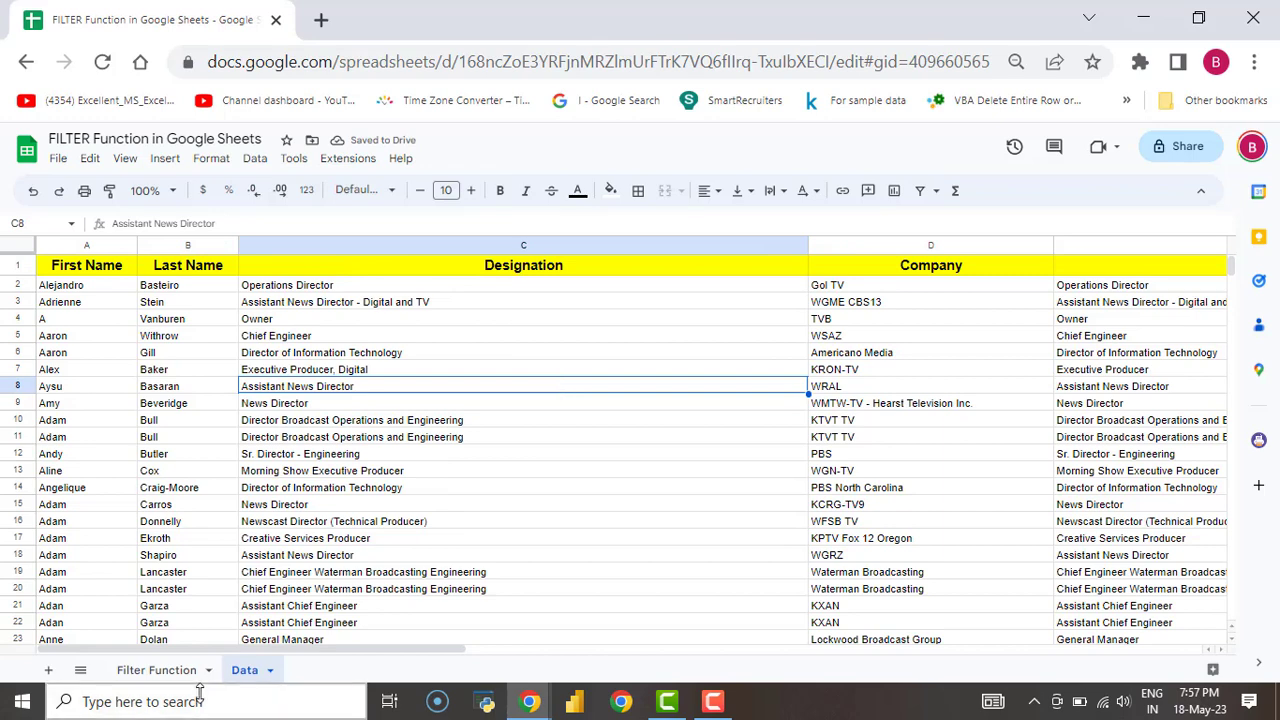
# Start a FILTER formula in cell B103 of the Filter Function sheet, using column A of the Data sheet as its range.
pyautogui.click(165, 674)
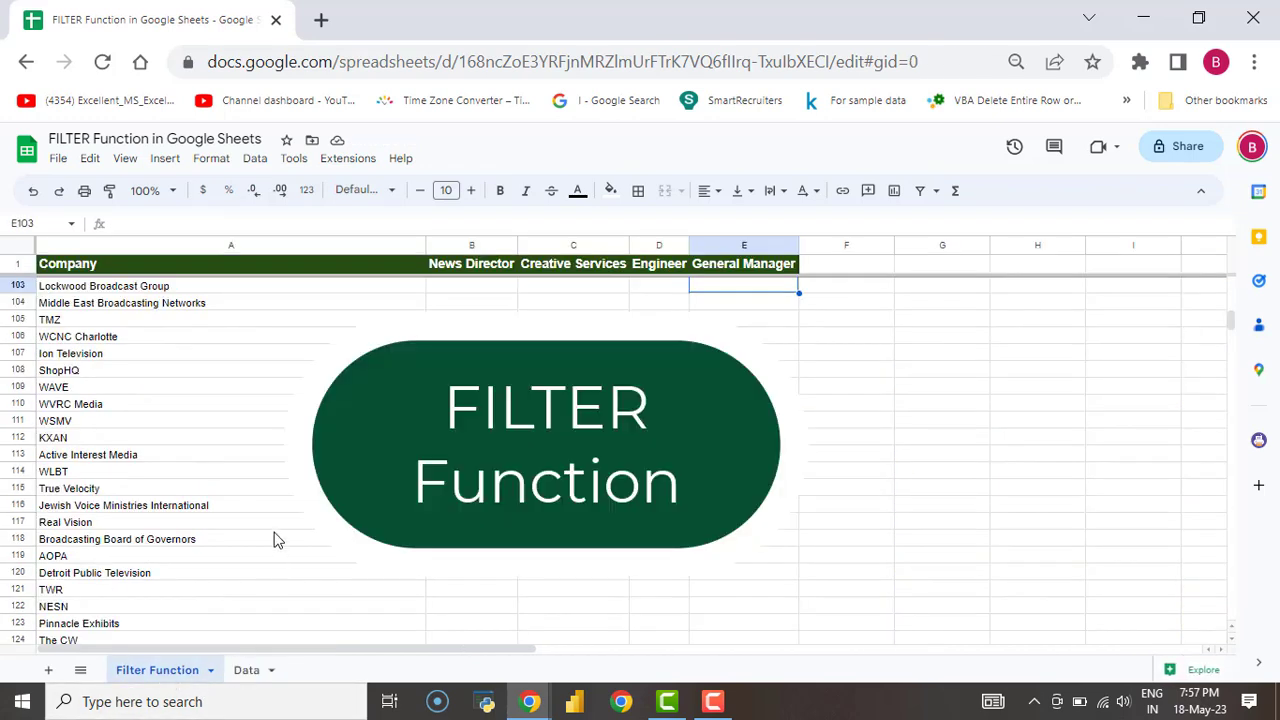
pyautogui.click(449, 297)
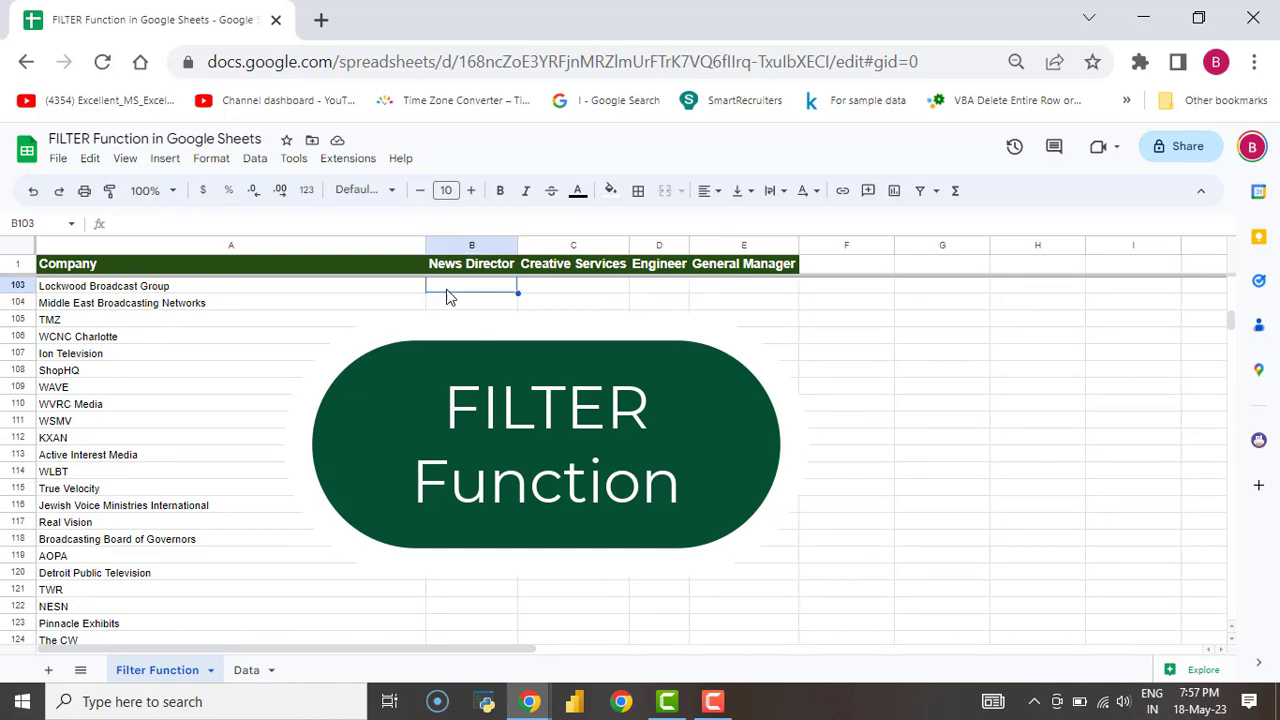
pyautogui.write('=filter')
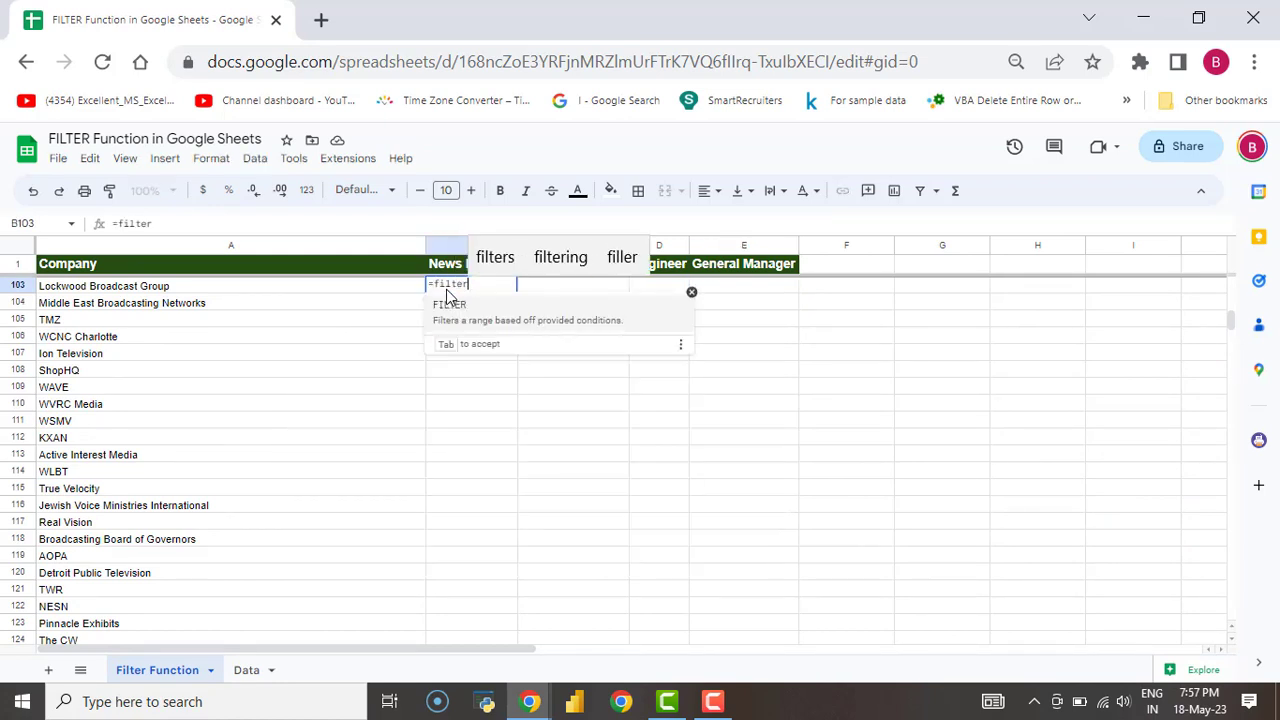
pyautogui.press('Tab')
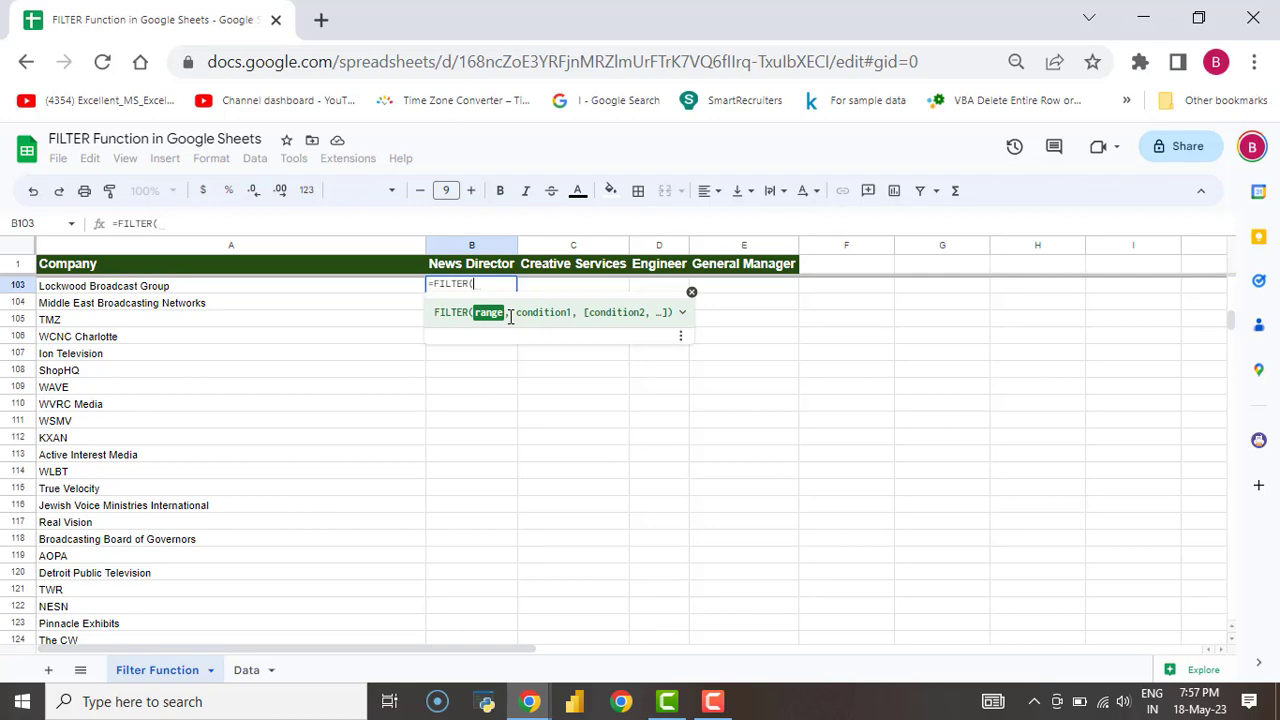
pyautogui.click(245, 670)
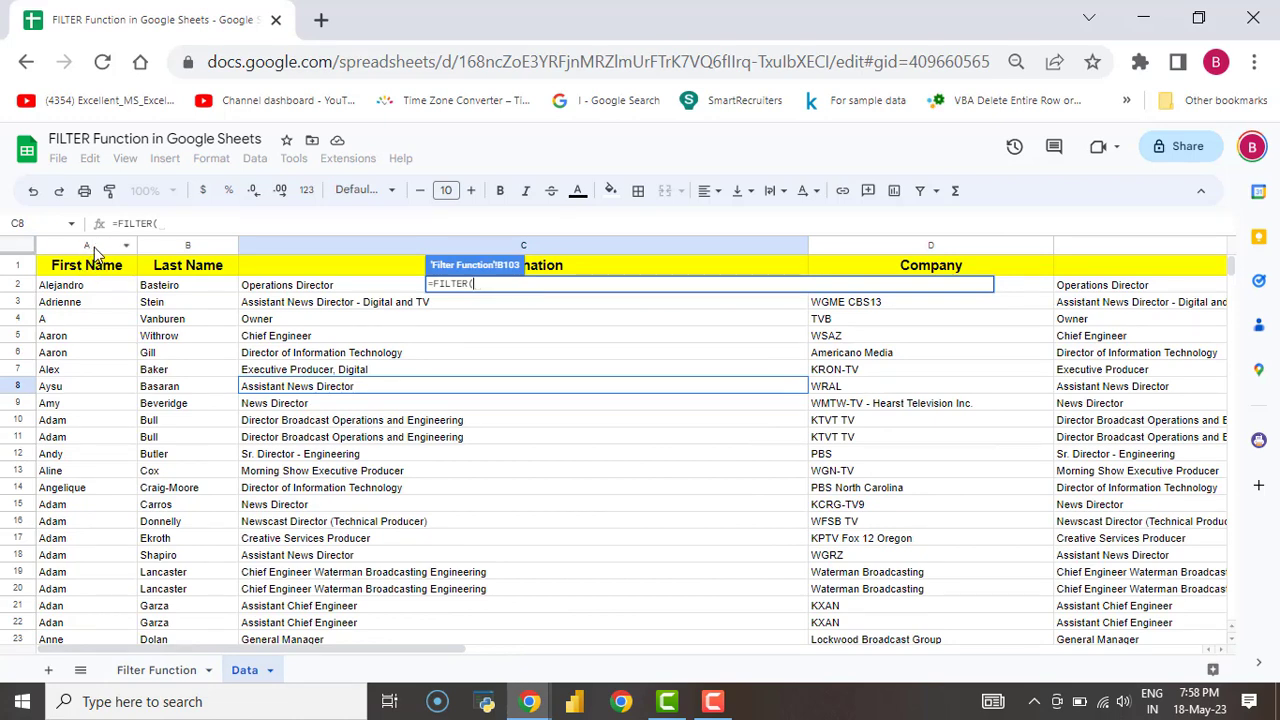
pyautogui.click(96, 255)
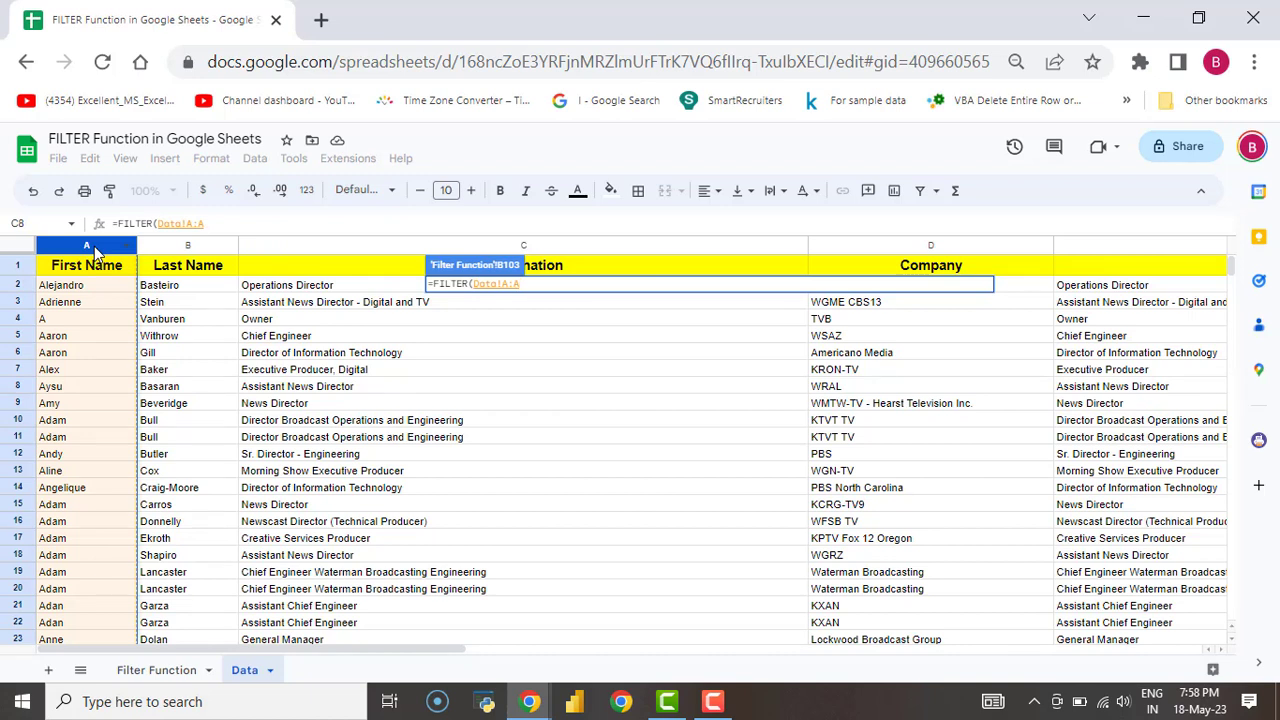
pyautogui.write(',')
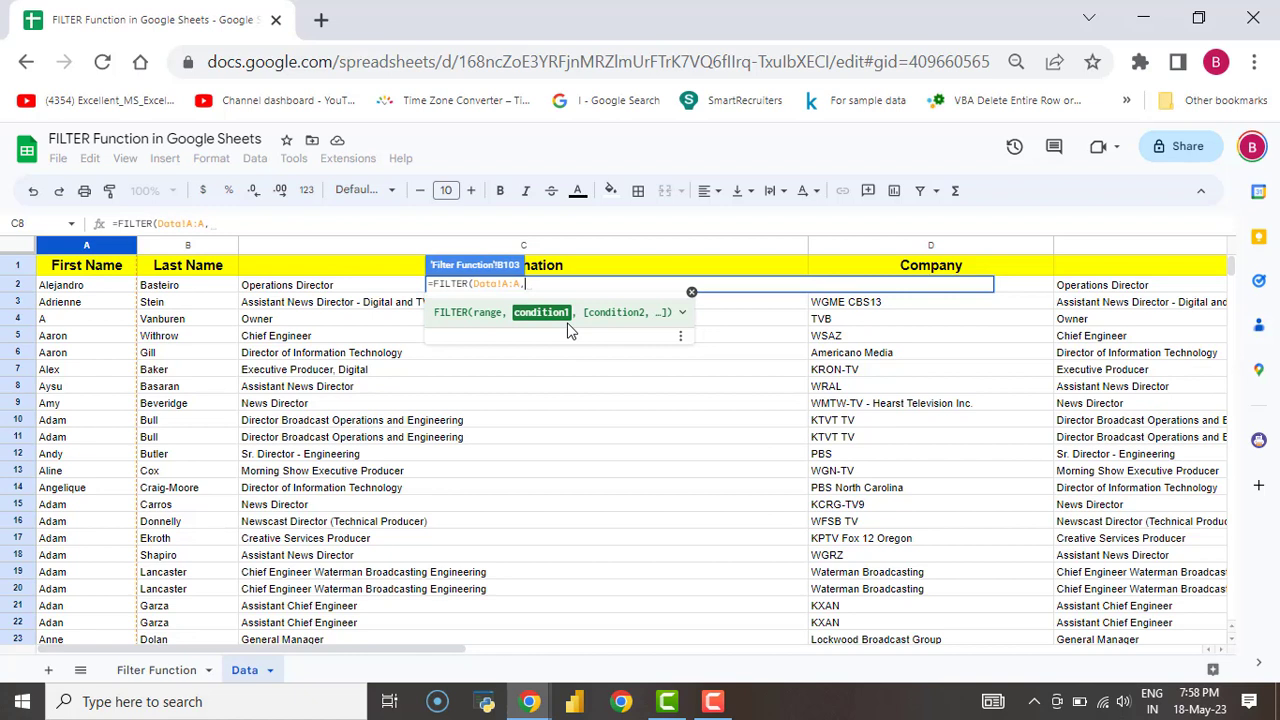
# Add the first FILTER condition Data!D:D=$A2, matching the Data sheet's Company column to the company name with the column reference locked.
pyautogui.click(910, 251)
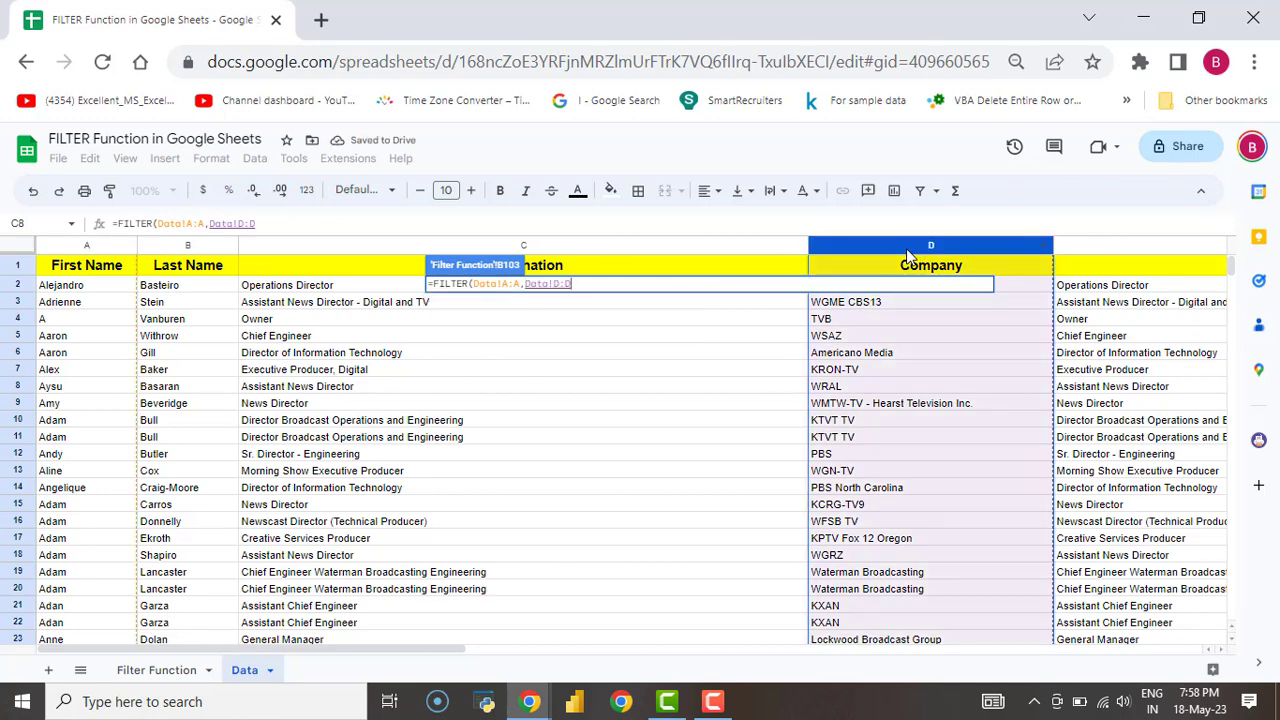
pyautogui.write('=')
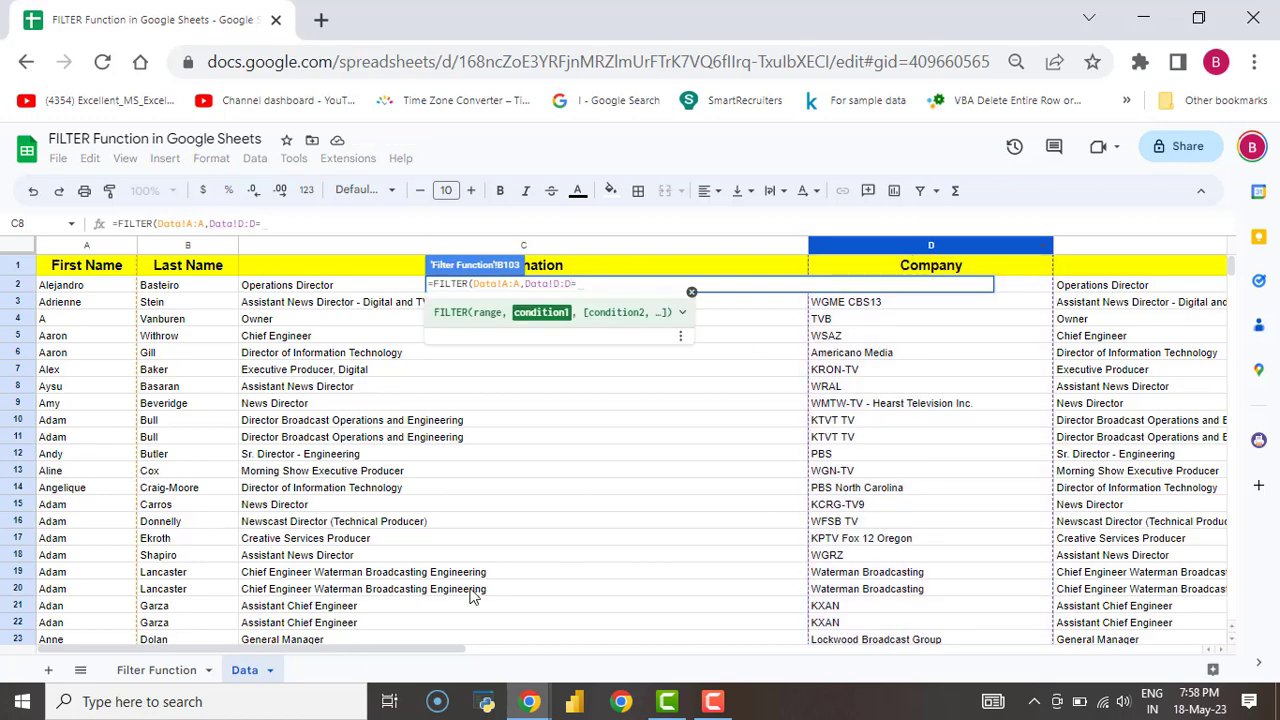
pyautogui.click(178, 671)
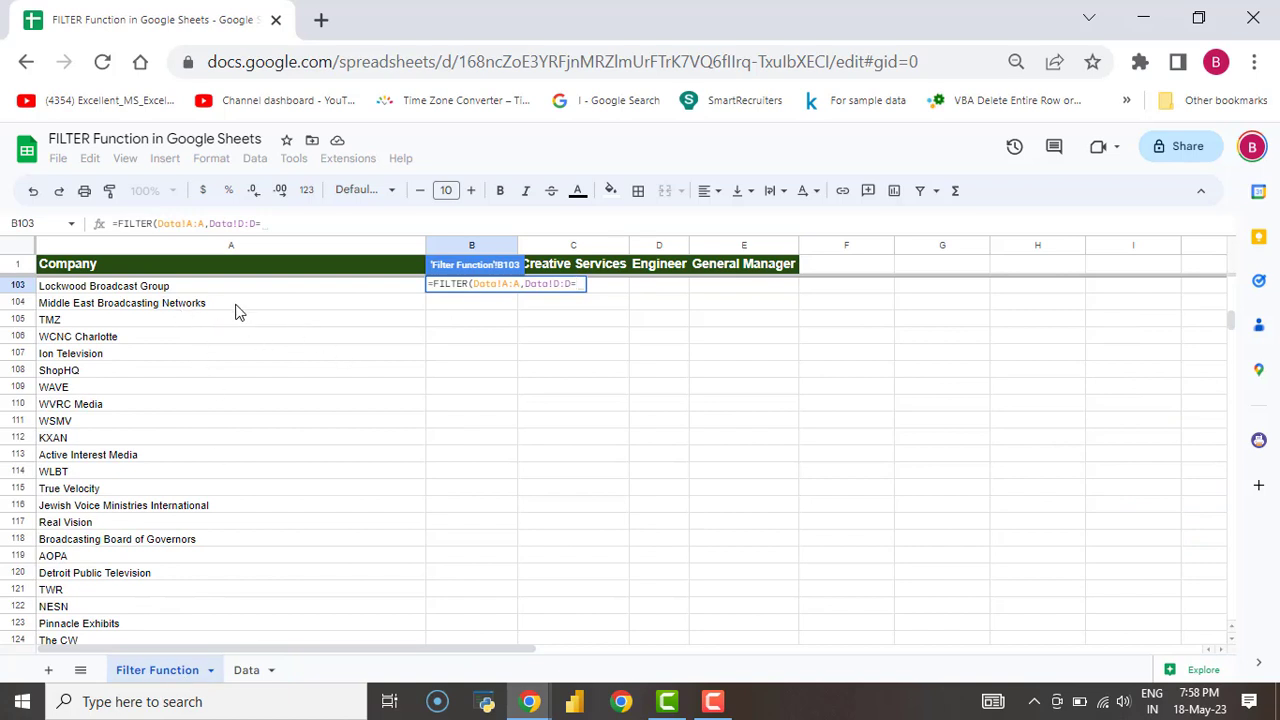
pyautogui.click(237, 308)
pyautogui.hotkey('ctrl', 'Up')
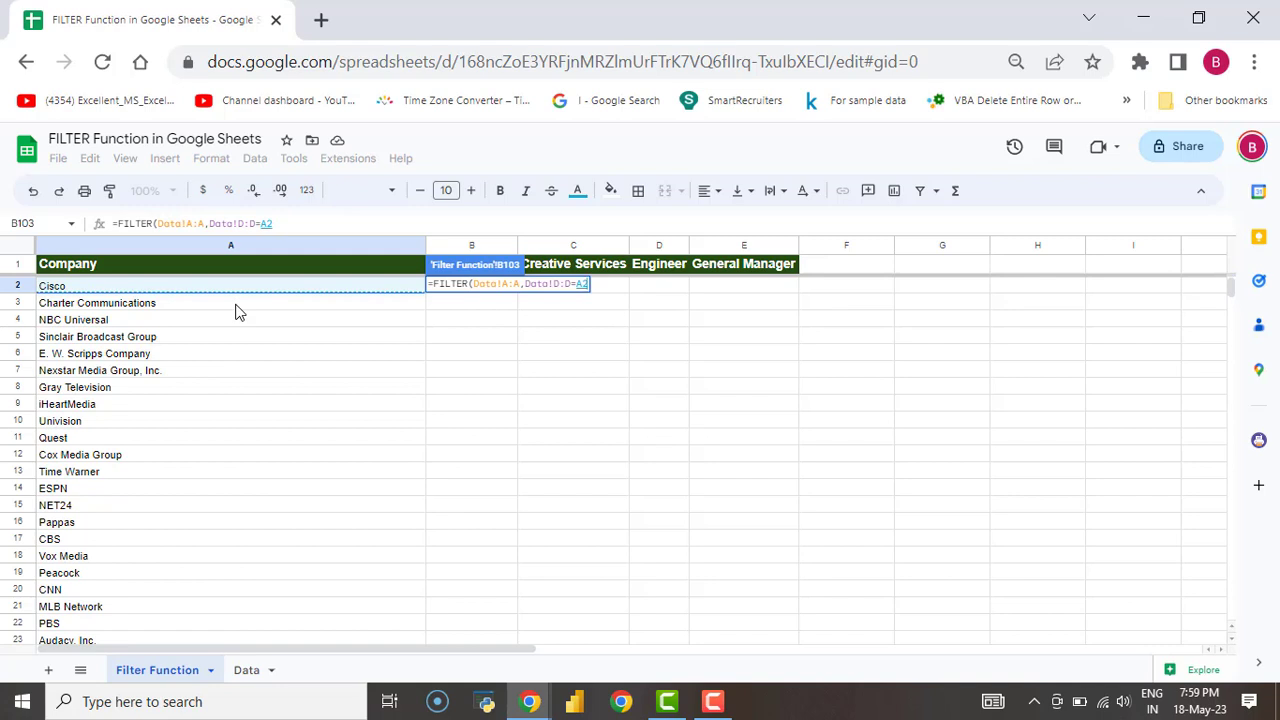
pyautogui.press('F4')
pyautogui.press('F4')
pyautogui.press('F4')
pyautogui.write(',')
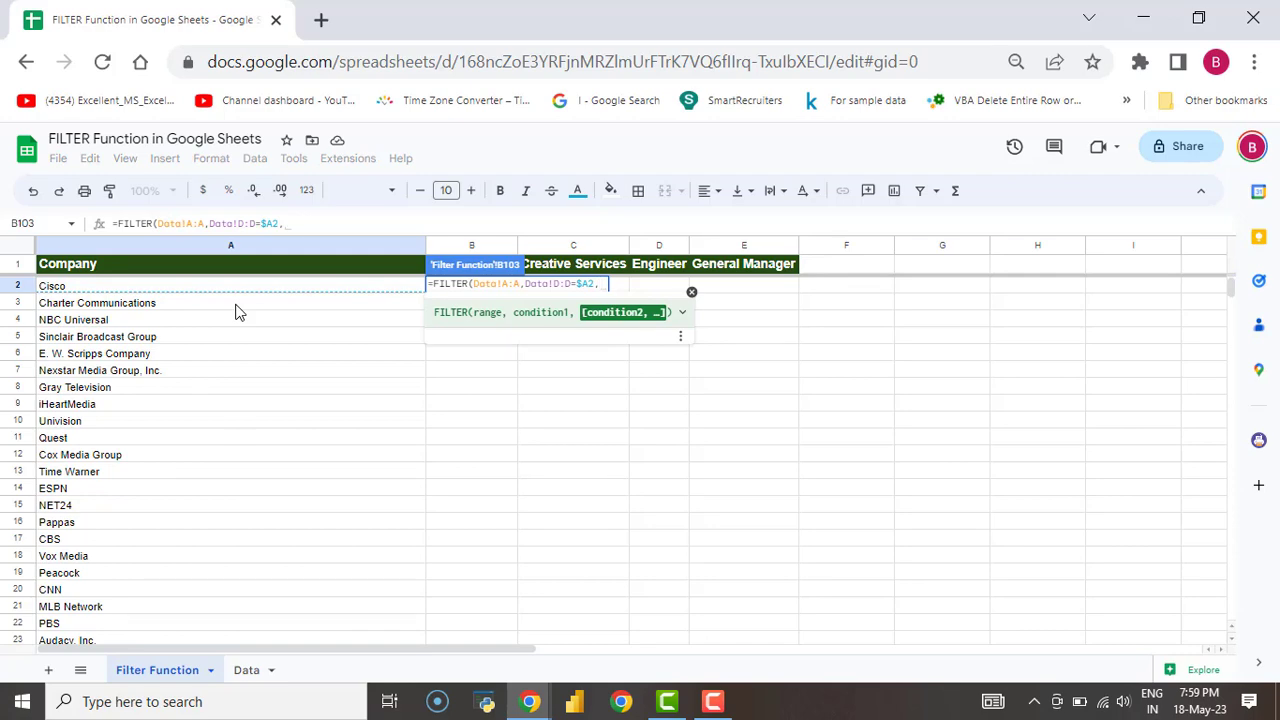
# Add the second condition Data!E:E=B$1, matching Designation 1 to the News Director header with its row locked, and complete the FILTER formula.
pyautogui.click(250, 671)
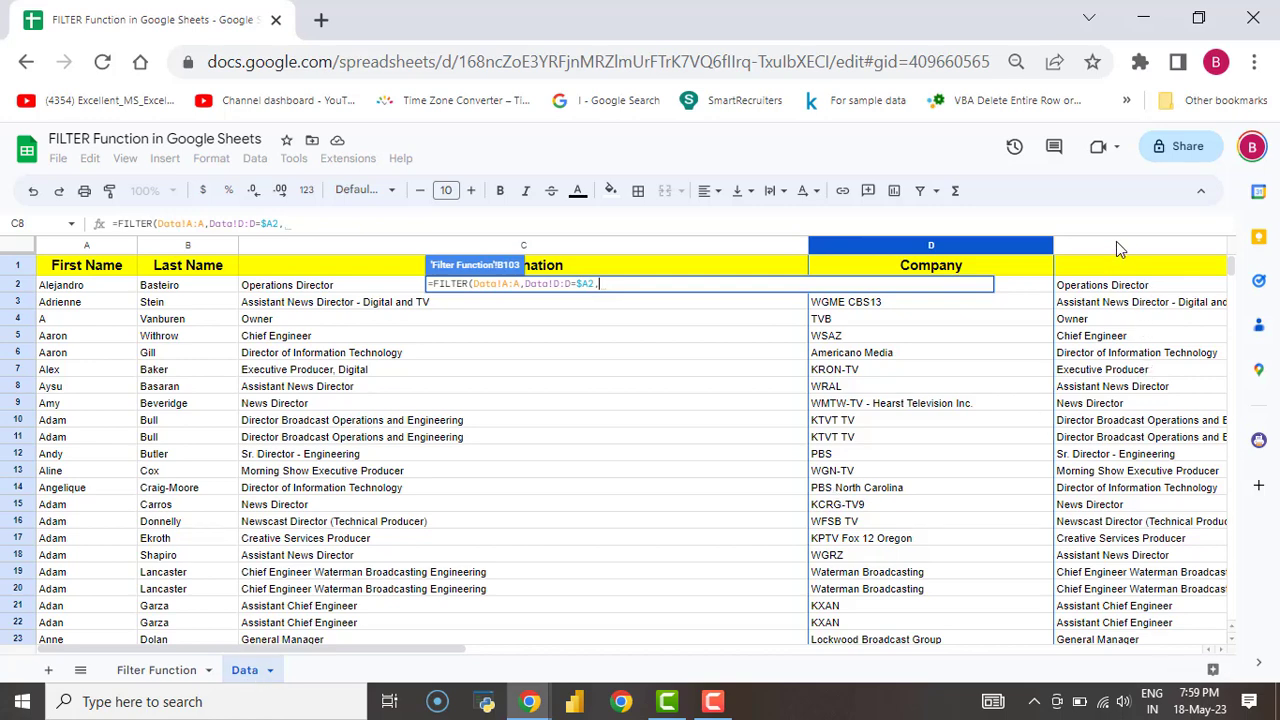
pyautogui.click(1118, 249)
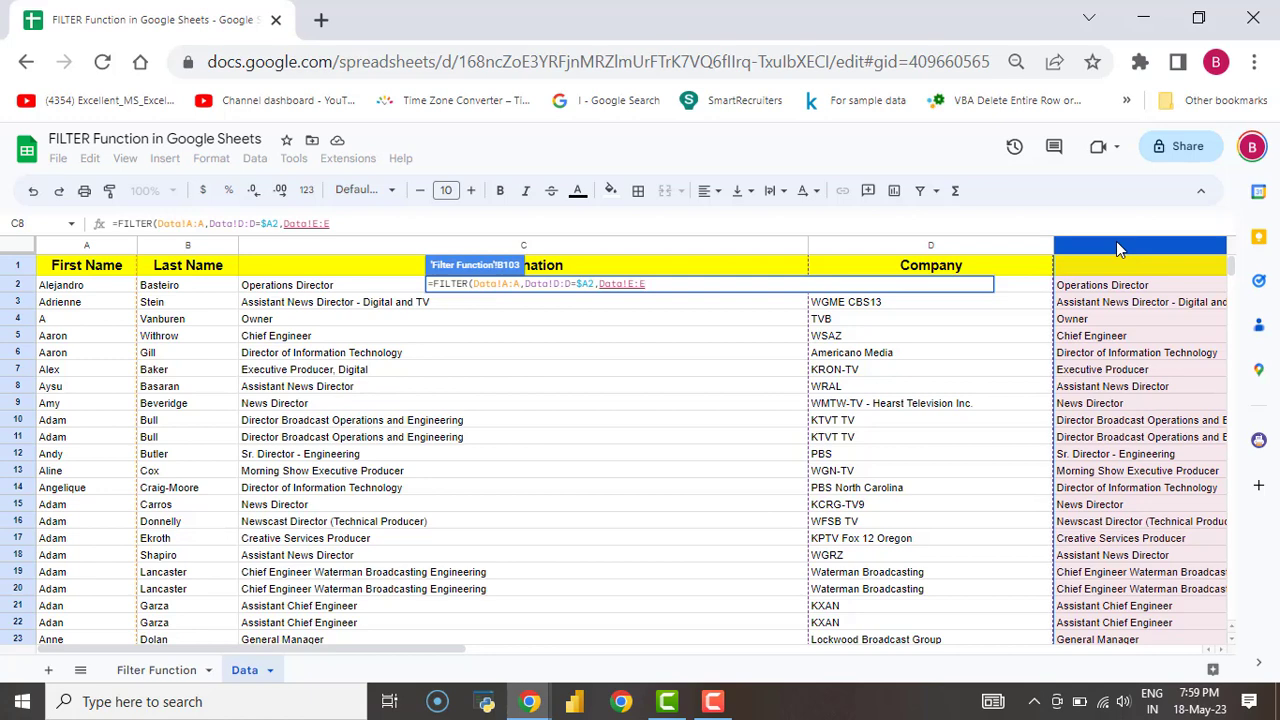
pyautogui.write('=')
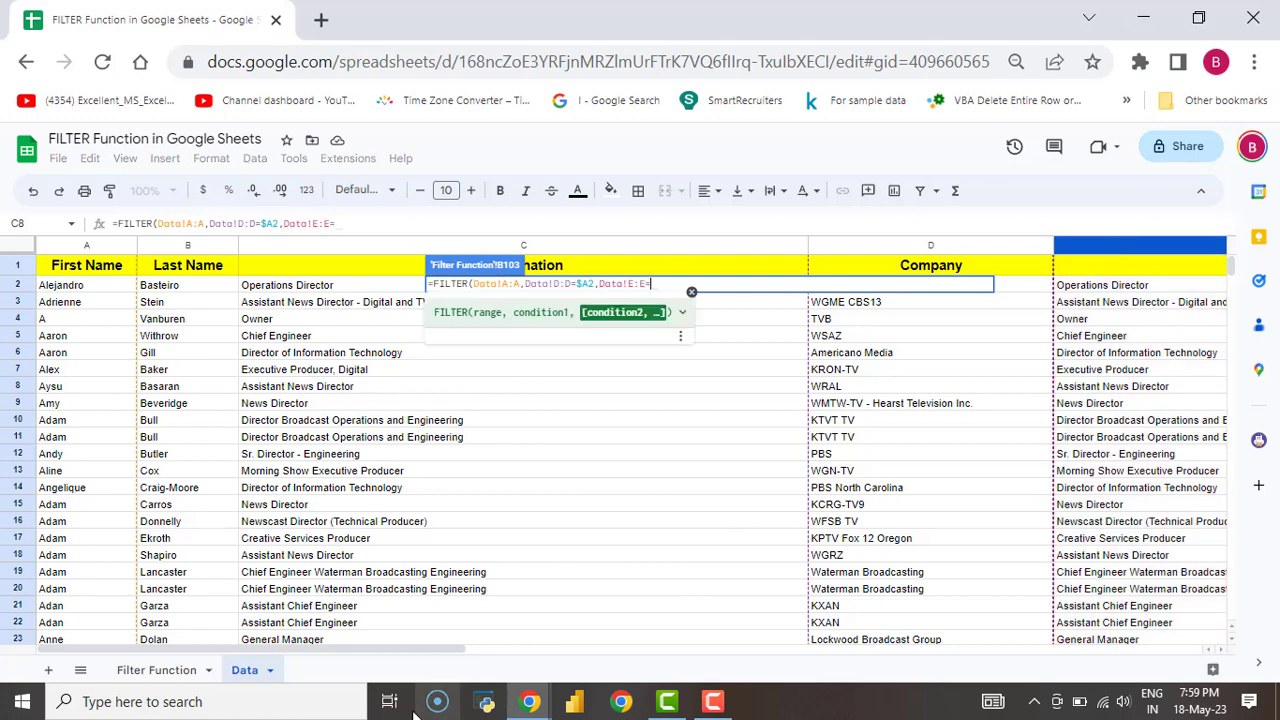
pyautogui.click(141, 677)
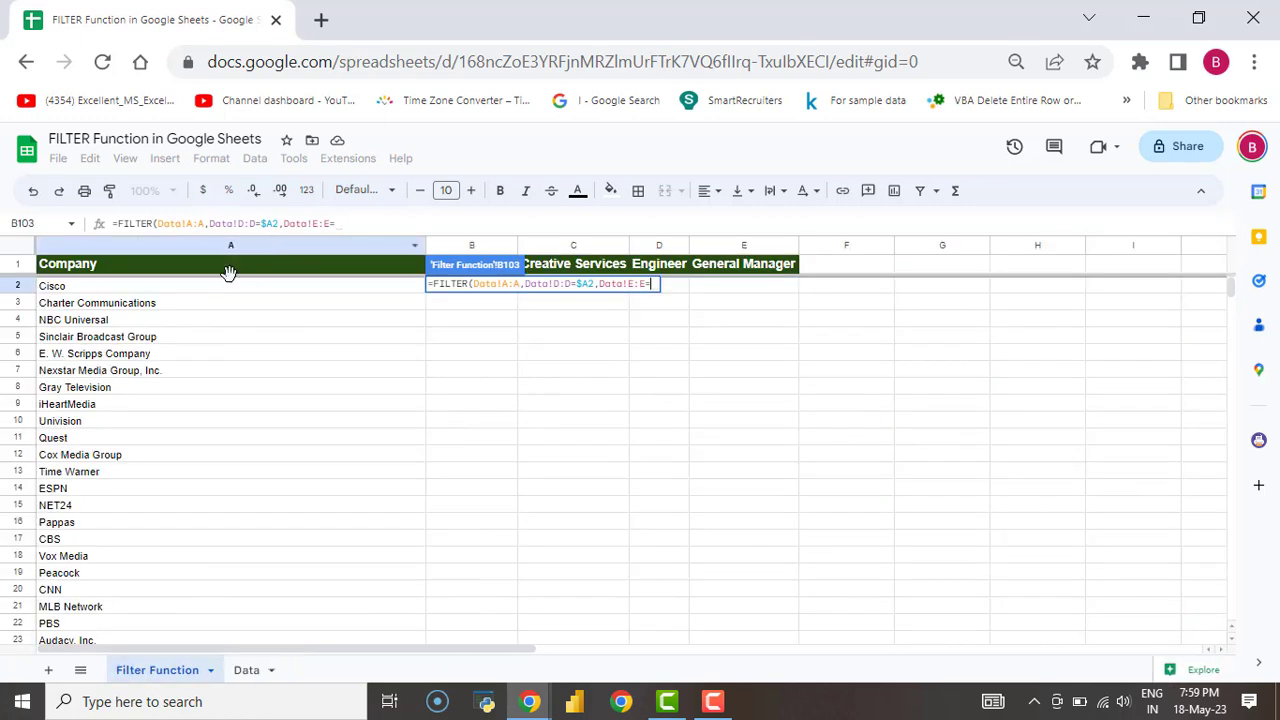
pyautogui.click(225, 287)
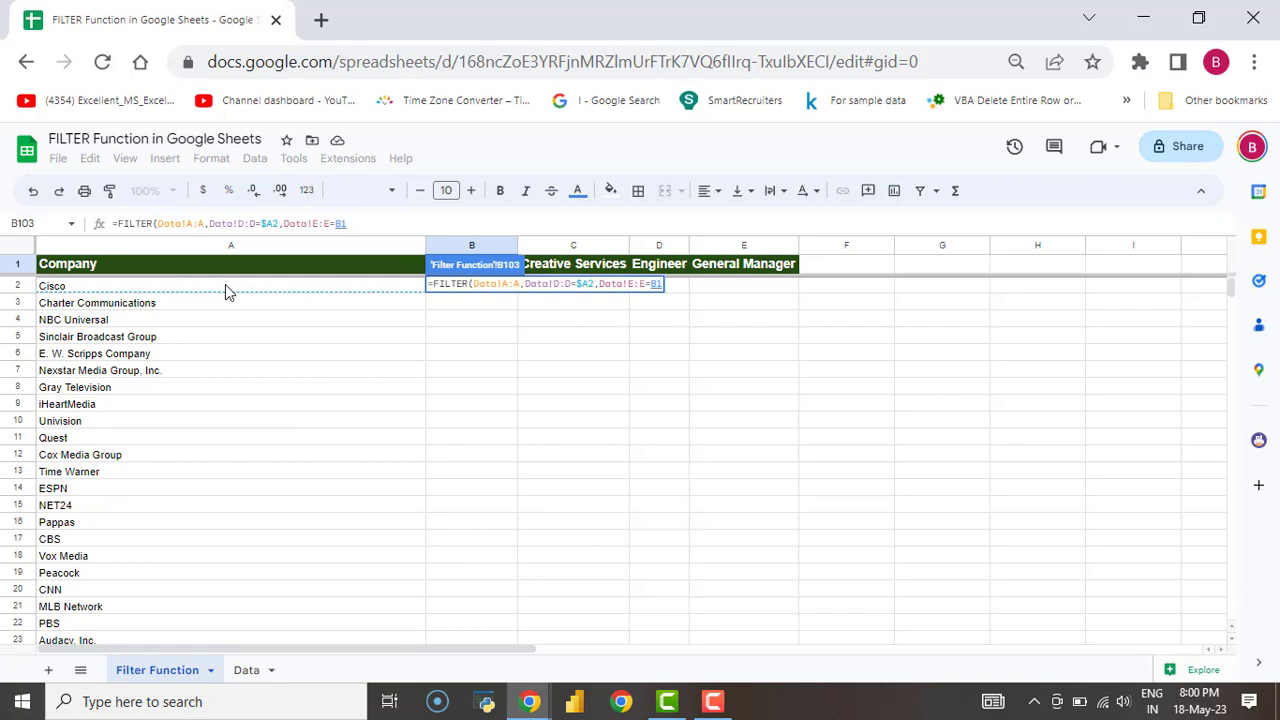
pyautogui.press('F4')
pyautogui.press('F4')
pyautogui.write(',')
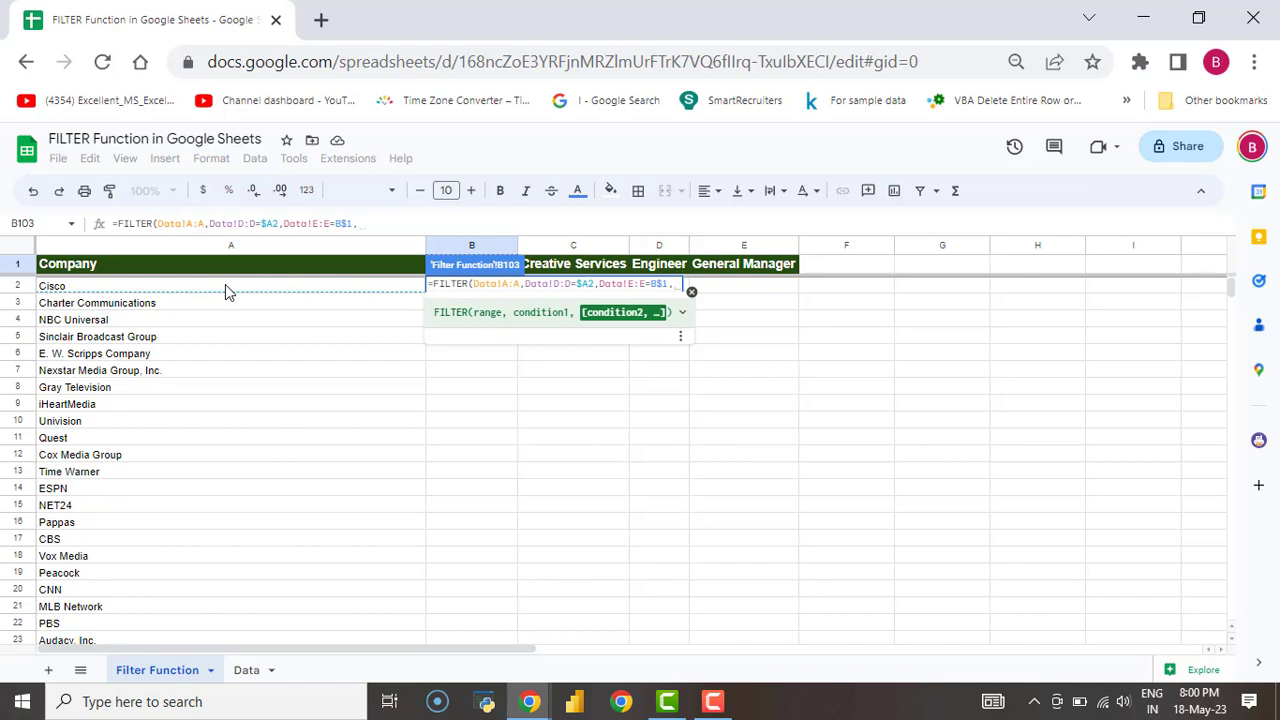
pyautogui.press('BackSpace')
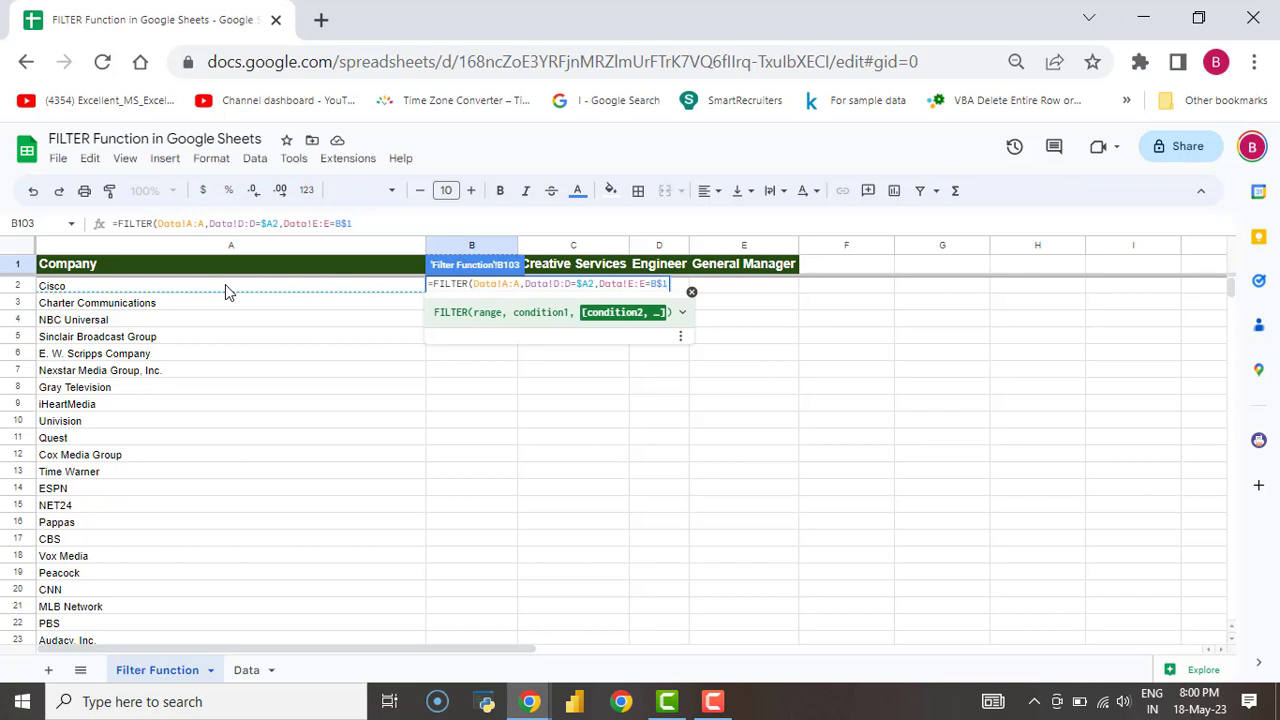
pyautogui.write(')')
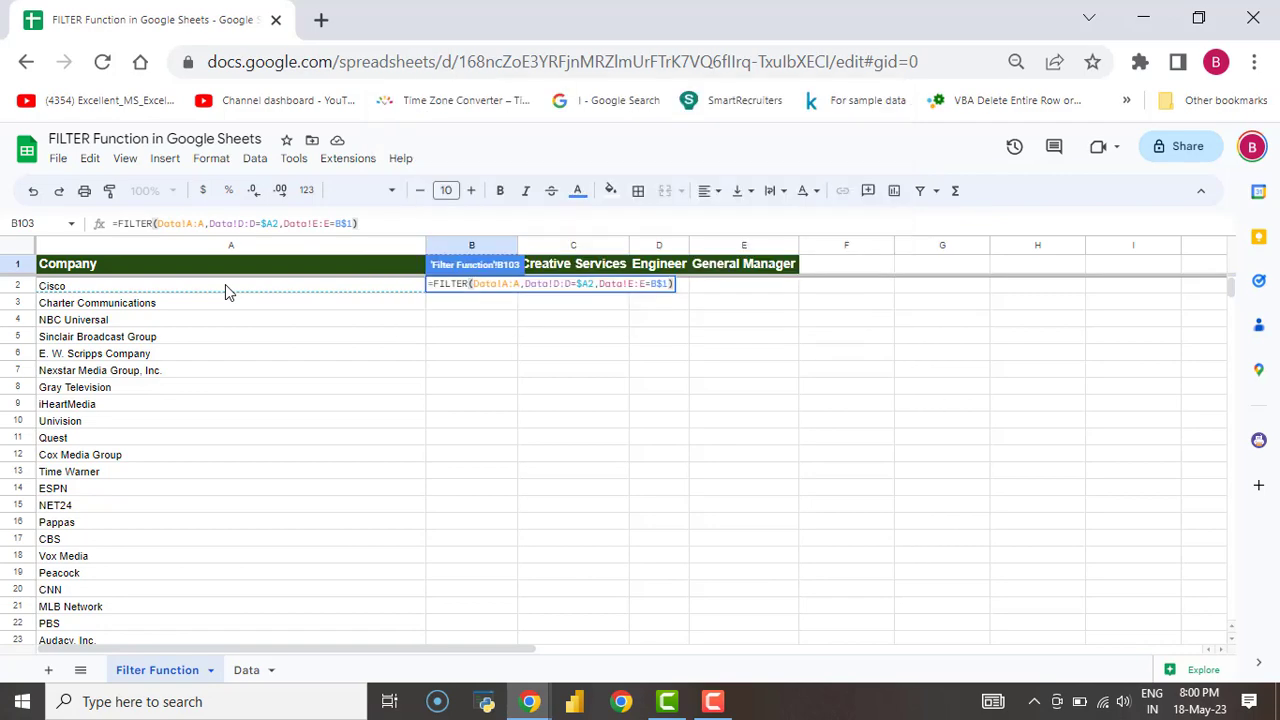
pyautogui.click(522, 79)
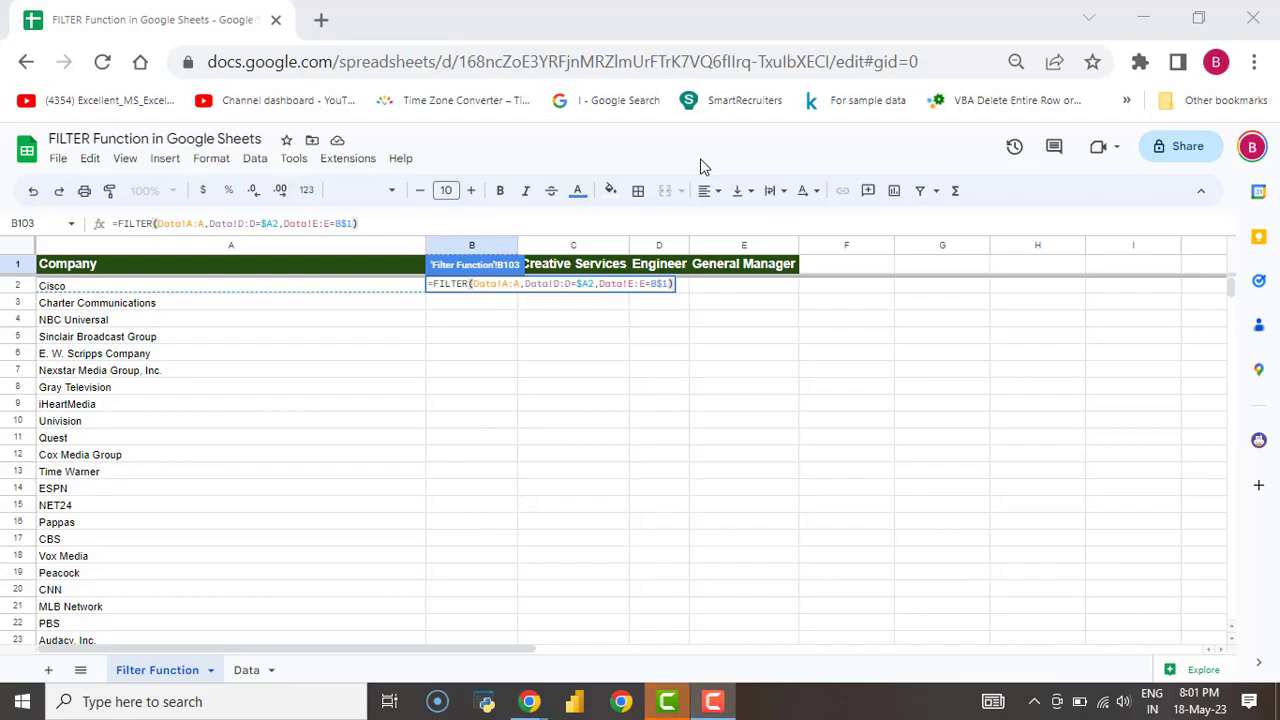
pyautogui.click(660, 289)
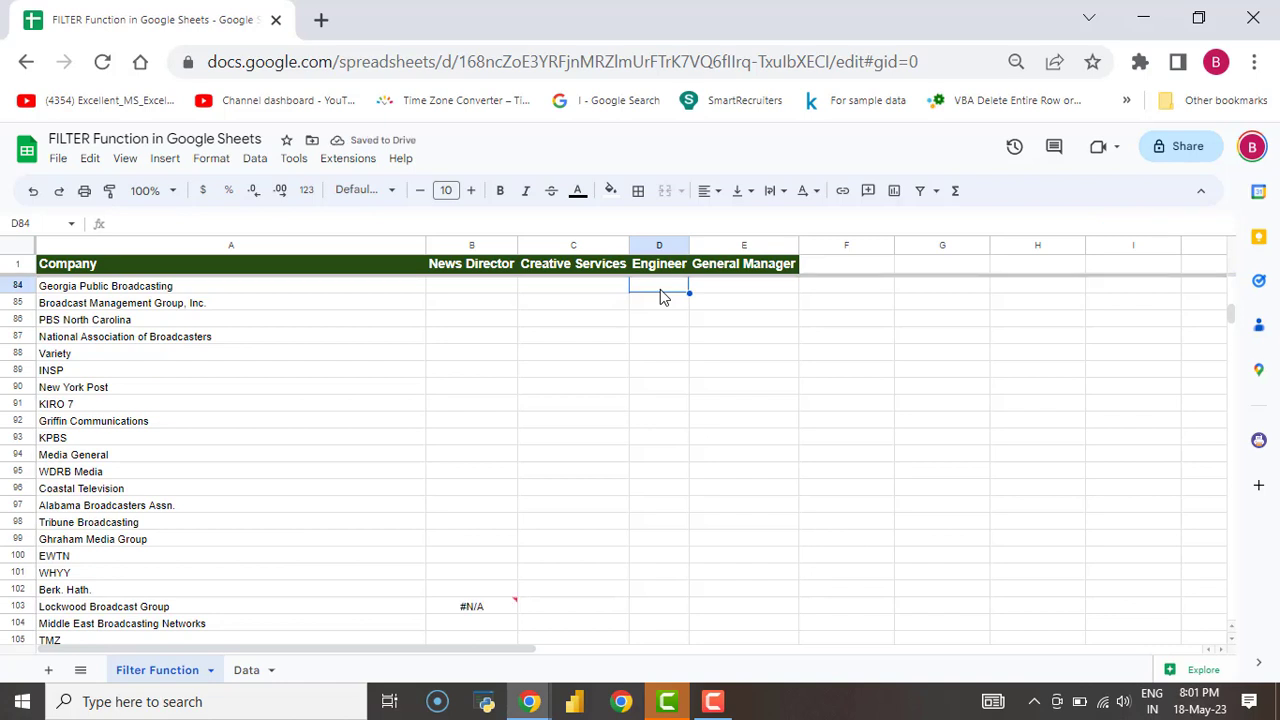
# Copy the full FILTER formula text from cell B103 and clear that cell.
pyautogui.click(489, 308)
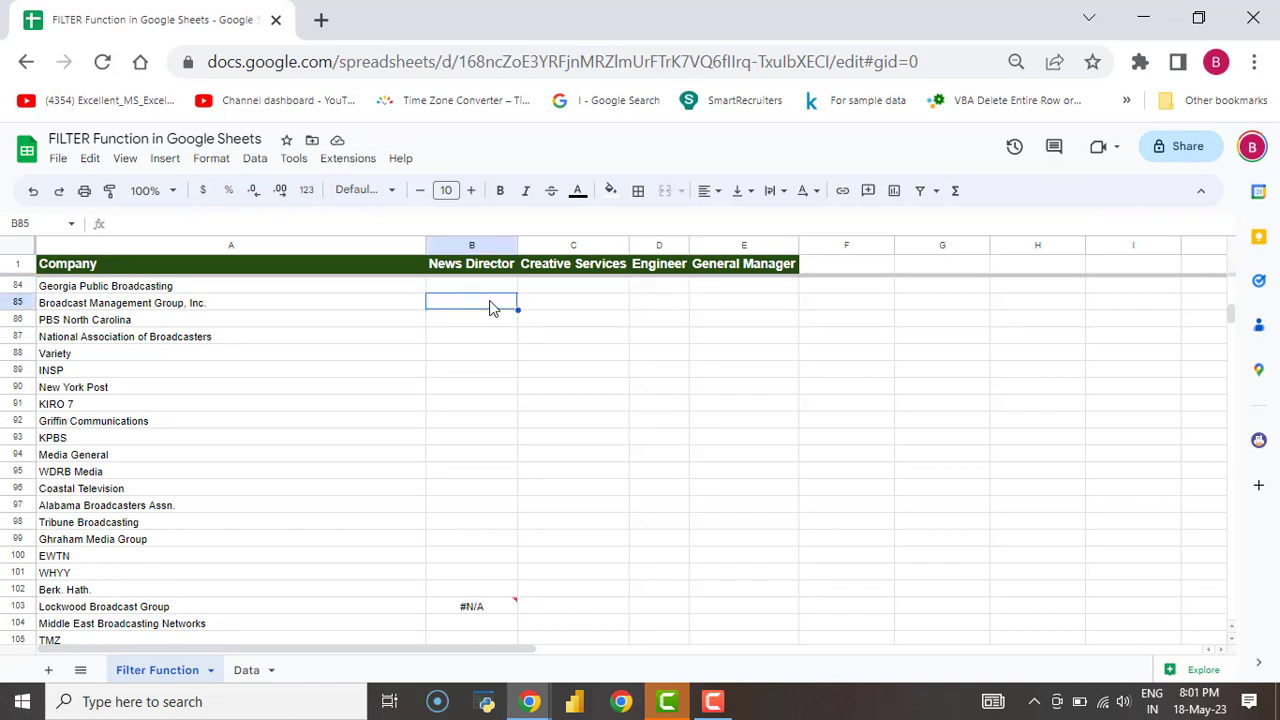
pyautogui.hotkey('ctrl', 'Down')
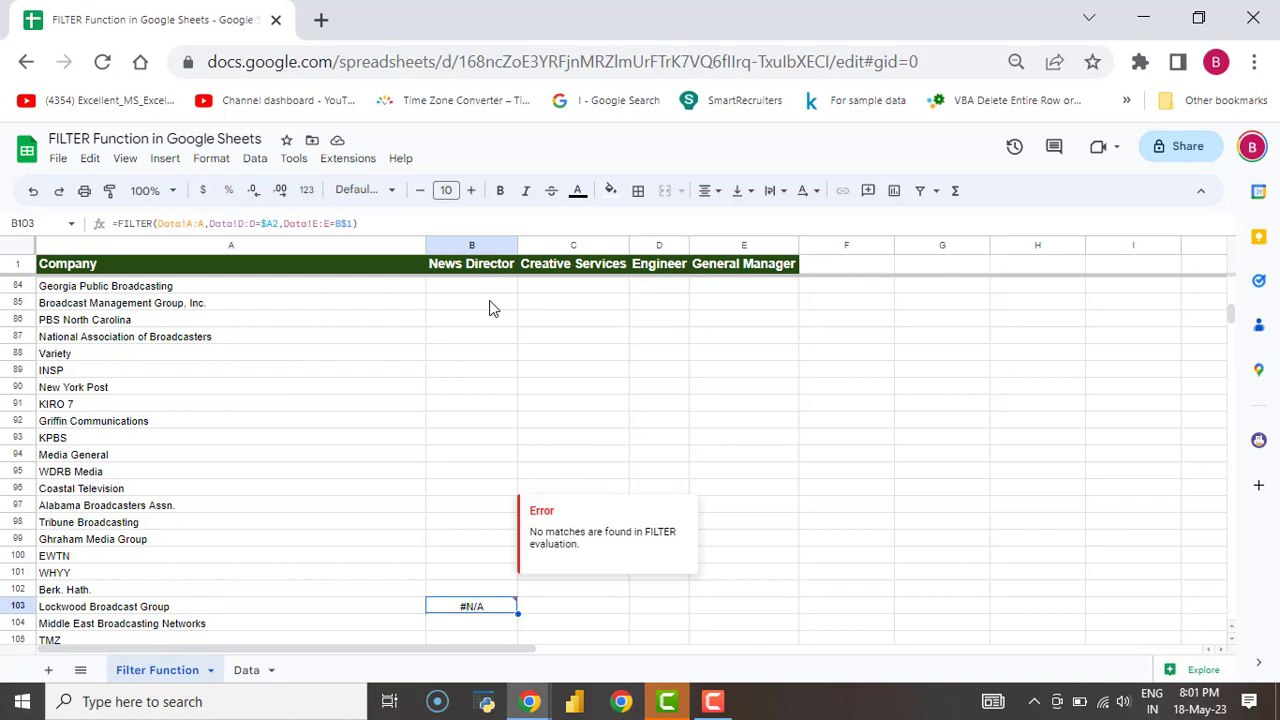
pyautogui.hotkey('ctrl', 'Up')
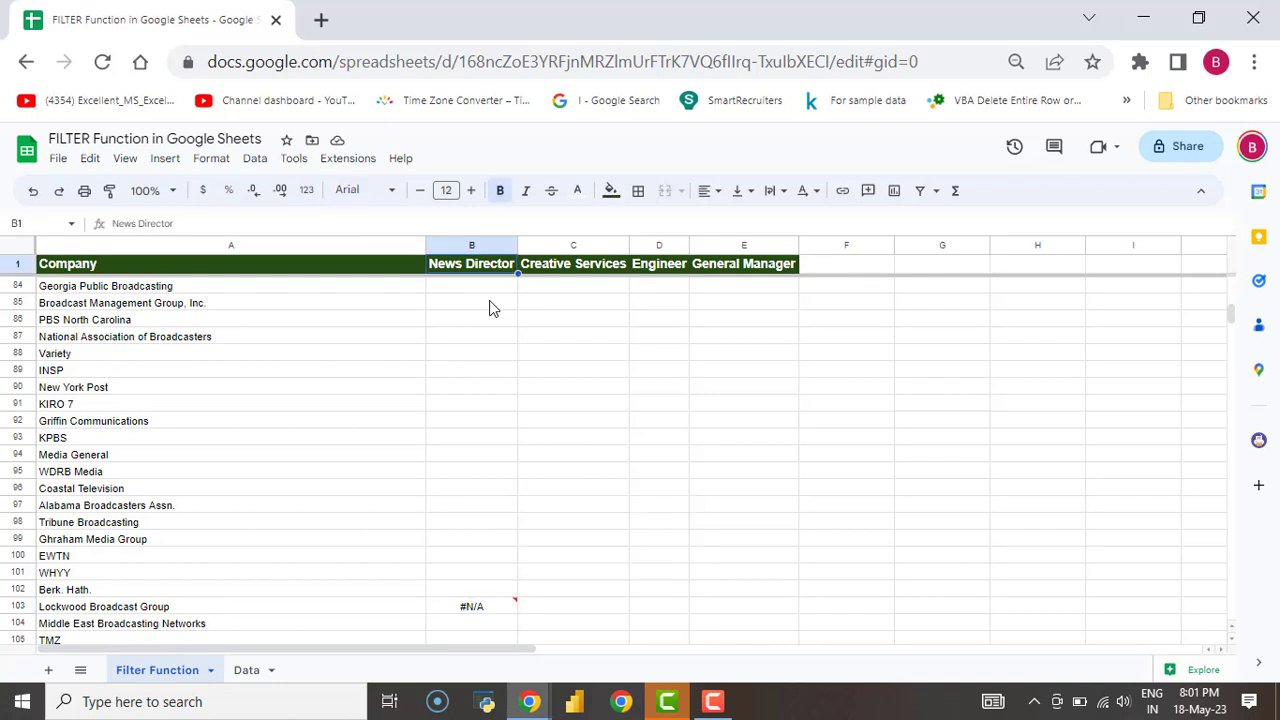
pyautogui.press('Down')
pyautogui.hotkey('ctrl', 'Down')
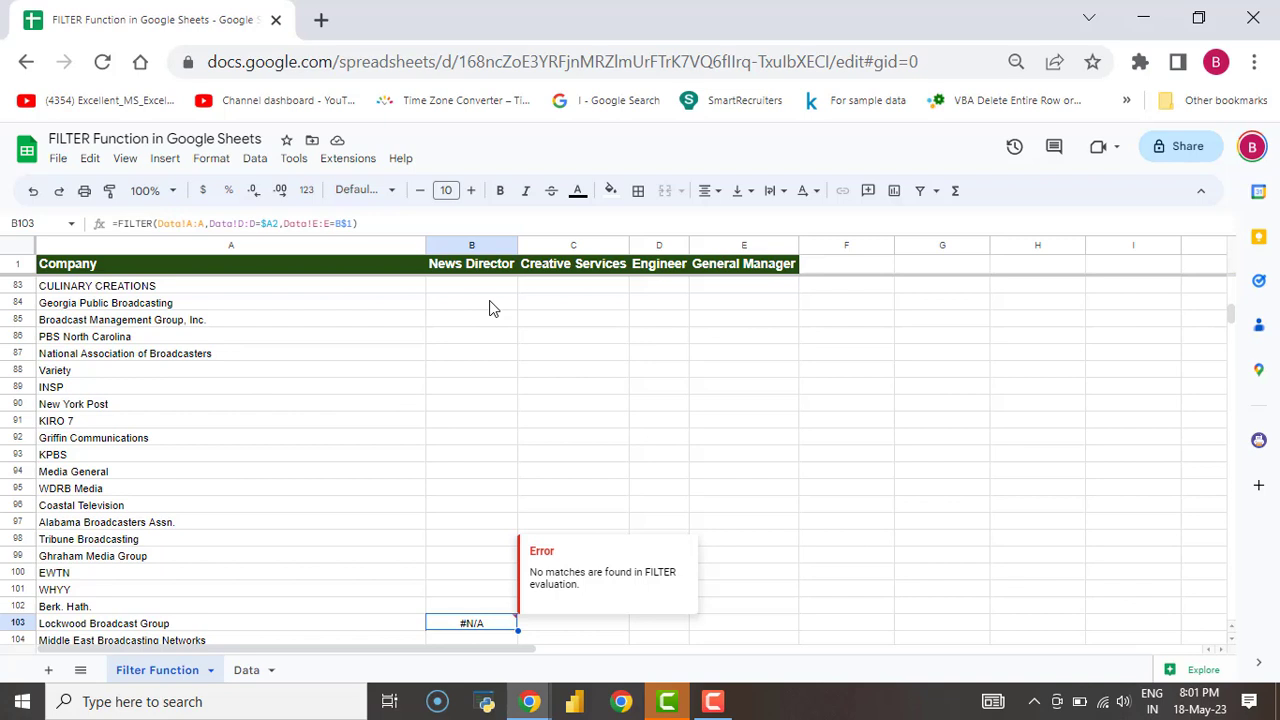
pyautogui.press('F2')
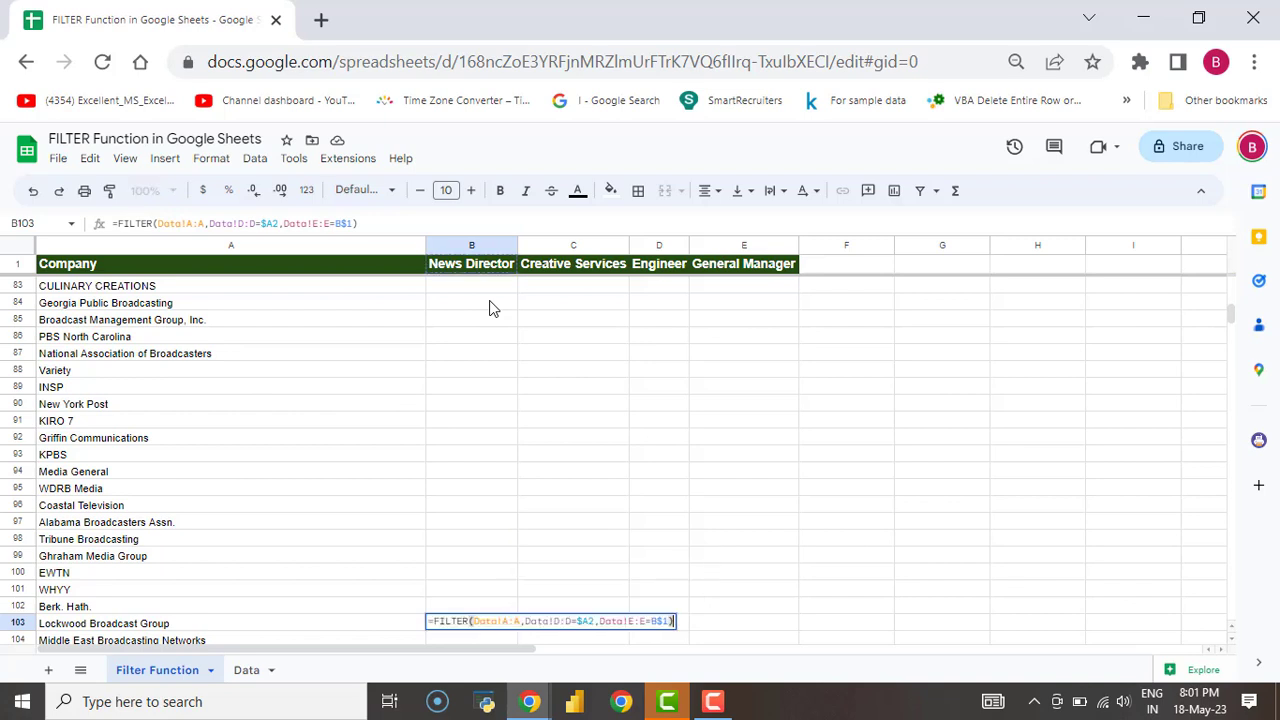
pyautogui.hotkey('ctrl', 'a')
pyautogui.hotkey('ctrl', 'c')
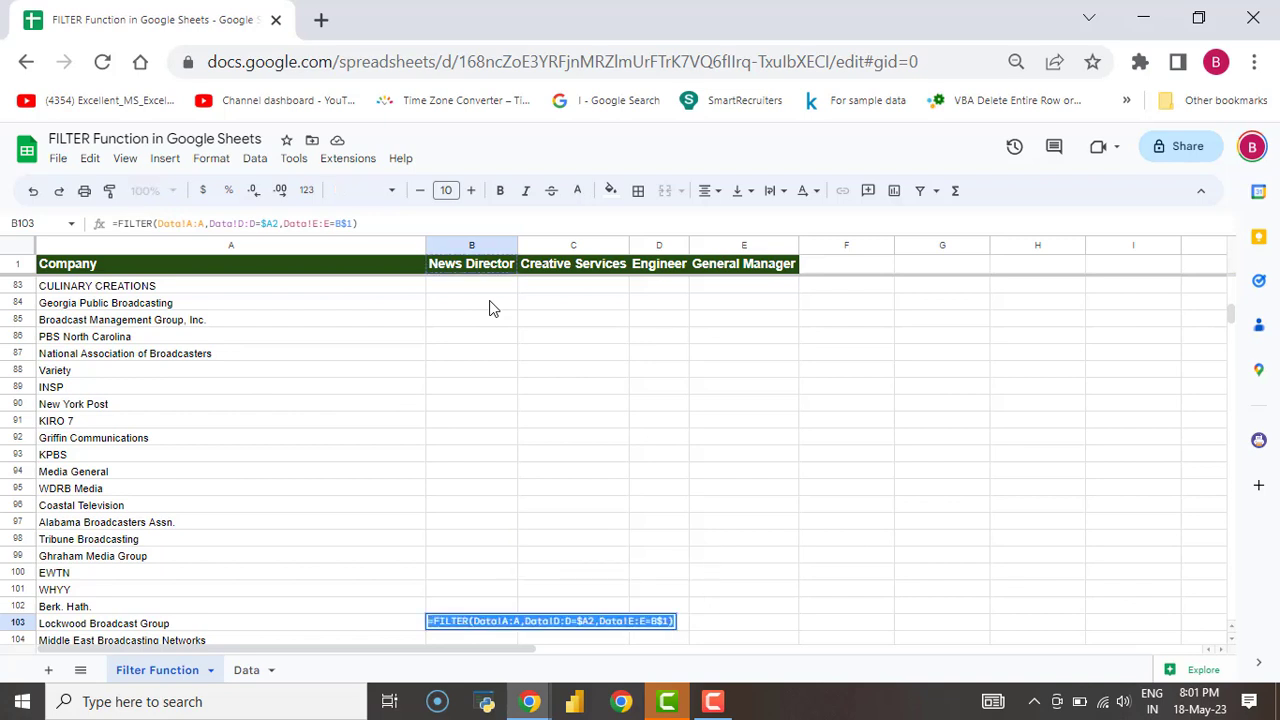
pyautogui.press('Delete')
pyautogui.press('Return')
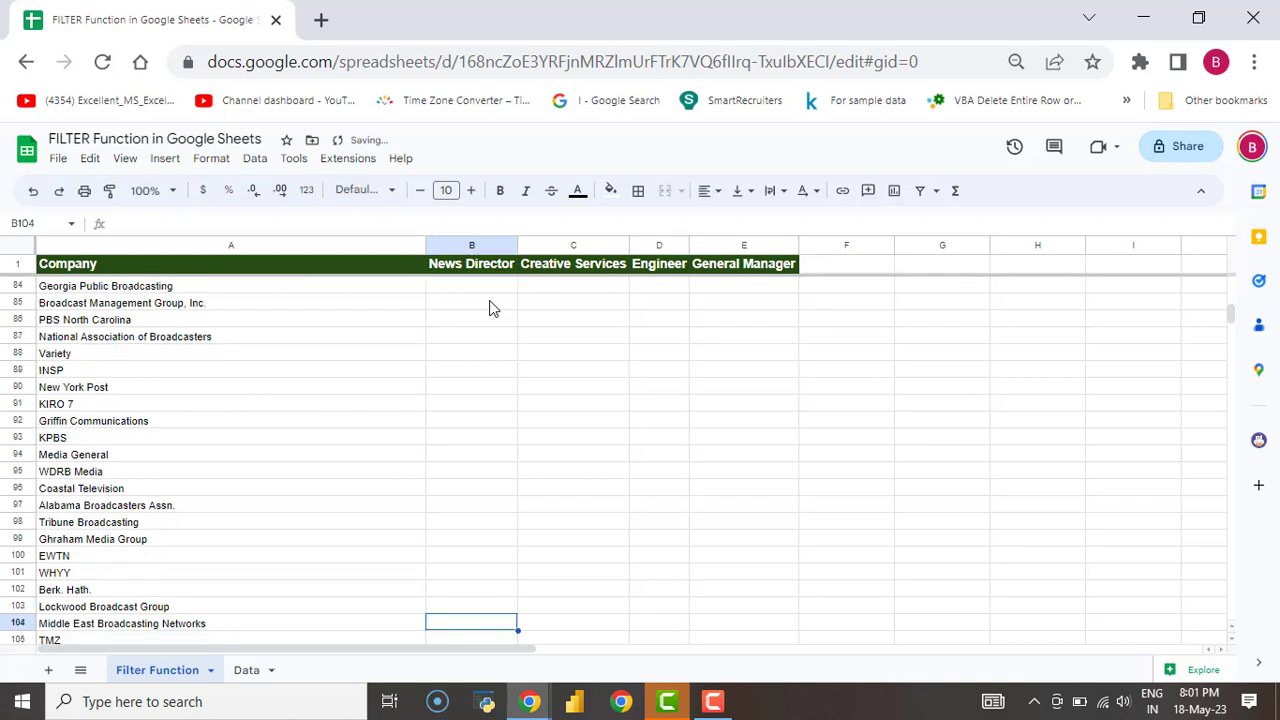
# Paste the formula =FILTER(Data!A:A,Data!D:D=$A2,Data!E:E=B$1) into cell B2, in the Cisco row under News Director.
pyautogui.hotkey('ctrl', 'Up')
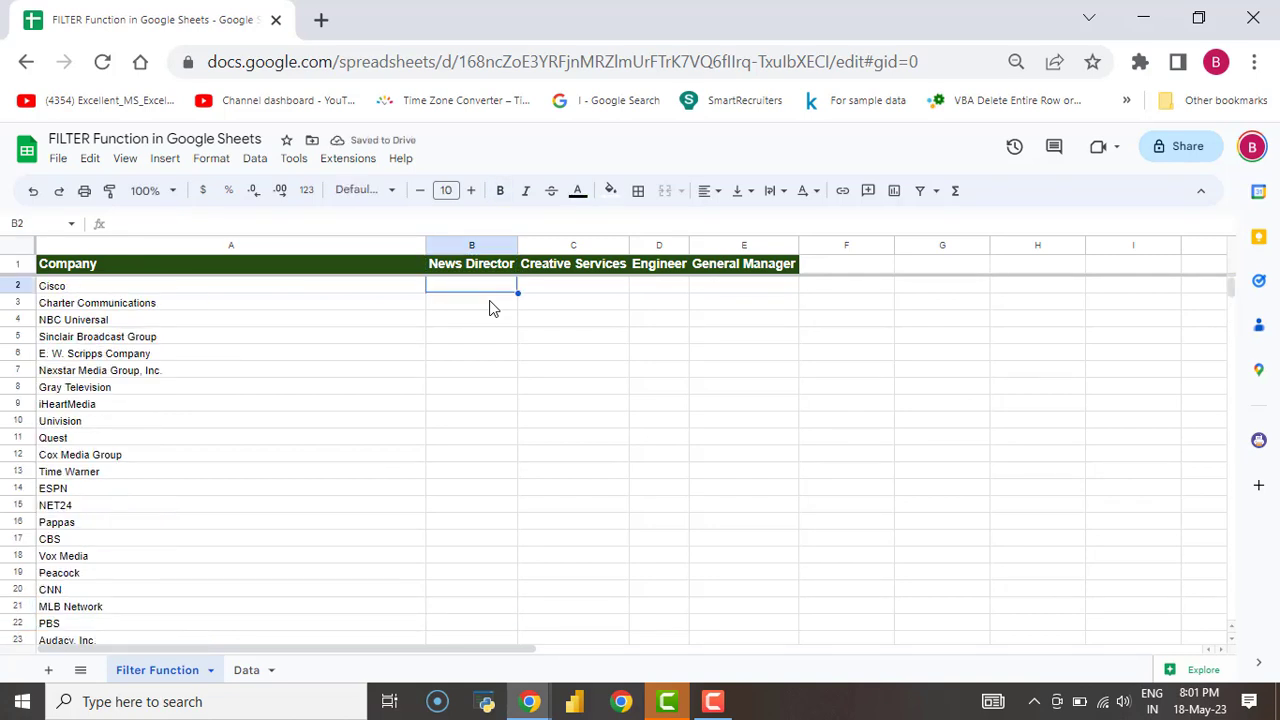
pyautogui.press('Return')
pyautogui.hotkey('ctrl', 'v')
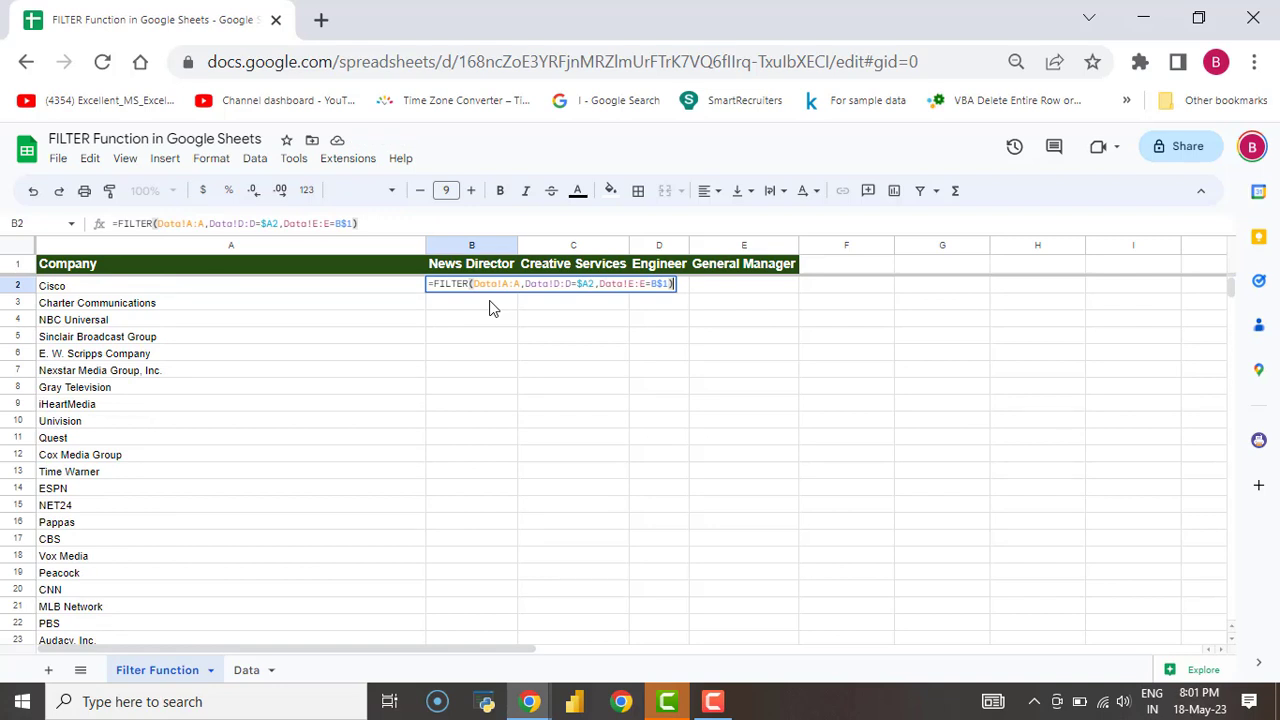
pyautogui.press('Return')
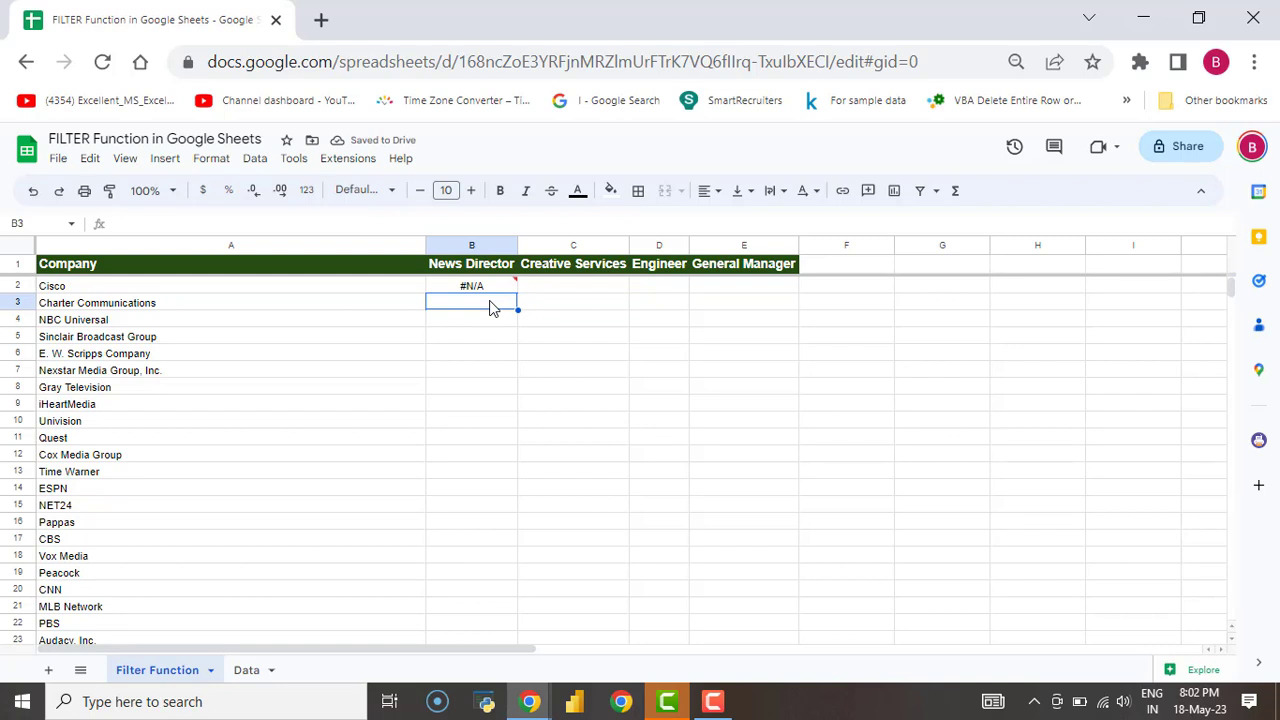
# Select cell B2 to examine the FILTER formula and its result for Cisco.
pyautogui.press('Up')
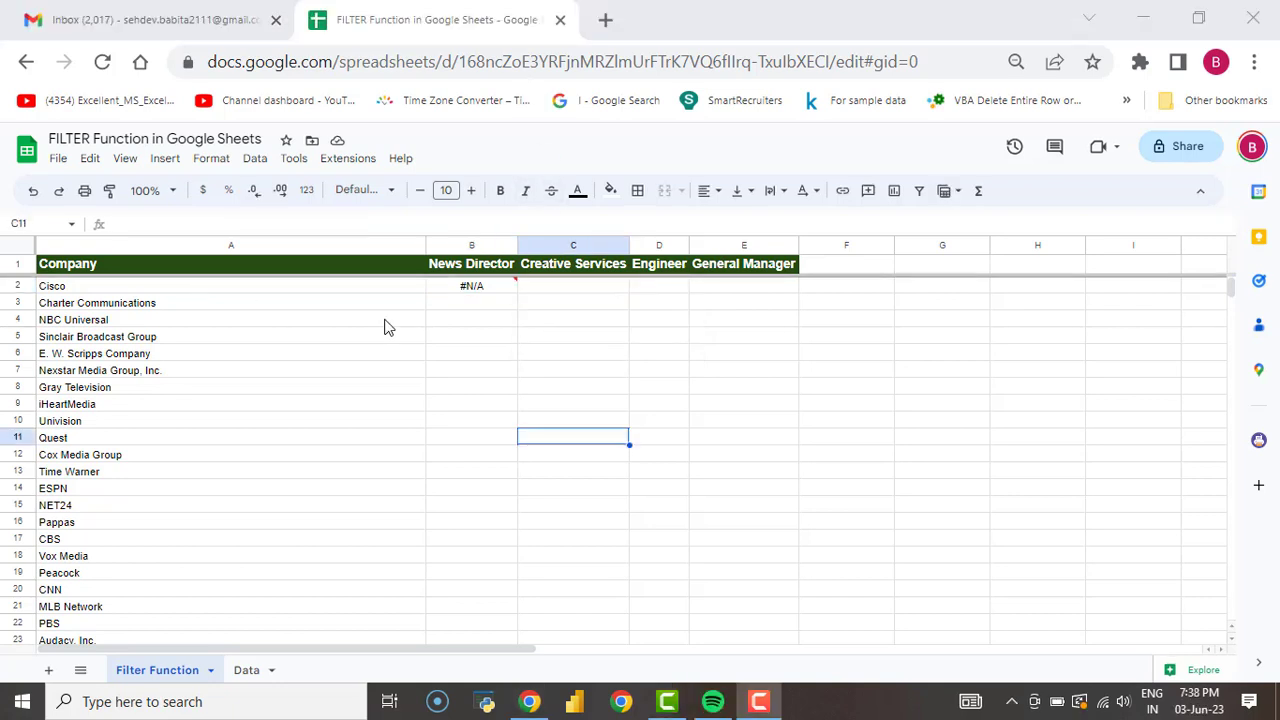
pyautogui.moveTo(486, 297)
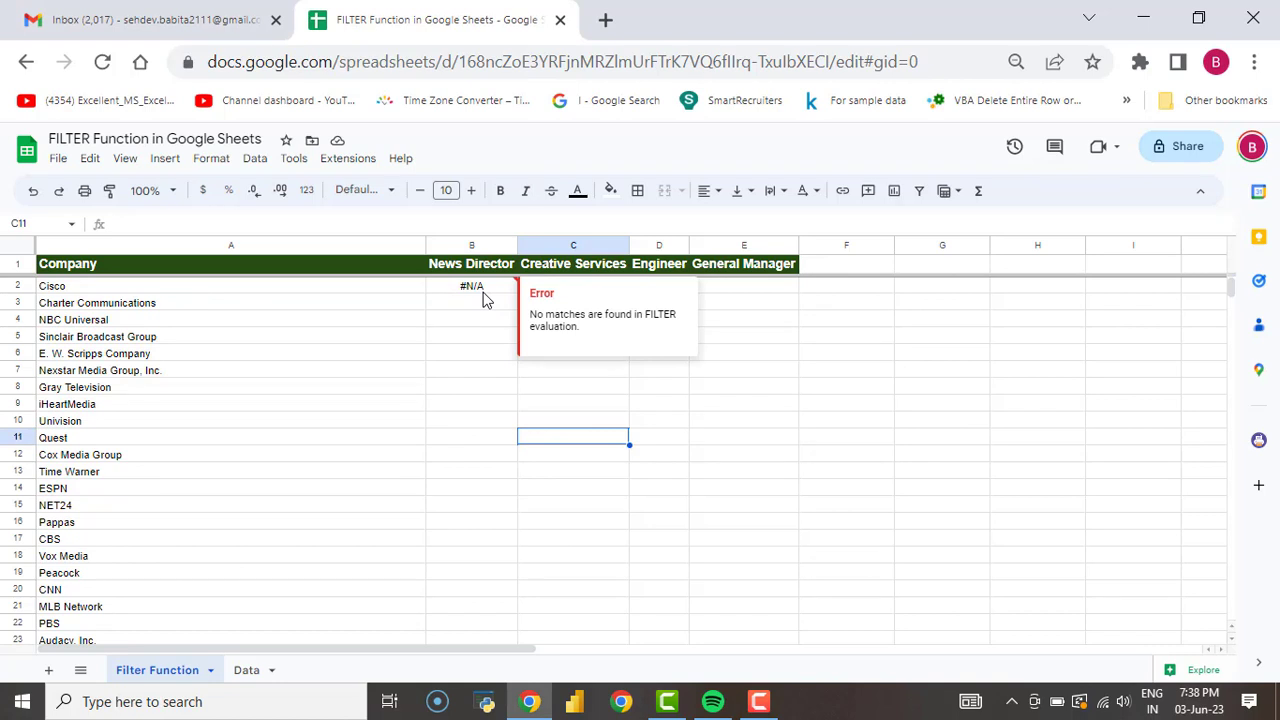
pyautogui.click(480, 295)
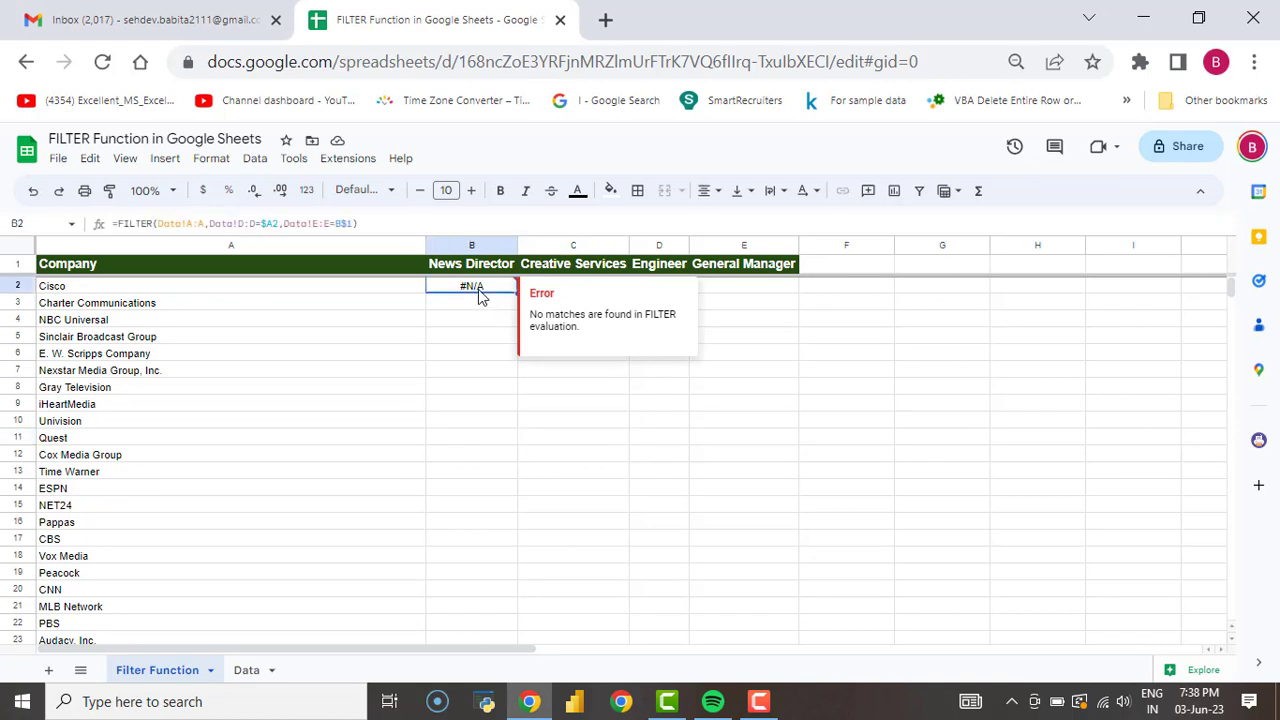
# Lock both column references of the FILTER range in cell B2, making it Data!$A:$A.
pyautogui.doubleClick(478, 289)
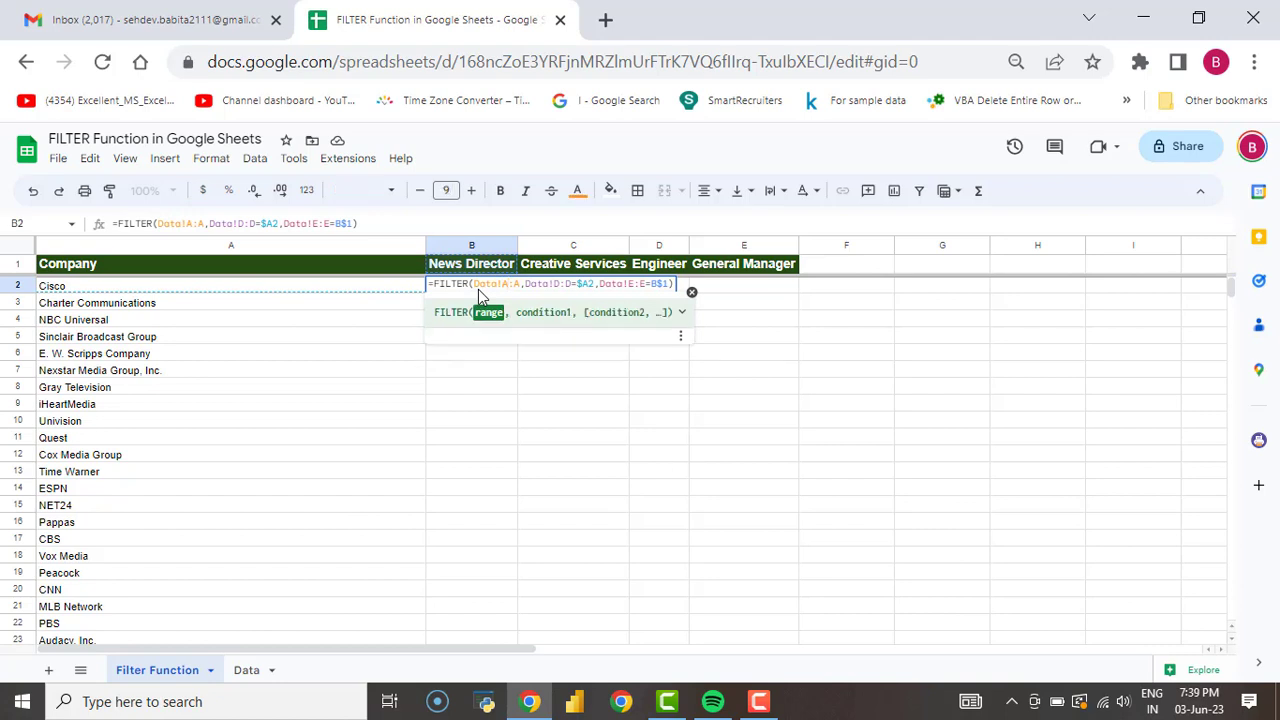
pyautogui.write('$')
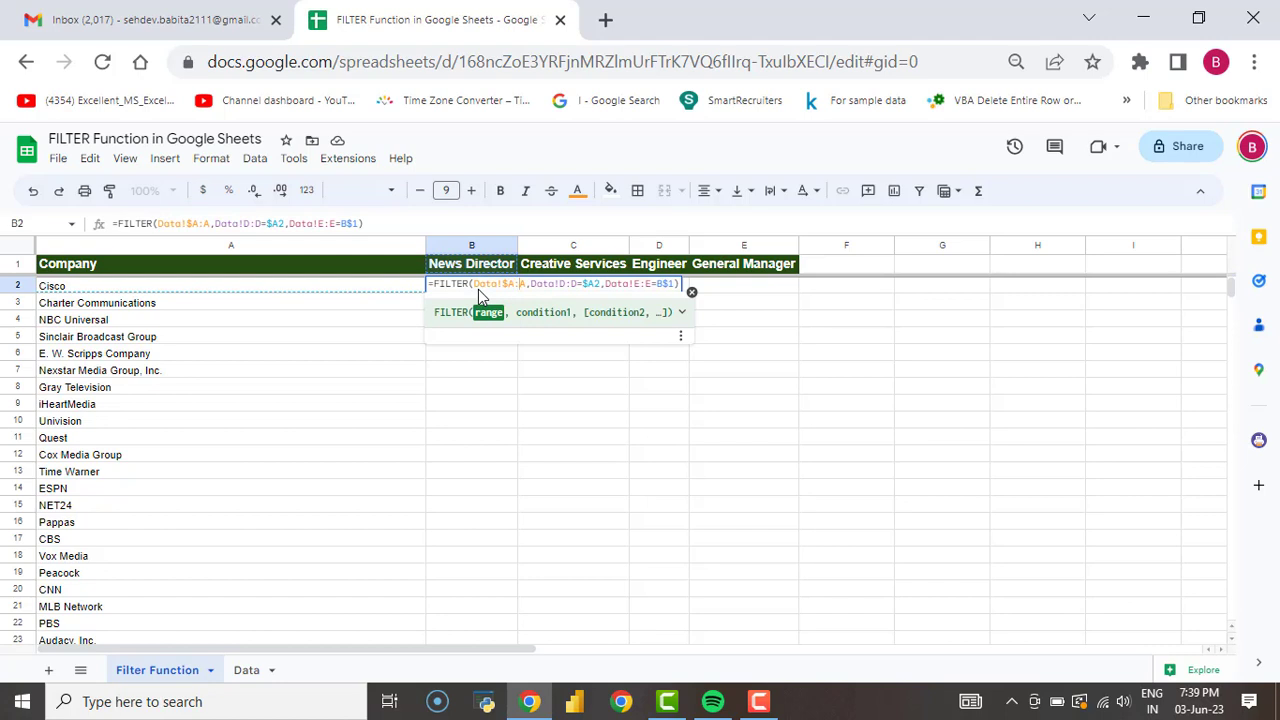
pyautogui.write('$')
pyautogui.press('Right')
pyautogui.press('Right')
pyautogui.press('Right')
pyautogui.press('Right')
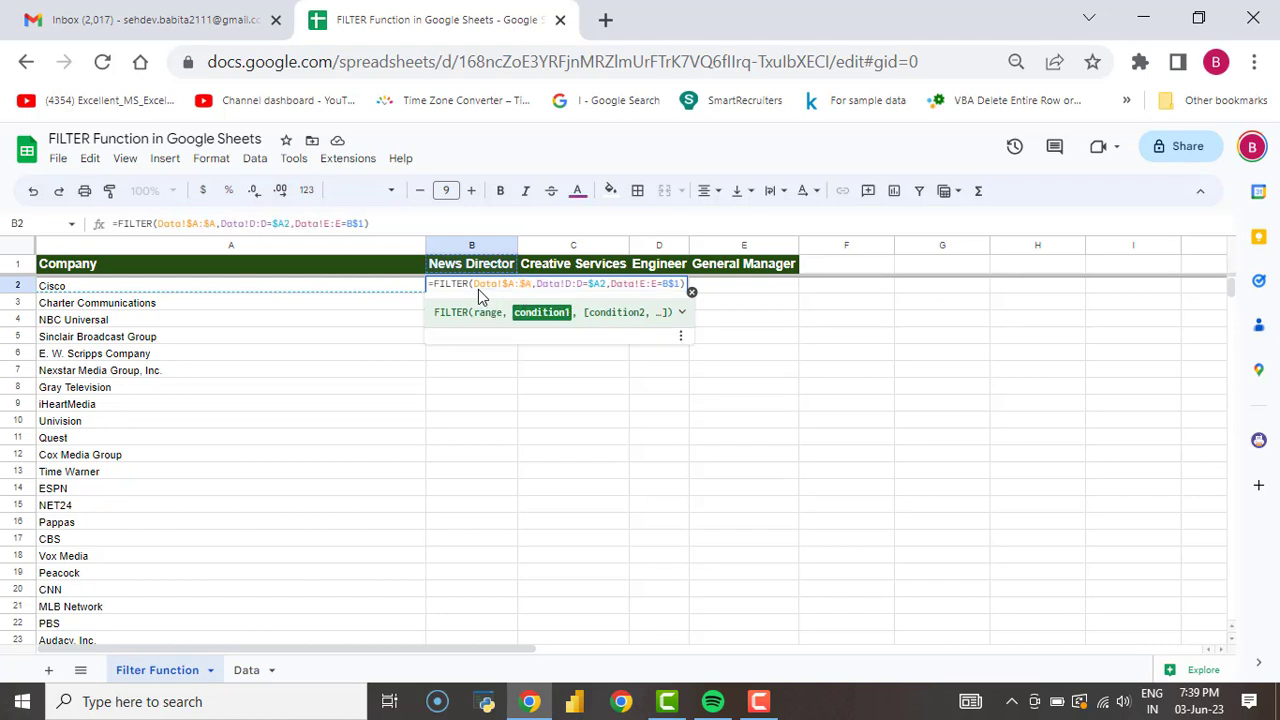
# Lock the columns in both FILTER conditions of B2 as Data!$D:$D and Data!$E:$E, and commit the formula.
pyautogui.write('$A:$')
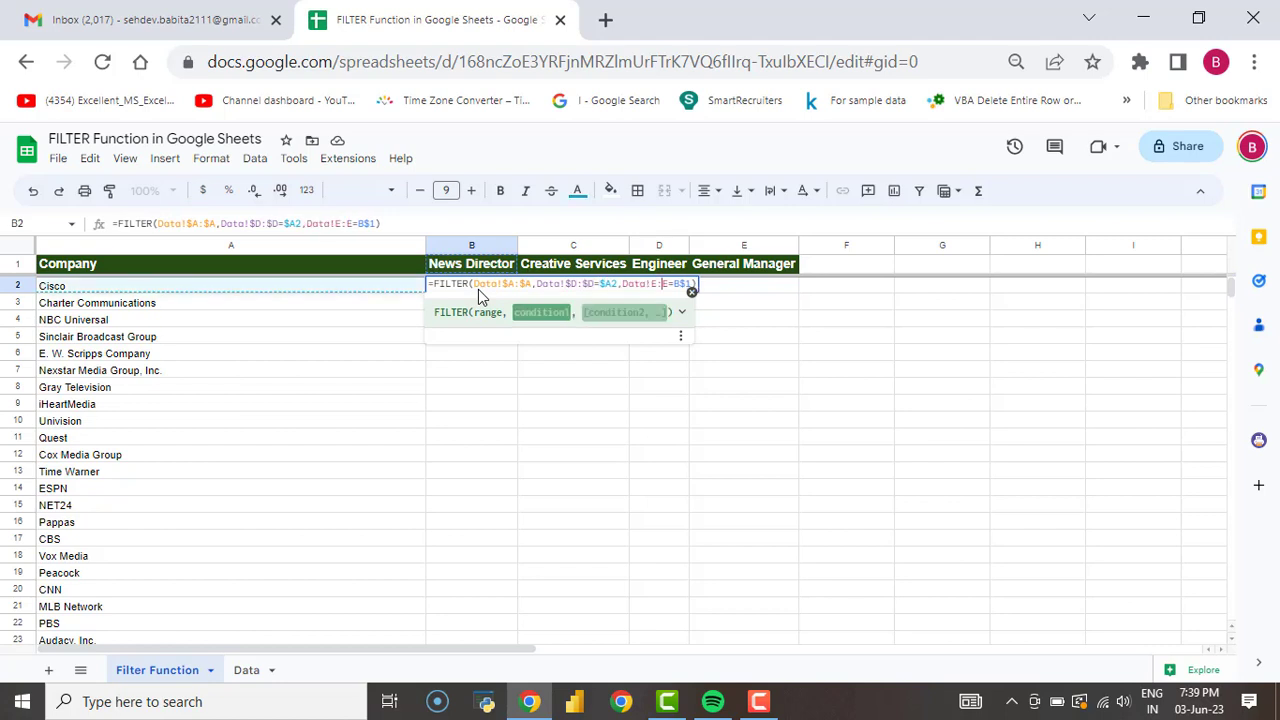
pyautogui.press('Right')
pyautogui.press('Right')
pyautogui.press('Right')
pyautogui.press('Right')
pyautogui.press('Right')
pyautogui.press('Right')
pyautogui.press('Right')
pyautogui.press('Right')
pyautogui.press('Right')
pyautogui.press('Right')
pyautogui.press('Right')
pyautogui.write('$')
pyautogui.press('Right')
pyautogui.press('Right')
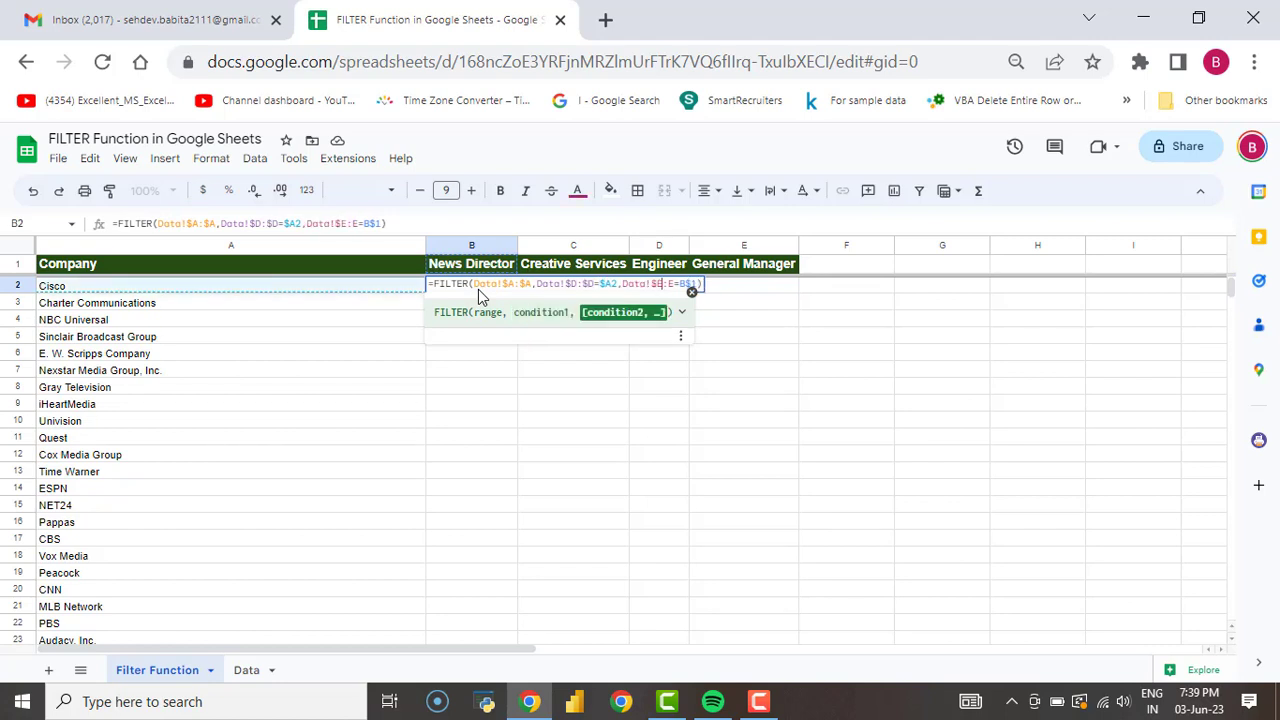
pyautogui.write('$')
pyautogui.press('Return')
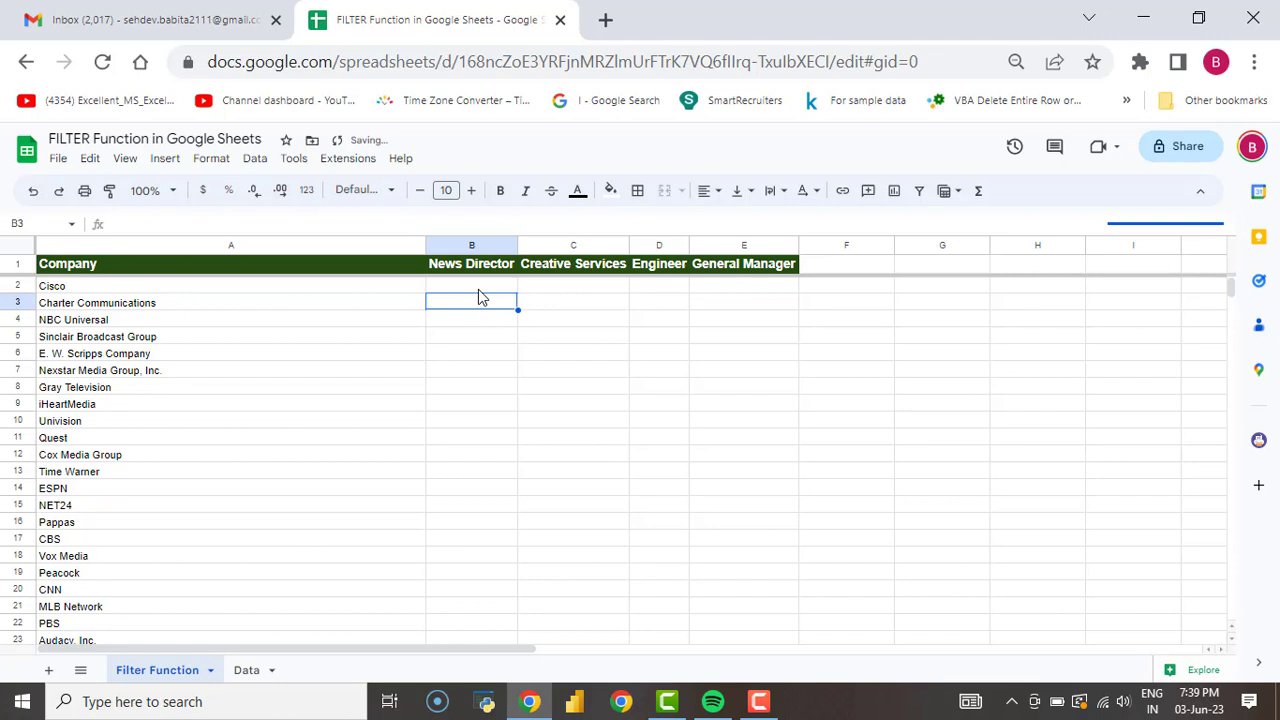
# Copy the FILTER formula from B2 into C2:E2, under Creative Services, Engineer and General Manager.
pyautogui.click(478, 289)
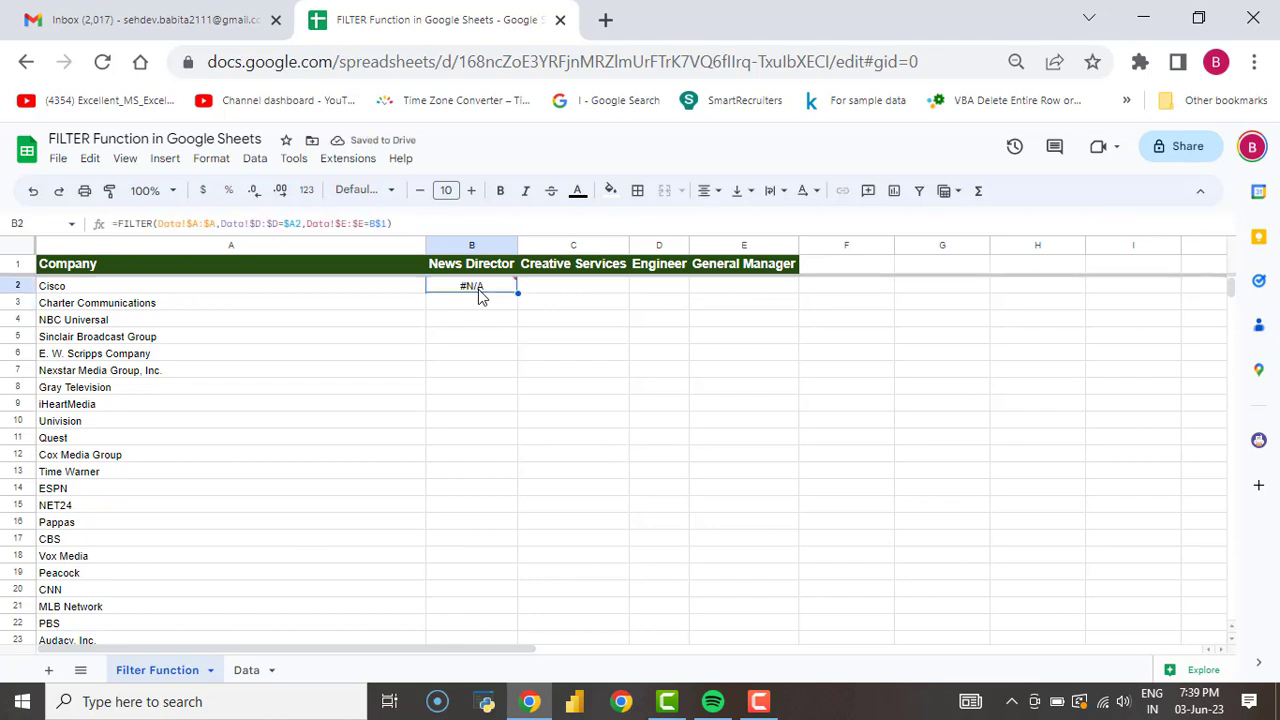
pyautogui.hotkey('ctrl', 'c')
pyautogui.press('Right')
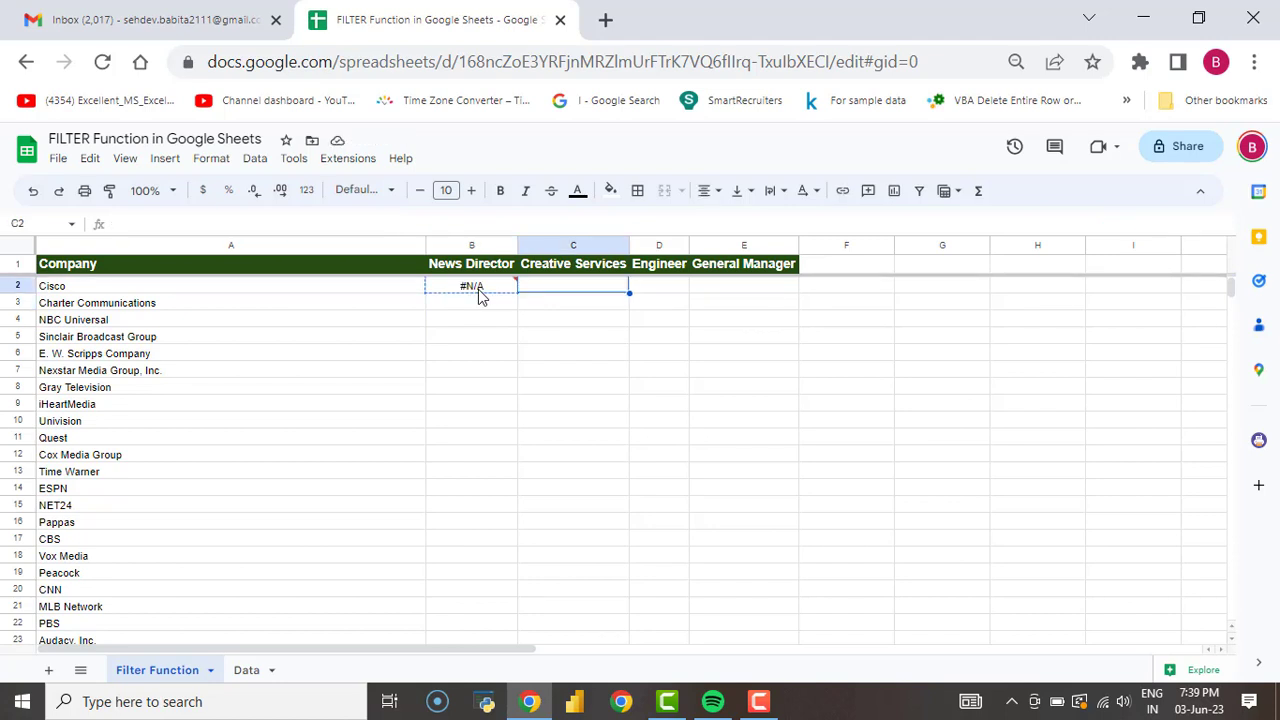
pyautogui.hotkey('shift', 'Right')
pyautogui.hotkey('shift', 'Right')
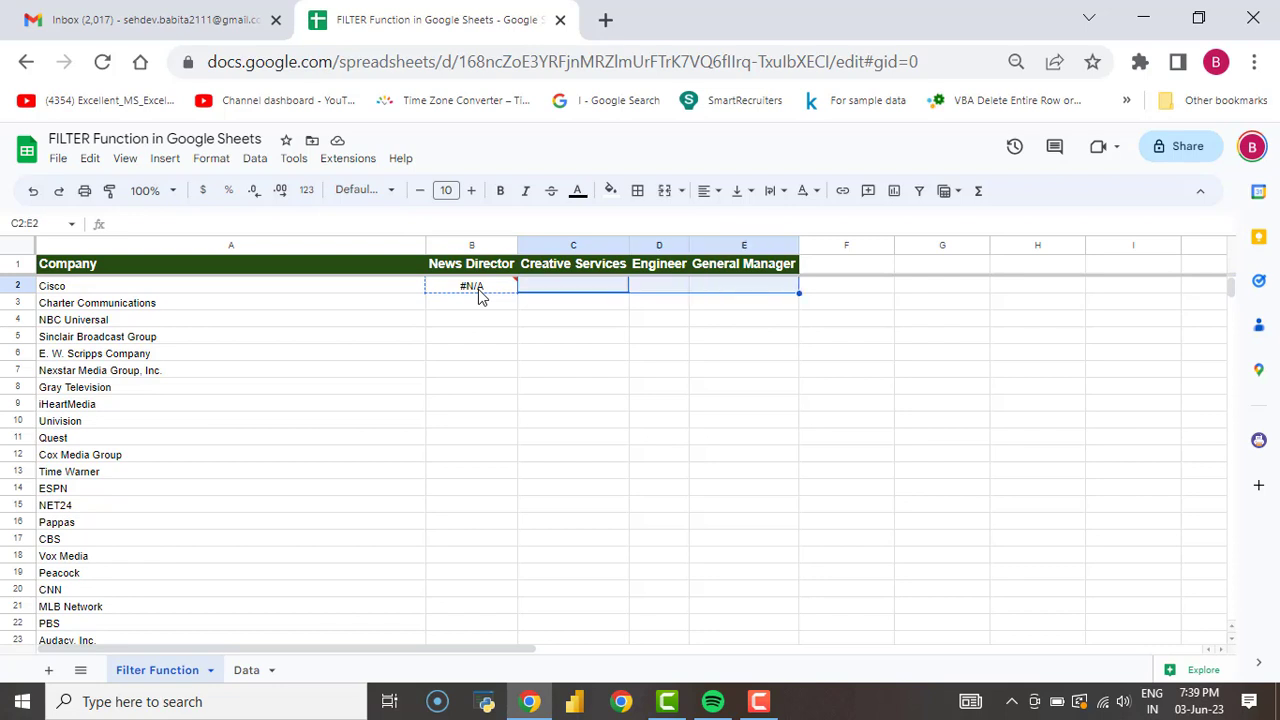
pyautogui.hotkey('ctrl', 'v')
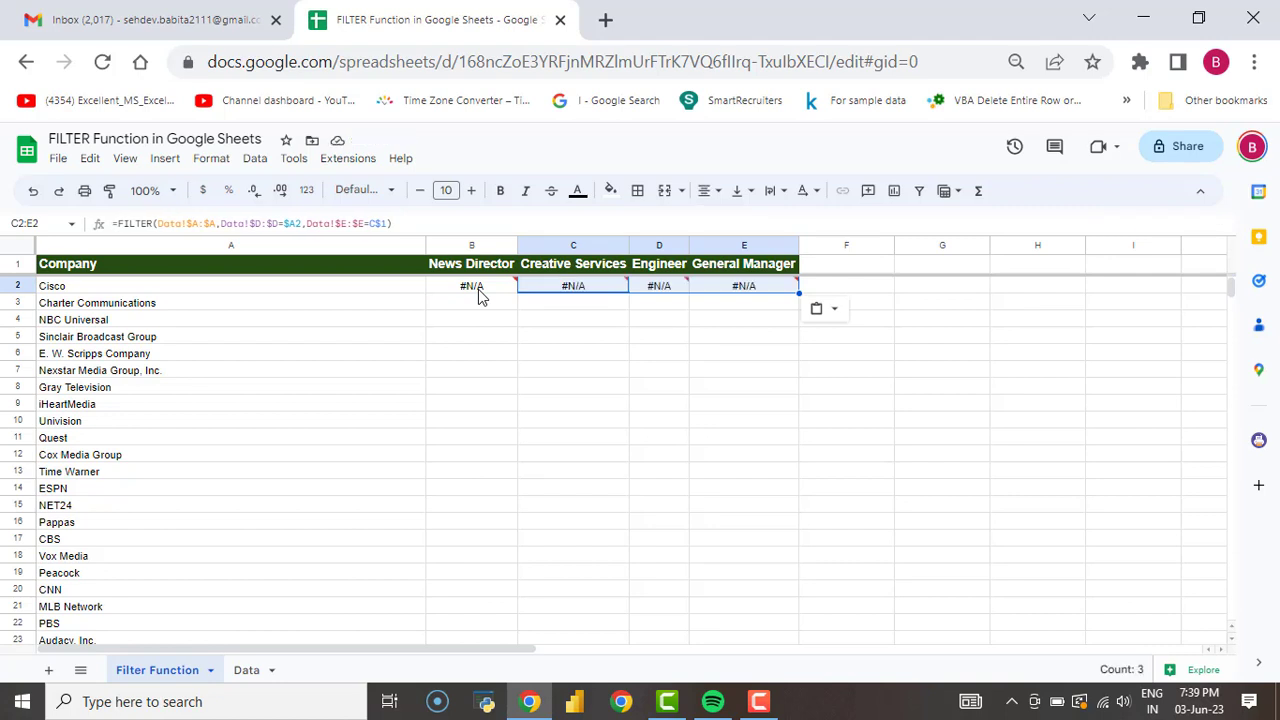
# Select the FILTER formulas in B2:E2 and extend the selection down the company list to cover B2:E304.
pyautogui.click(479, 295)
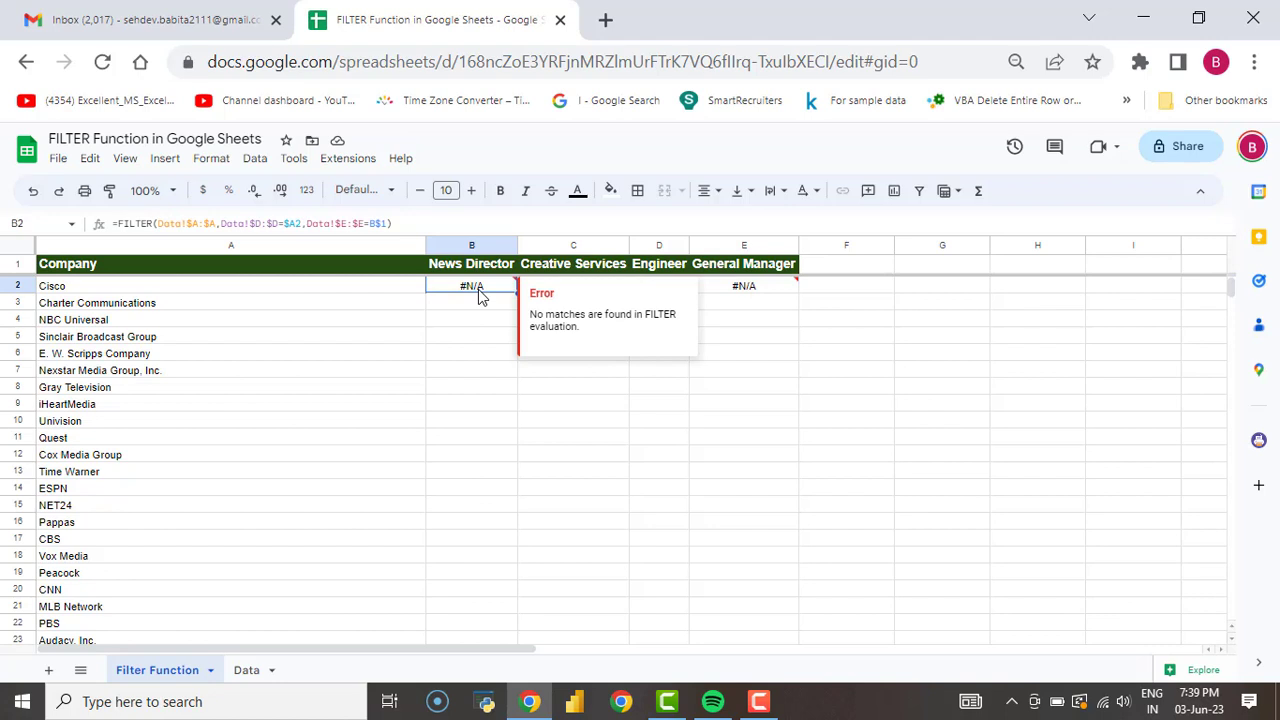
pyautogui.hotkey('shift', 'Right')
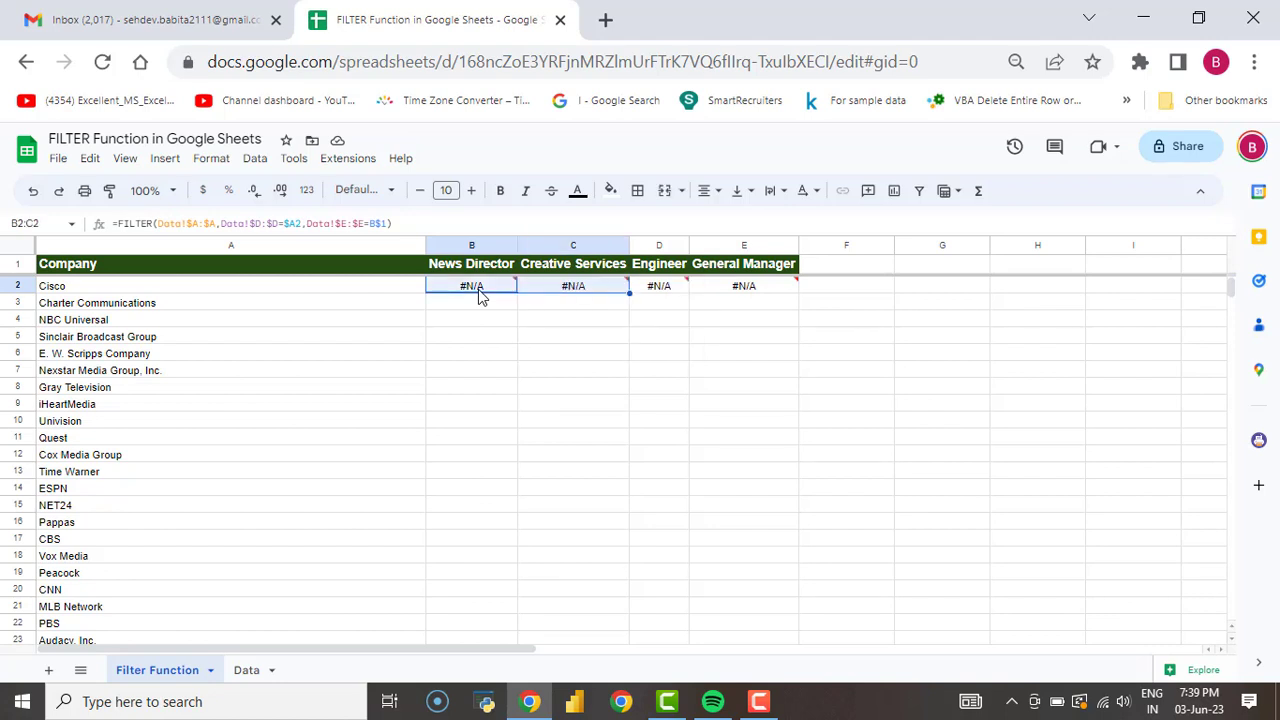
pyautogui.hotkey('shift', 'Right')
pyautogui.hotkey('shift', 'Right')
pyautogui.hotkey('shift', 'Right')
pyautogui.hotkey('shift', 'Down')
pyautogui.hotkey('shift', 'Left')
pyautogui.hotkey('shift', 'Left')
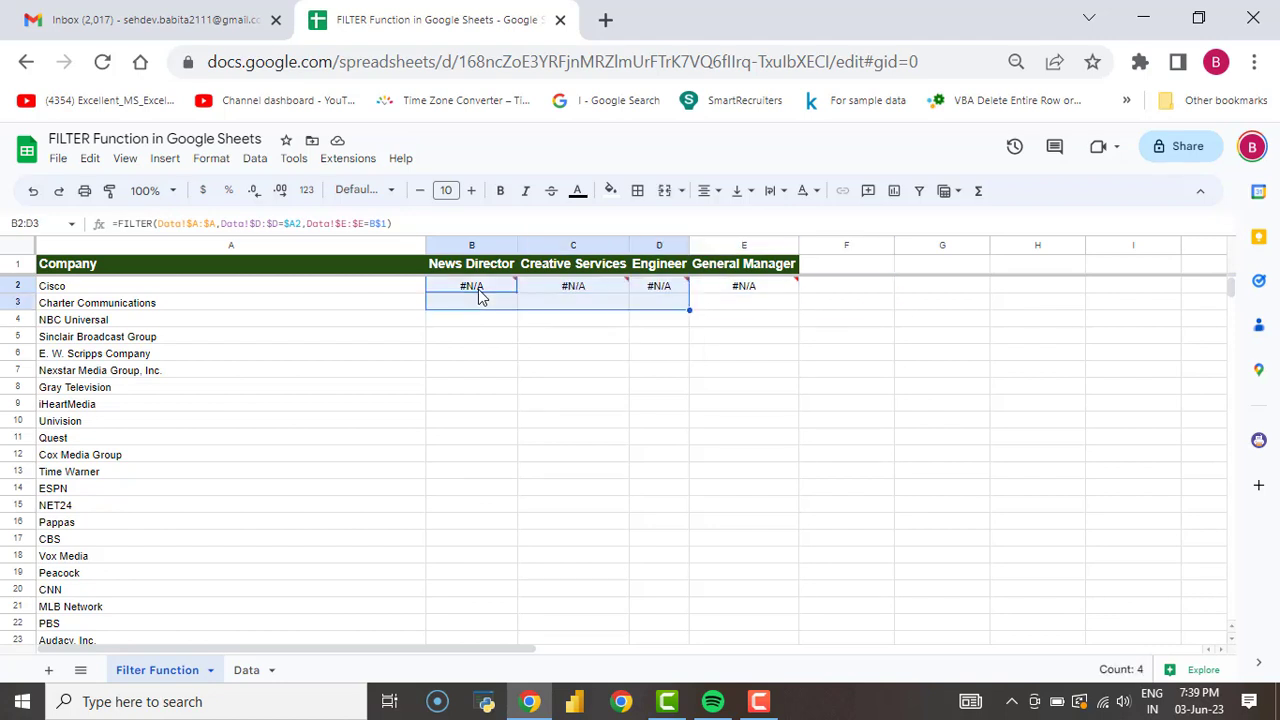
pyautogui.hotkey('shift', 'Down')
pyautogui.hotkey('shift', 'Right')
pyautogui.hotkey('shift', 'Down')
pyautogui.hotkey('shift', 'Down')
pyautogui.hotkey('shift', 'Down')
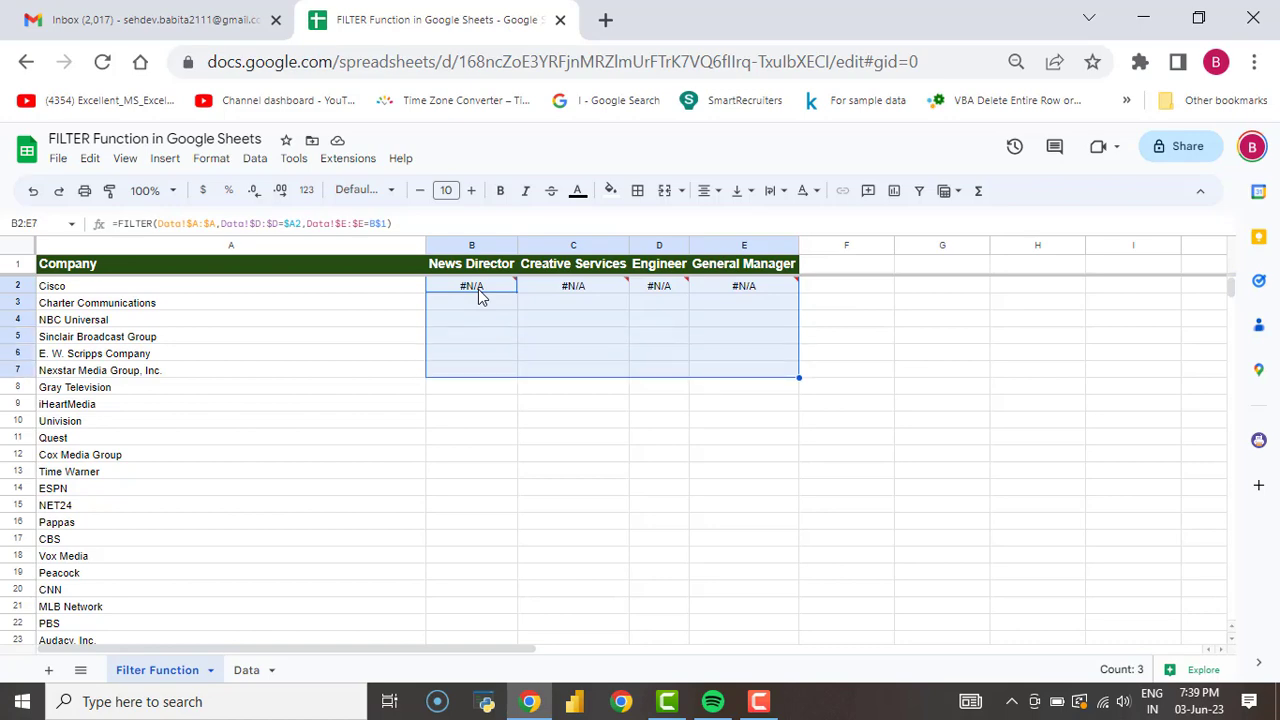
pyautogui.hotkey('shift', 'Down')
pyautogui.hotkey('shift', 'Down')
pyautogui.hotkey('shift', 'Down')
pyautogui.hotkey('shift', 'Down')
pyautogui.hotkey('shift', 'Down')
pyautogui.hotkey('shift', 'Down')
pyautogui.hotkey('shift', 'Down')
pyautogui.hotkey('shift', 'Down')
pyautogui.hotkey('shift', 'Down')
pyautogui.hotkey('shift', 'Down')
pyautogui.hotkey('shift', 'Down')
pyautogui.hotkey('shift', 'Down')
pyautogui.hotkey('shift', 'Down')
pyautogui.hotkey('shift', 'Down')
pyautogui.hotkey('shift', 'Down')
pyautogui.hotkey('shift', 'Down')
pyautogui.hotkey('shift', 'Down')
pyautogui.hotkey('shift', 'Down')
pyautogui.hotkey('shift', 'Down')
pyautogui.hotkey('shift', 'Down')
pyautogui.hotkey('shift', 'Down')
pyautogui.hotkey('shift', 'Down')
pyautogui.hotkey('shift', 'Down')
pyautogui.hotkey('shift', 'Down')
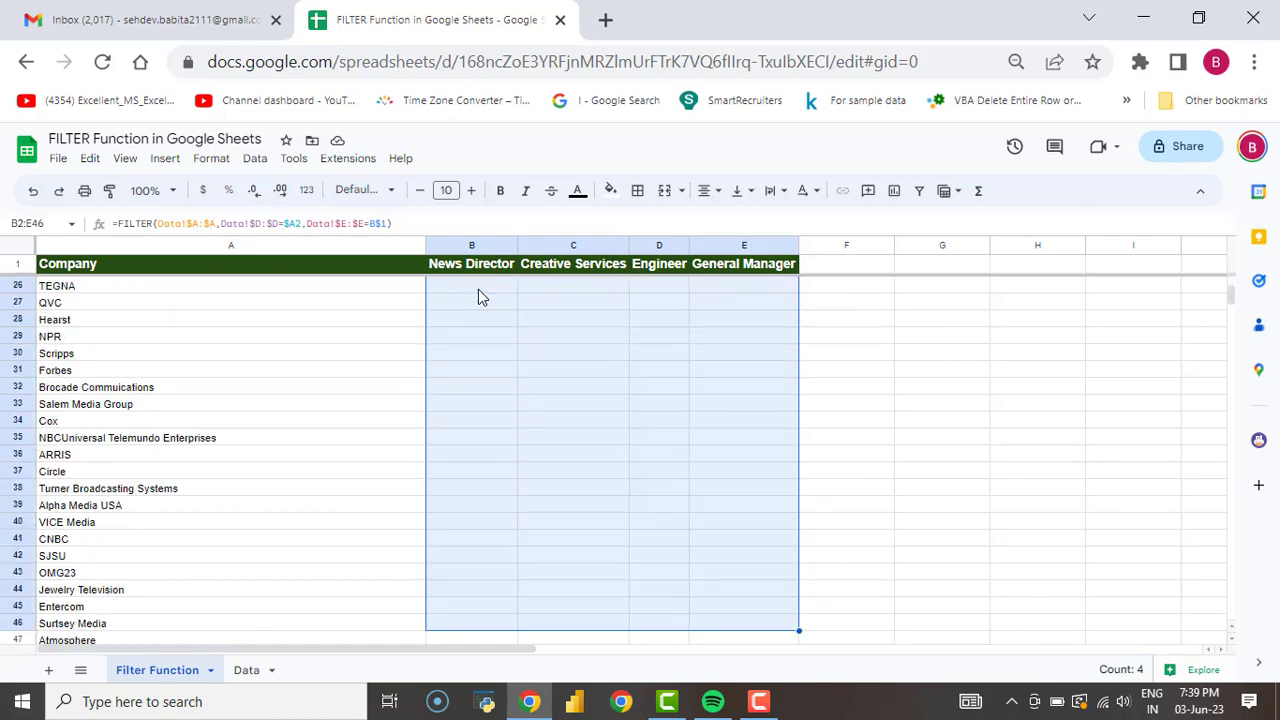
pyautogui.hotkey('shift', 'Down')
pyautogui.hotkey('shift', 'Down')
pyautogui.hotkey('shift', 'Down')
pyautogui.hotkey('shift', 'Down')
pyautogui.hotkey('shift', 'Down')
pyautogui.hotkey('shift', 'Down')
pyautogui.hotkey('shift', 'Down')
pyautogui.hotkey('shift', 'Down')
pyautogui.hotkey('shift', 'Down')
pyautogui.hotkey('shift', 'Down')
pyautogui.hotkey('shift', 'Down')
pyautogui.hotkey('shift', 'Down')
pyautogui.hotkey('shift', 'Down')
pyautogui.hotkey('shift', 'Down')
pyautogui.hotkey('shift', 'Down')
pyautogui.hotkey('shift', 'Down')
pyautogui.hotkey('shift', 'Down')
pyautogui.hotkey('shift', 'Down')
pyautogui.hotkey('shift', 'Down')
pyautogui.hotkey('shift', 'Down')
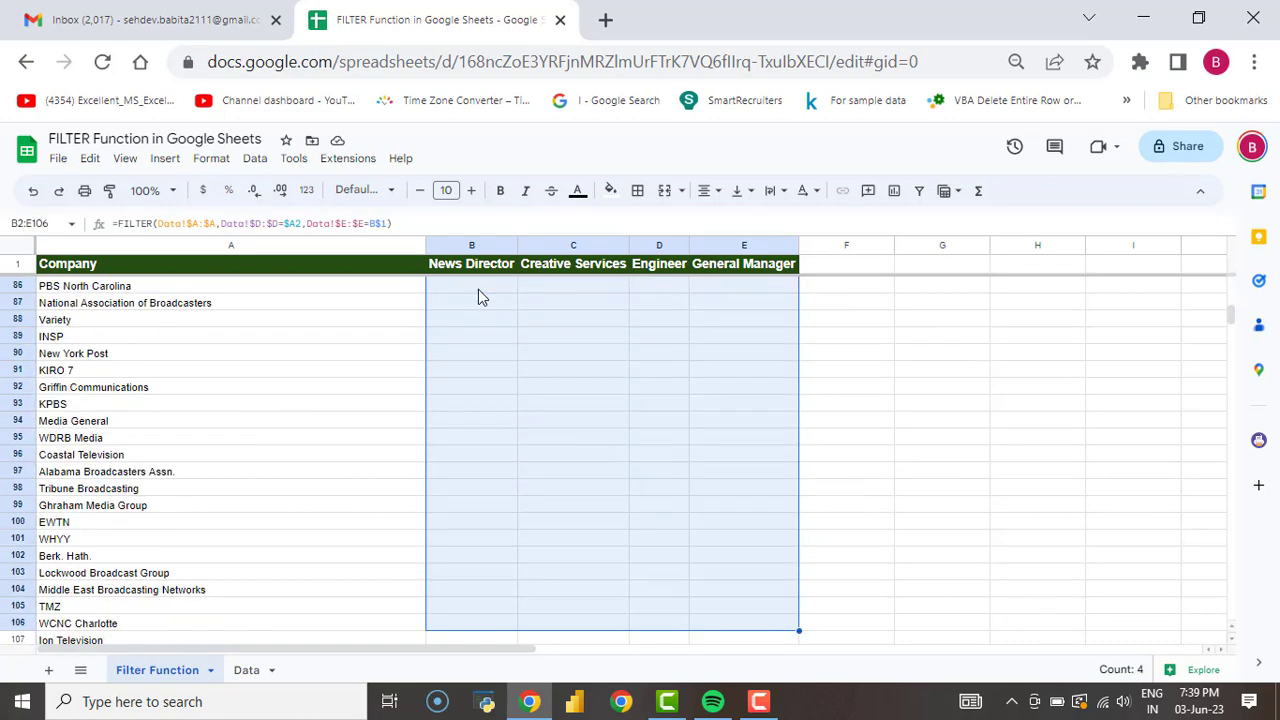
pyautogui.hotkey('shift', 'Down')
pyautogui.hotkey('shift', 'Down')
pyautogui.hotkey('shift', 'Down')
pyautogui.hotkey('shift', 'Down')
pyautogui.hotkey('shift', 'Down')
pyautogui.hotkey('shift', 'Down')
pyautogui.hotkey('shift', 'Down')
pyautogui.hotkey('shift', 'Down')
pyautogui.hotkey('shift', 'Down')
pyautogui.hotkey('shift', 'Down')
pyautogui.hotkey('shift', 'Down')
pyautogui.hotkey('shift', 'Down')
pyautogui.hotkey('shift', 'Down')
pyautogui.hotkey('shift', 'Down')
pyautogui.hotkey('shift', 'Down')
pyautogui.hotkey('shift', 'Down')
pyautogui.hotkey('shift', 'Down')
pyautogui.hotkey('shift', 'Down')
pyautogui.hotkey('shift', 'Down')
pyautogui.hotkey('shift', 'Down')
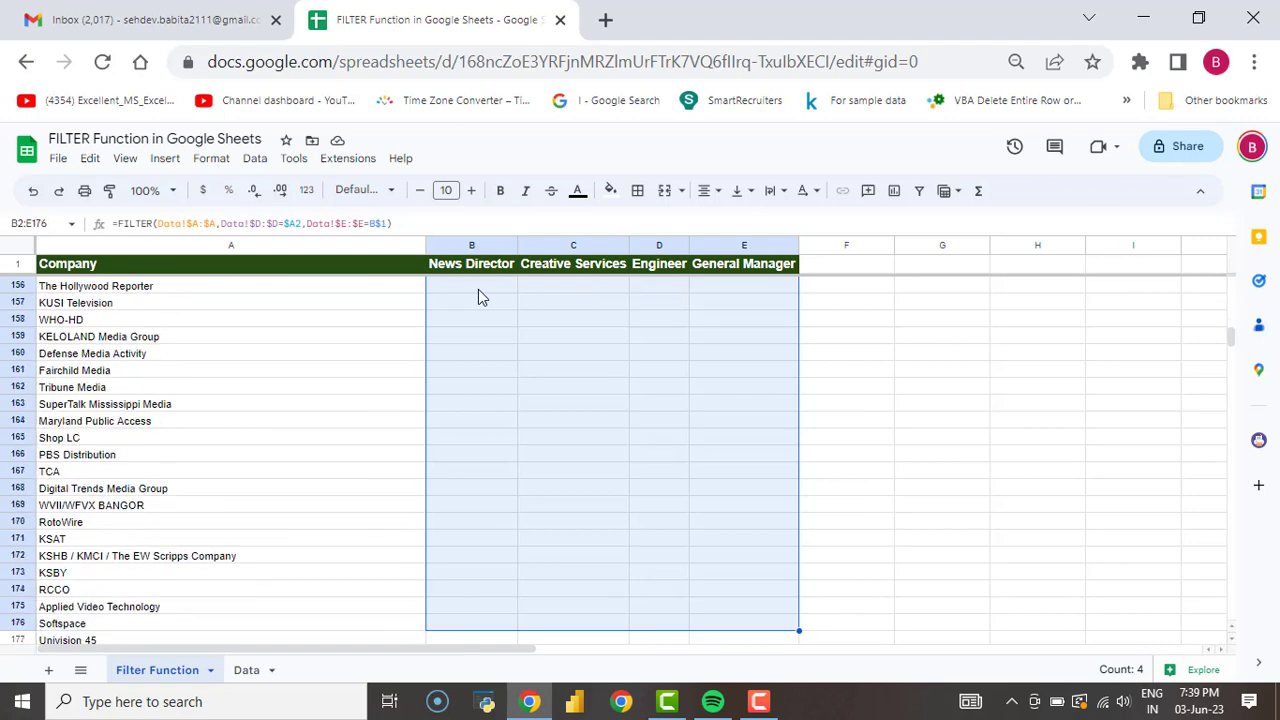
pyautogui.hotkey('shift', 'Down')
pyautogui.hotkey('shift', 'Down')
pyautogui.hotkey('shift', 'Down')
pyautogui.hotkey('shift', 'Down')
pyautogui.hotkey('shift', 'Down')
pyautogui.hotkey('shift', 'Down')
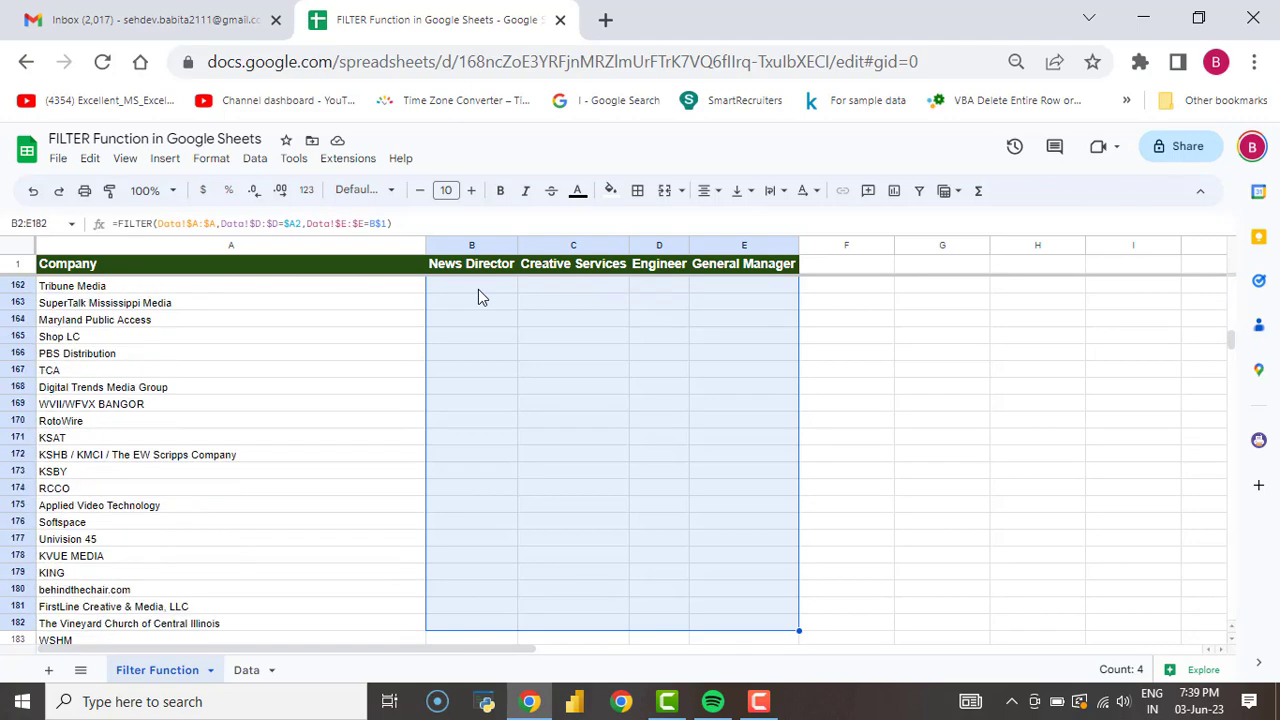
pyautogui.hotkey('shift', 'Down')
pyautogui.hotkey('shift', 'Down')
pyautogui.hotkey('shift', 'Down')
pyautogui.hotkey('shift', 'Down')
pyautogui.hotkey('shift', 'Down')
pyautogui.hotkey('shift', 'Down')
pyautogui.hotkey('shift', 'Down')
pyautogui.hotkey('shift', 'Down')
pyautogui.hotkey('shift', 'Down')
pyautogui.hotkey('shift', 'Down')
pyautogui.hotkey('shift', 'Down')
pyautogui.hotkey('shift', 'Down')
pyautogui.hotkey('shift', 'Down')
pyautogui.hotkey('shift', 'Down')
pyautogui.hotkey('shift', 'Down')
pyautogui.hotkey('shift', 'Down')
pyautogui.hotkey('shift', 'Down')
pyautogui.hotkey('shift', 'Down')
pyautogui.hotkey('shift', 'Down')
pyautogui.hotkey('shift', 'Down')
pyautogui.hotkey('shift', 'Down')
pyautogui.hotkey('shift', 'Down')
pyautogui.hotkey('shift', 'Down')
pyautogui.hotkey('shift', 'Down')
pyautogui.hotkey('shift', 'Down')
pyautogui.hotkey('shift', 'Down')
pyautogui.hotkey('shift', 'Down')
pyautogui.hotkey('shift', 'Down')
pyautogui.hotkey('shift', 'Down')
pyautogui.hotkey('shift', 'Down')
pyautogui.hotkey('shift', 'Down')
pyautogui.hotkey('shift', 'Down')
pyautogui.hotkey('shift', 'Down')
pyautogui.hotkey('shift', 'Down')
pyautogui.hotkey('shift', 'Down')
pyautogui.hotkey('shift', 'Down')
pyautogui.hotkey('shift', 'Down')
pyautogui.hotkey('shift', 'Down')
pyautogui.hotkey('shift', 'Down')
pyautogui.hotkey('shift', 'Down')
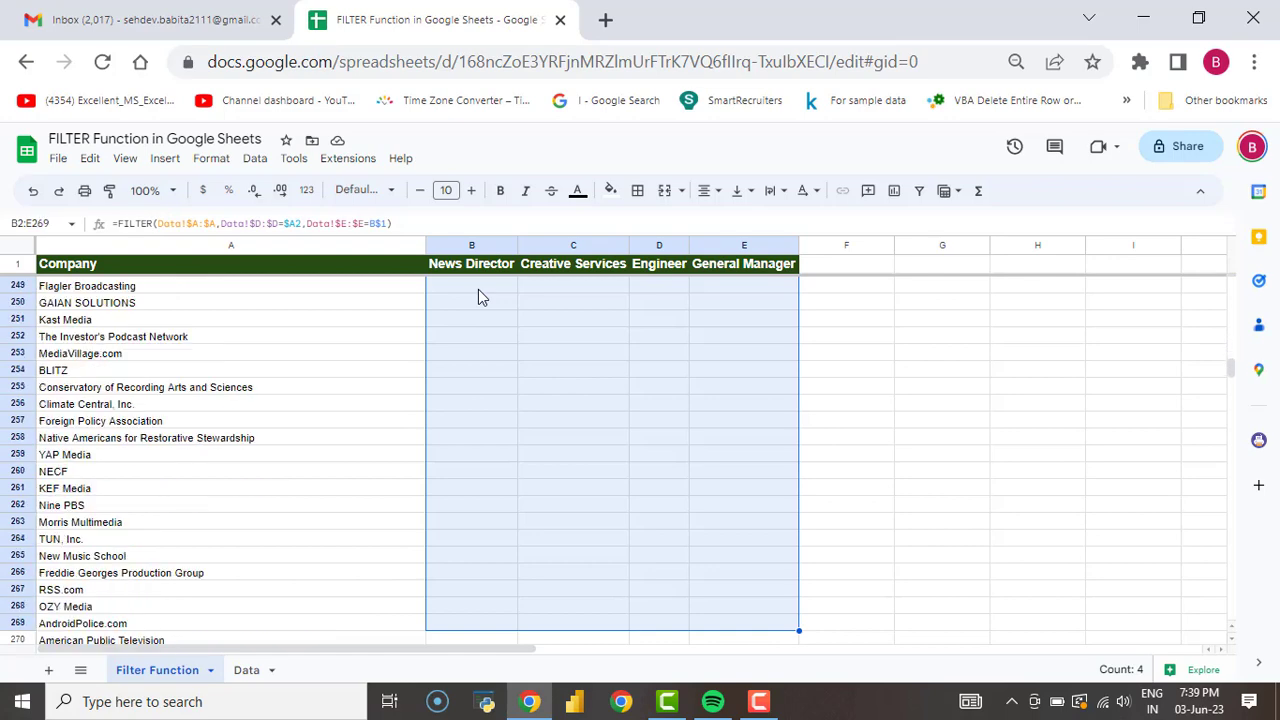
pyautogui.hotkey('shift', 'Down')
pyautogui.hotkey('shift', 'Down')
pyautogui.hotkey('shift', 'Down')
pyautogui.hotkey('shift', 'Down')
pyautogui.hotkey('shift', 'Down')
pyautogui.hotkey('shift', 'Down')
pyautogui.hotkey('shift', 'Down')
pyautogui.hotkey('shift', 'Down')
pyautogui.hotkey('shift', 'Down')
pyautogui.hotkey('shift', 'Down')
pyautogui.hotkey('shift', 'Down')
pyautogui.hotkey('shift', 'Down')
pyautogui.hotkey('shift', 'Down')
pyautogui.hotkey('shift', 'Down')
pyautogui.hotkey('shift', 'Down')
pyautogui.hotkey('shift', 'Down')
pyautogui.hotkey('shift', 'Down')
pyautogui.hotkey('shift', 'Down')
pyautogui.hotkey('shift', 'Down')
pyautogui.hotkey('shift', 'Down')
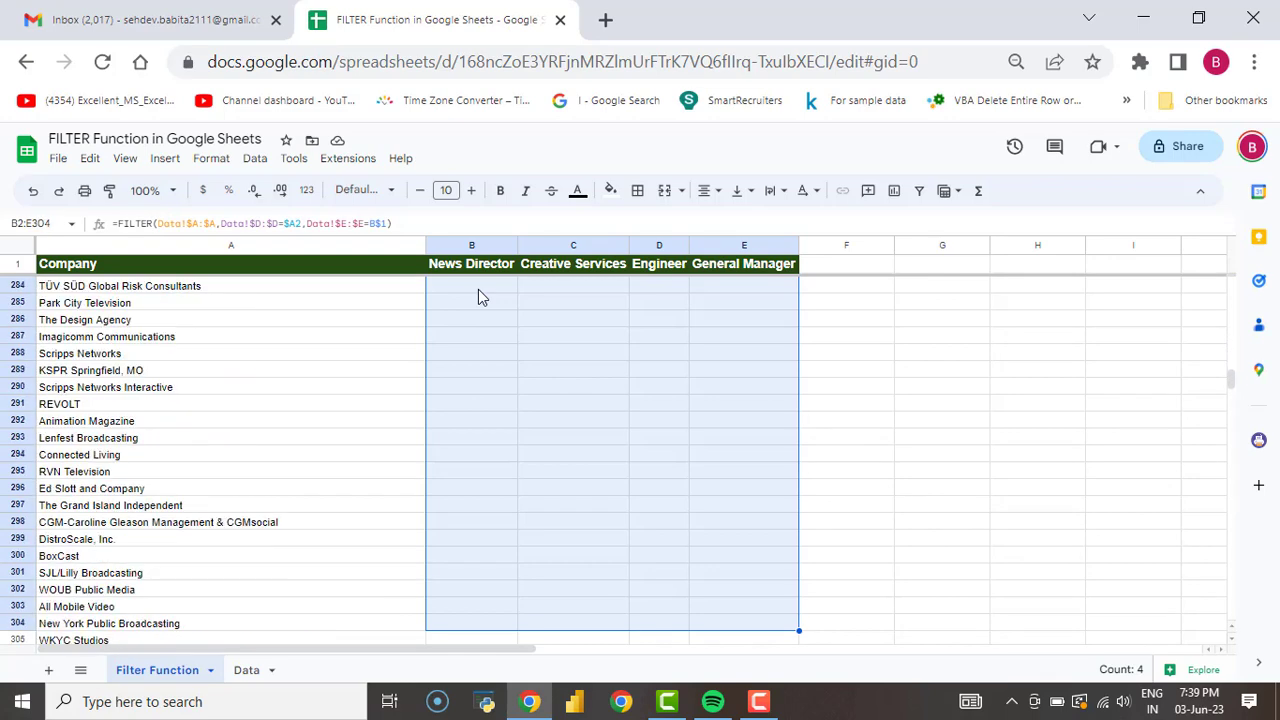
# Adjust the selection to B2:E336, ending at the last company row, and fill the FILTER formulas down through it.
pyautogui.hotkey('shift', 'Down')
pyautogui.hotkey('shift', 'Down')
pyautogui.hotkey('shift', 'Down')
pyautogui.hotkey('shift', 'Down')
pyautogui.hotkey('shift', 'Down')
pyautogui.hotkey('shift', 'Down')
pyautogui.hotkey('shift', 'Down')
pyautogui.hotkey('shift', 'Down')
pyautogui.hotkey('shift', 'Up')
pyautogui.hotkey('shift', 'Up')
pyautogui.hotkey('shift', 'Up')
pyautogui.hotkey('shift', 'Up')
pyautogui.hotkey('shift', 'Up')
pyautogui.hotkey('shift', 'Up')
pyautogui.hotkey('shift', 'Up')
pyautogui.hotkey('shift', 'Up')
pyautogui.hotkey('shift', 'Up')
pyautogui.hotkey('shift', 'Up')
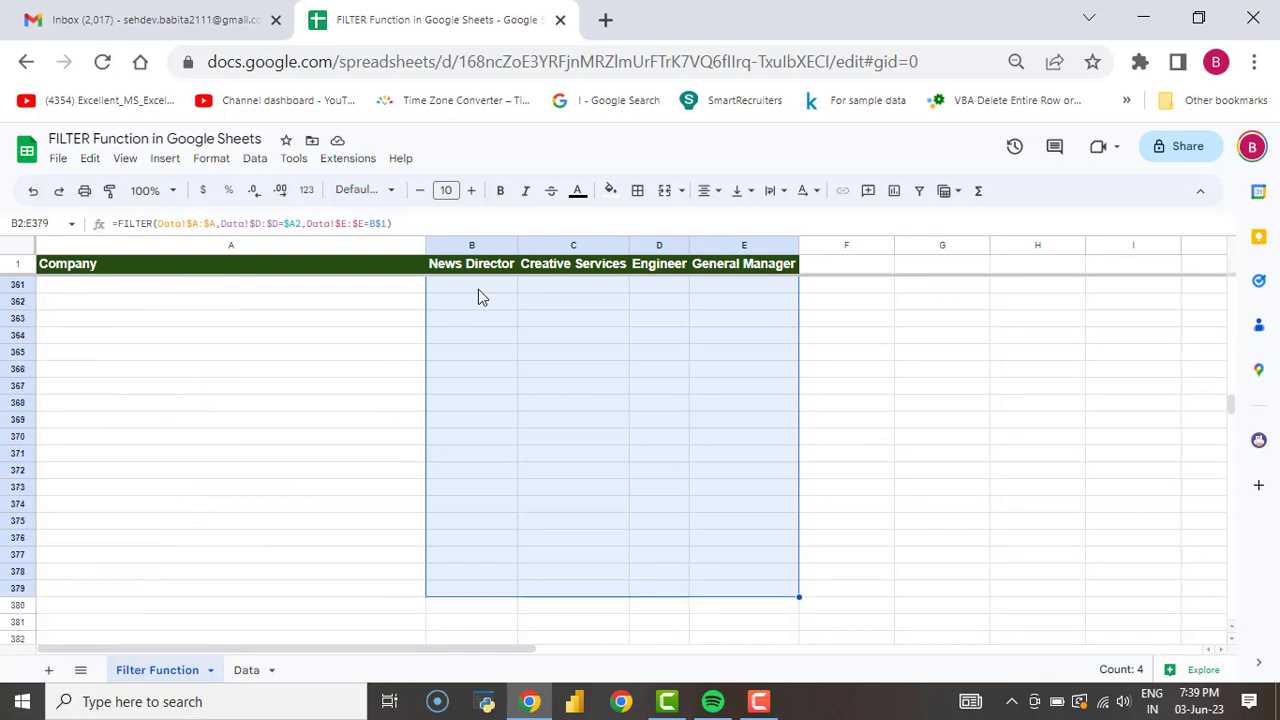
pyautogui.hotkey('shift', 'Up')
pyautogui.hotkey('shift', 'Up')
pyautogui.hotkey('shift', 'Up')
pyautogui.hotkey('shift', 'Up')
pyautogui.hotkey('shift', 'Up')
pyautogui.hotkey('shift', 'Up')
pyautogui.hotkey('shift', 'Up')
pyautogui.hotkey('shift', 'Up')
pyautogui.hotkey('shift', 'Up')
pyautogui.hotkey('shift', 'Up')
pyautogui.hotkey('shift', 'Up')
pyautogui.hotkey('shift', 'Up')
pyautogui.hotkey('shift', 'Up')
pyautogui.hotkey('shift', 'Up')
pyautogui.hotkey('shift', 'Up')
pyautogui.hotkey('shift', 'Up')
pyautogui.hotkey('shift', 'Up')
pyautogui.hotkey('shift', 'Up')
pyautogui.hotkey('shift', 'Up')
pyautogui.hotkey('shift', 'Up')
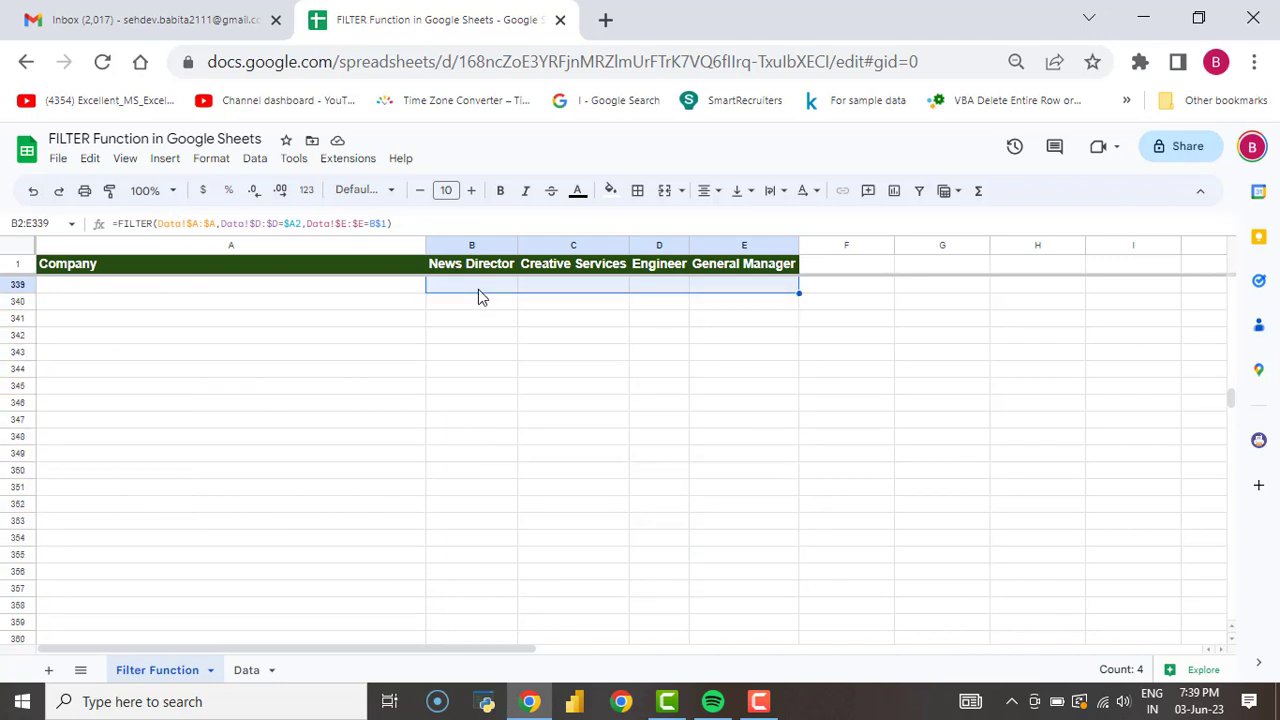
pyautogui.hotkey('shift', 'Down')
pyautogui.hotkey('shift', 'Down')
pyautogui.hotkey('shift', 'Down')
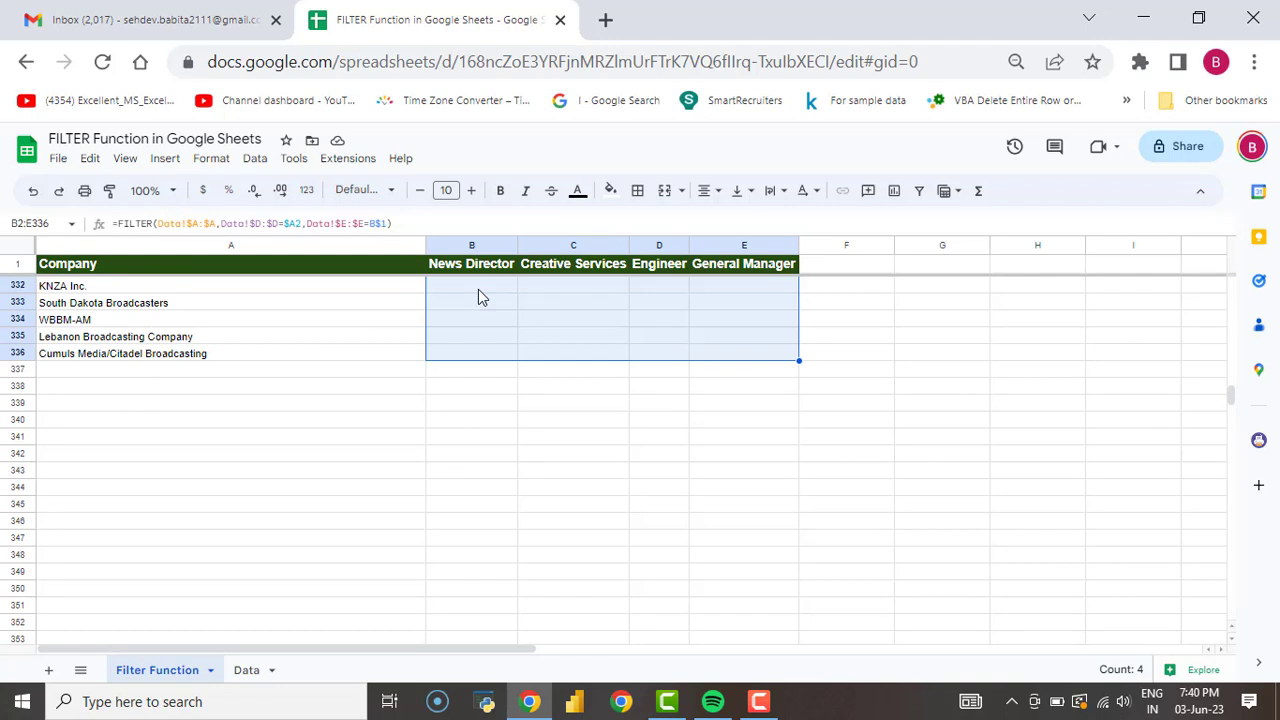
pyautogui.hotkey('ctrl', 'd')
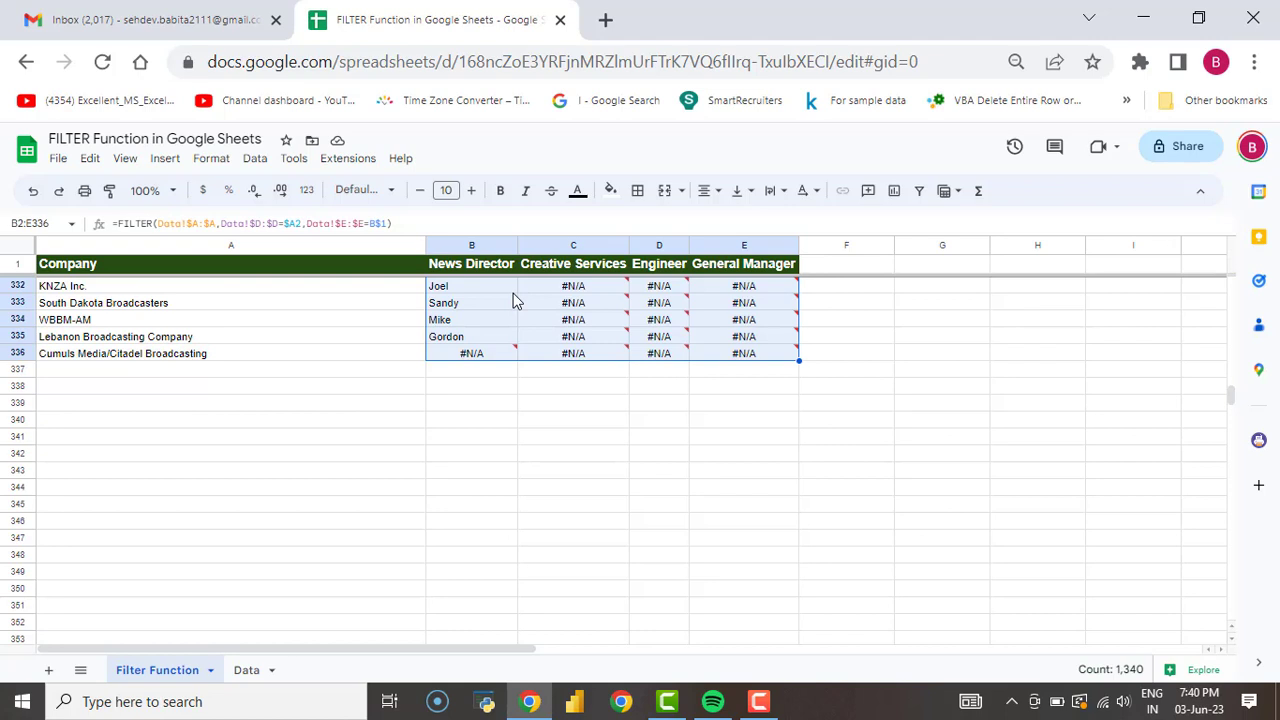
# Check the News Director result in B335 against its company, Lebanon Broadcasting Company, in A335.
pyautogui.click(463, 340)
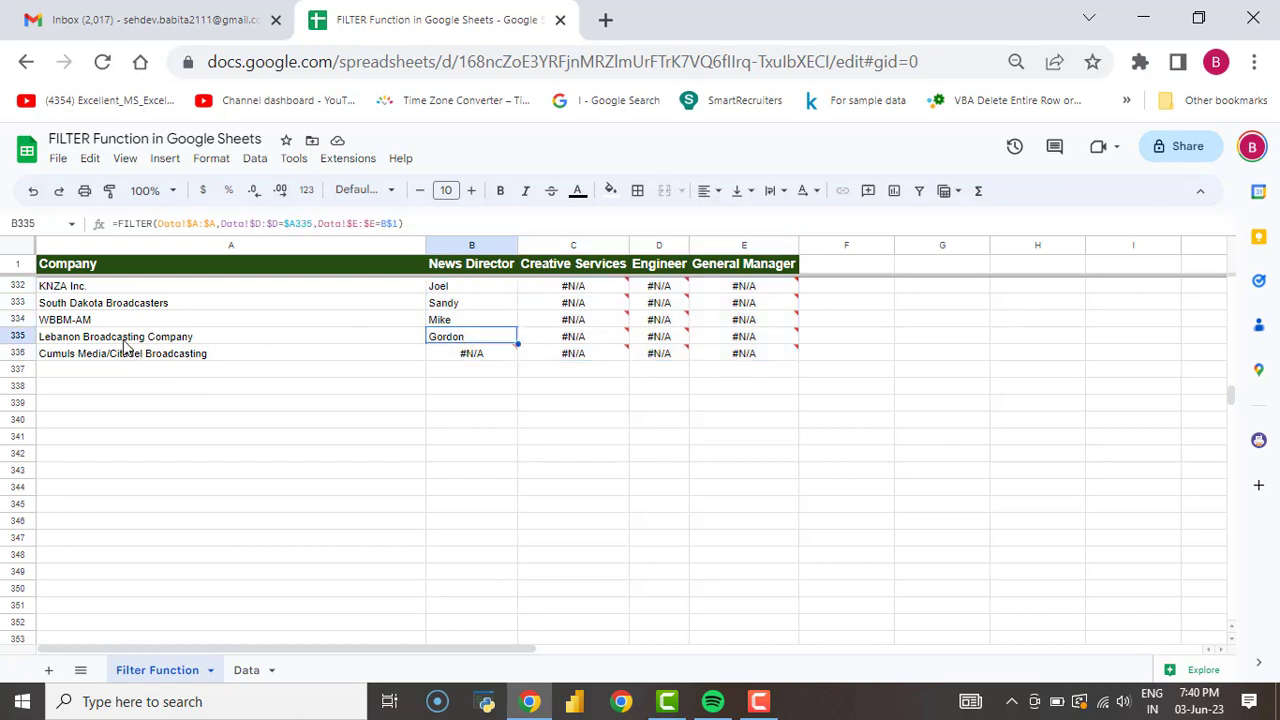
pyautogui.press('Left')
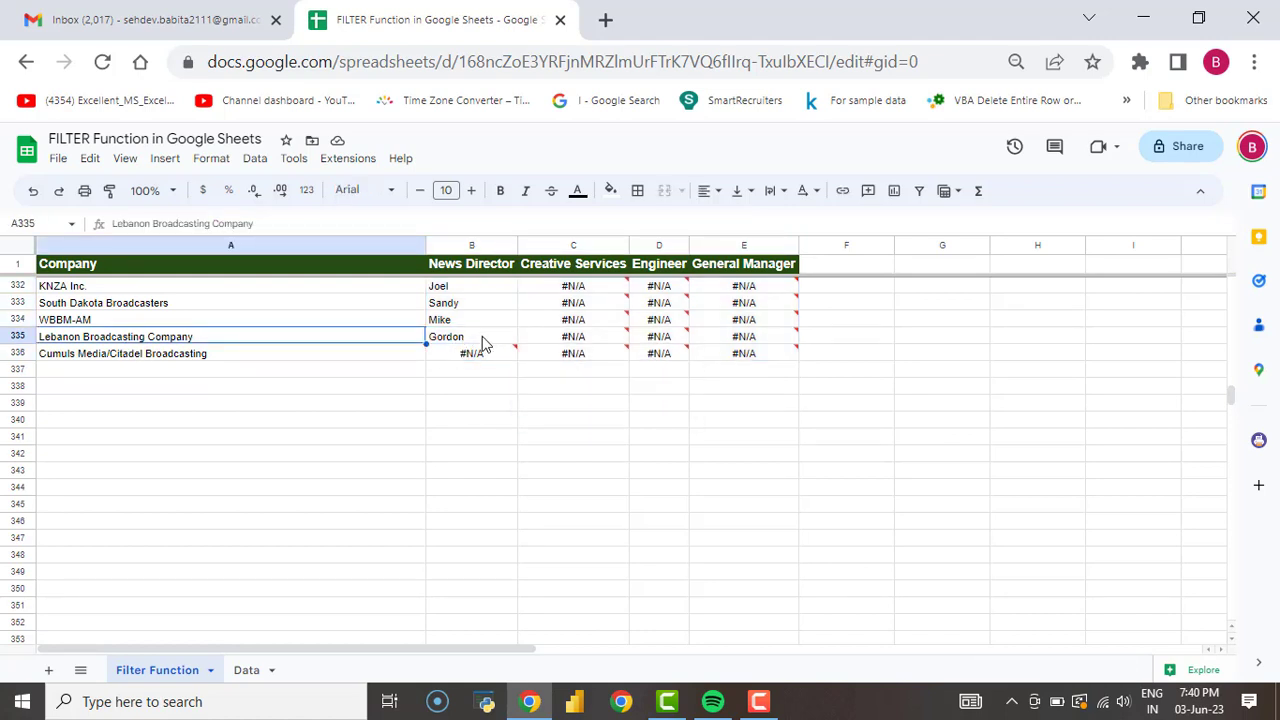
pyautogui.press('Right')
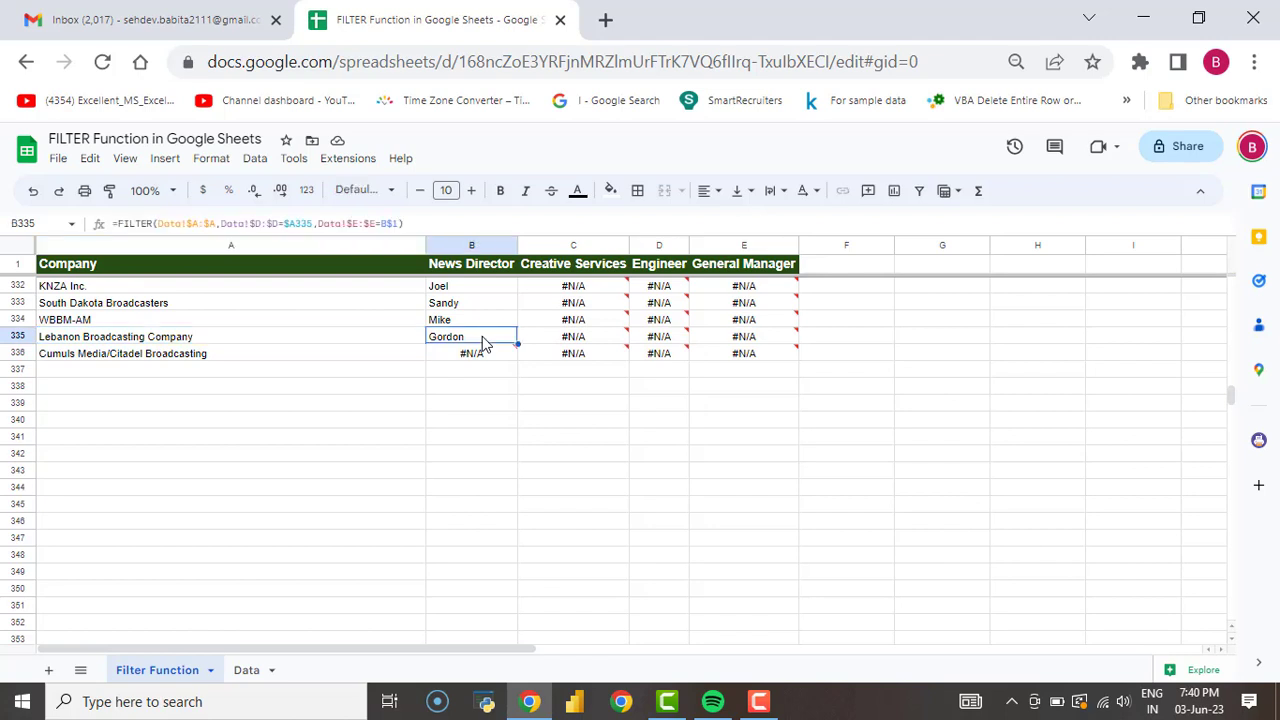
# Return to the start of the company list and examine the FILTER error notes in the News Director cells B2 to B8.
pyautogui.hotkey('ctrl', 'Up')
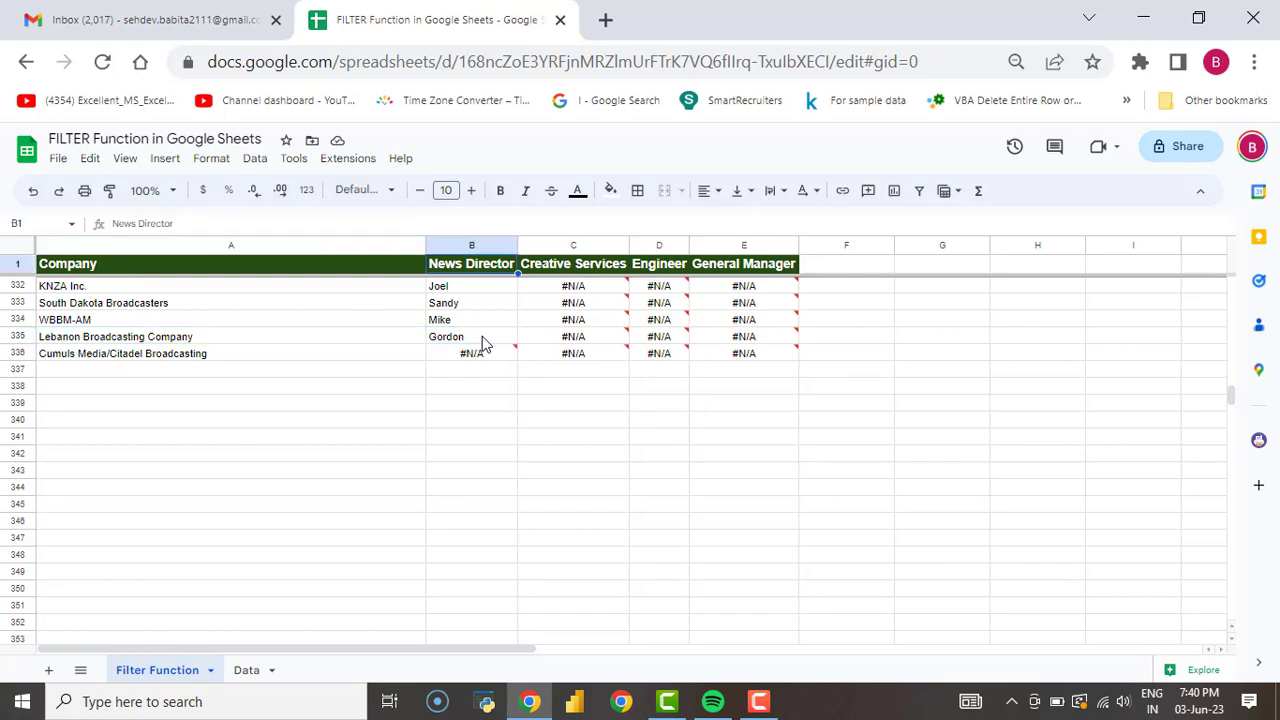
pyautogui.press('Down')
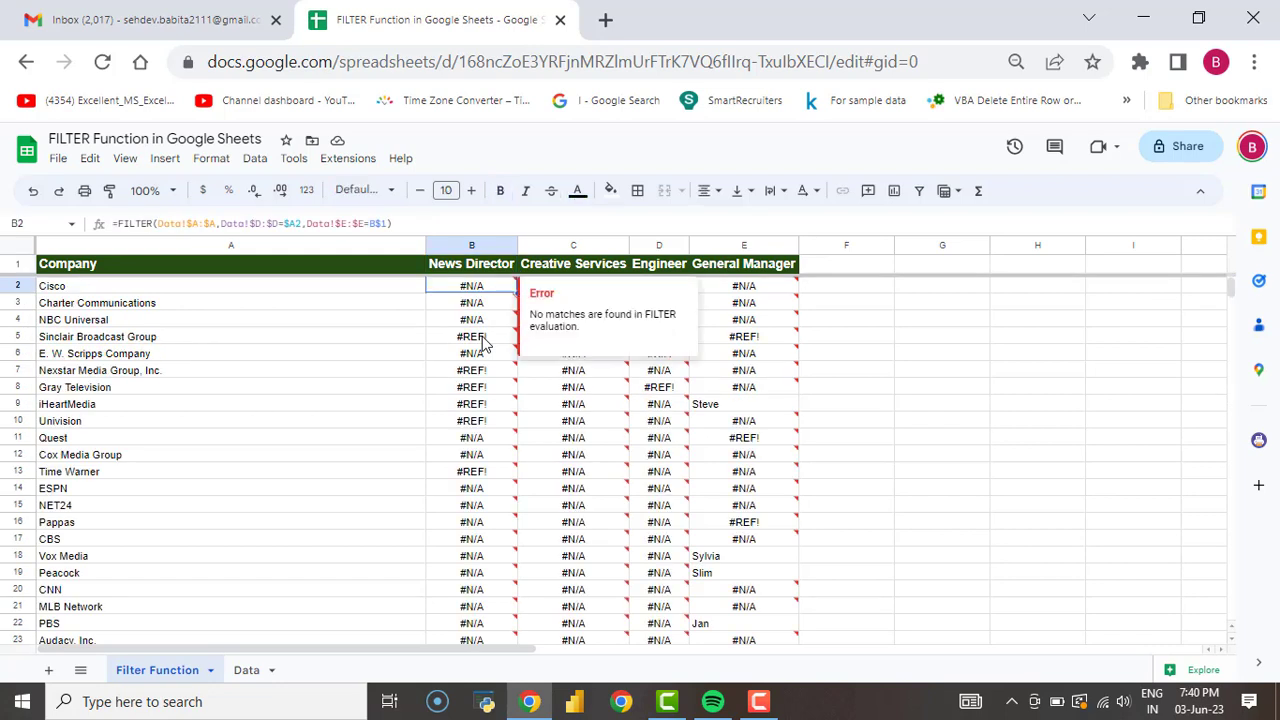
pyautogui.press('Down')
pyautogui.press('Down')
pyautogui.press('Down')
pyautogui.press('Down')
pyautogui.press('Down')
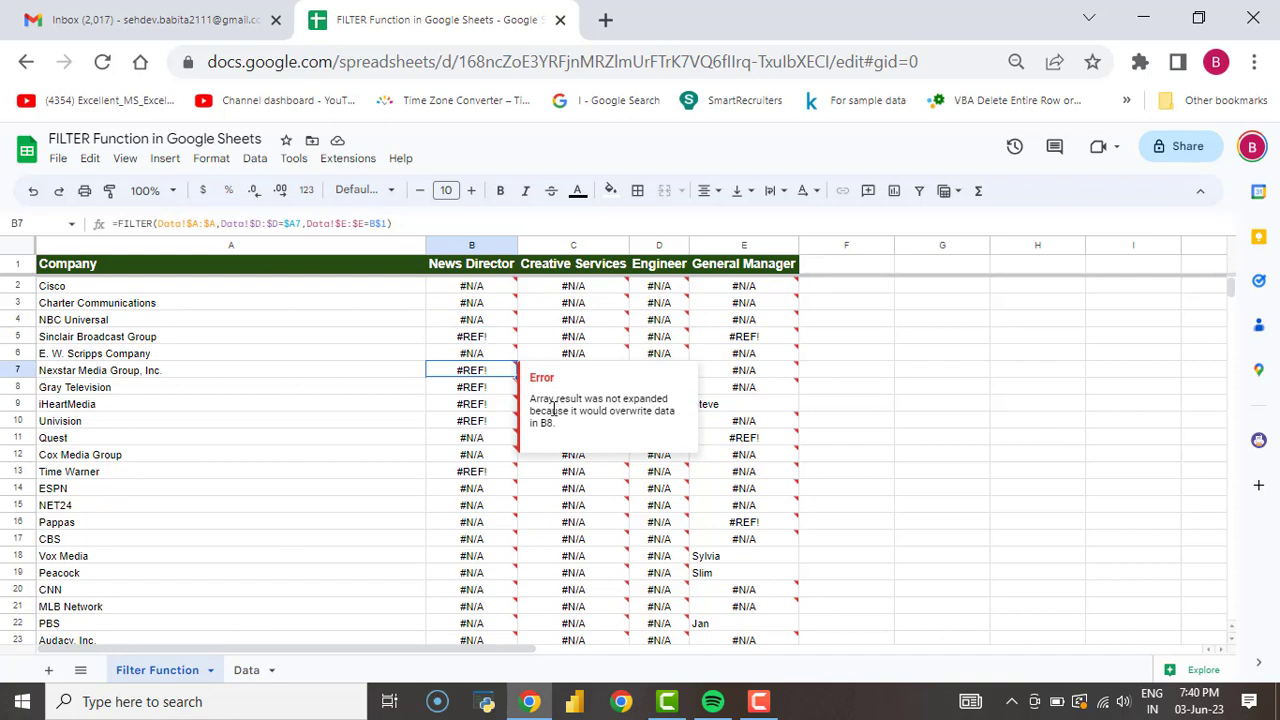
pyautogui.click(604, 325)
pyautogui.click(478, 376)
pyautogui.click(489, 392)
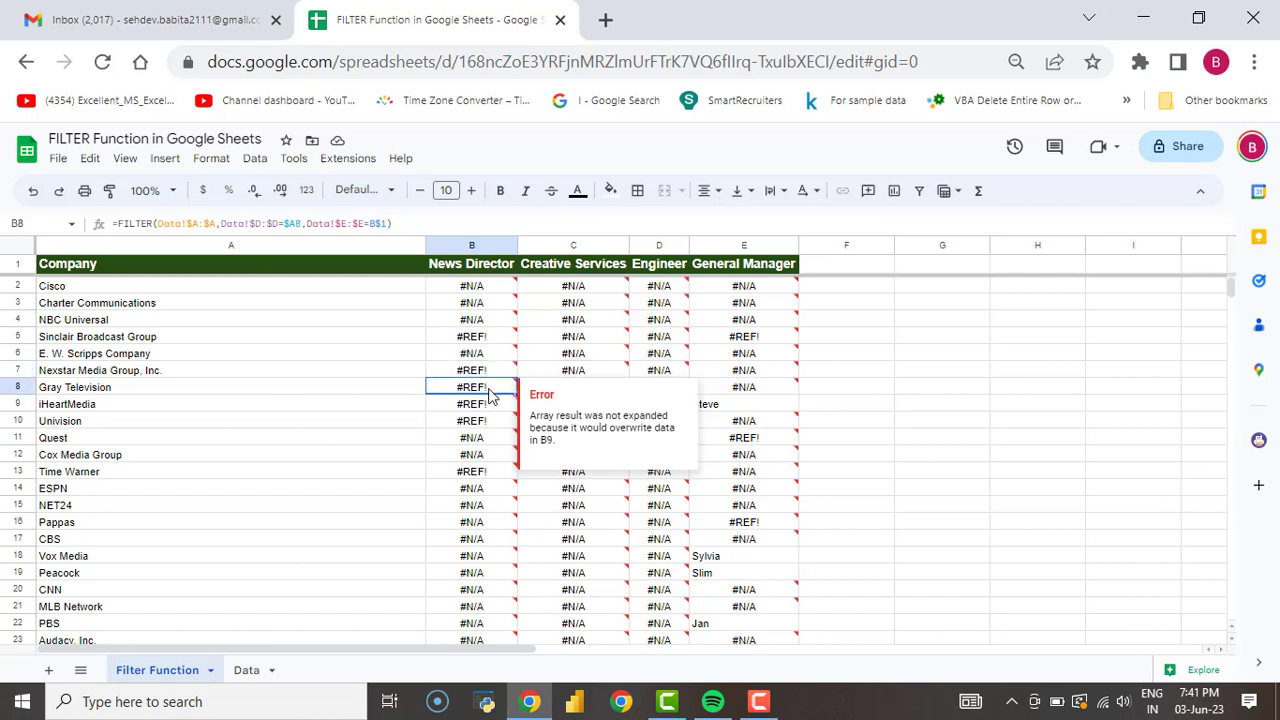
# Wrap the FILTER formula in B2 in a JOIN function with ", " as the delimiter and commit it.
pyautogui.click(472, 290)
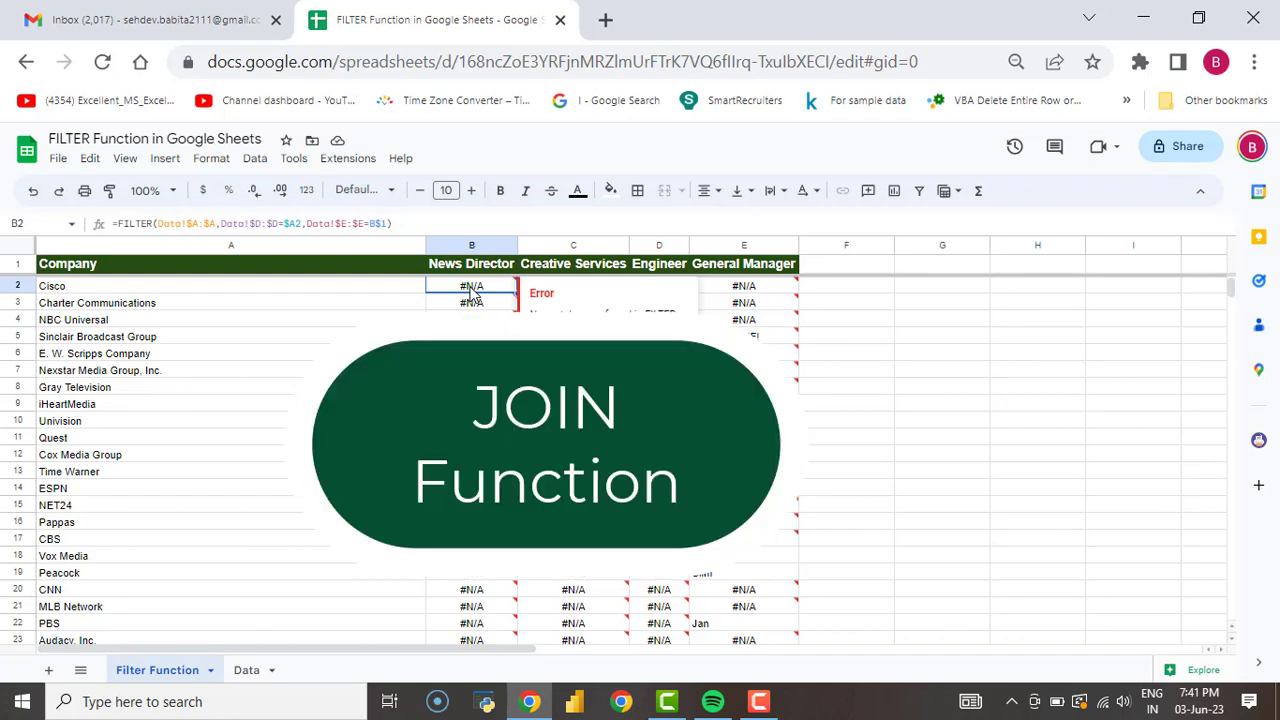
pyautogui.doubleClick(472, 290)
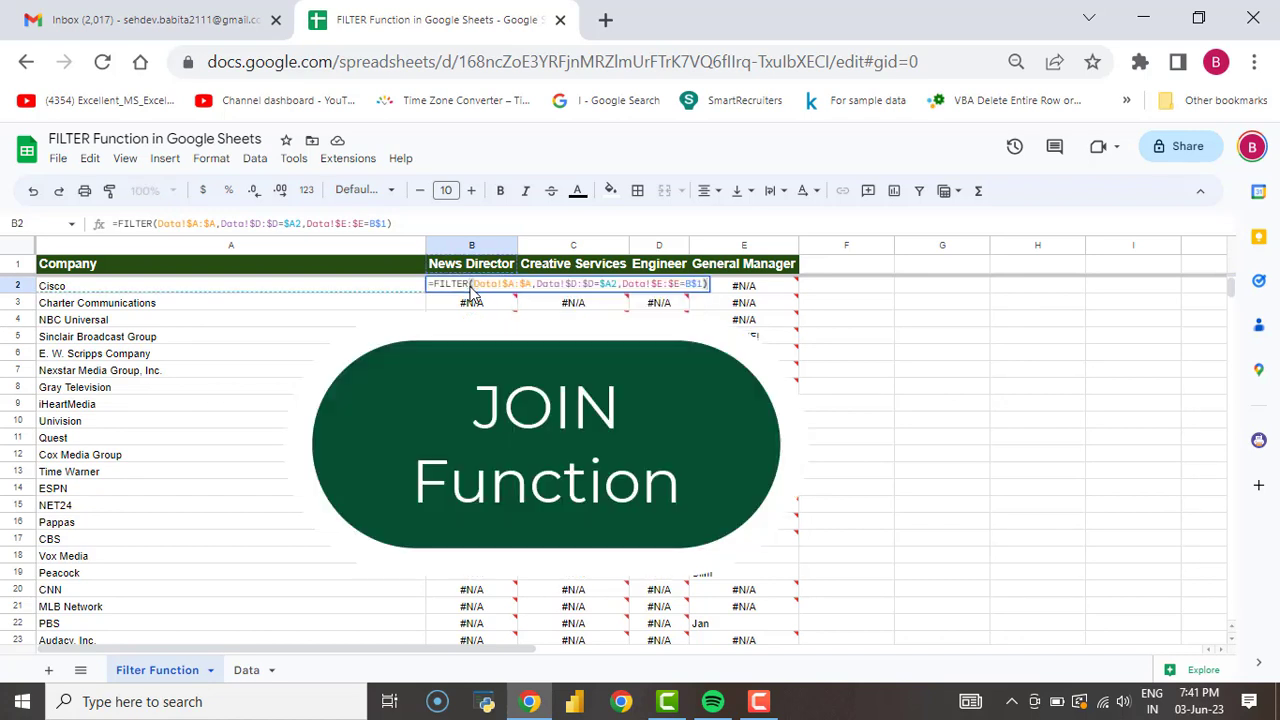
pyautogui.press('Left')
pyautogui.press('Left')
pyautogui.press('Left')
pyautogui.press('Left')
pyautogui.press('Left')
pyautogui.press('Left')
pyautogui.press('Left')
pyautogui.press('Left')
pyautogui.press('Left')
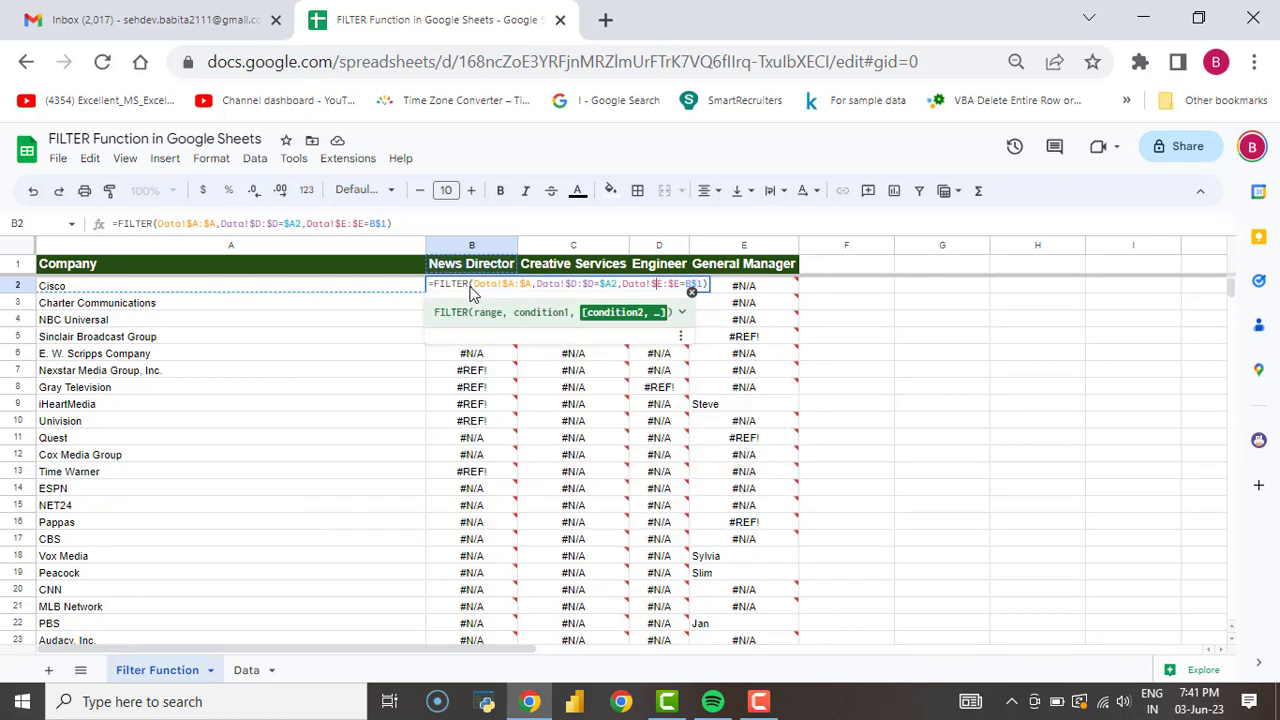
pyautogui.press('Left')
pyautogui.press('Left')
pyautogui.press('Left')
pyautogui.press('Left')
pyautogui.press('Left')
pyautogui.press('Left')
pyautogui.press('Left')
pyautogui.press('Left')
pyautogui.press('Left')
pyautogui.press('Left')
pyautogui.press('Left')
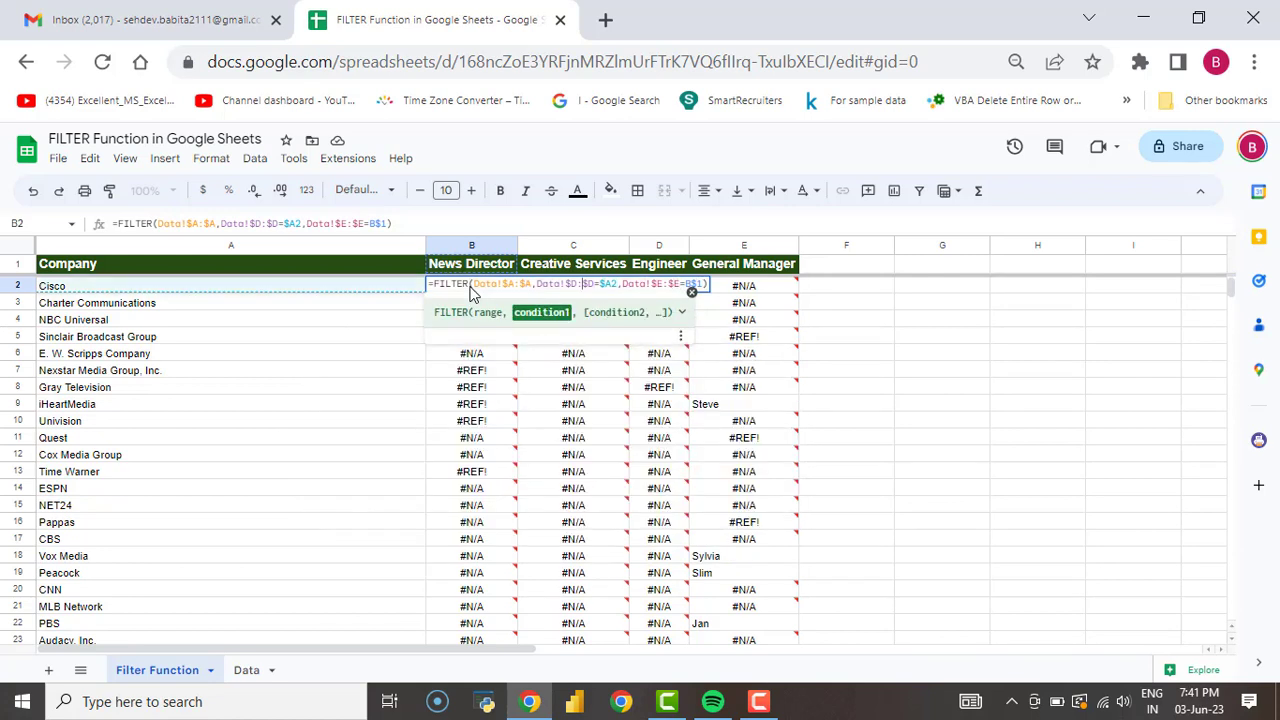
pyautogui.press('Left')
pyautogui.press('Left')
pyautogui.press('Left')
pyautogui.press('Left')
pyautogui.press('Left')
pyautogui.press('Left')
pyautogui.press('Left')
pyautogui.press('Left')
pyautogui.press('Left')
pyautogui.press('Left')
pyautogui.press('Left')
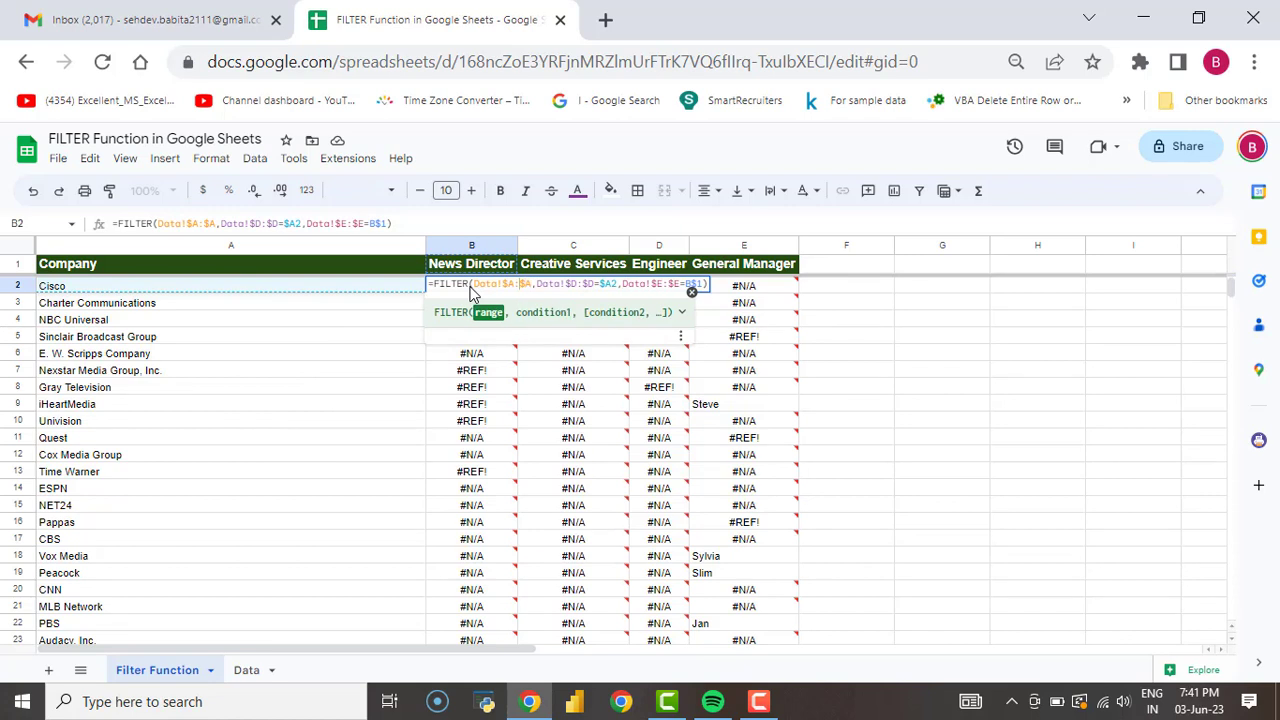
pyautogui.press('Left')
pyautogui.press('Left')
pyautogui.press('Left')
pyautogui.press('Left')
pyautogui.press('Left')
pyautogui.press('Left')
pyautogui.press('Left')
pyautogui.press('Left')
pyautogui.press('Left')
pyautogui.press('Left')
pyautogui.press('Left')
pyautogui.press('Left')
pyautogui.press('Left')
pyautogui.press('Left')
pyautogui.press('Left')
pyautogui.press('Left')
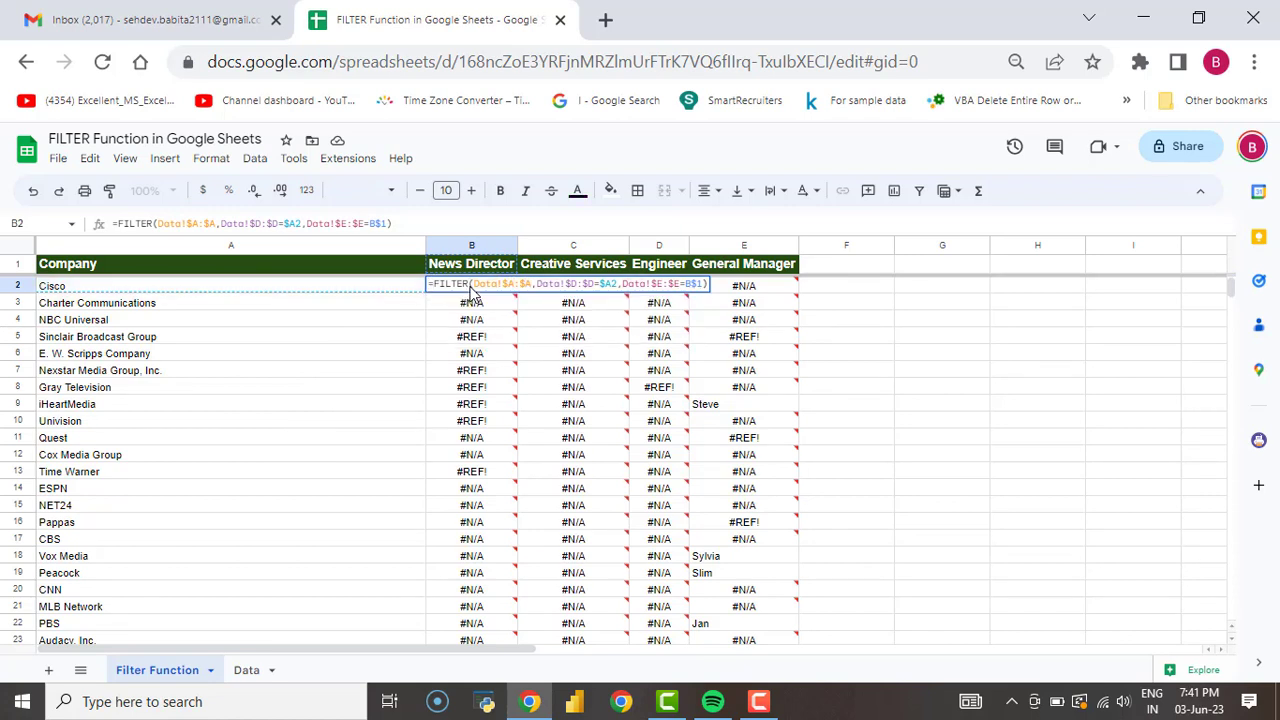
pyautogui.write('join')
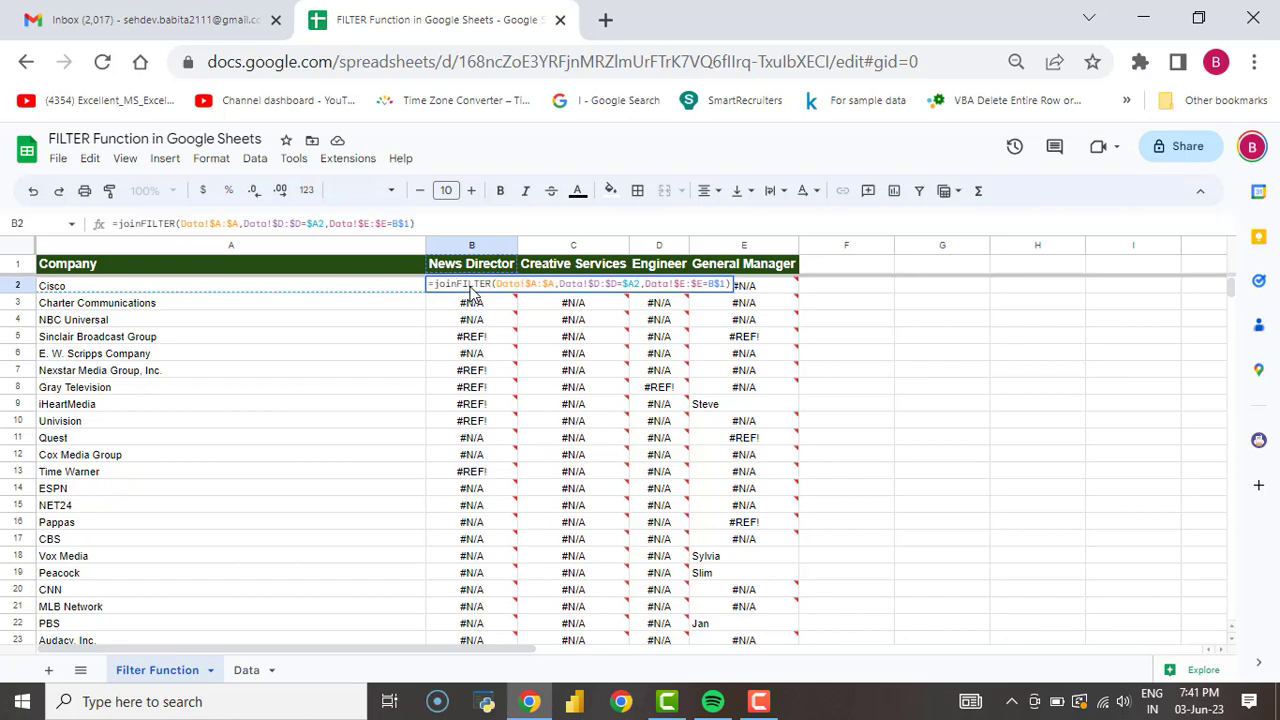
pyautogui.write('(')
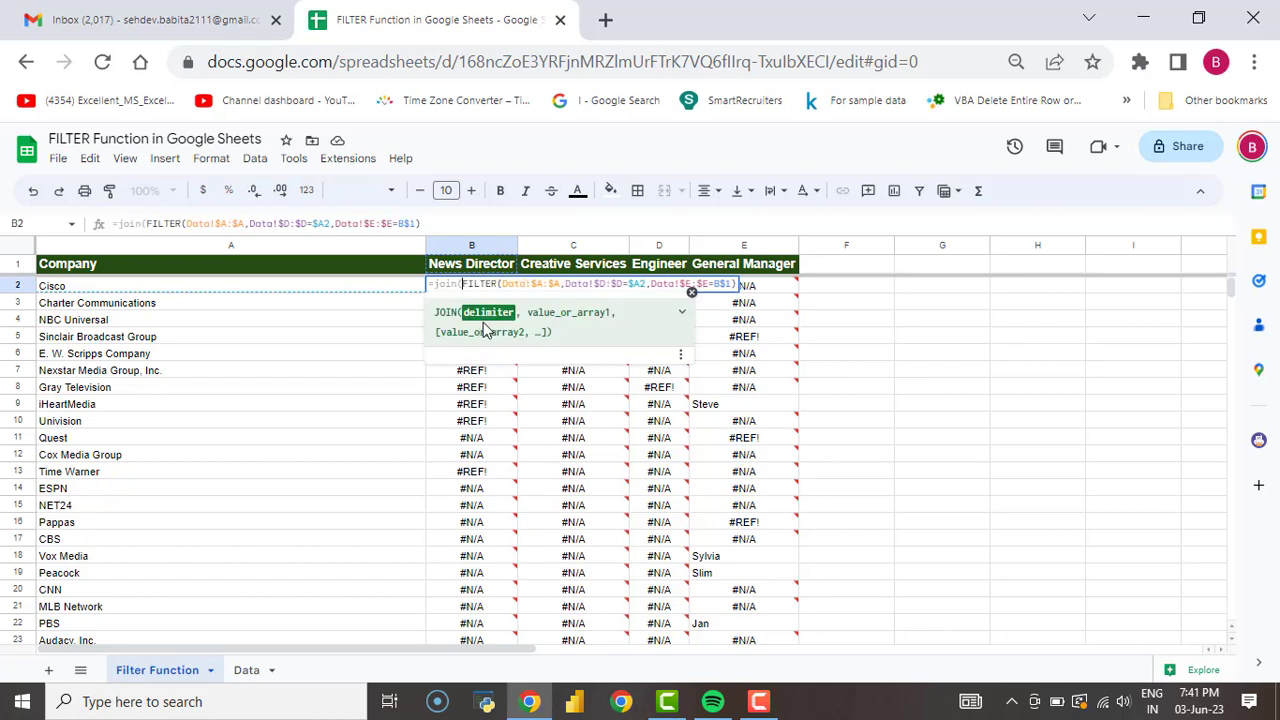
pyautogui.write('", ')
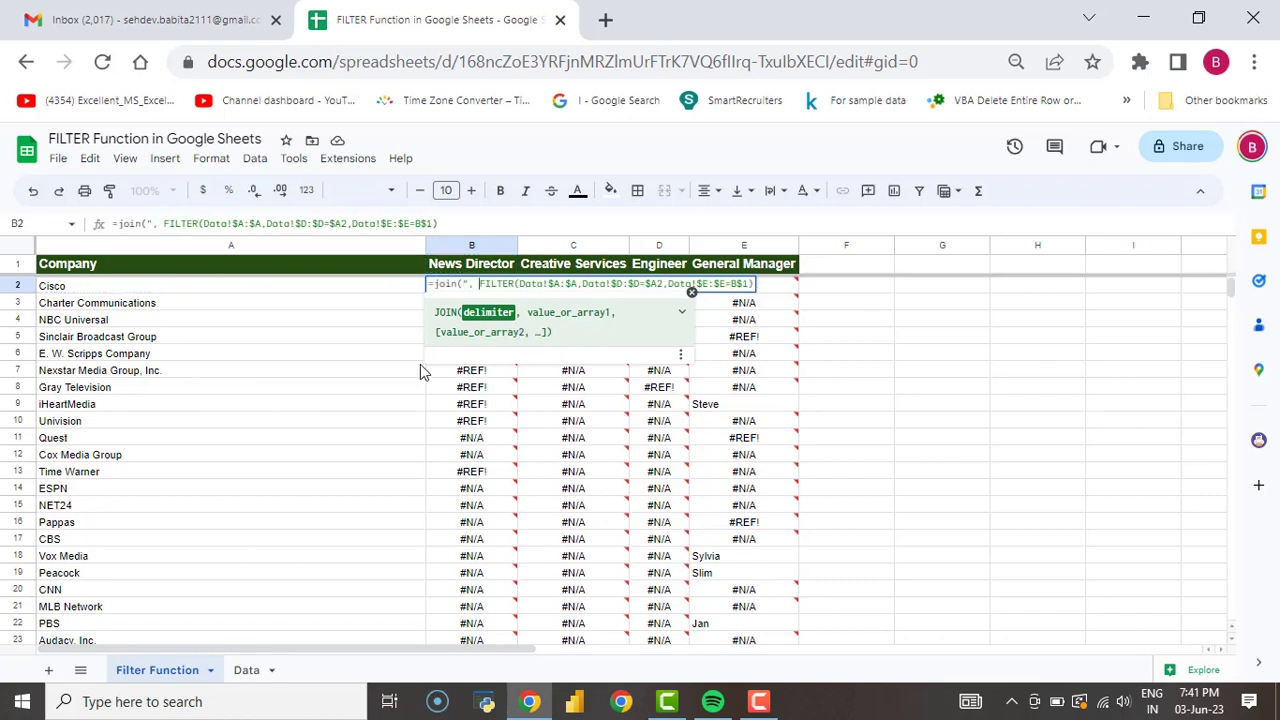
pyautogui.write('",')
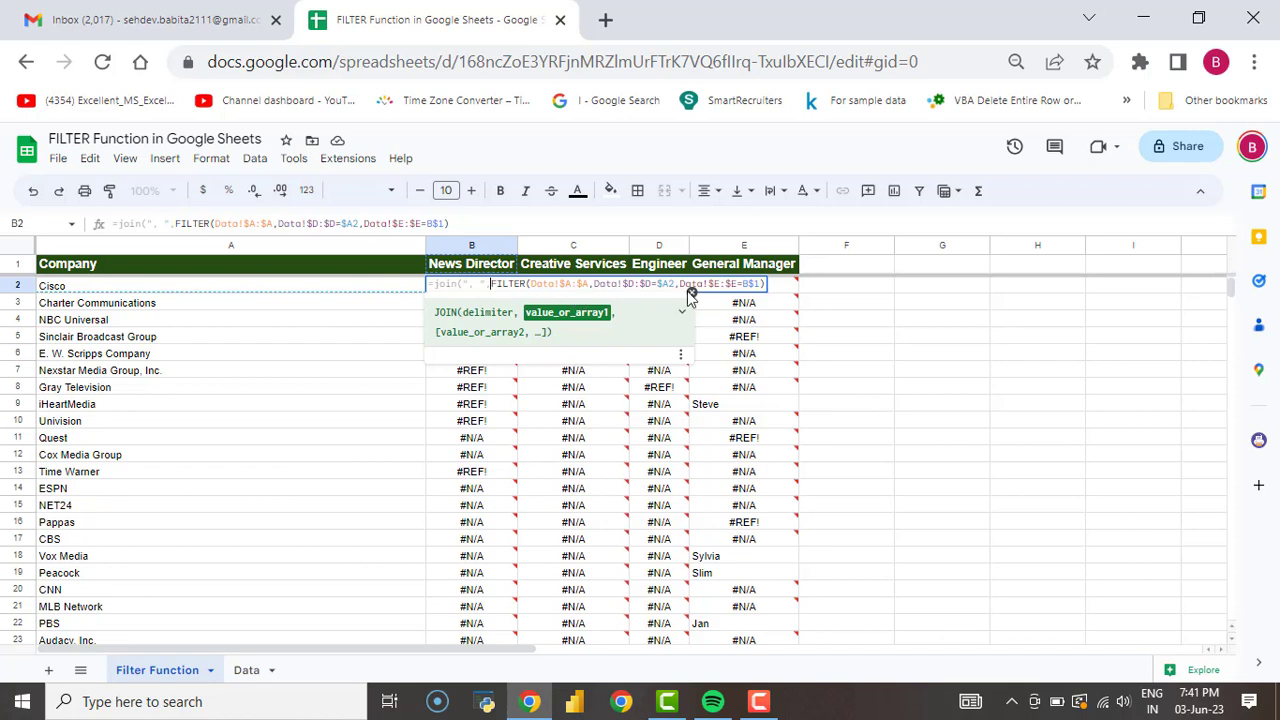
pyautogui.moveTo(779, 295)
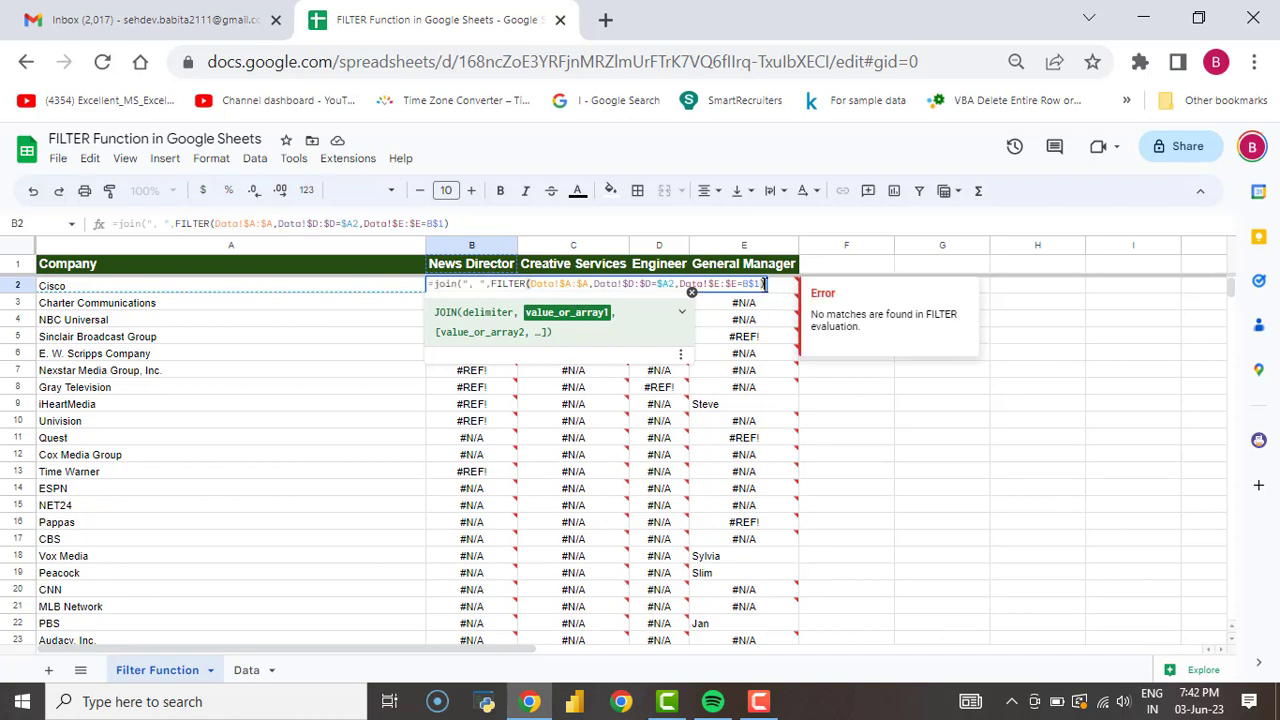
pyautogui.write(')')
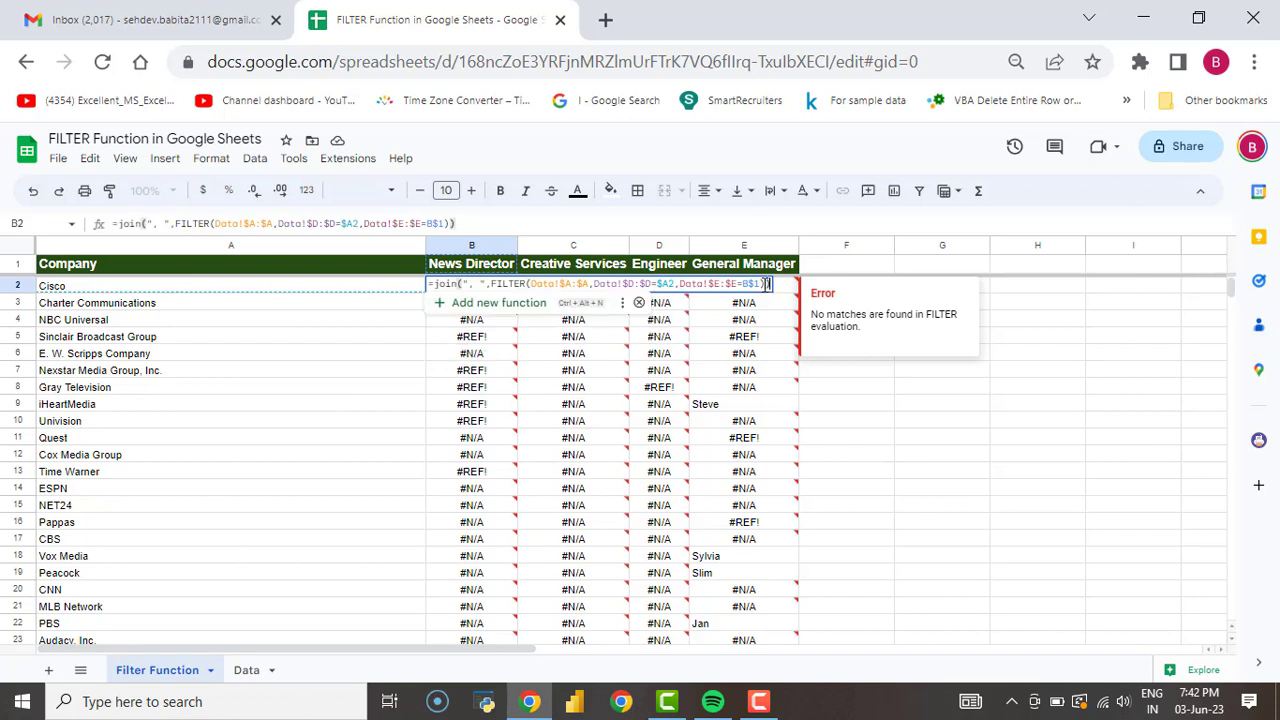
pyautogui.press('Return')
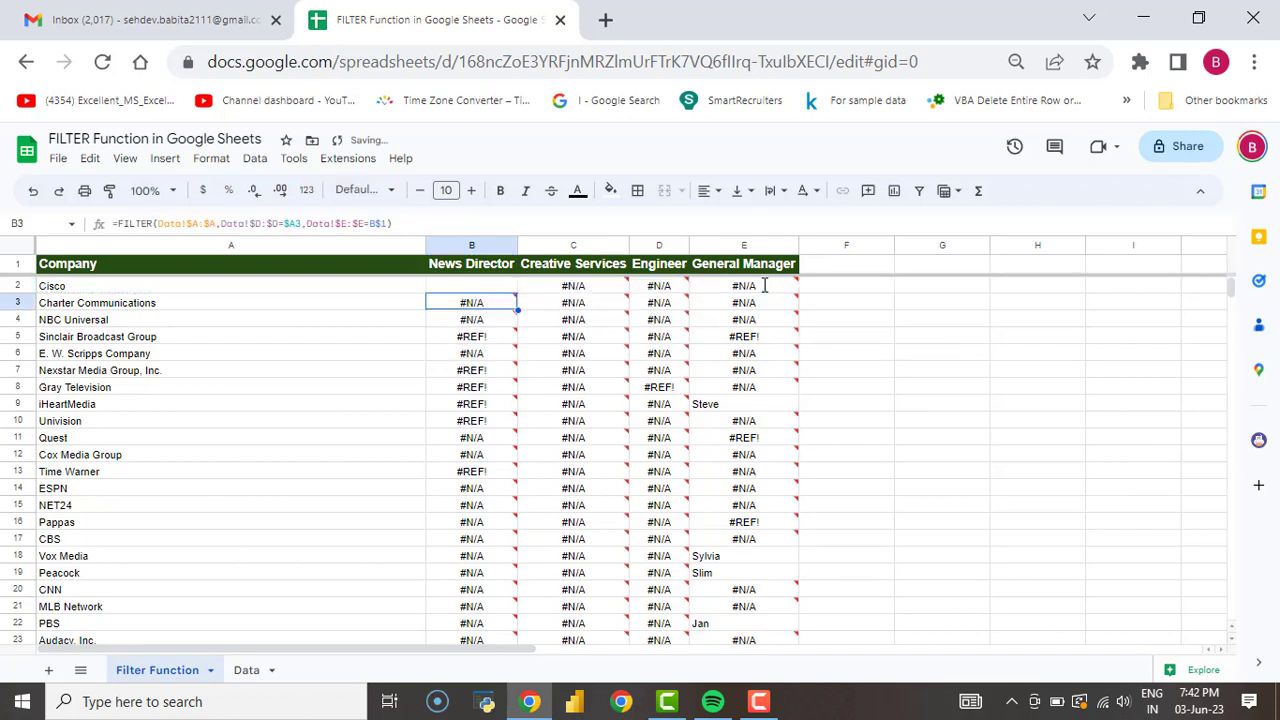
# Select B2:E336 and fill the JOIN and FILTER formula from B2 down and across all designation columns.
pyautogui.press('Up')
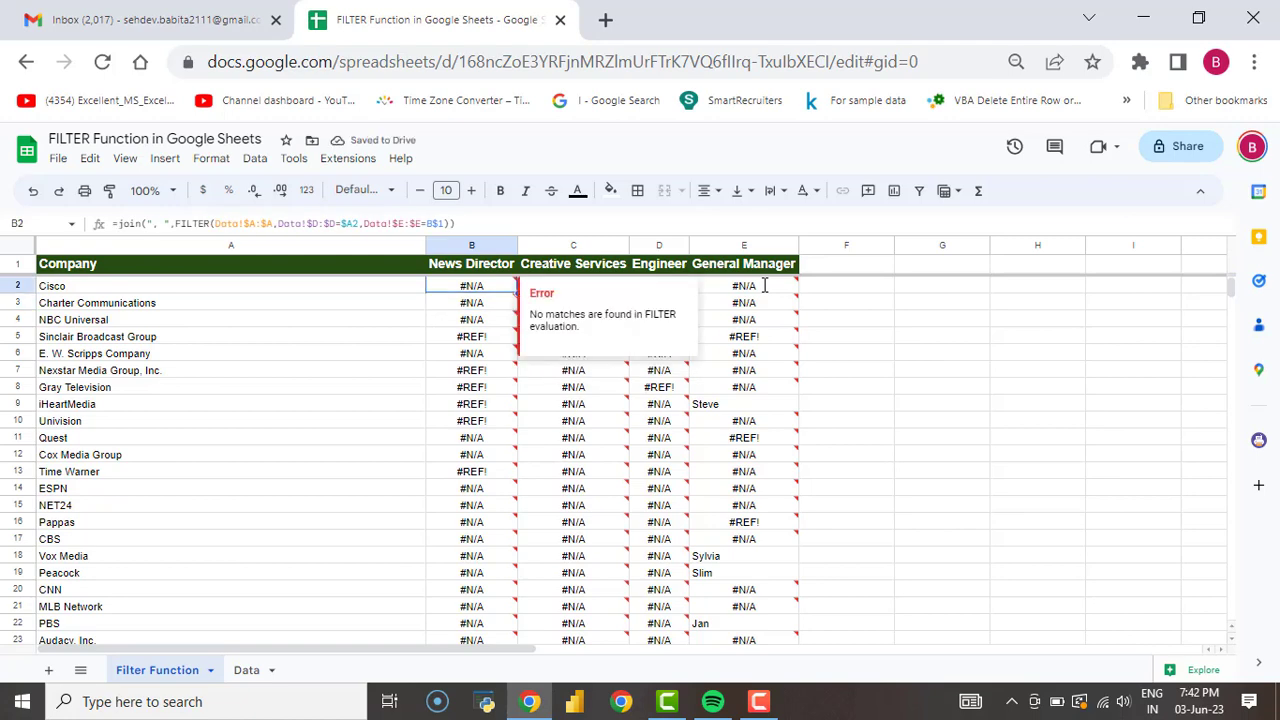
pyautogui.keyDown('shift'); pyautogui.click(764, 285); pyautogui.keyUp('shift')
pyautogui.hotkey('ctrl', 'shift', 'Down')
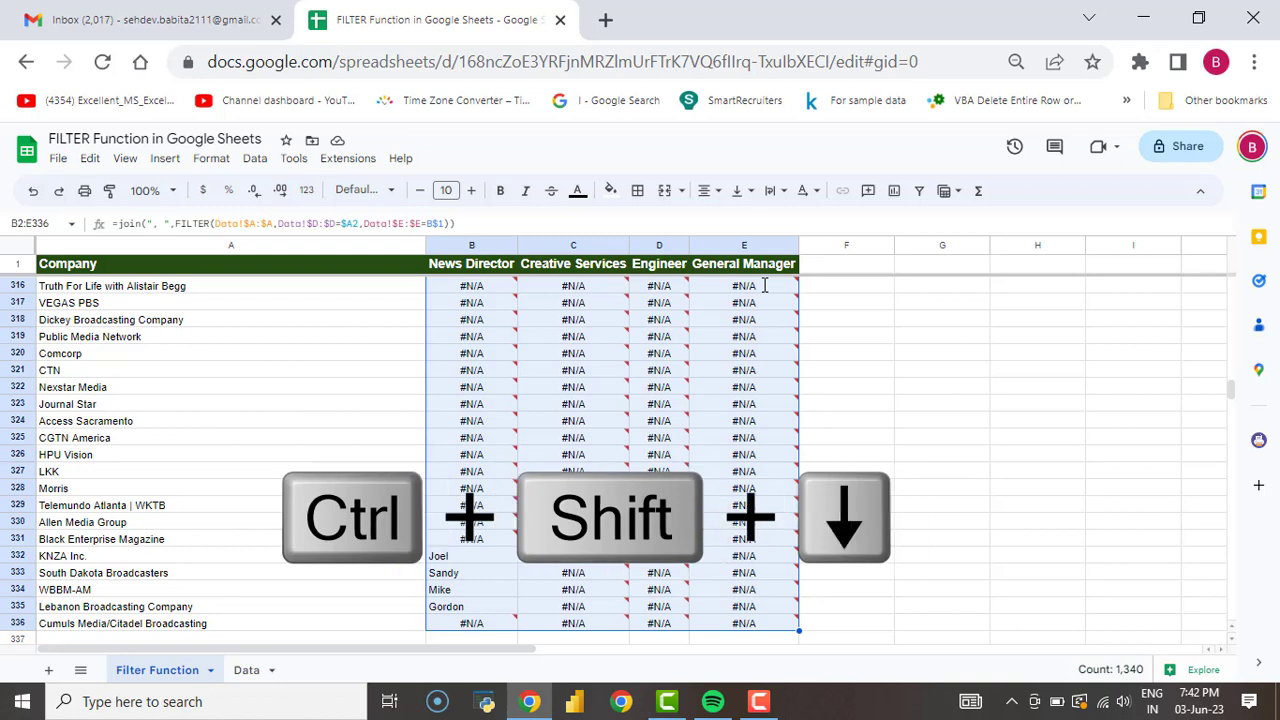
pyautogui.hotkey('ctrl', 'd')
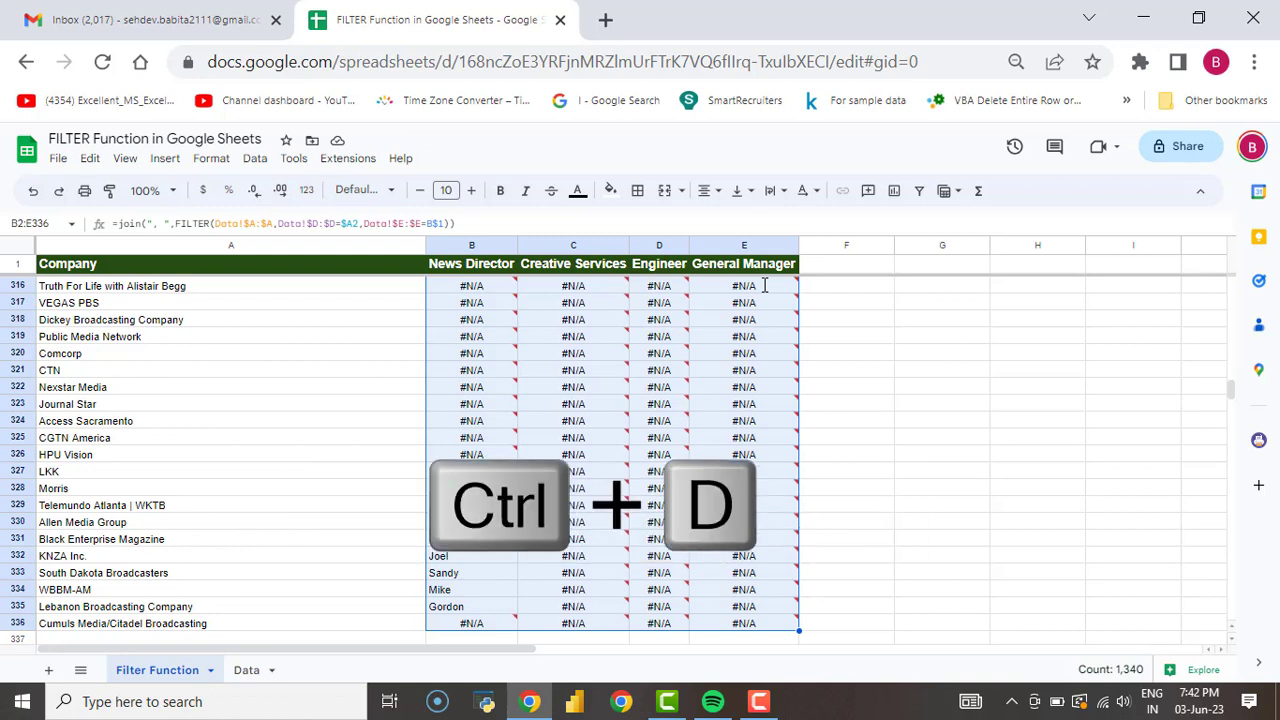
pyautogui.hotkey('ctrl', 'r')
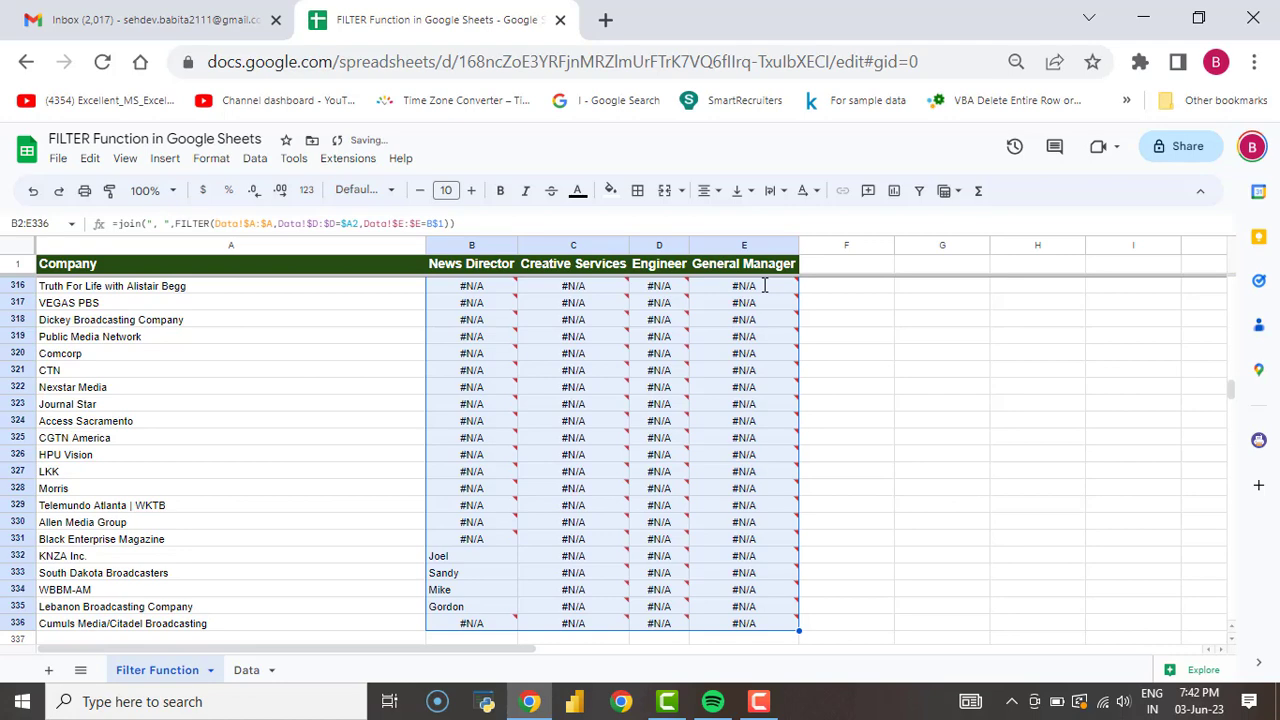
# Review the joined results in the News Director column from the first company down to Sinclair Broadcast Group in B5.
pyautogui.press('Up')
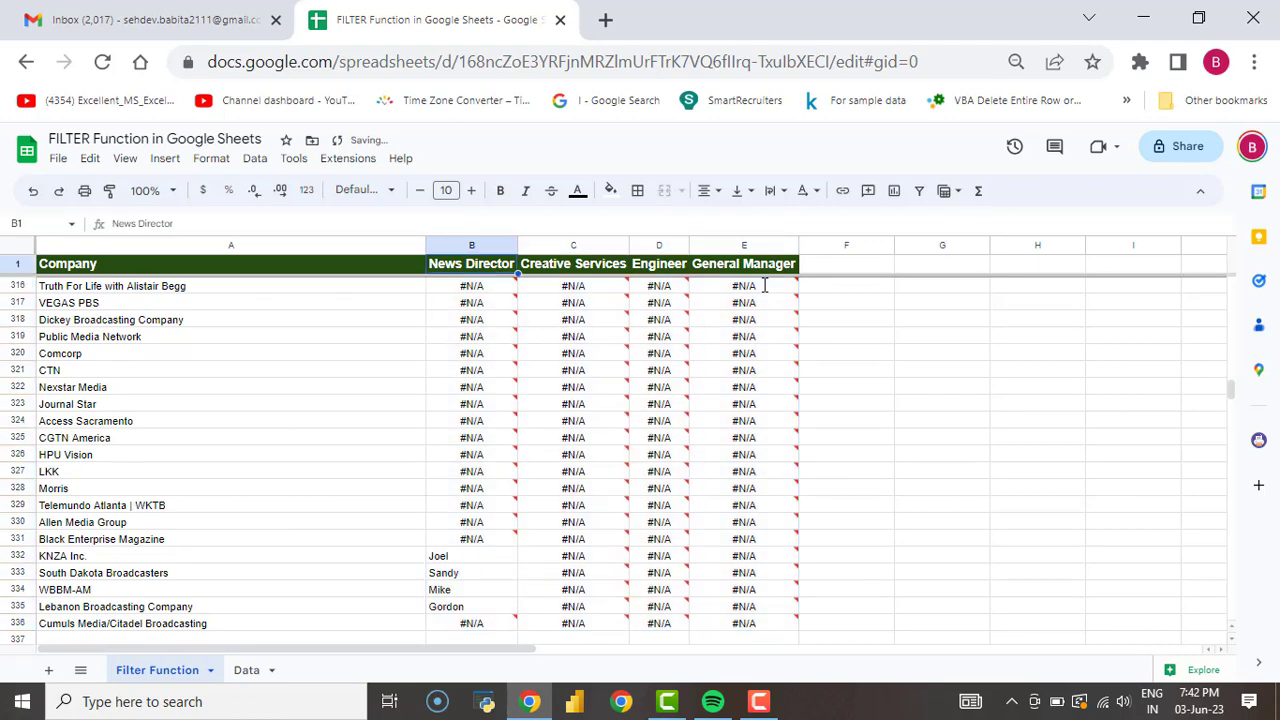
pyautogui.press('Down')
pyautogui.press('Down')
pyautogui.press('Down')
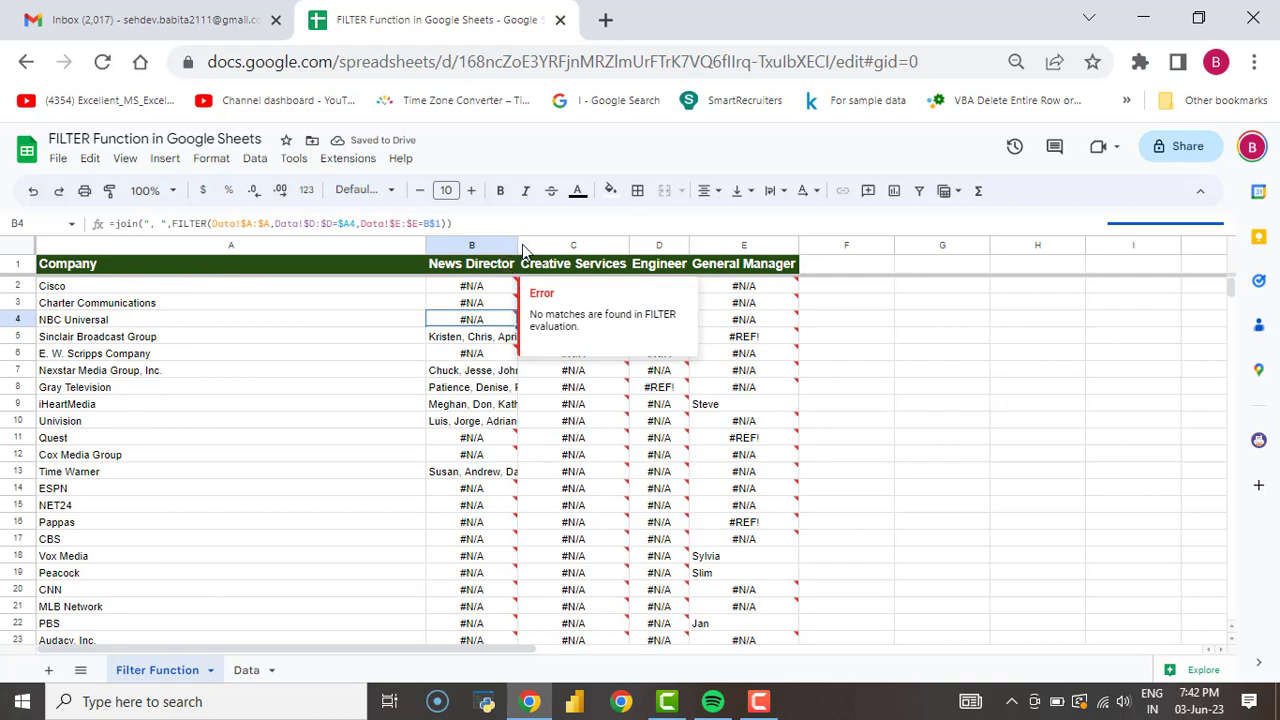
pyautogui.press('Down')
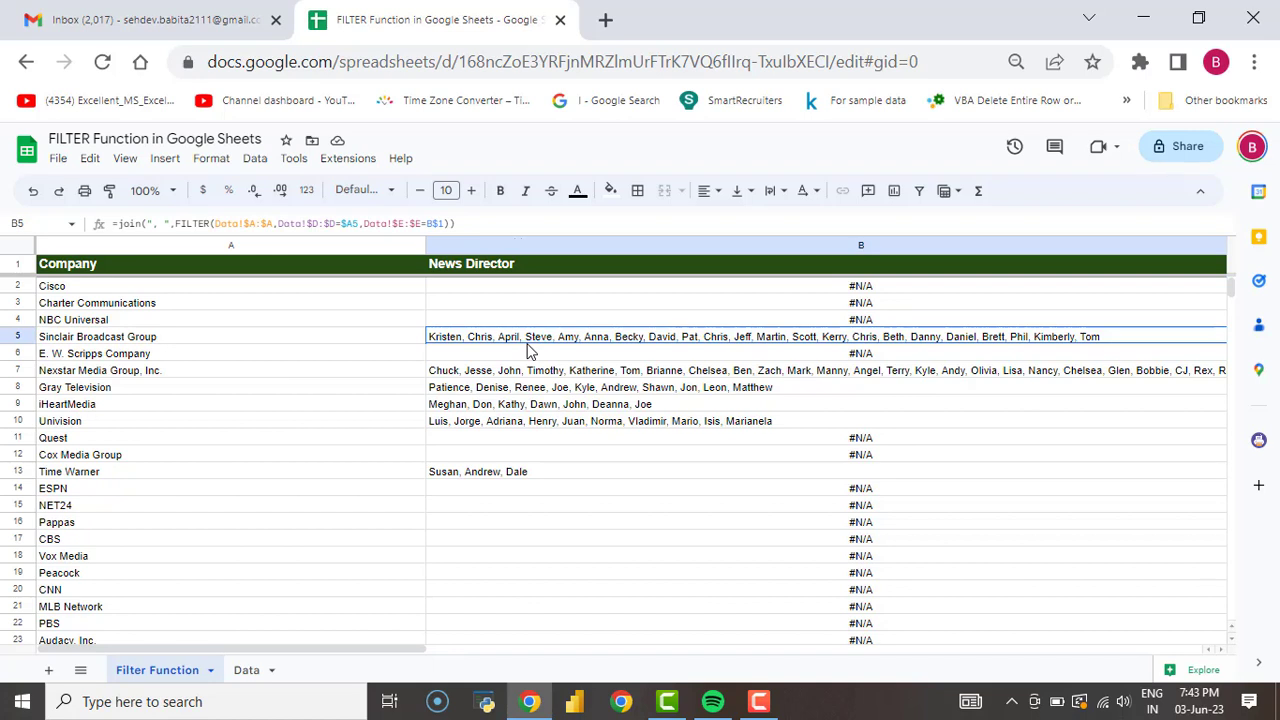
# Narrow the News Director column to less than half its width and select the whole column.
pyautogui.click(551, 268)
pyautogui.rightClick(551, 268)
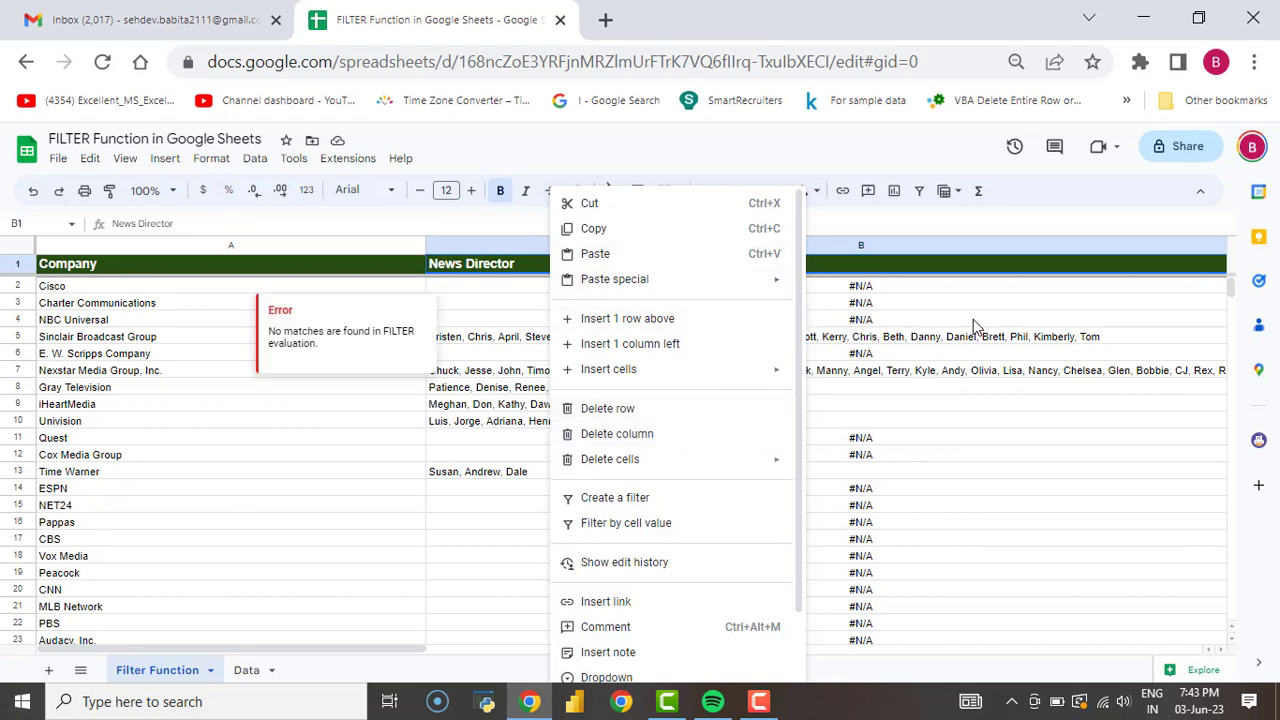
pyautogui.click(905, 437)
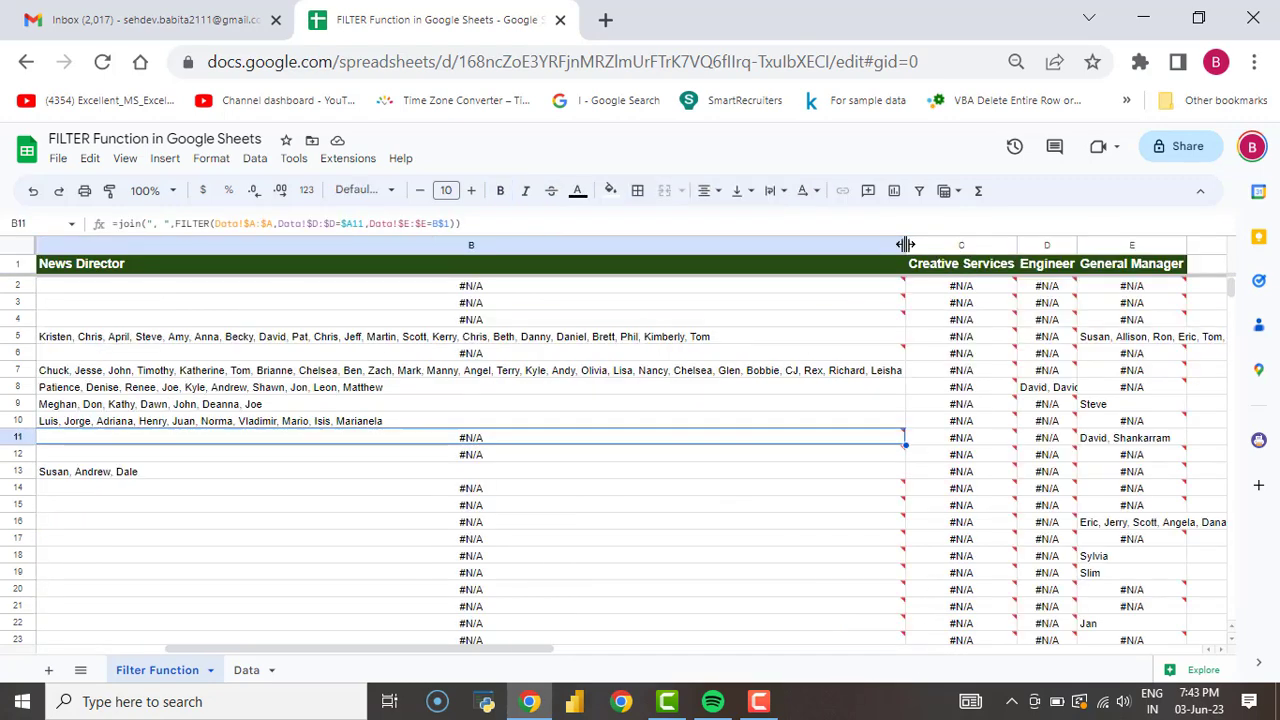
pyautogui.moveTo(902, 244); pyautogui.dragTo(391, 248)
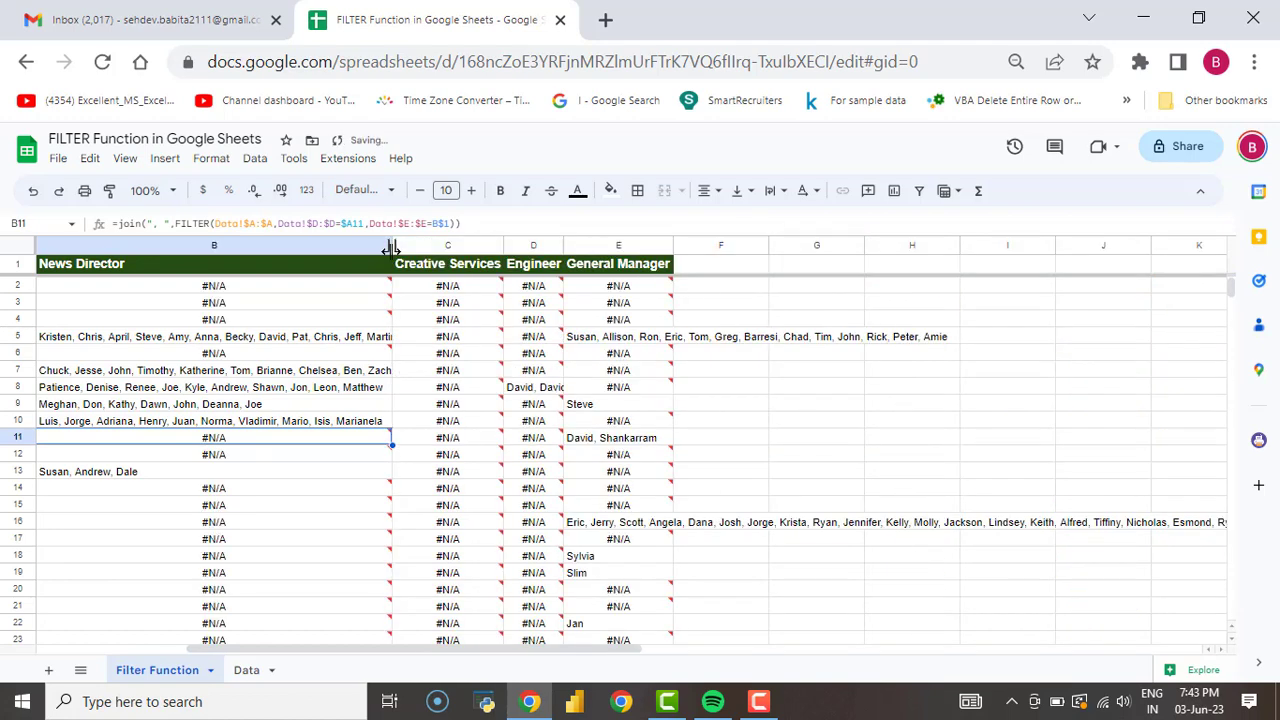
pyautogui.click(264, 253)
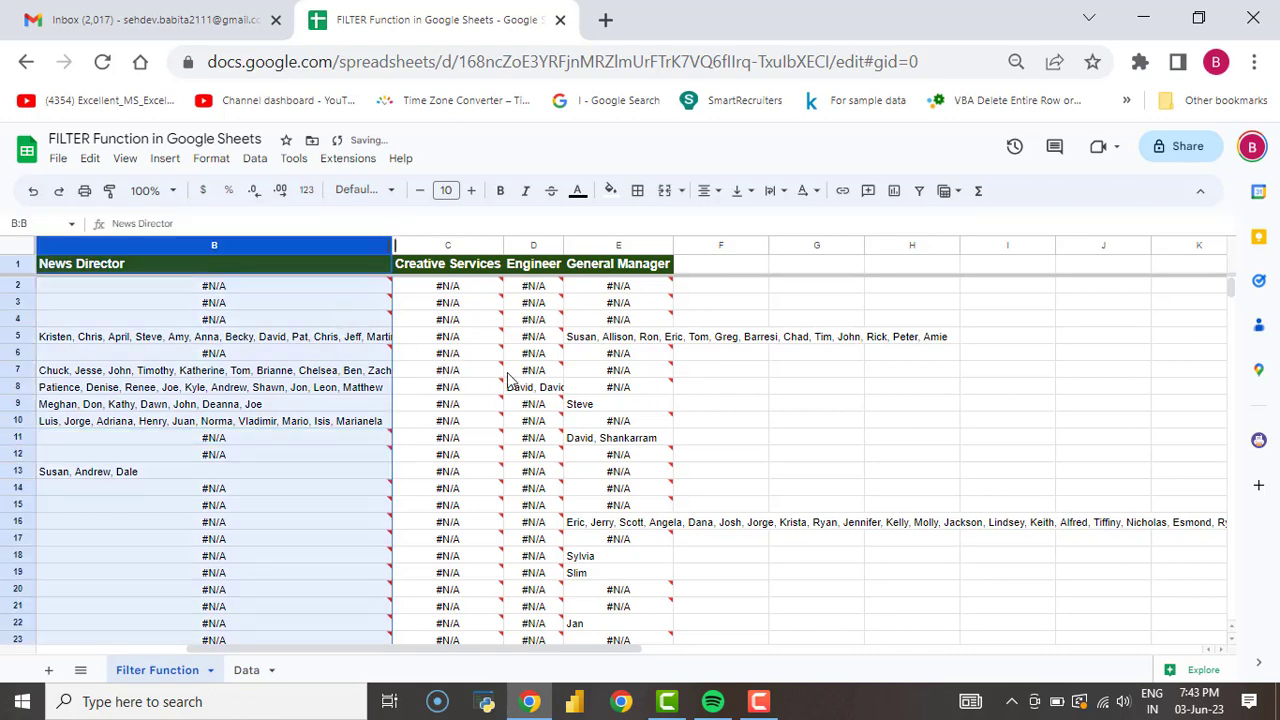
# Select columns B to E, News Director through General Manager, and set their text wrapping to Wrap.
pyautogui.click(477, 356)
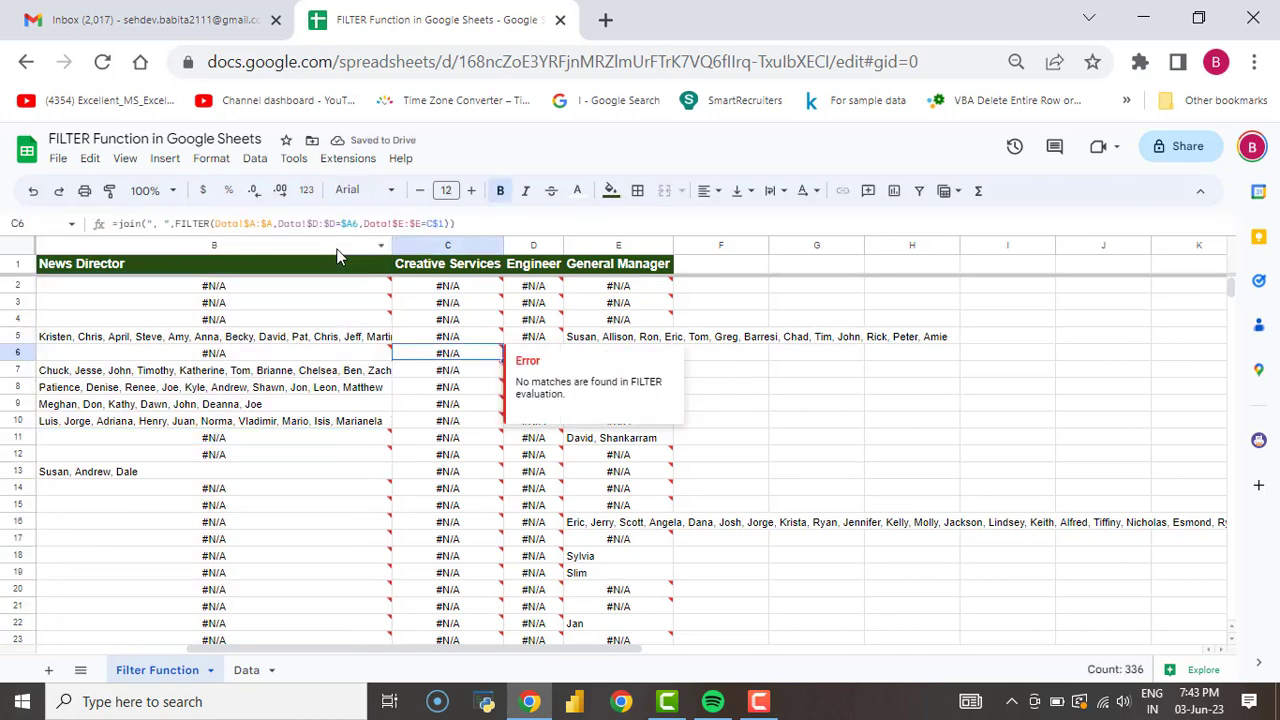
pyautogui.click(329, 246)
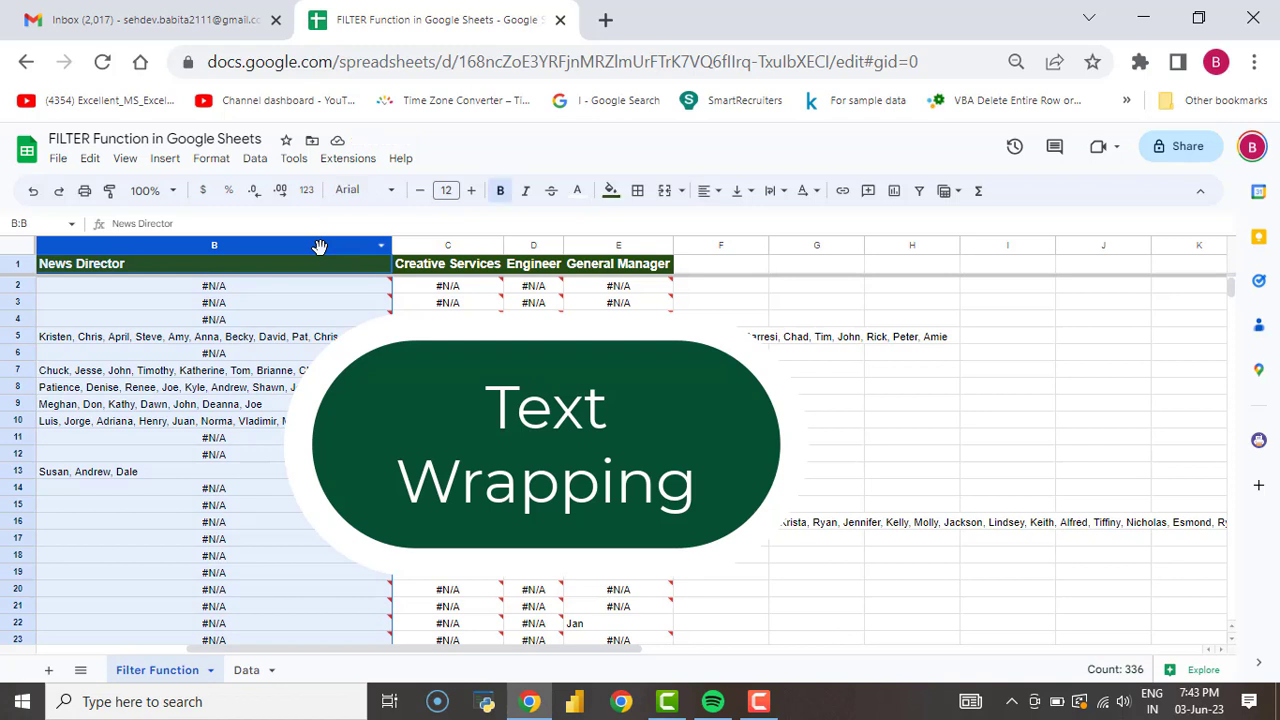
pyautogui.hotkey('shift', 'Right')
pyautogui.hotkey('shift', 'Right')
pyautogui.hotkey('shift', 'Right')
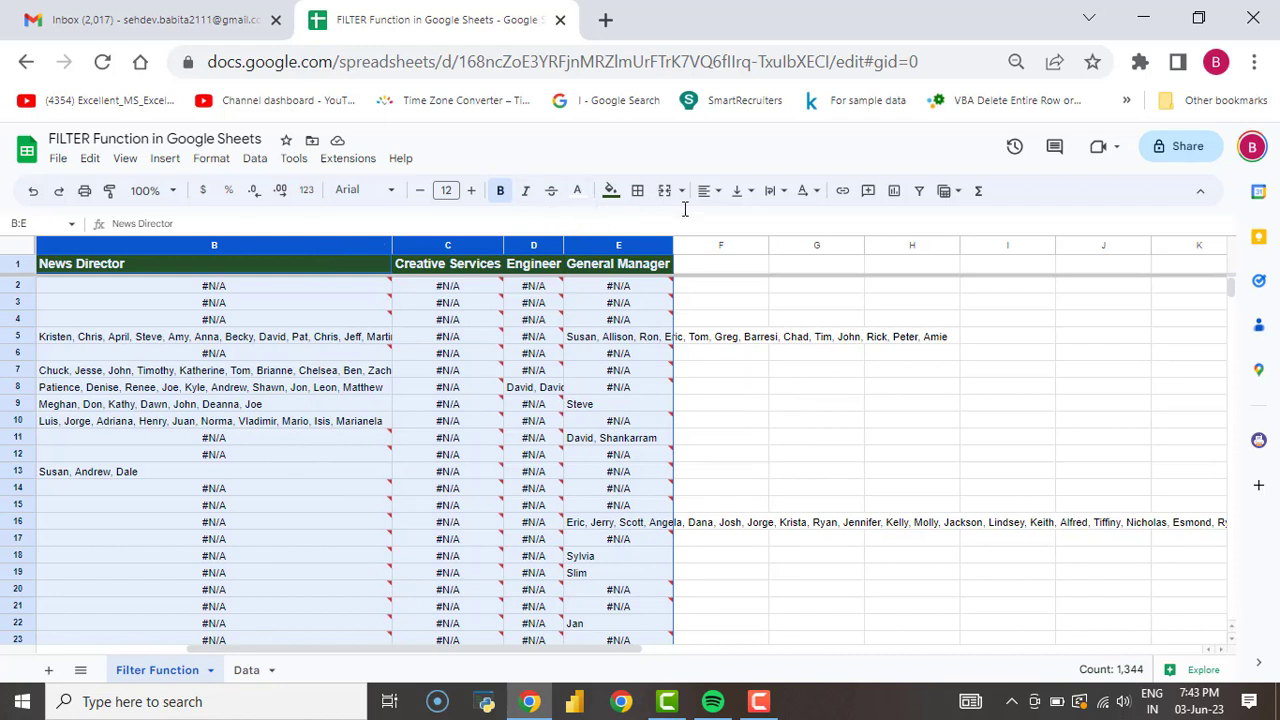
pyautogui.click(778, 191)
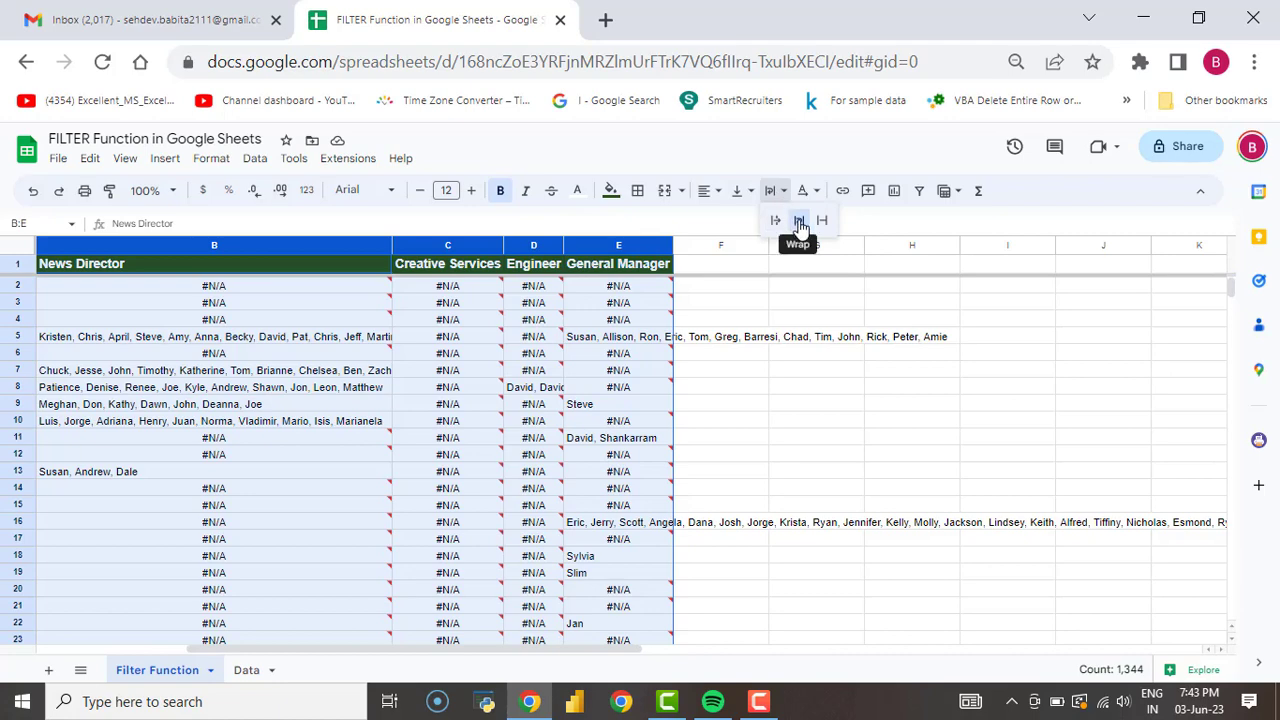
pyautogui.click(799, 222)
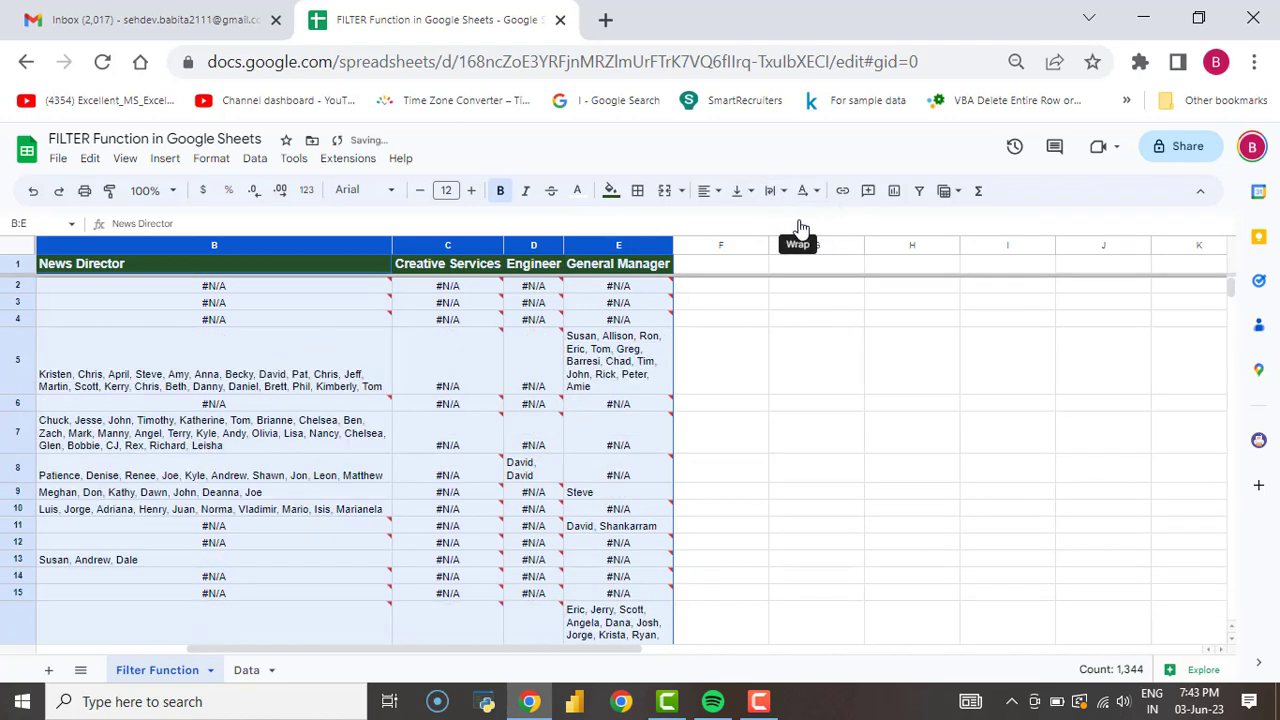
# Narrow the News Director column to about half its width.
pyautogui.click(603, 373)
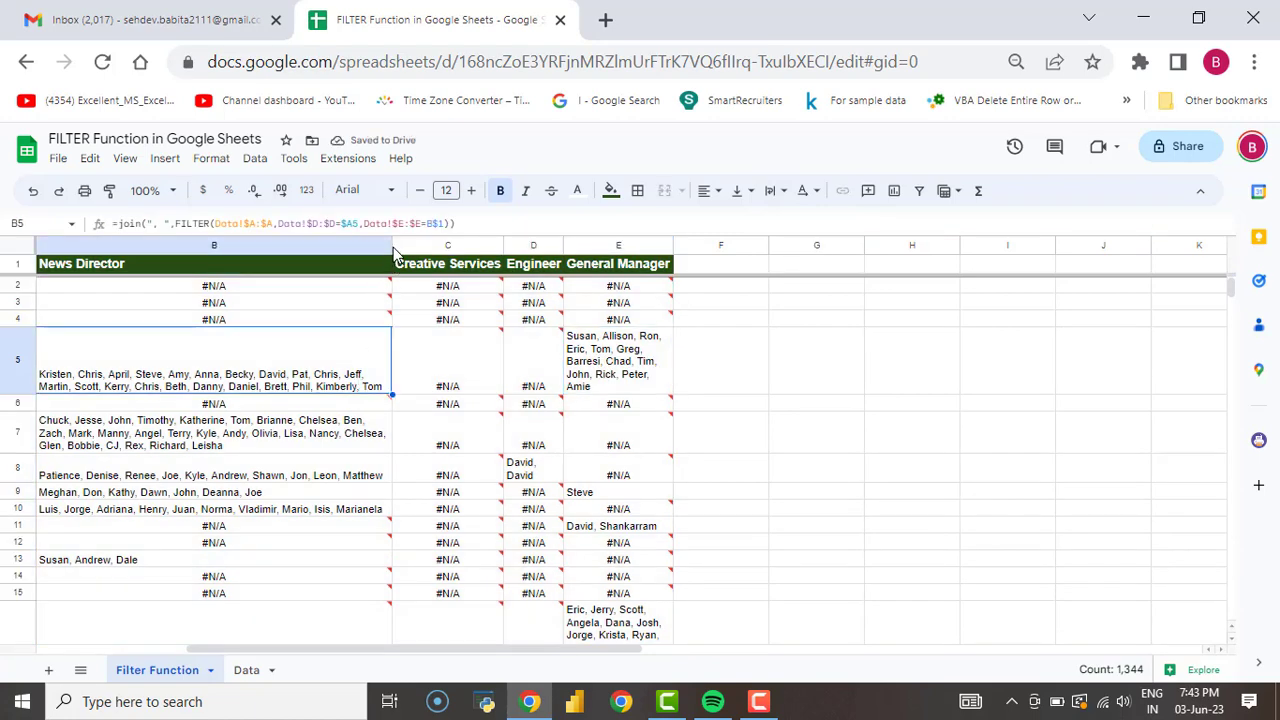
pyautogui.moveTo(393, 247); pyautogui.dragTo(219, 247)
pyautogui.click(138, 304)
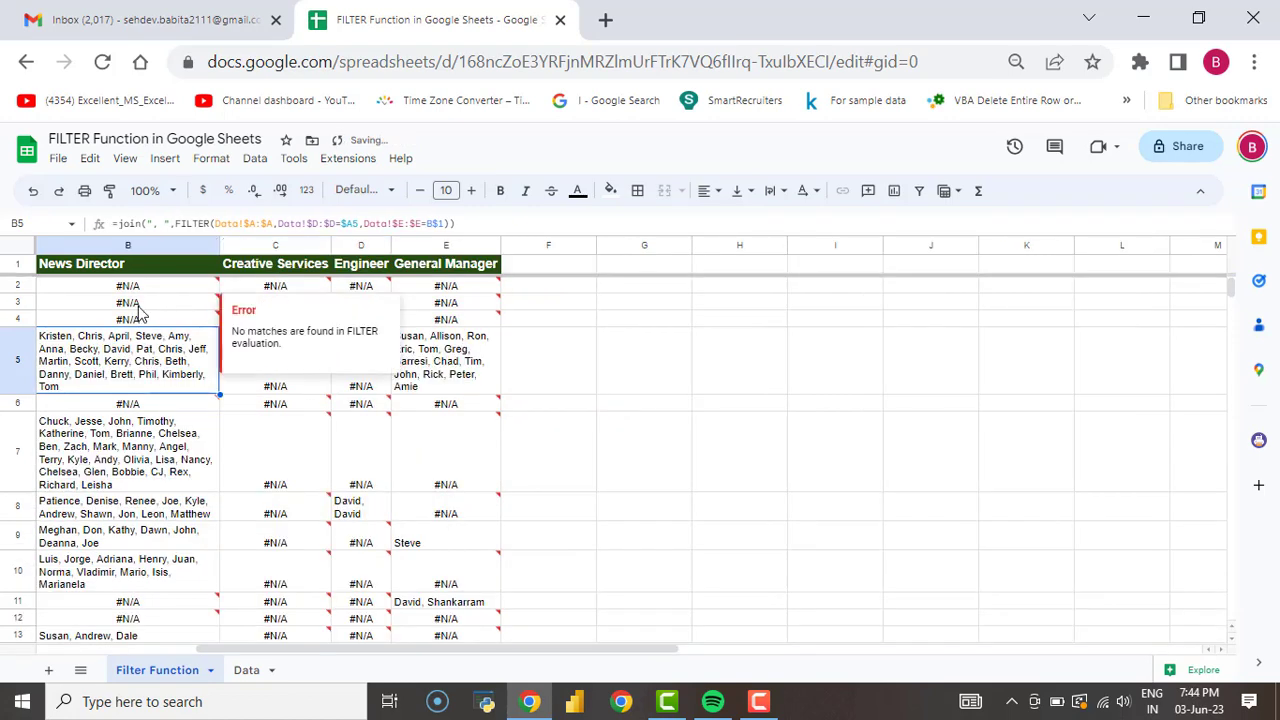
# Examine the designation results in the Cisco and Charter Communications rows, finishing on Cisco's News Director cell B2.
pyautogui.press('Left')
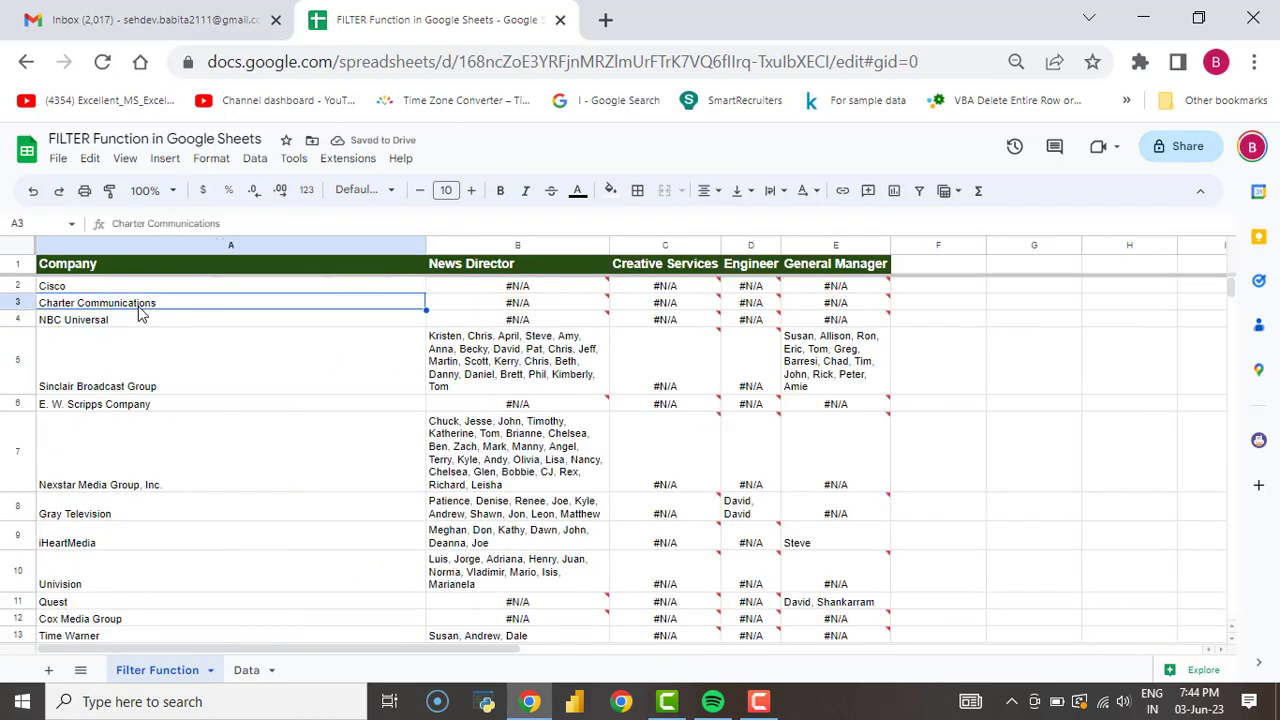
pyautogui.press('Right')
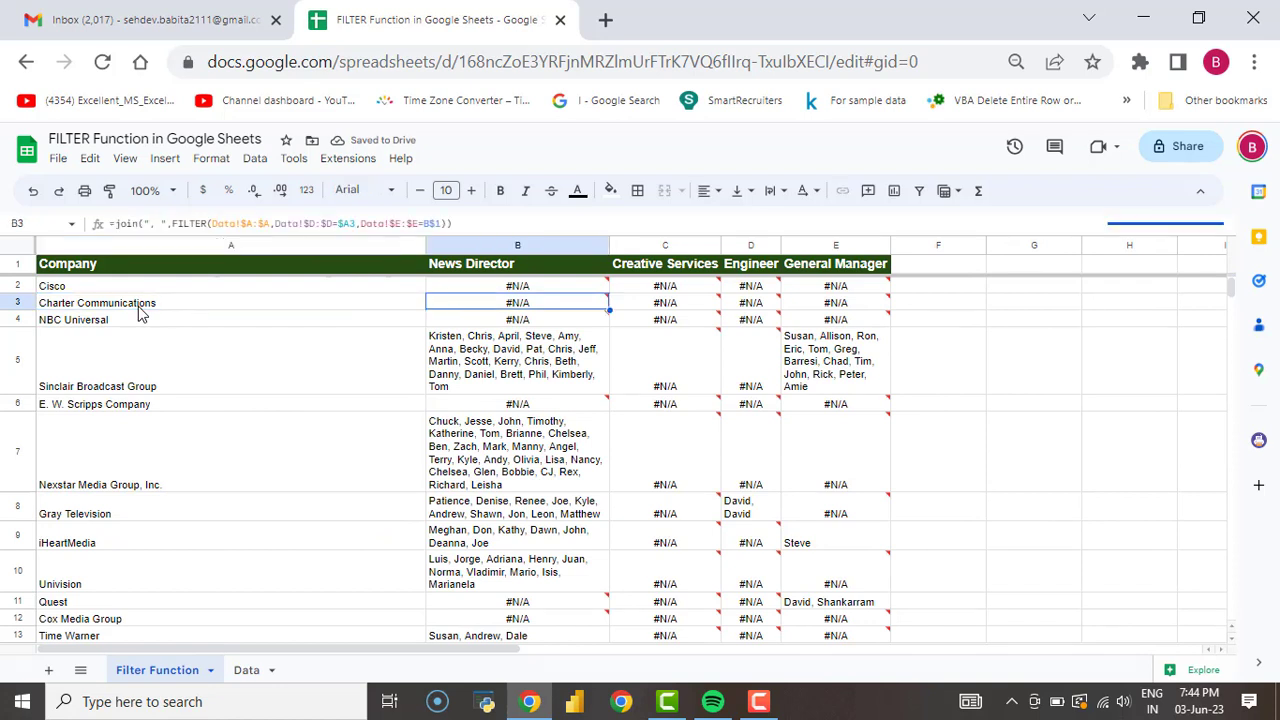
pyautogui.press('Right')
pyautogui.press('Up')
pyautogui.press('Up')
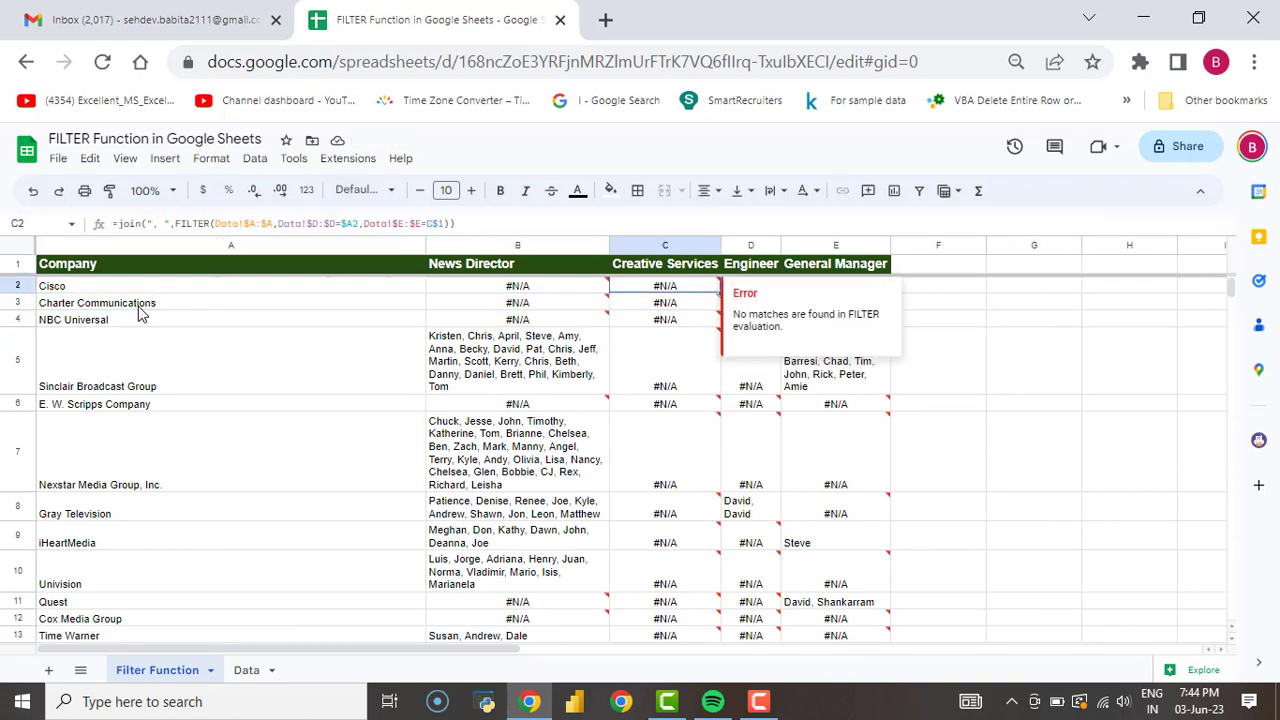
pyautogui.press('Left')
pyautogui.press('Left')
pyautogui.press('Down')
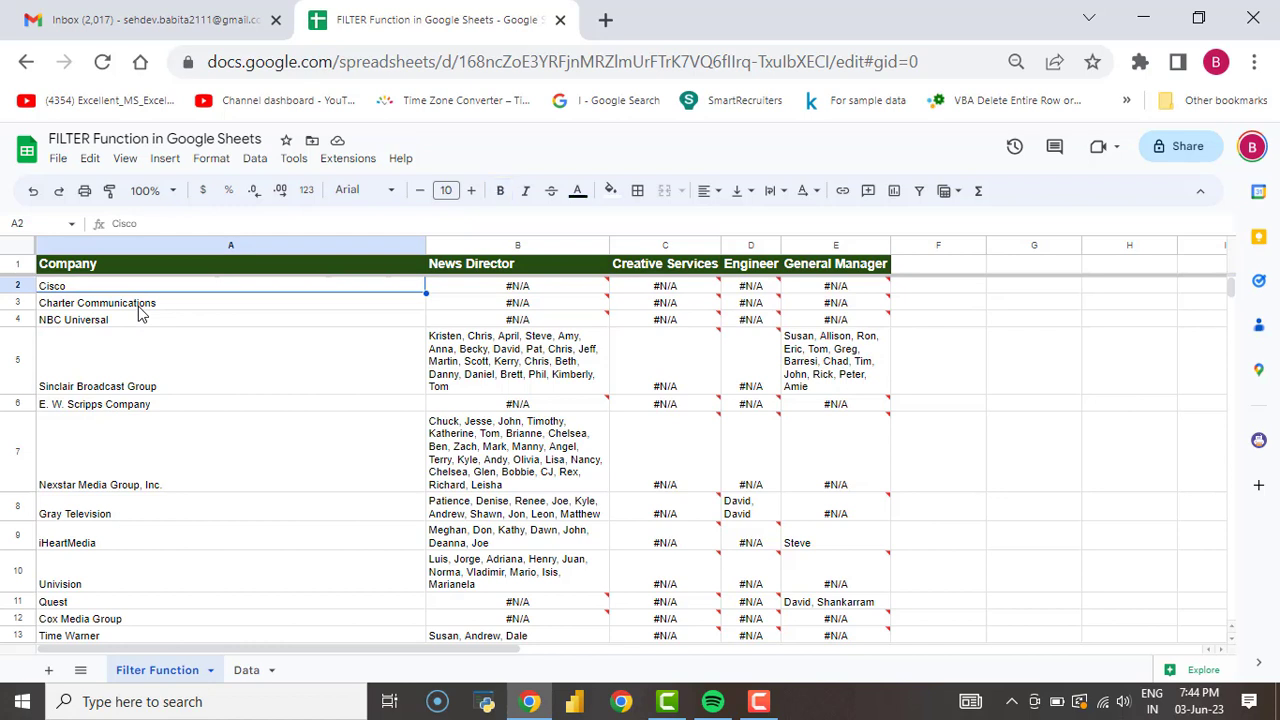
pyautogui.press('Right')
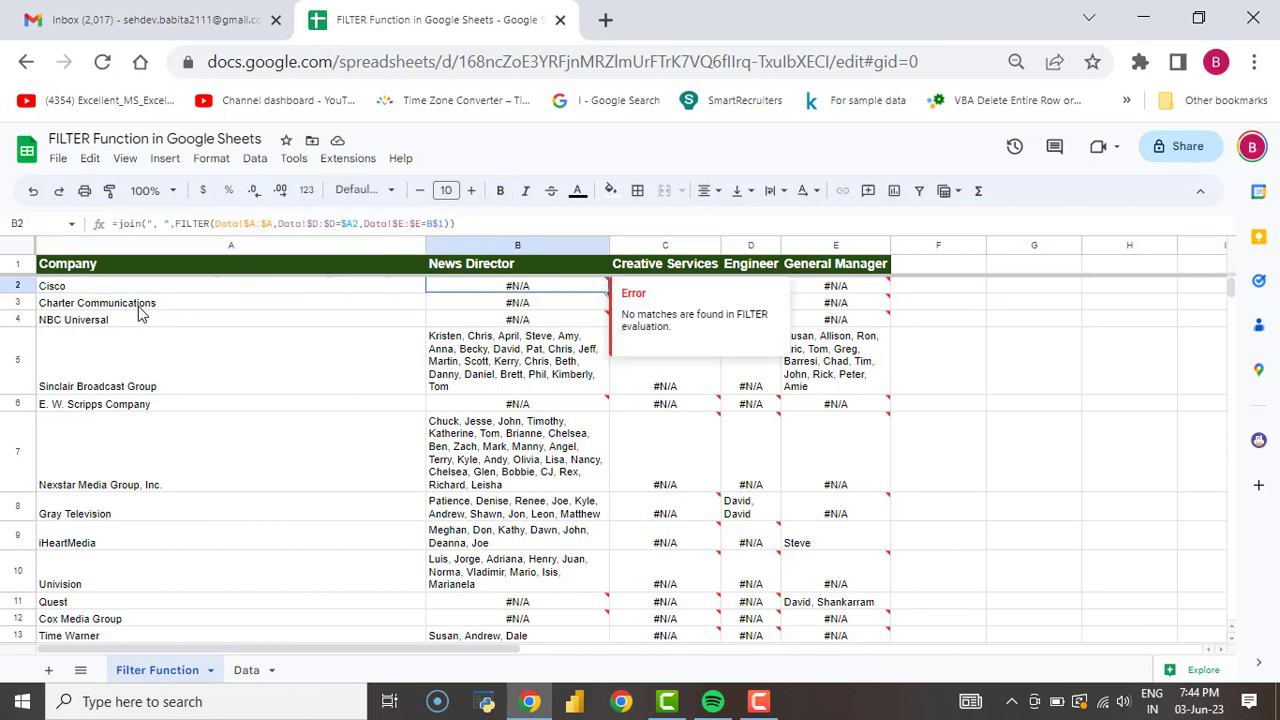
# Edit the formula in B2 and insert an opening IFERROR function in front of JOIN.
pyautogui.press('F2')
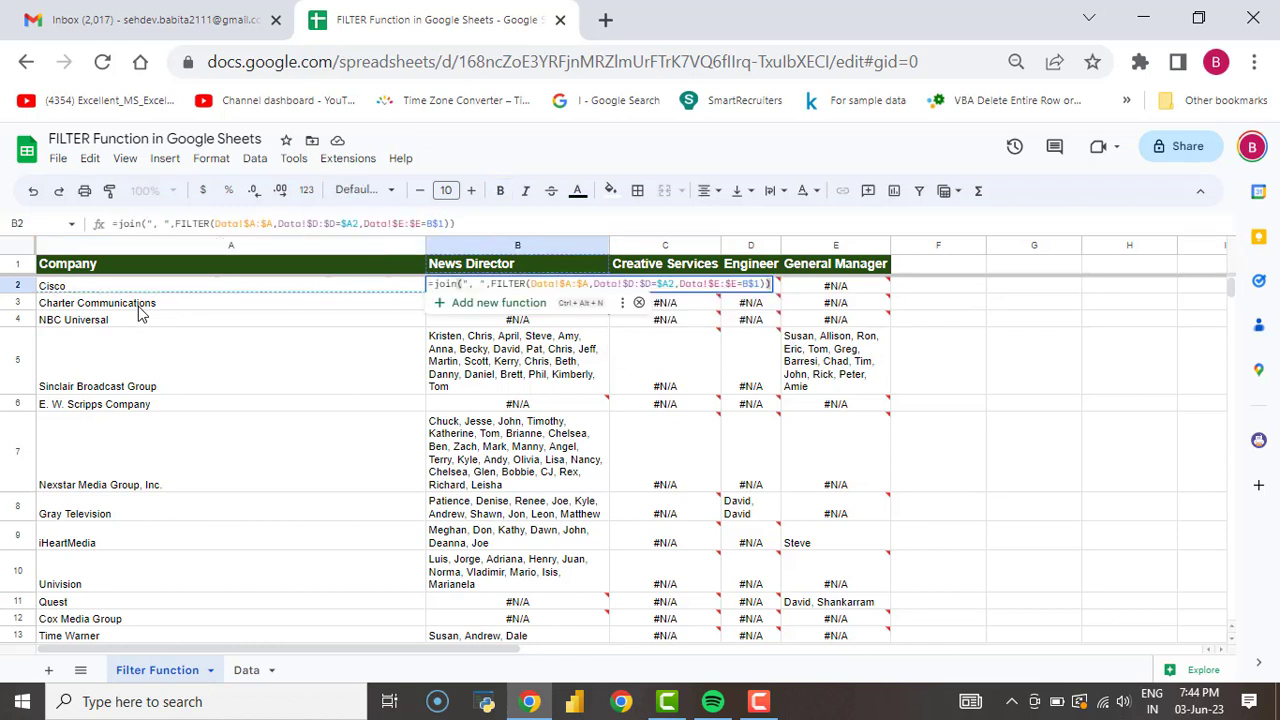
pyautogui.press('Left')
pyautogui.press('Left')
pyautogui.press('Left')
pyautogui.press('Left')
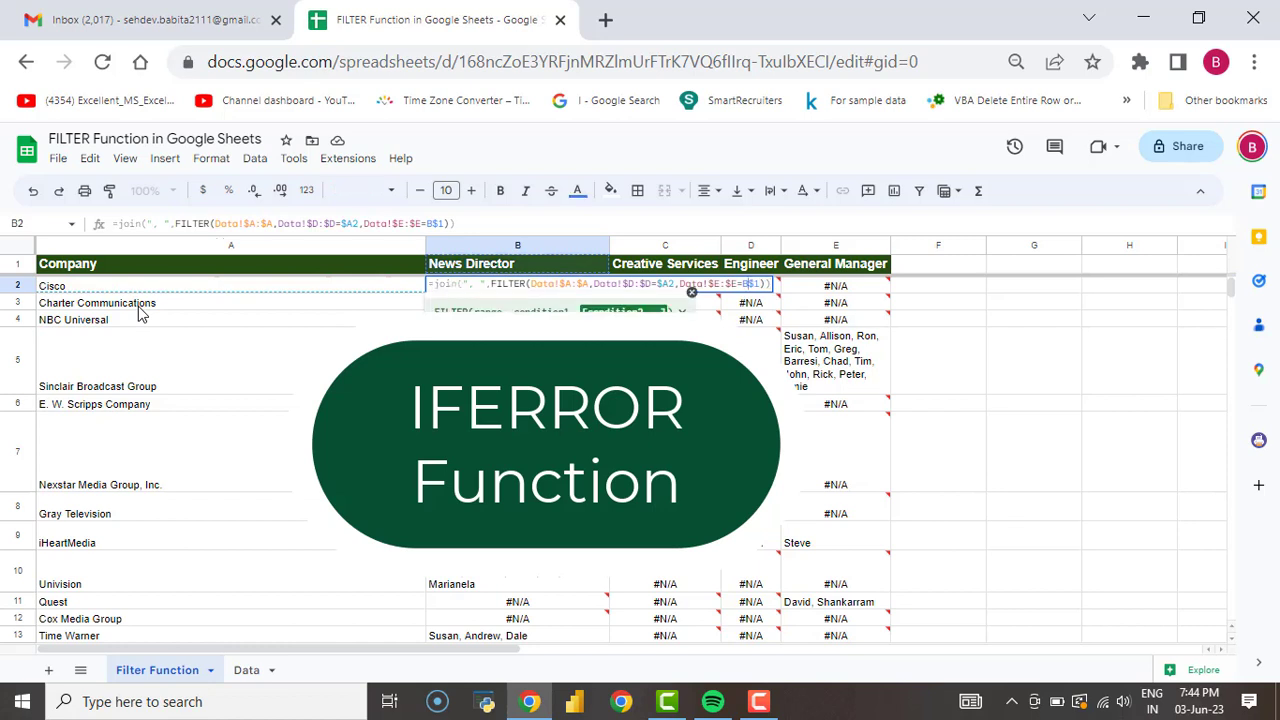
pyautogui.press('Home')
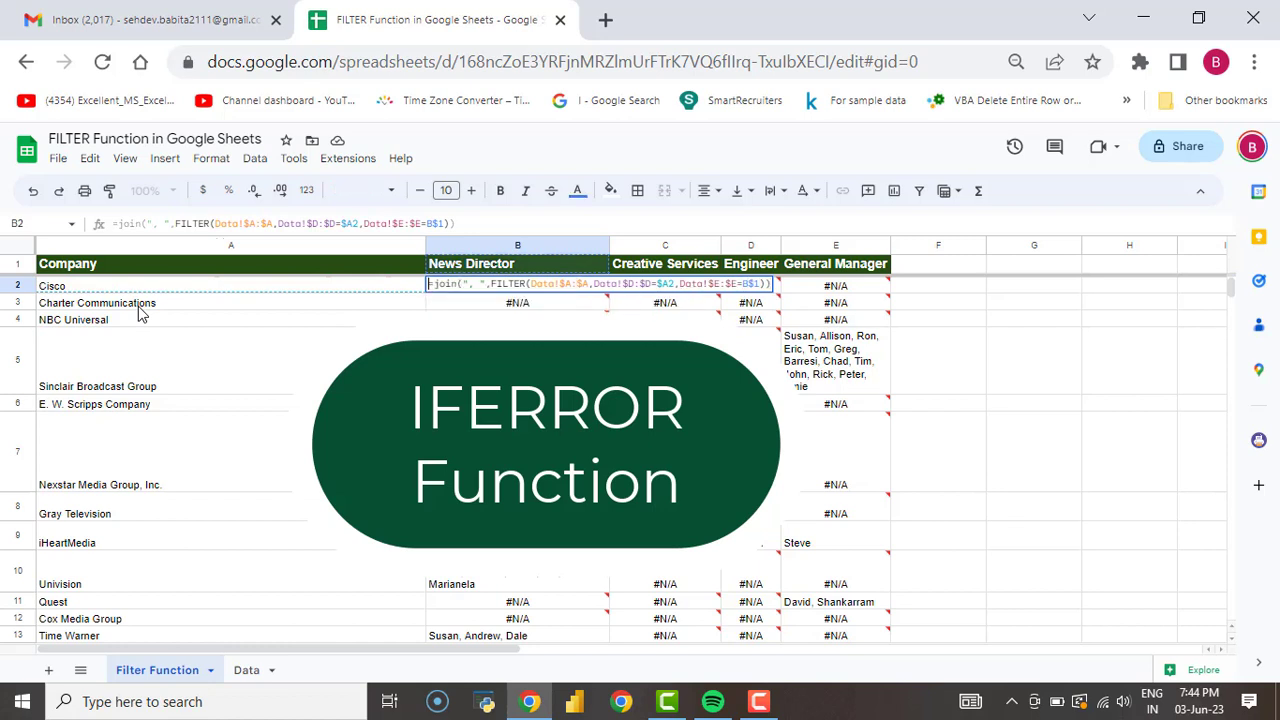
pyautogui.write('iferror(')
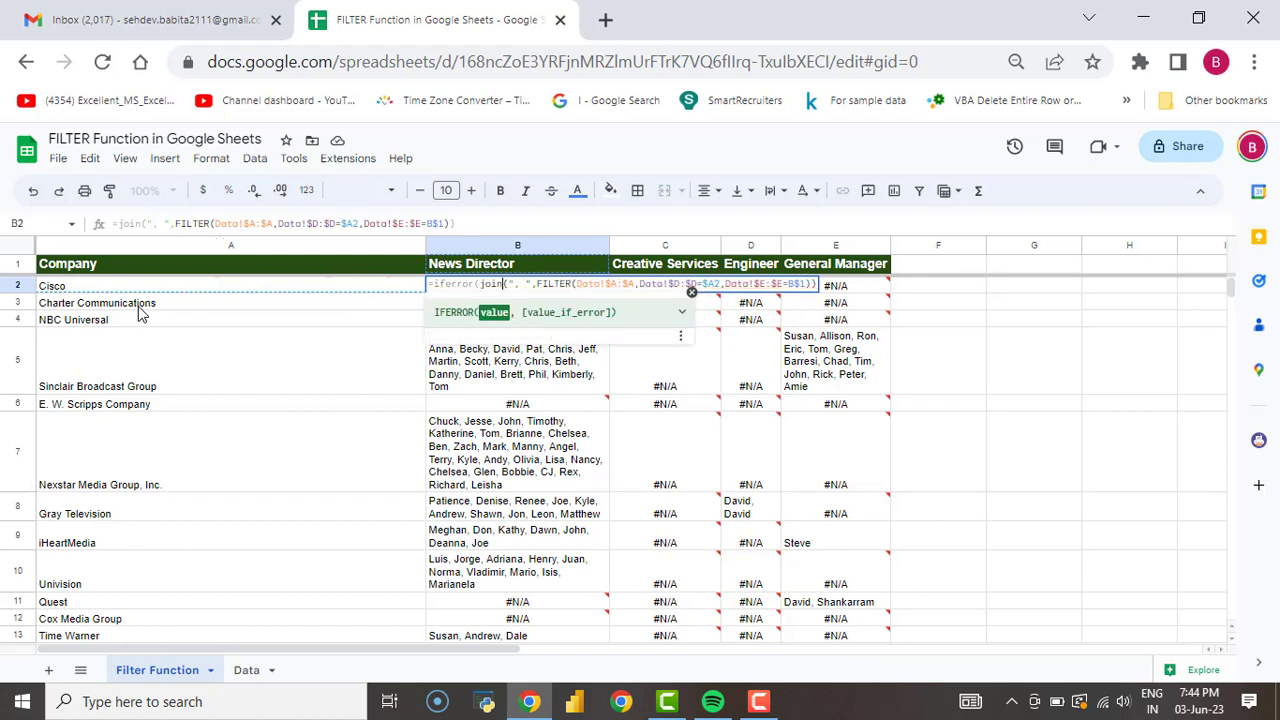
# Complete the IFERROR formula in B2 with "No Employee" as the value for errors and commit it.
pyautogui.press('Right')
pyautogui.press('End')
pyautogui.write(',')
pyautogui.write('"No ')
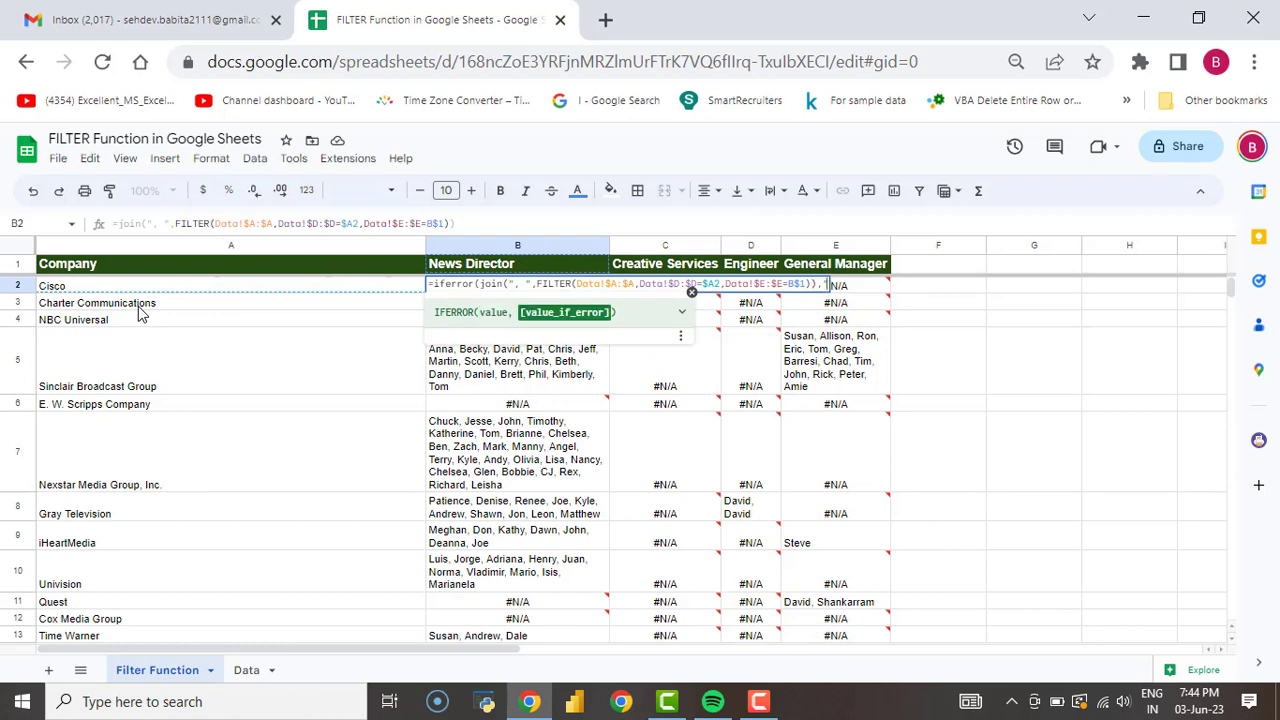
pyautogui.write('Employe')
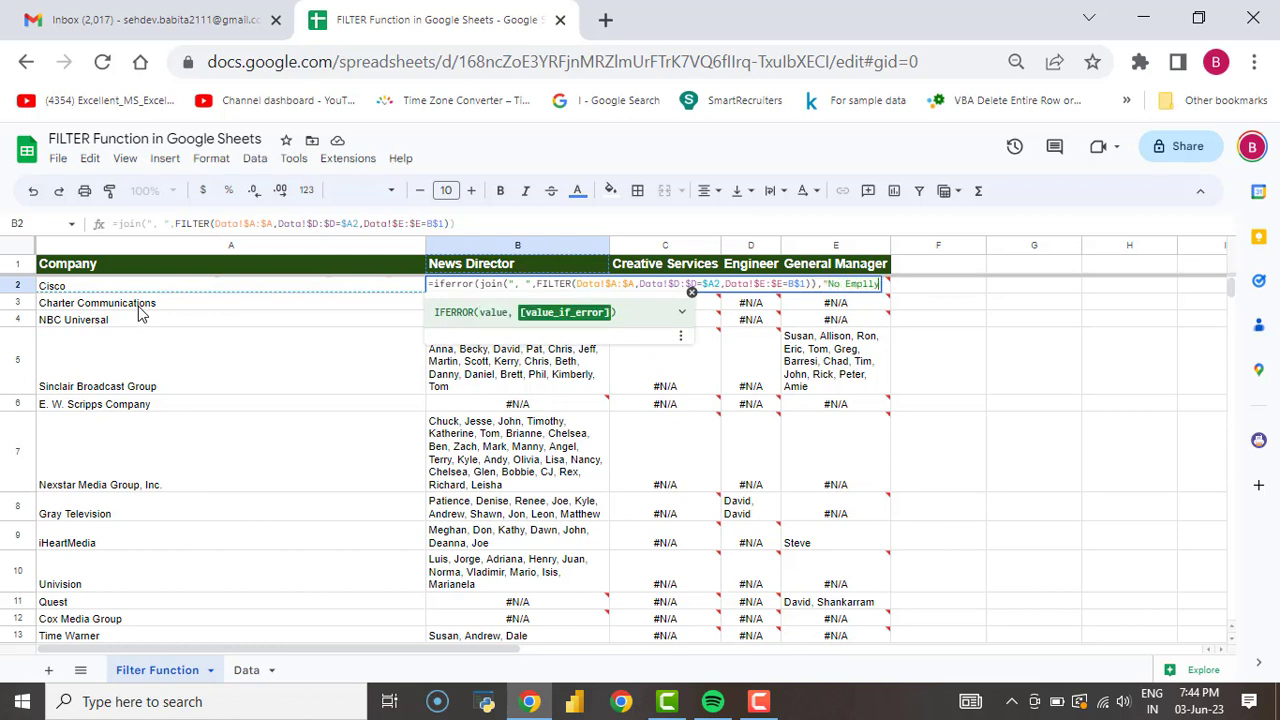
pyautogui.press('BackSpace')
pyautogui.press('BackSpace')
pyautogui.write('oyee")')
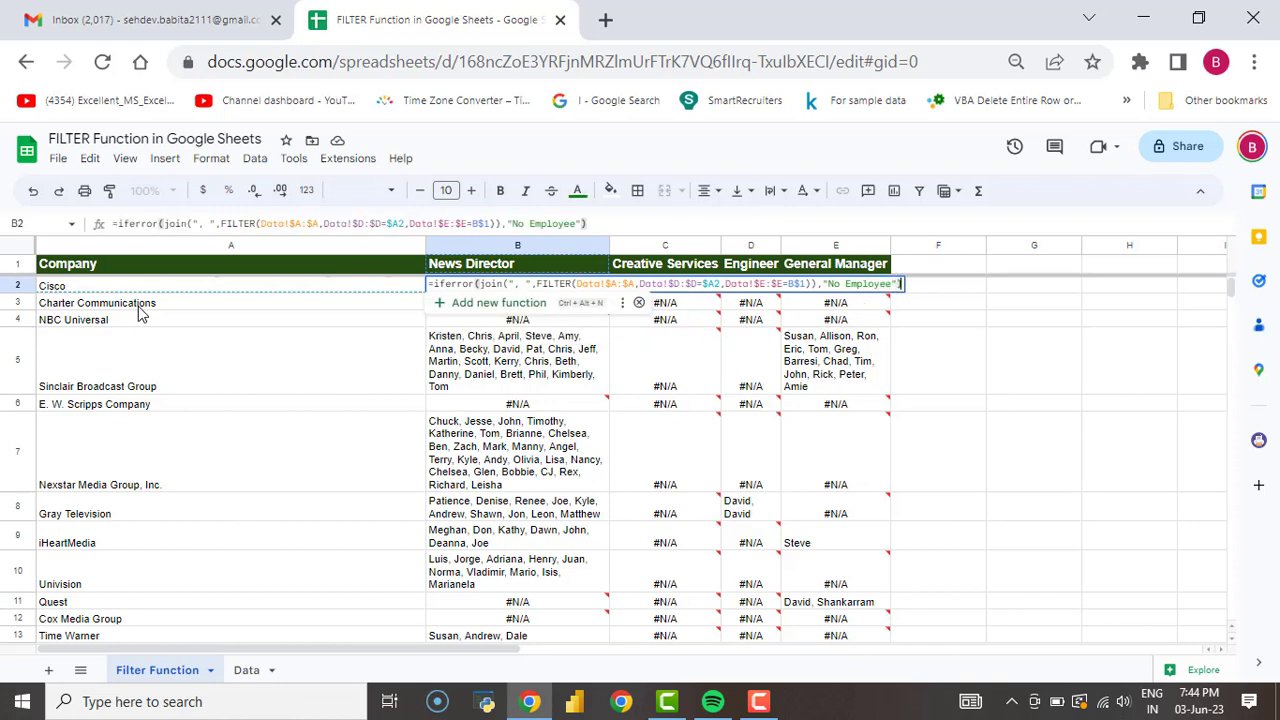
pyautogui.press('Return')
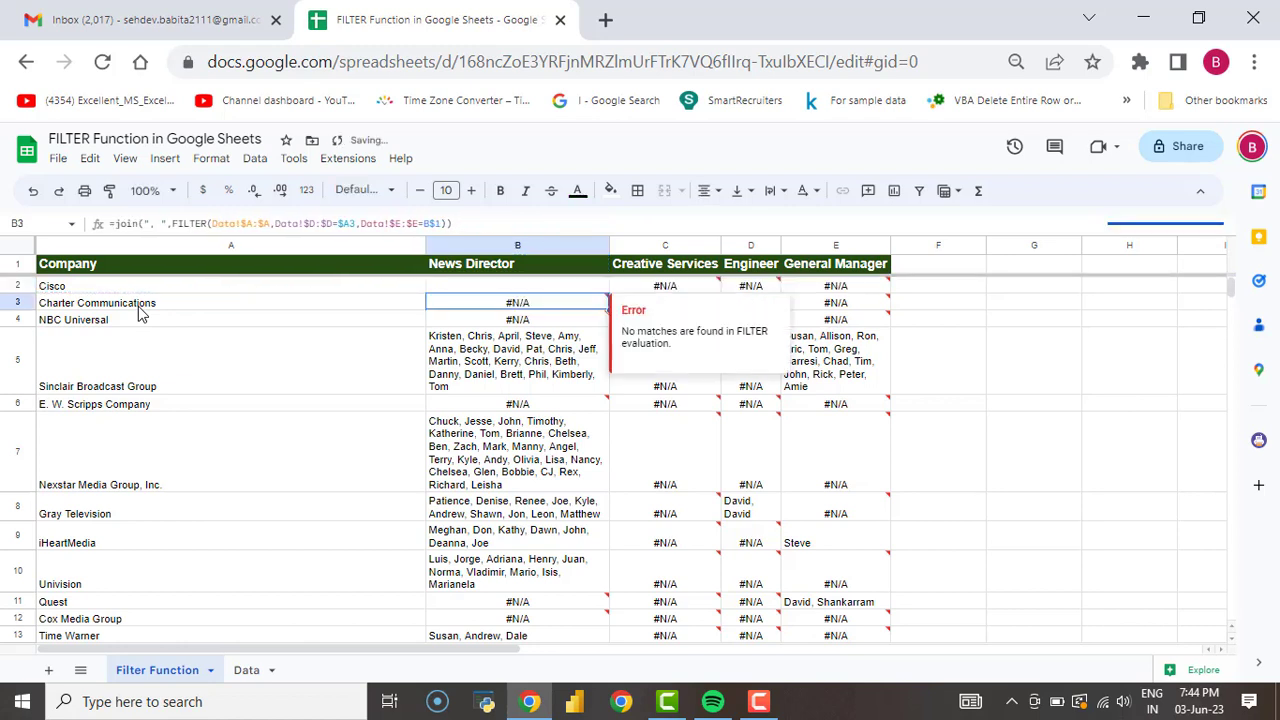
# Select B2:E336 and fill the IFERROR formula from B2 down and across all designation columns.
pyautogui.press('Up')
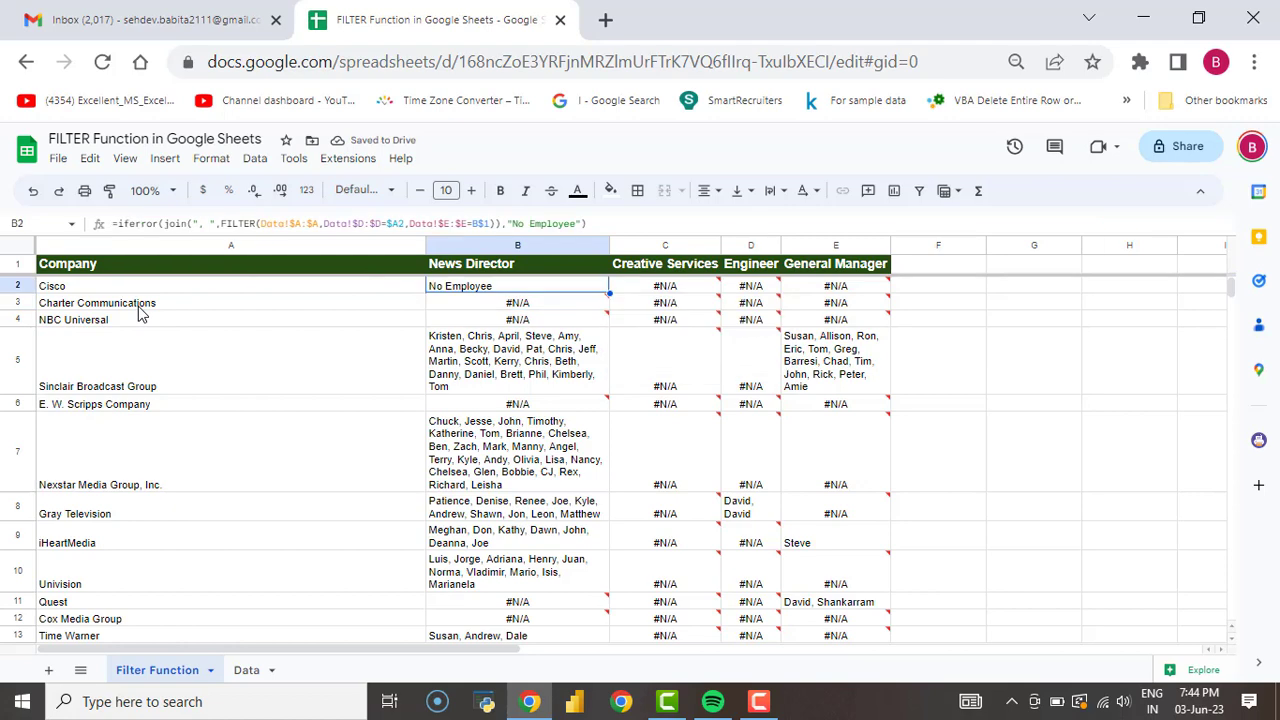
pyautogui.hotkey('ctrl', 'shift', 'End')
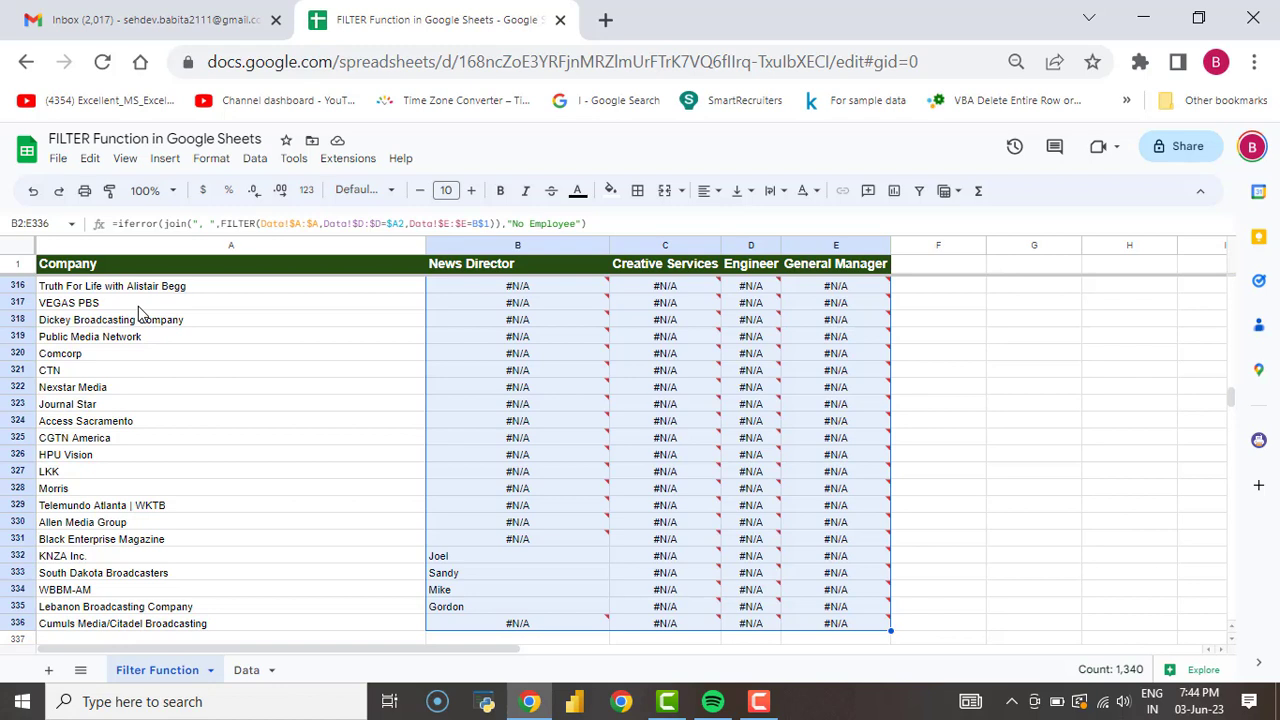
pyautogui.press('Delete')
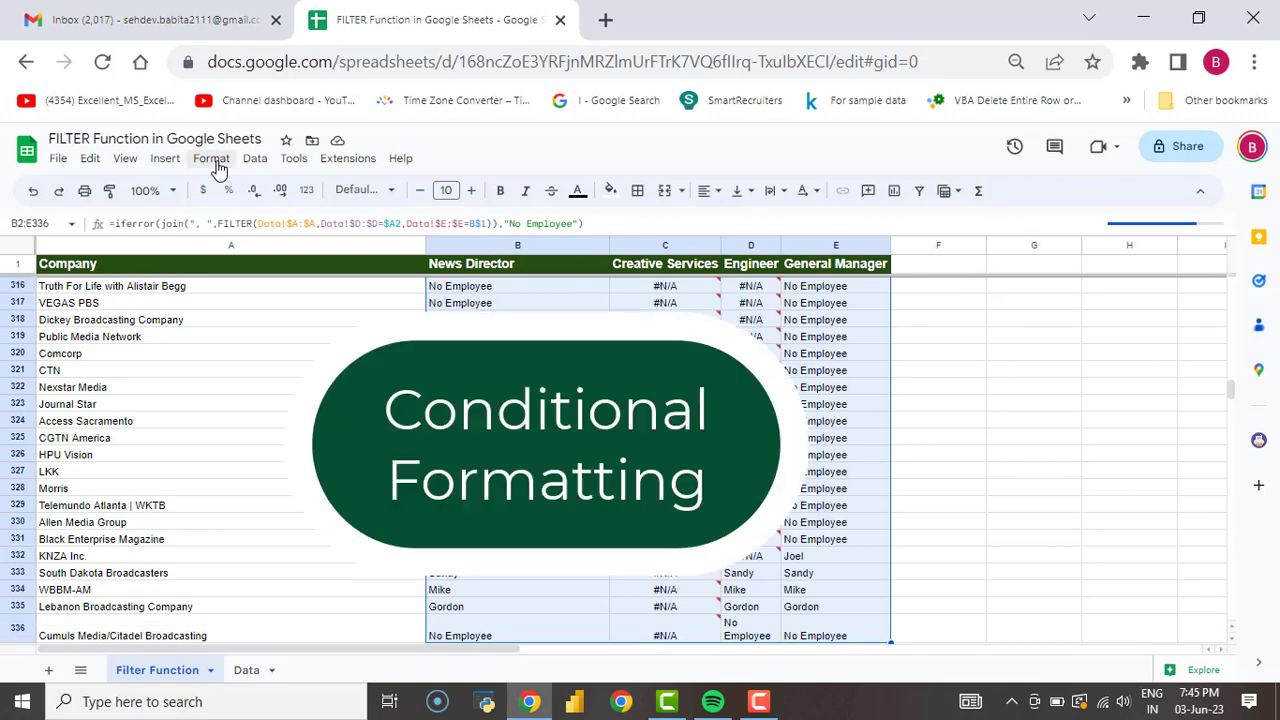
# Create a conditional formatting rule for B2:E336 that applies when the text contains "No Employee".
pyautogui.click(211, 158)
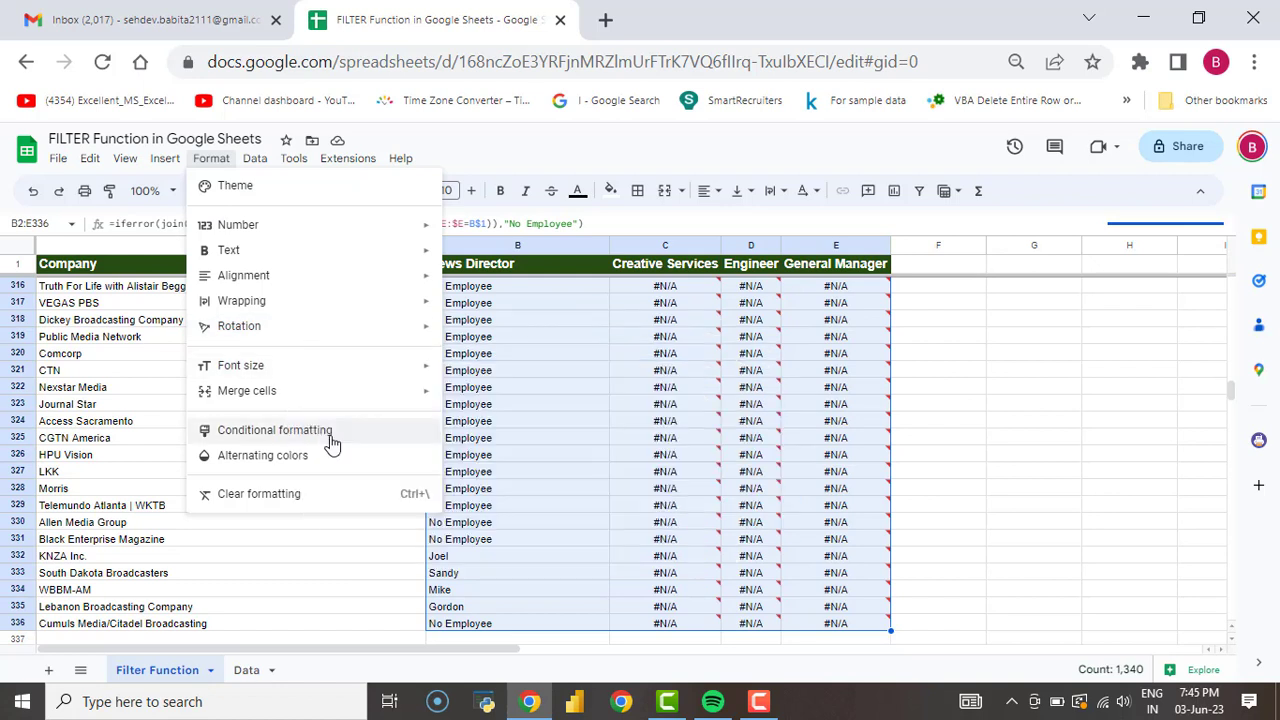
pyautogui.click(331, 438)
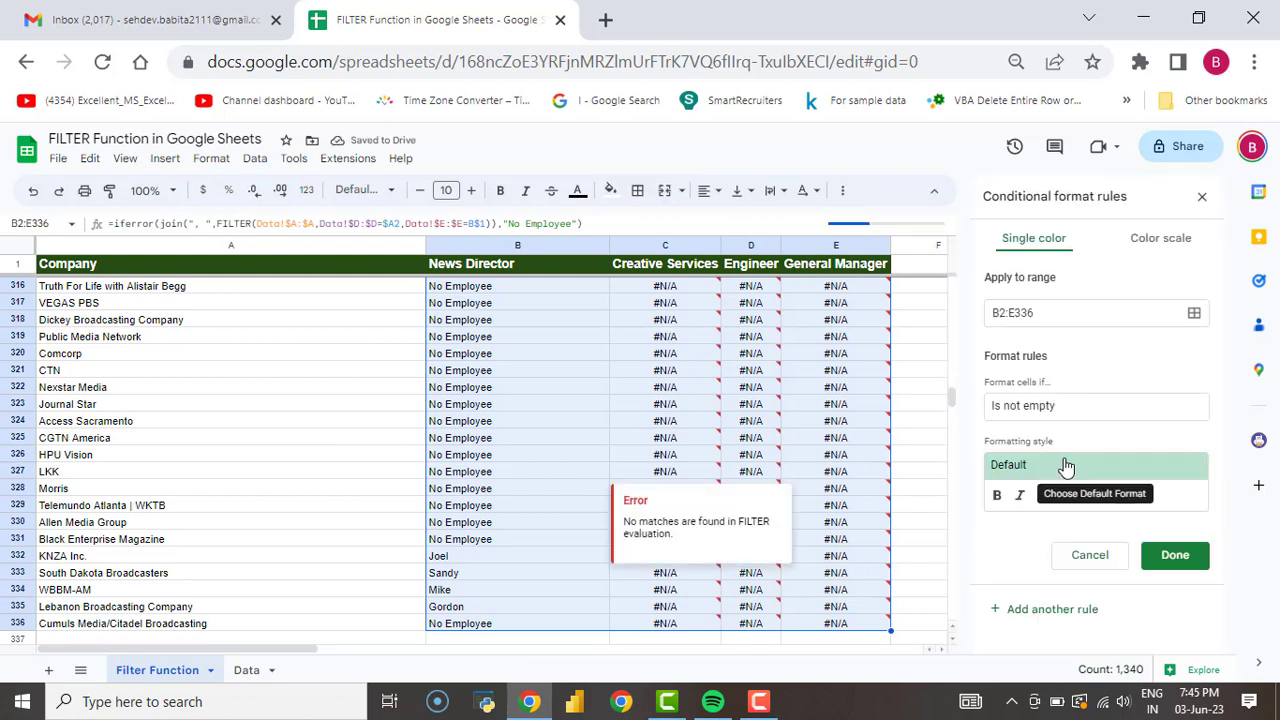
pyautogui.click(1068, 410)
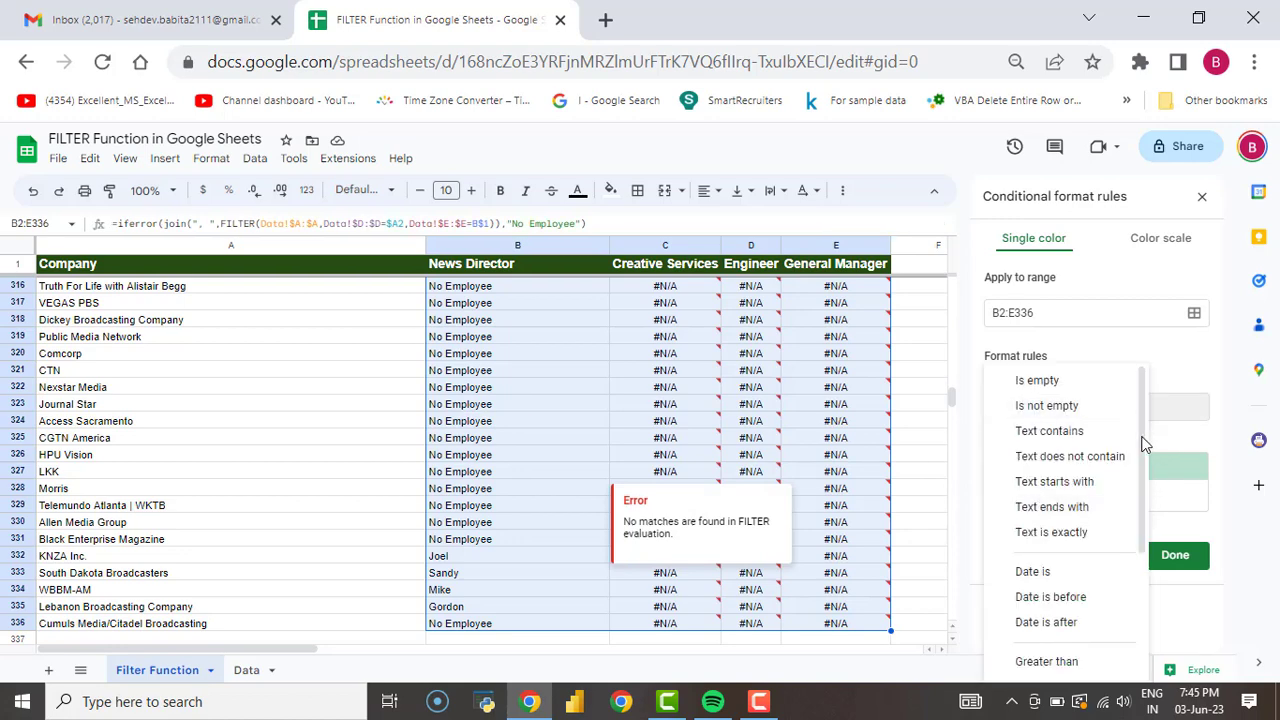
pyautogui.click(1075, 431)
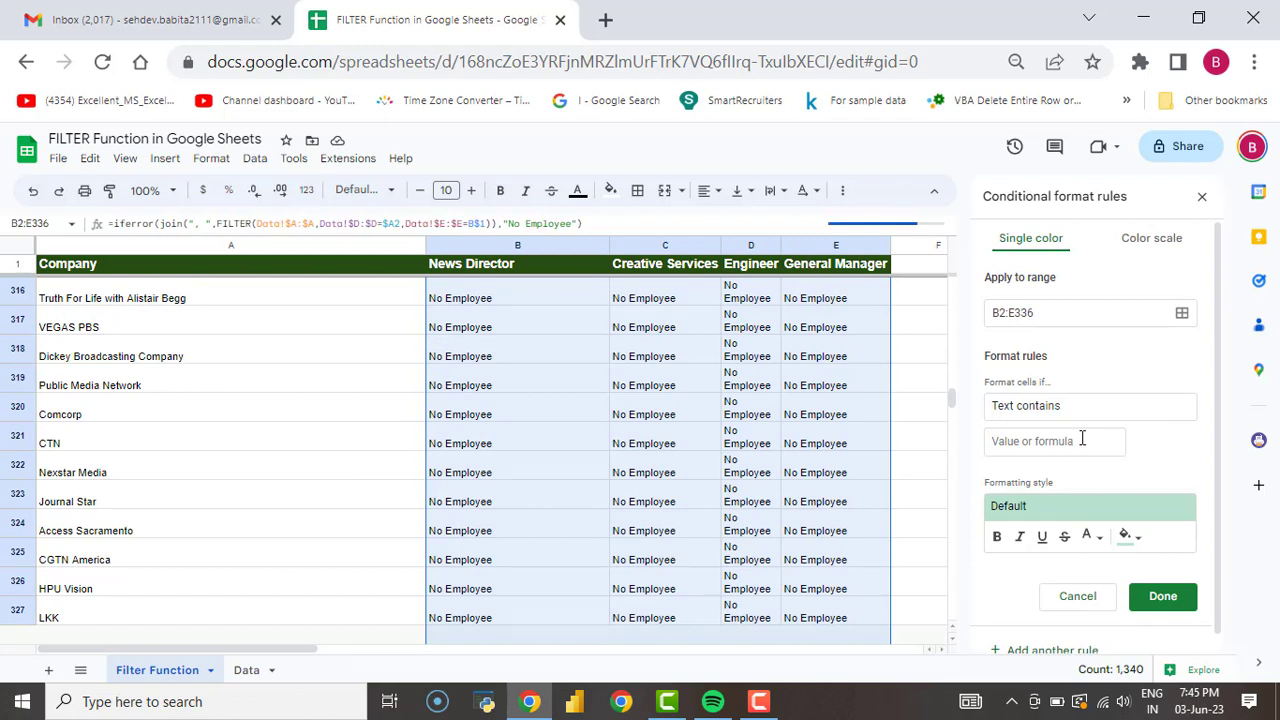
pyautogui.click(1059, 443)
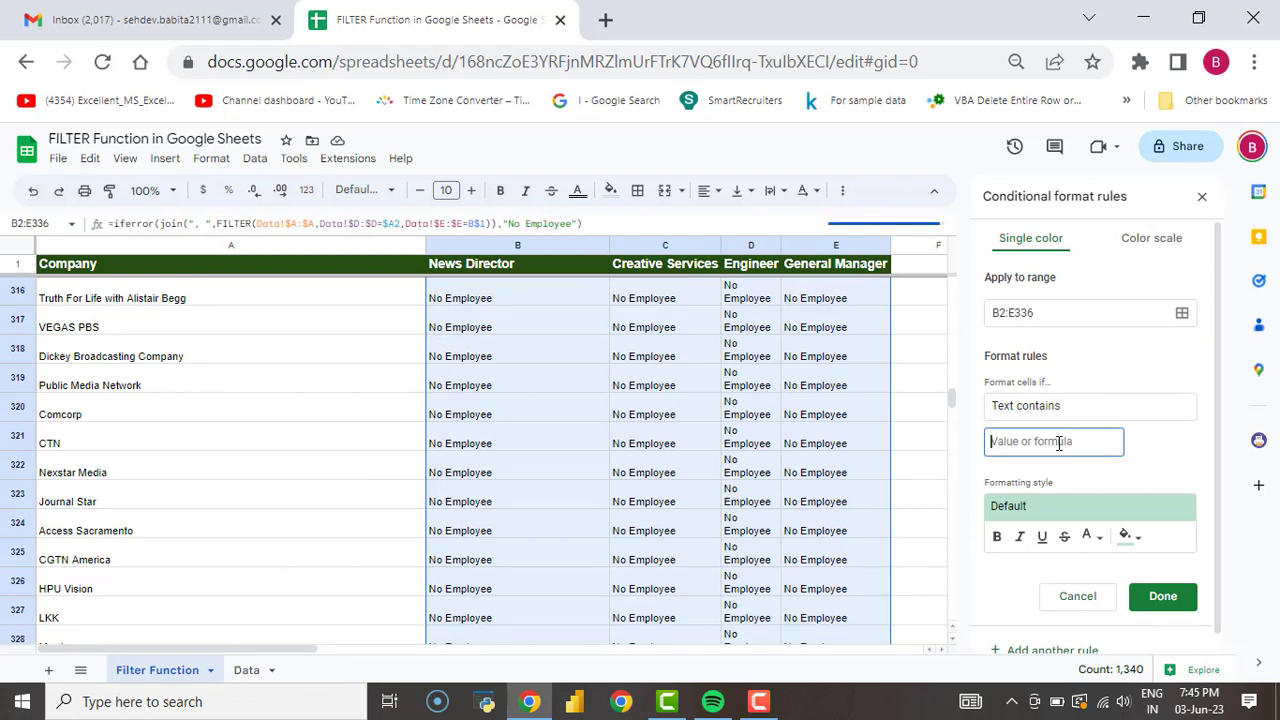
pyautogui.write('No Empl')
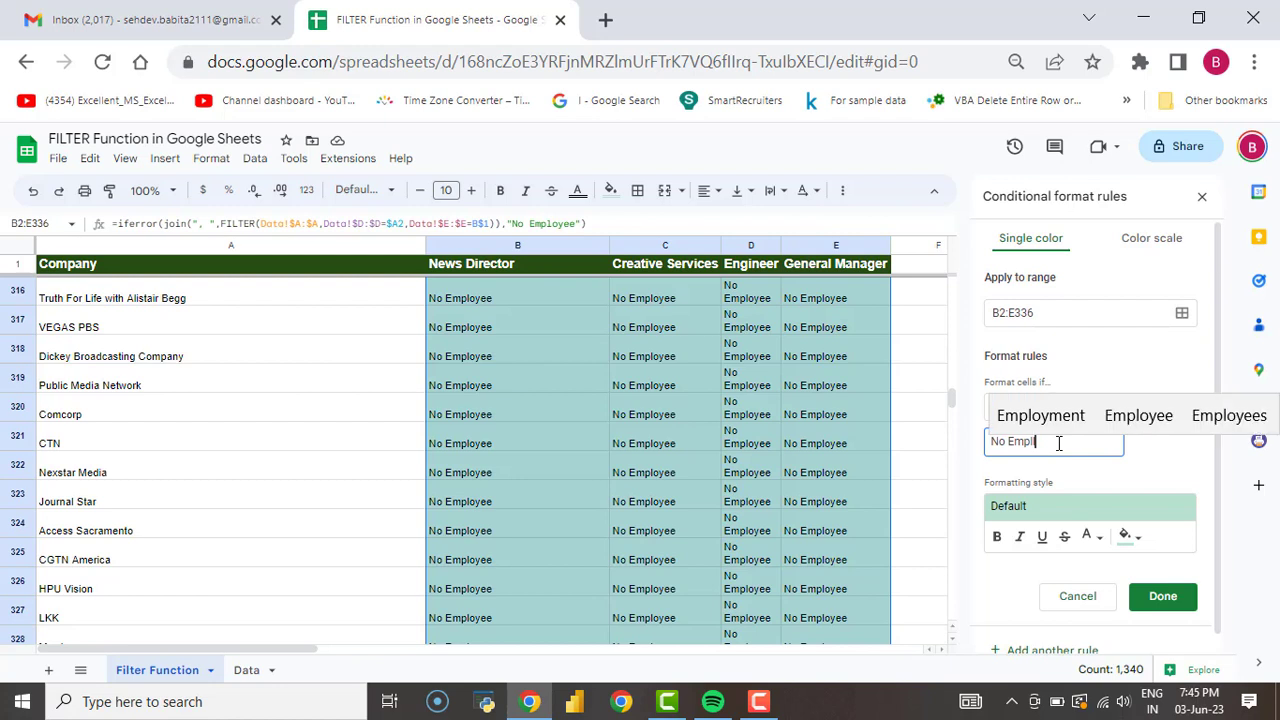
pyautogui.write('oyee')
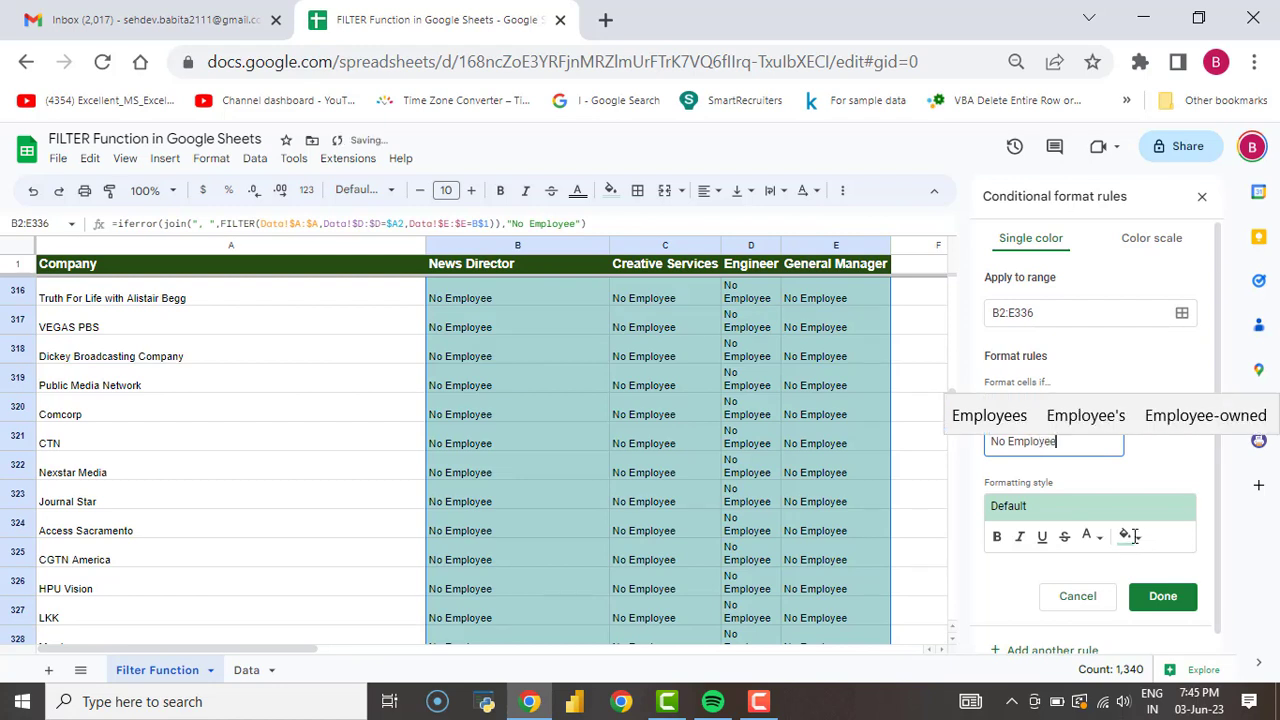
# Give the "No Employee" rule no fill color and red text, and save the rule.
pyautogui.click(1126, 537)
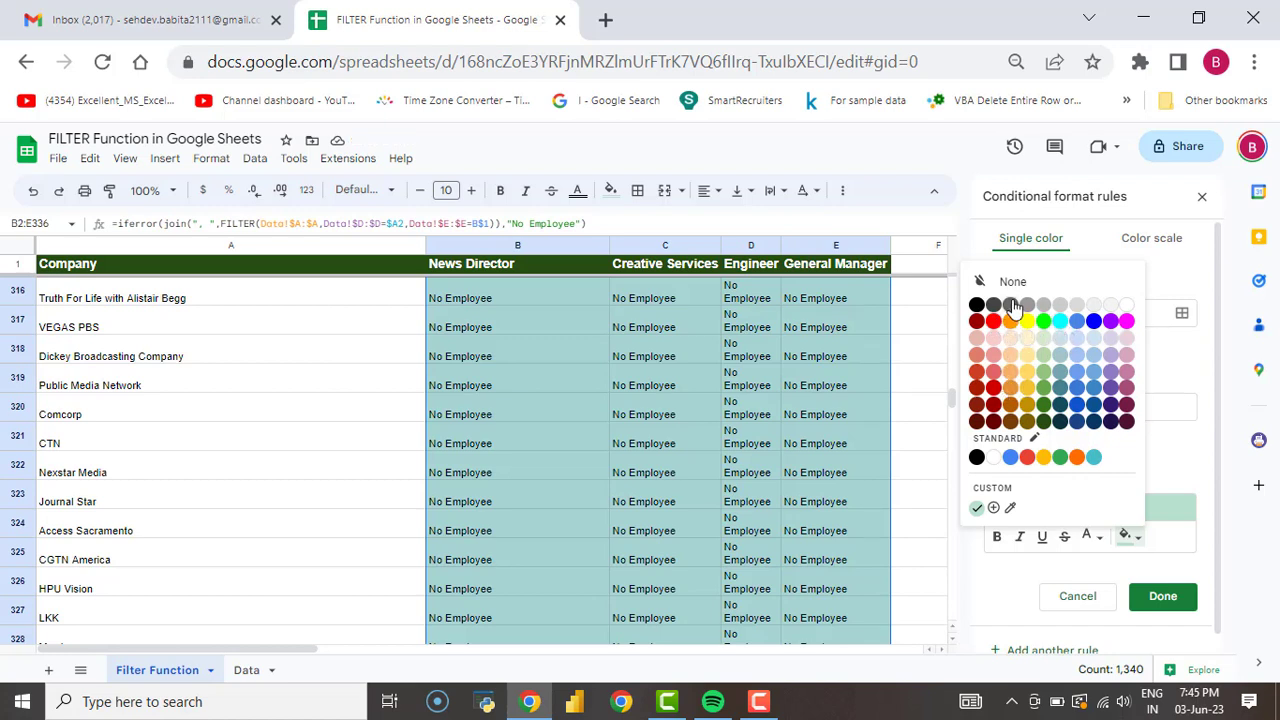
pyautogui.click(1095, 540)
pyautogui.click(1093, 537)
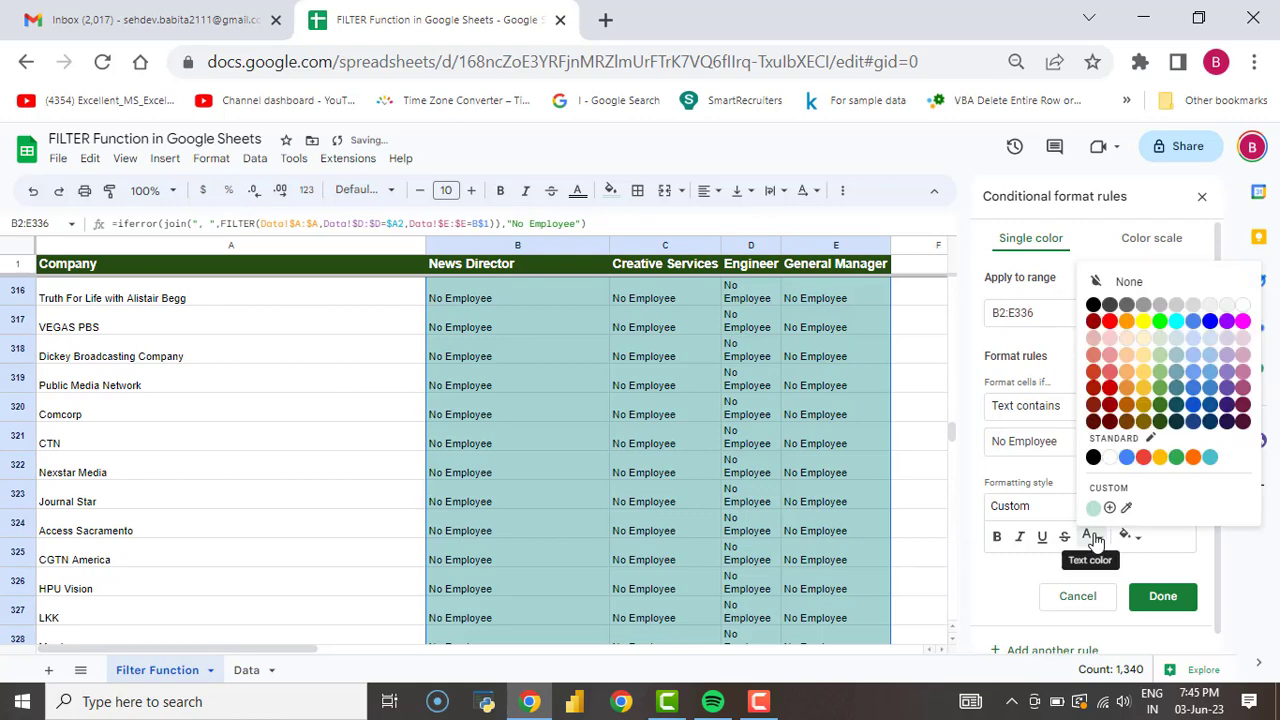
pyautogui.click(1109, 322)
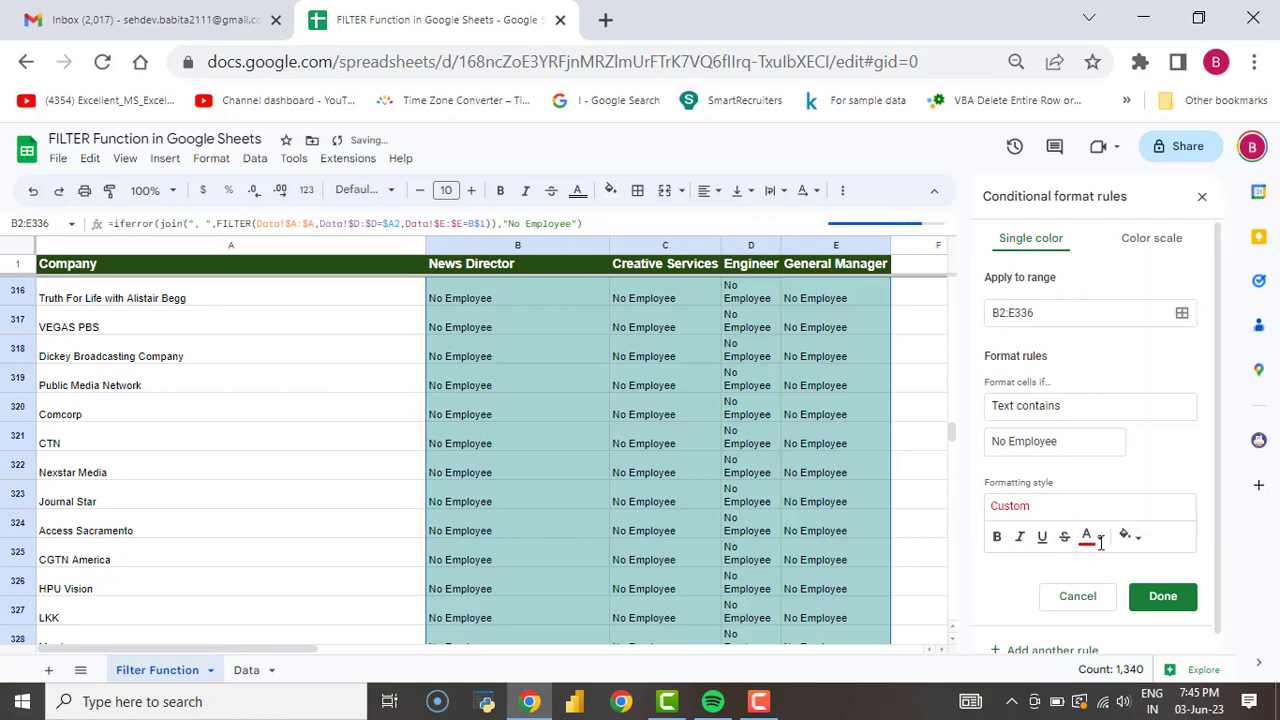
pyautogui.click(1157, 598)
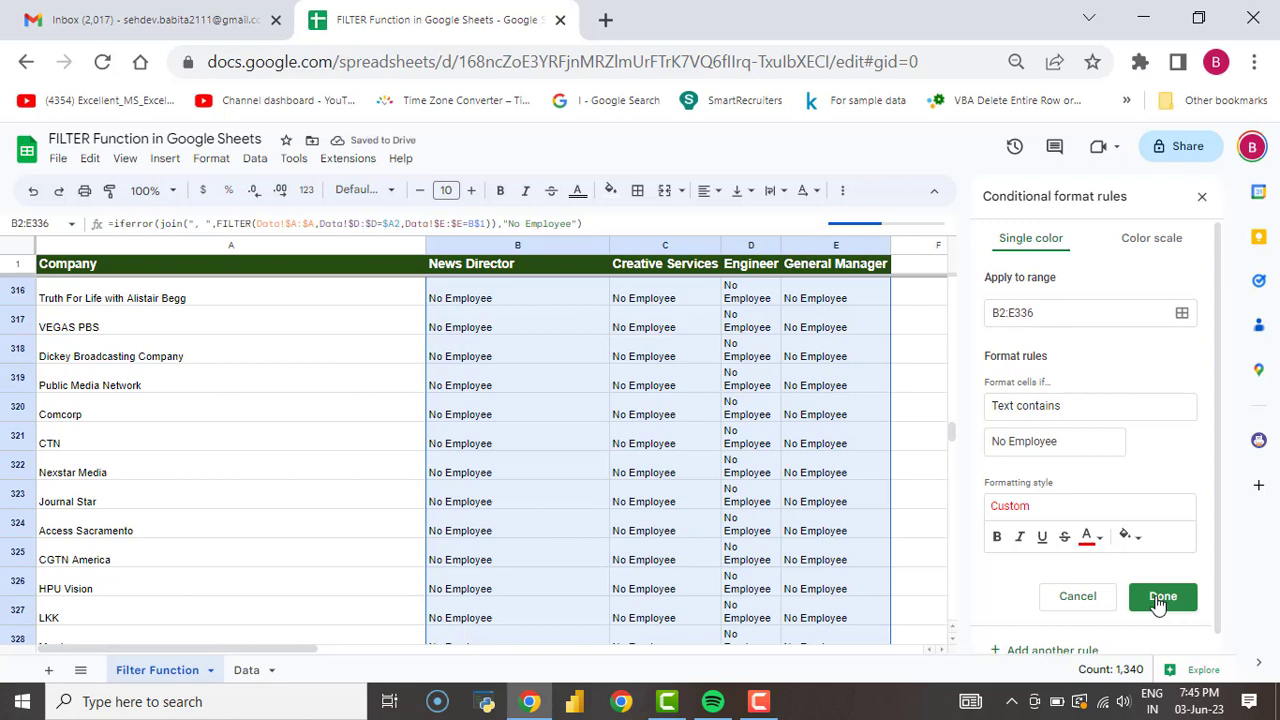
pyautogui.click(1157, 600)
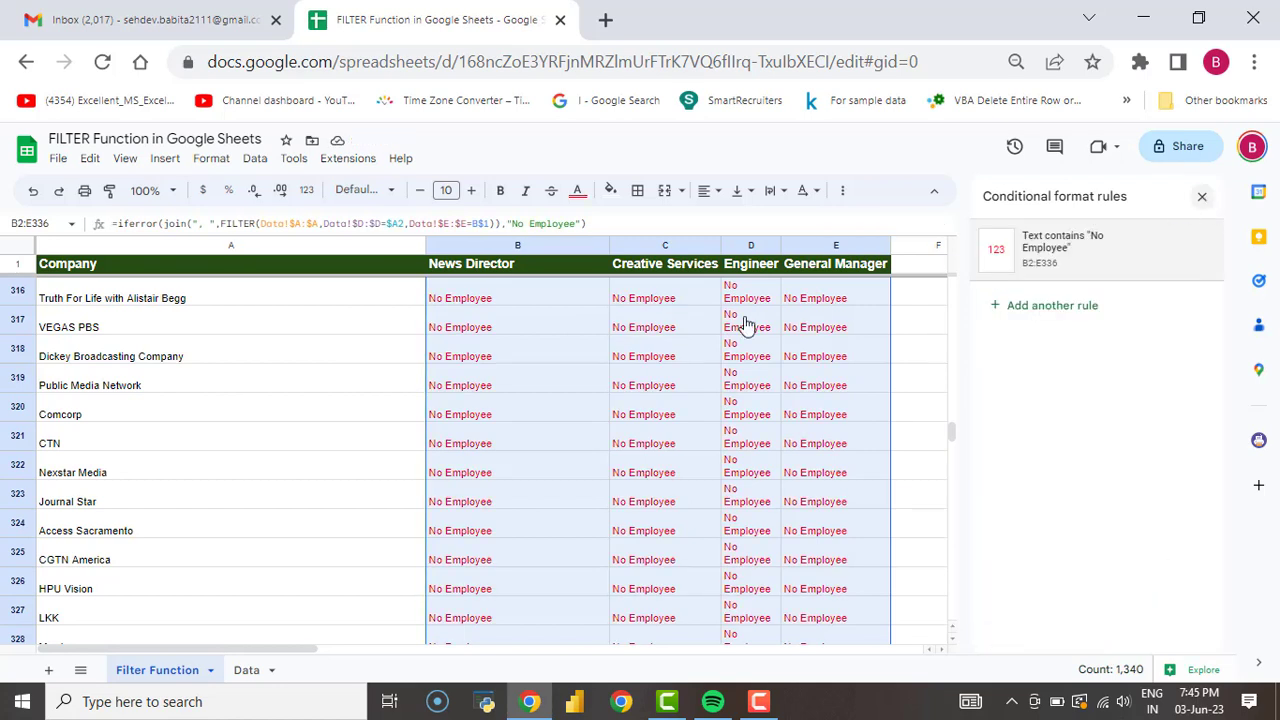
# Return to the first data rows and check the filled formulas in News Director cells B5, B4 and B3.
pyautogui.click(646, 354)
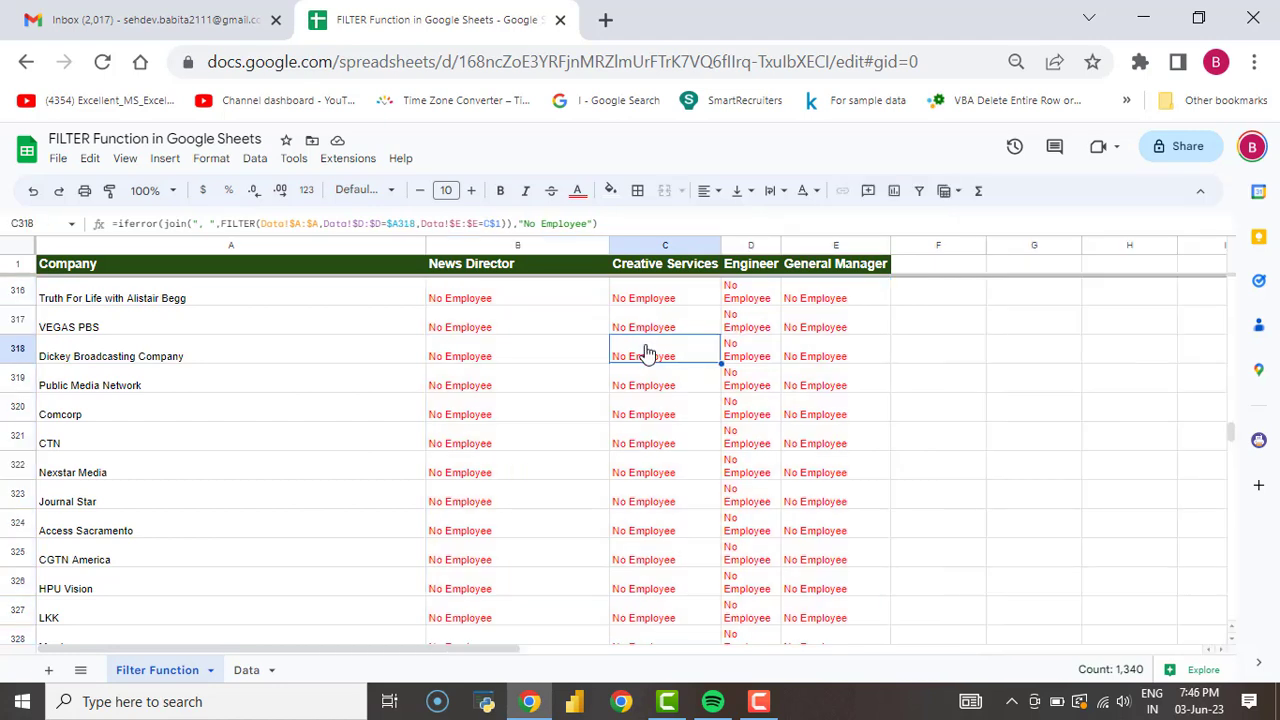
pyautogui.press('Up')
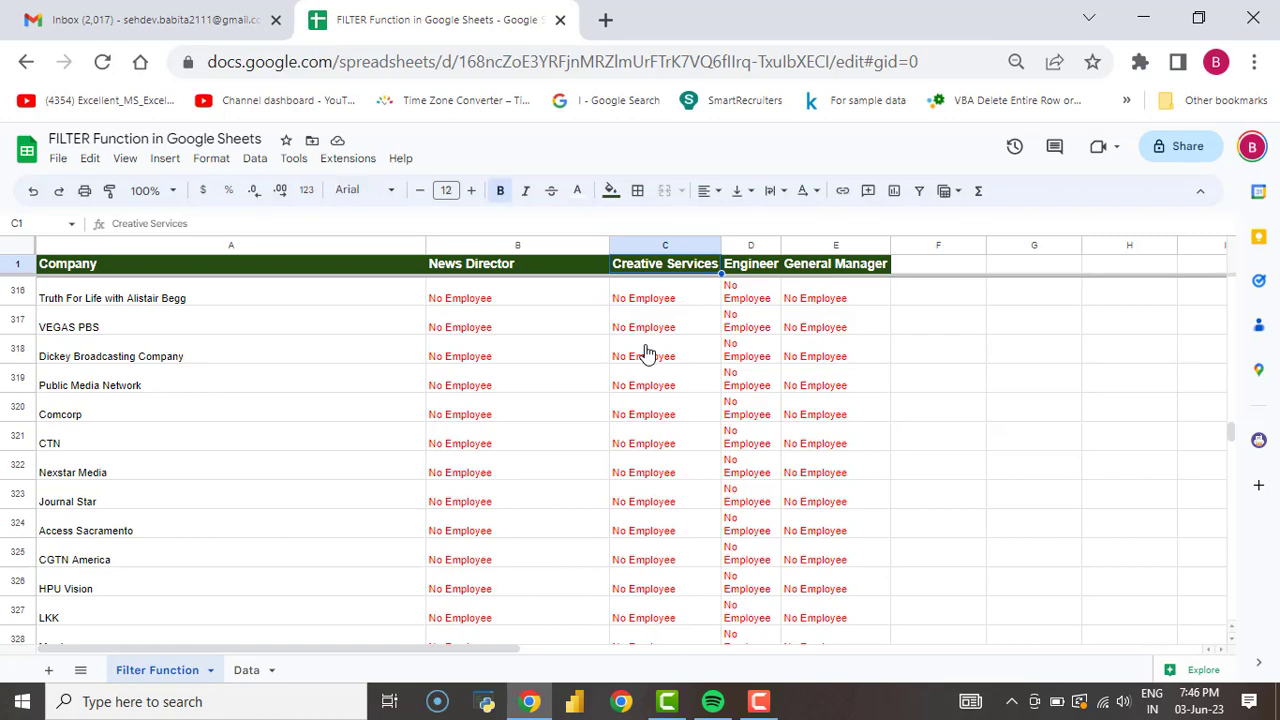
pyautogui.press('Down')
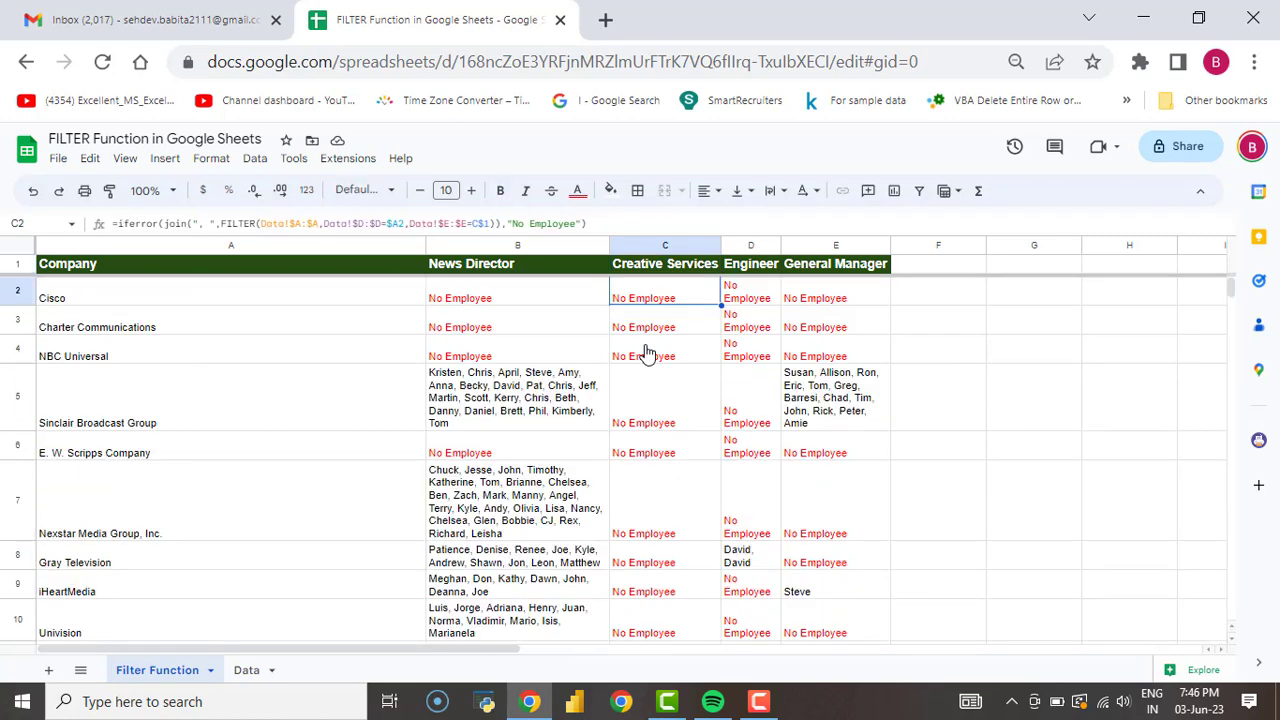
pyautogui.click(563, 394)
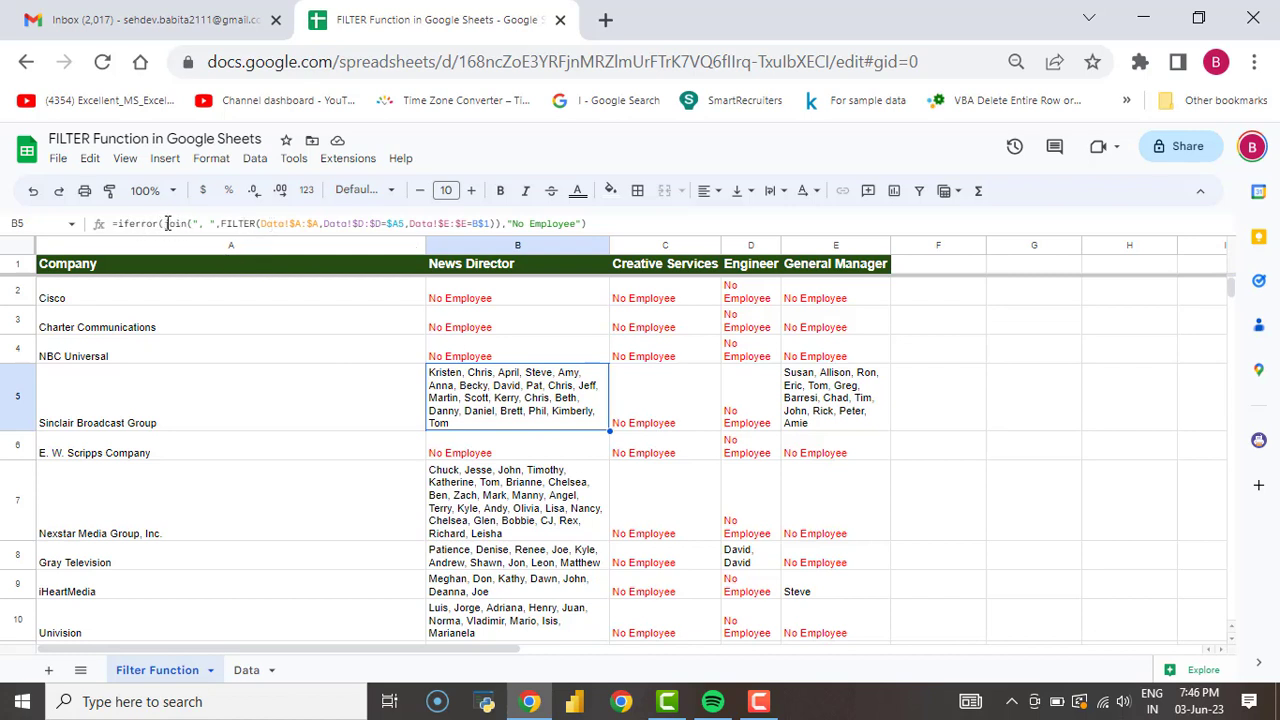
pyautogui.click(515, 360)
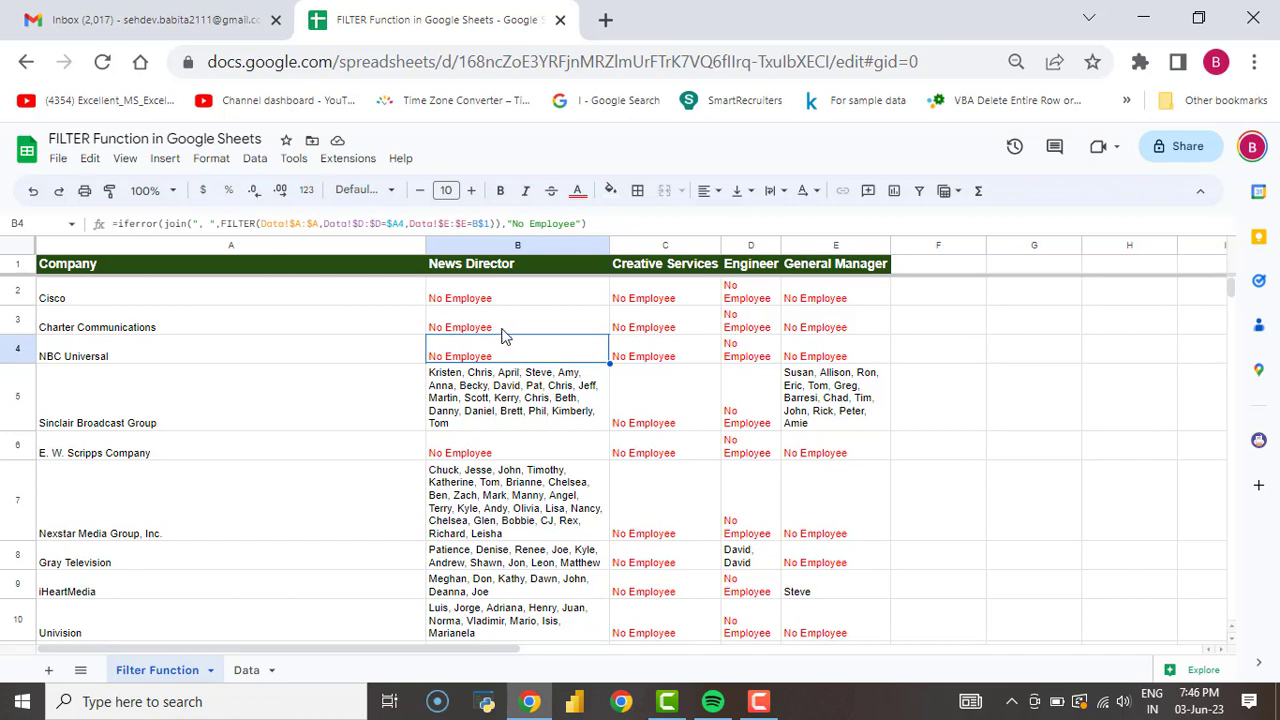
pyautogui.click(503, 336)
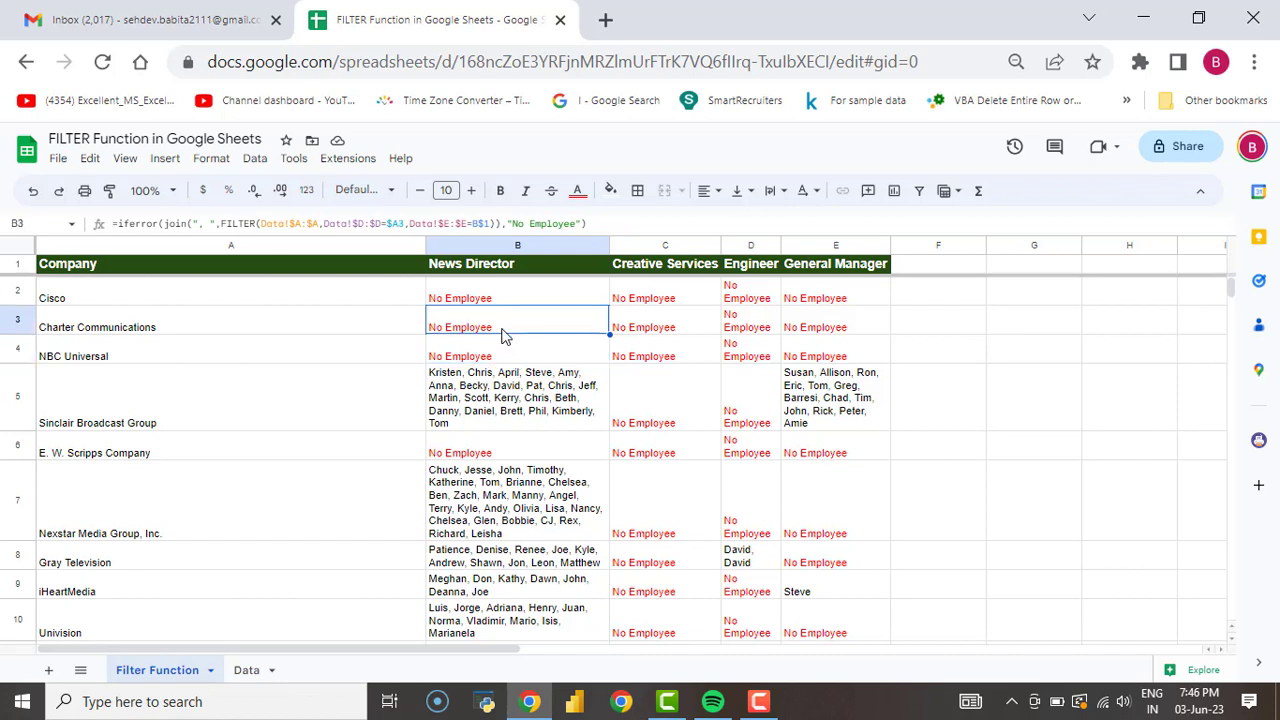